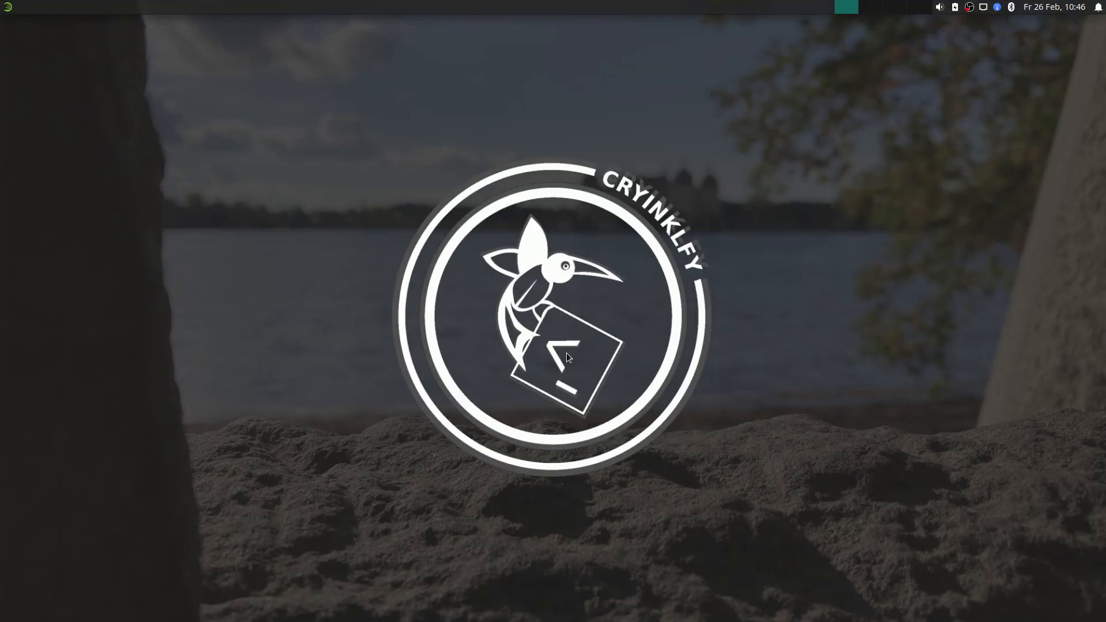
Open a terminal and change to the ~/.Fusion360 directory.
left_click(3, 8)
left_click(172, 135)
type("env WINEPREFIX=\"/home/steve/.wine\" wine C:\\\\windows\\\\command\\\\start.exe /Unix /home/steve/.wine/dosdevices/c:/ProgramData/Microsoft/Windows/Start\\ Menu/Programs/Autodesk/Autodesk\\ Fusion\\ 360.lnk")
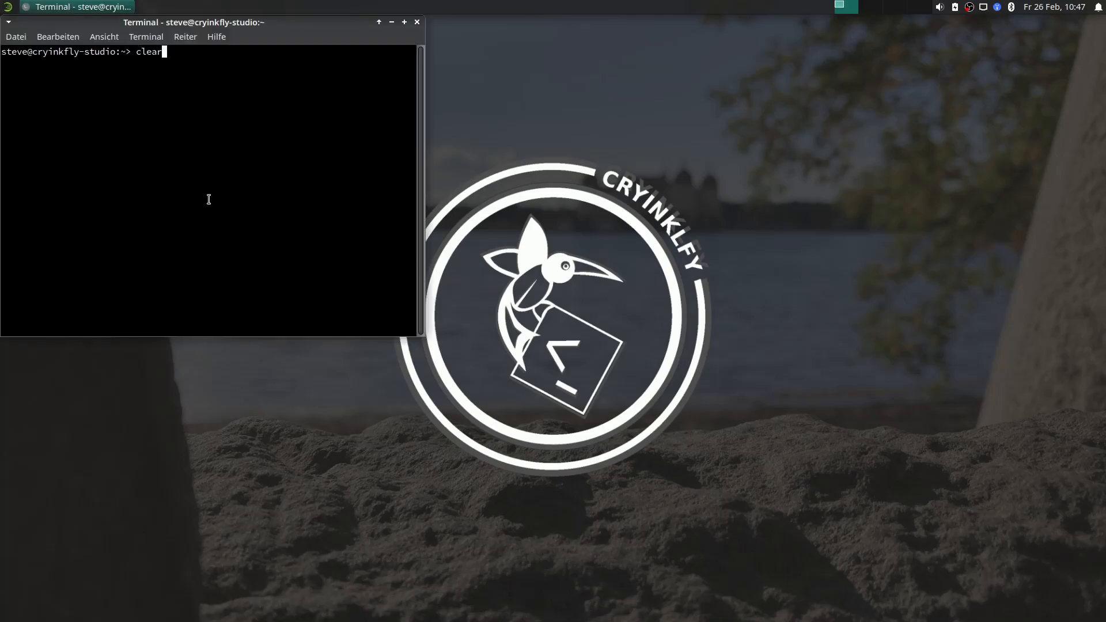
key("Up")
key("Up")
key("Down")
key("Return")
Launch Autodesk Fusion 360 from the terminal by rerunning its earlier start command.
key("Up")
key("Up")
key("Up")
key("Up")
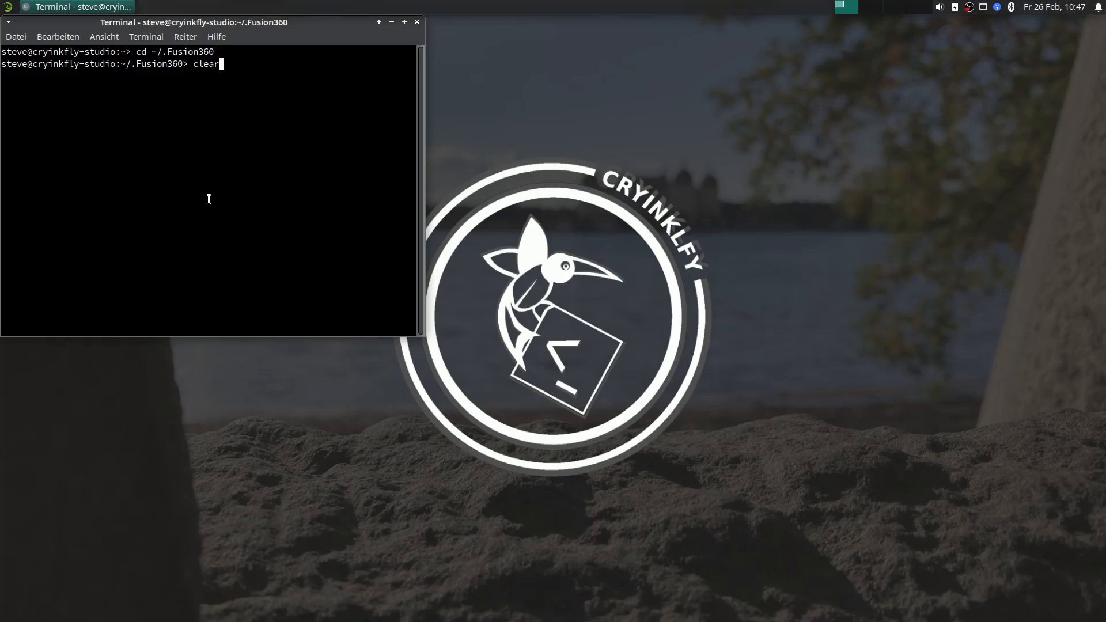
key("Return")
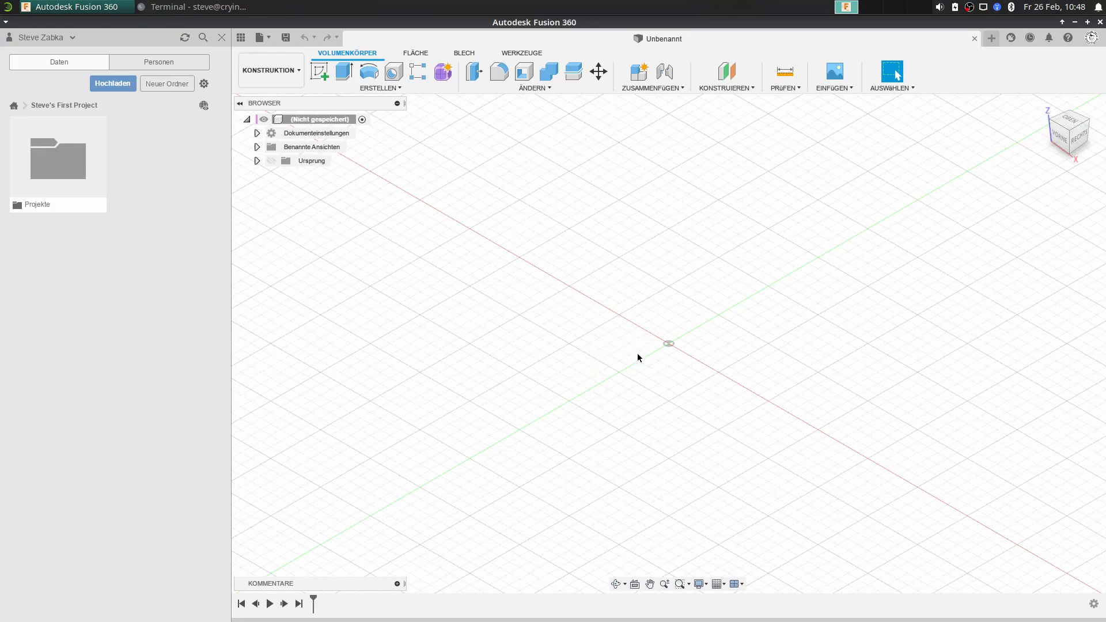
left_click(283, 72)
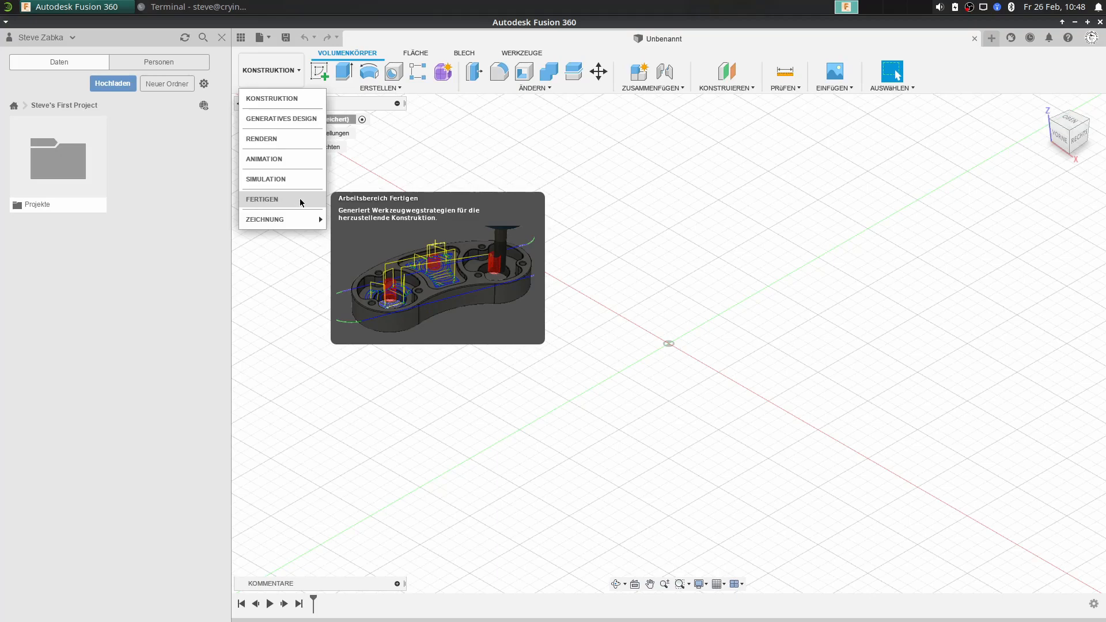
left_click(493, 150)
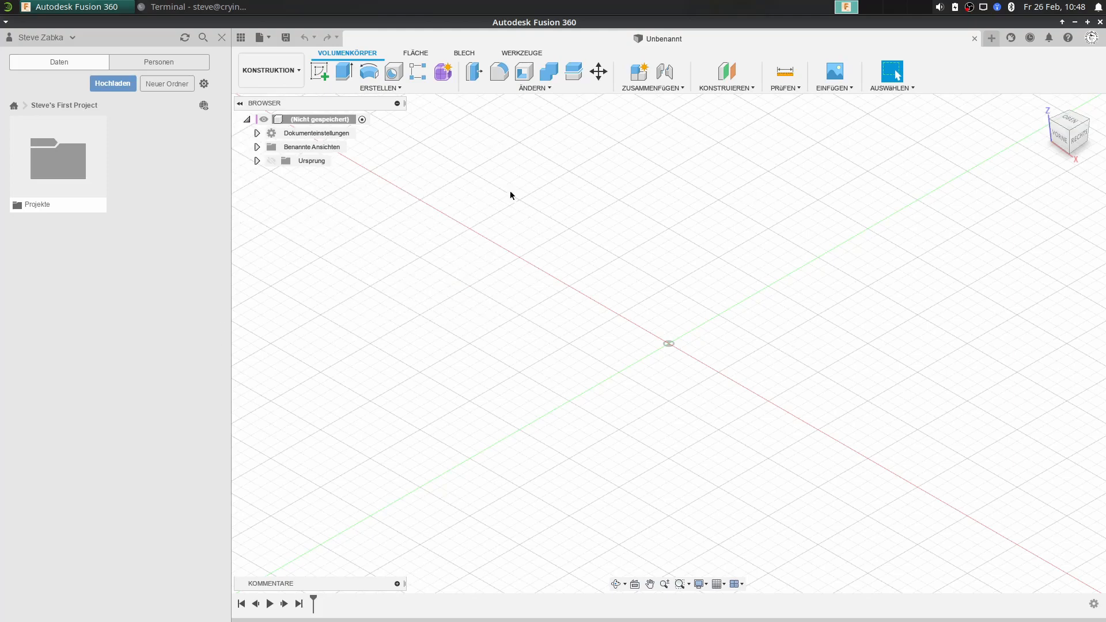
Open the Schlauchpumpe design from the Pumpen folder inside Projekte.
double_click(69, 165)
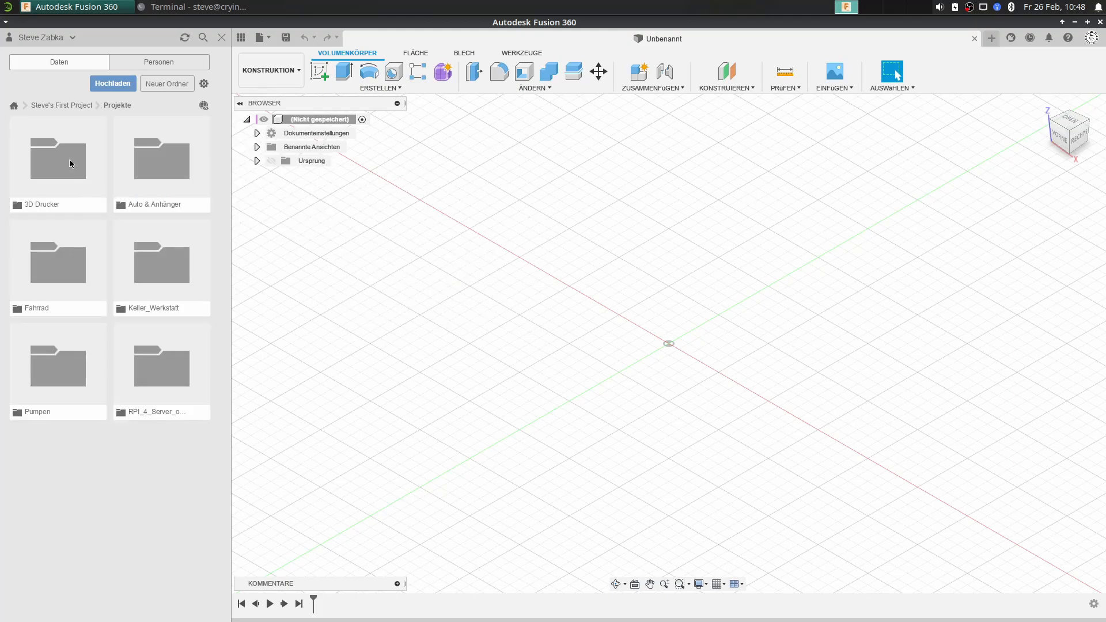
double_click(58, 361)
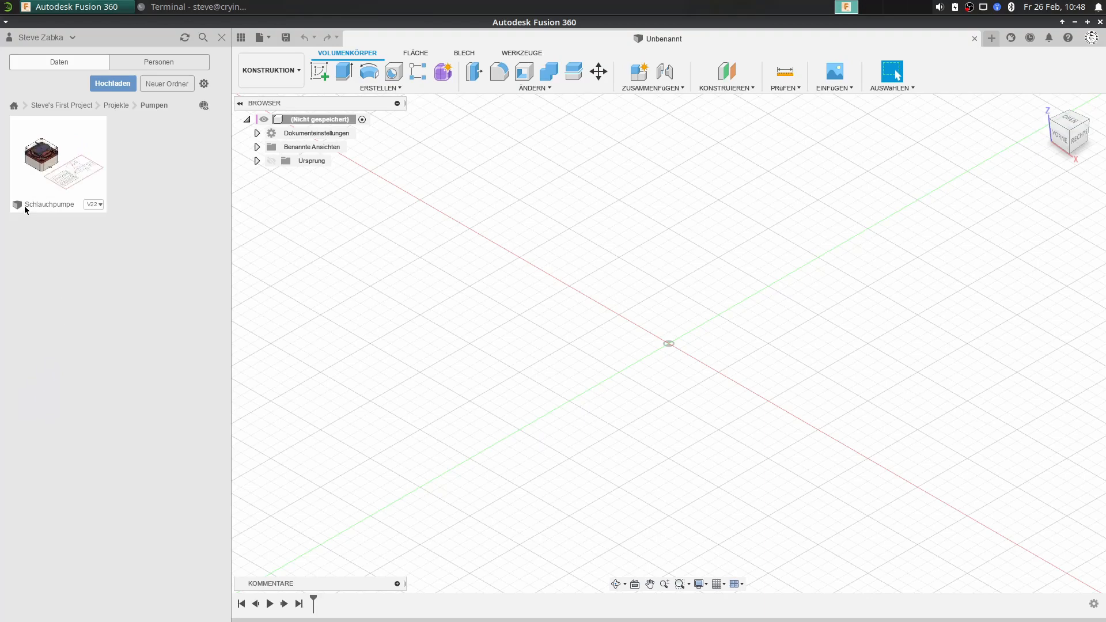
double_click(56, 164)
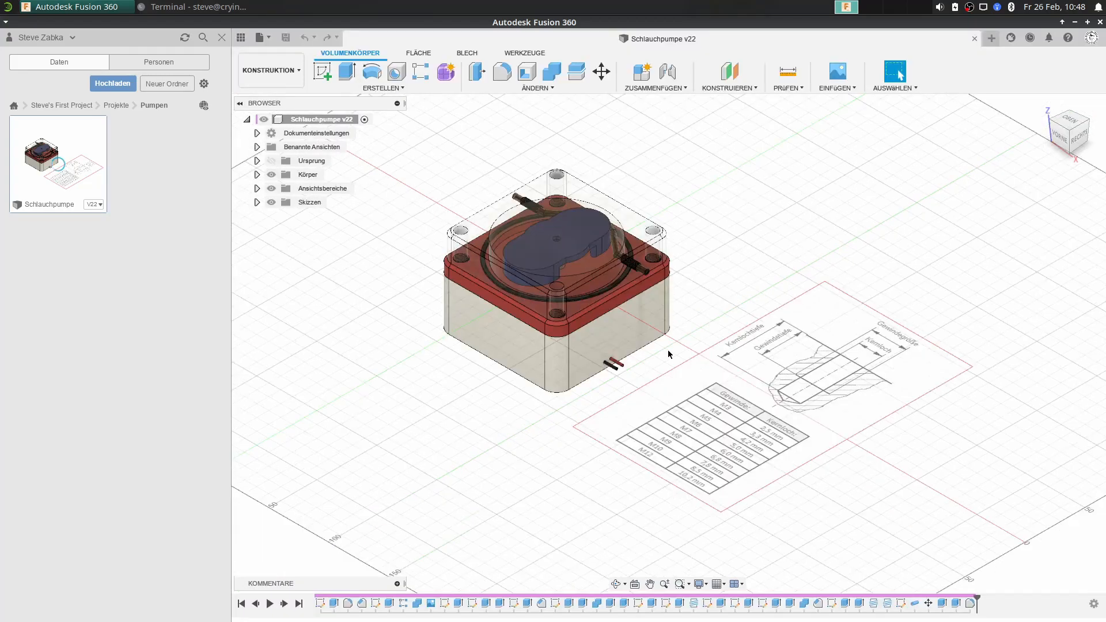
Examine the Schlauchpumpe assembly as a whole and up close around the rotor and hose.
mouse_move(693, 230)
middle_mouse_down()
mouse_move(578, 285)
mouse_move(667, 282)
middle_mouse_up()
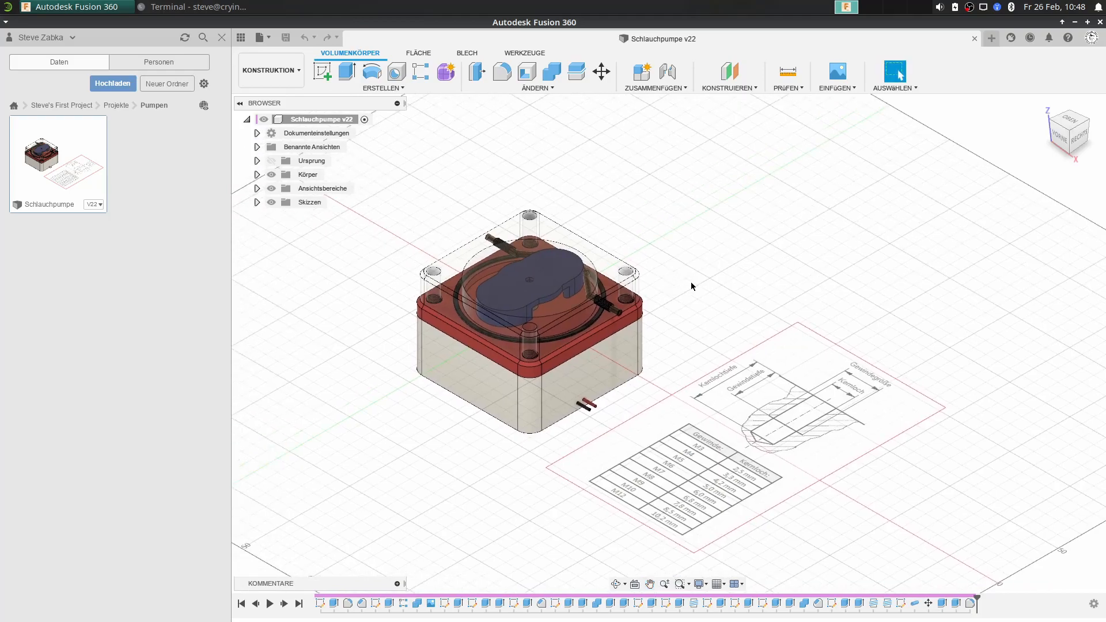
middle_click_drag(706, 314, 633, 250)
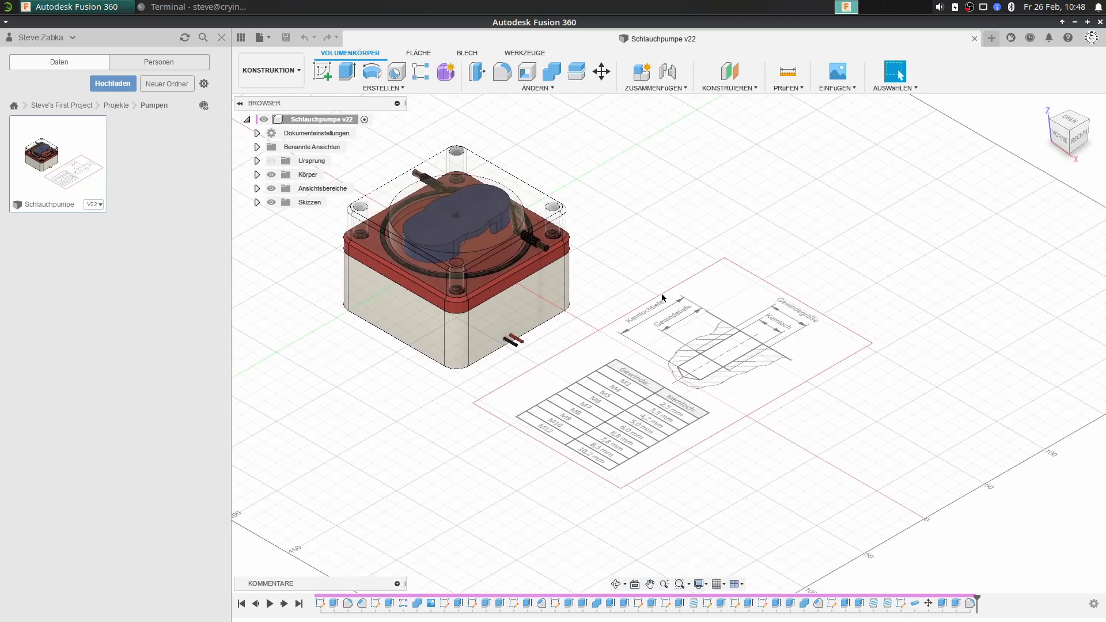
middle_click_drag(662, 298, 808, 395)
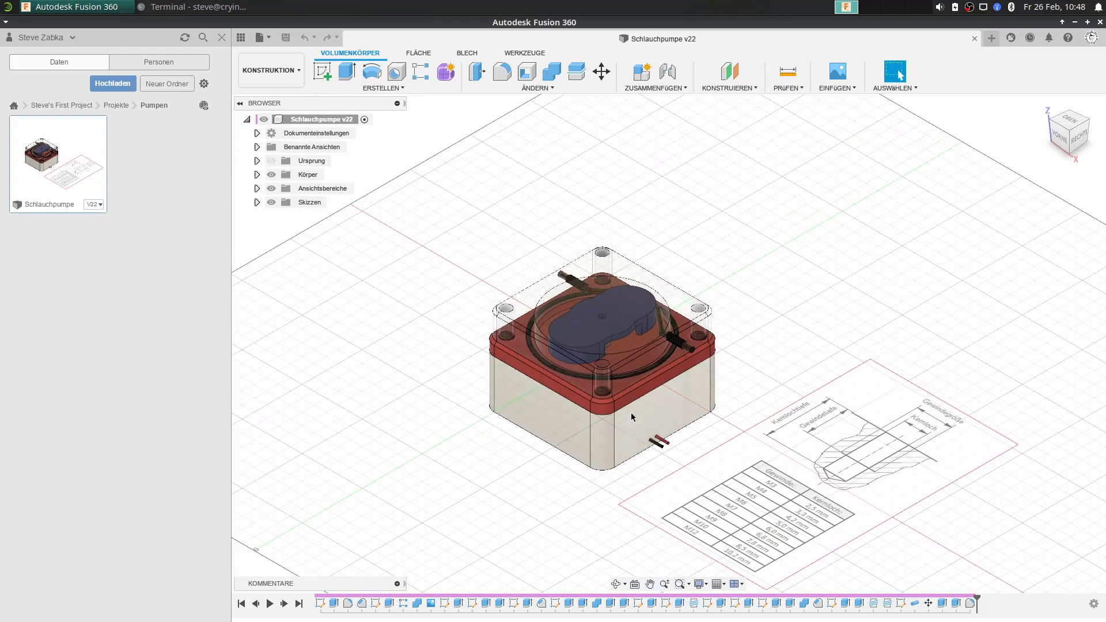
middle_click_drag(723, 300, 669, 271)
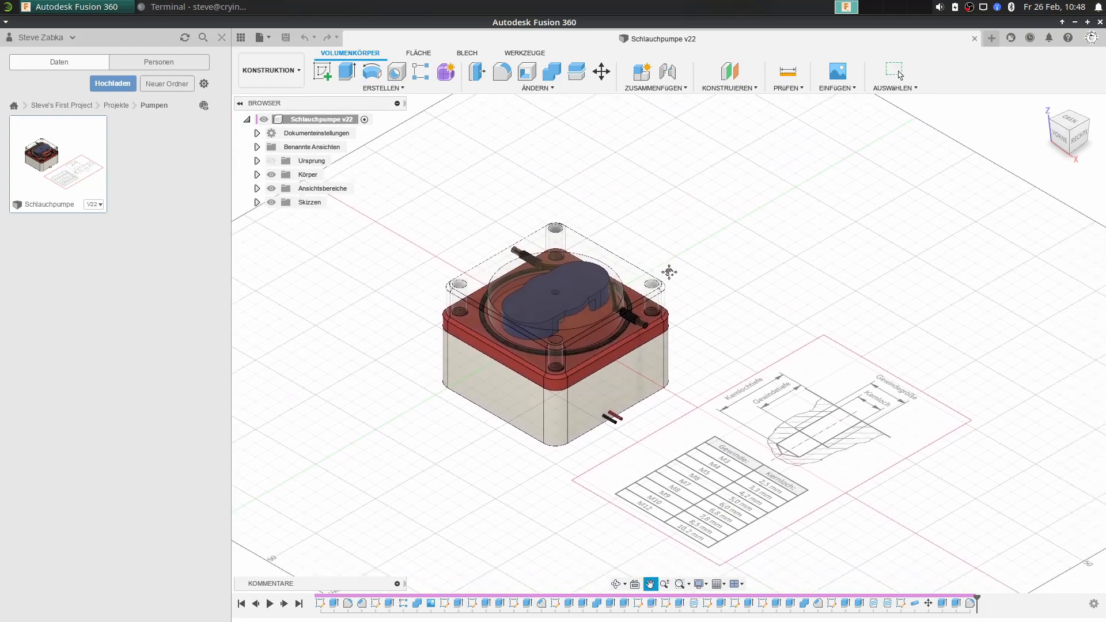
scroll(534, 279, "up", 5)
scroll(584, 234, "up", 1)
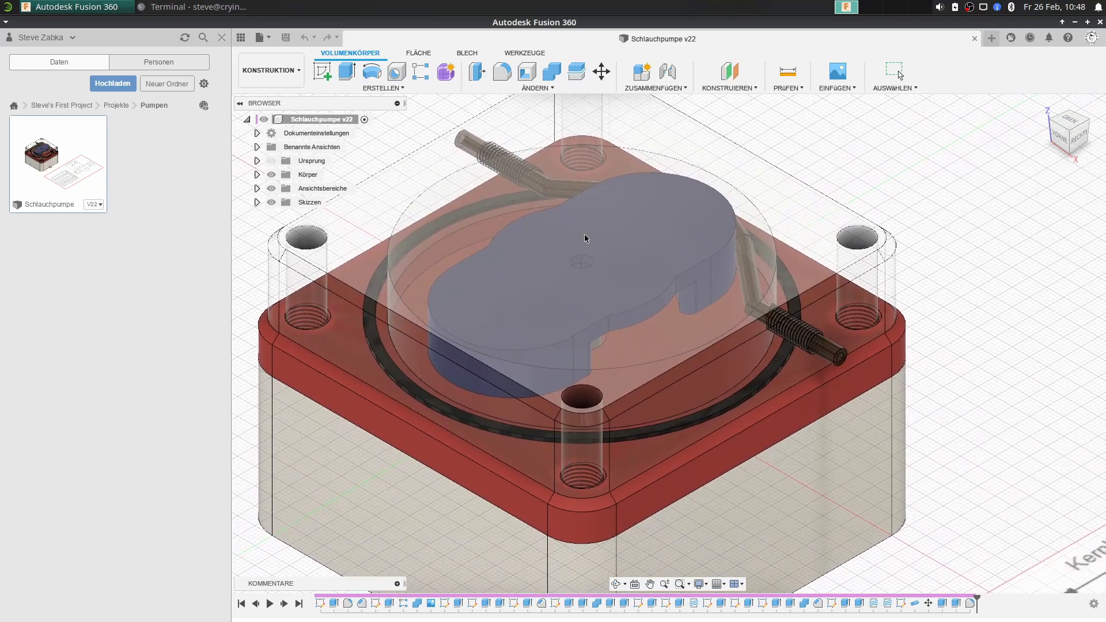
scroll(609, 254, "down", 3)
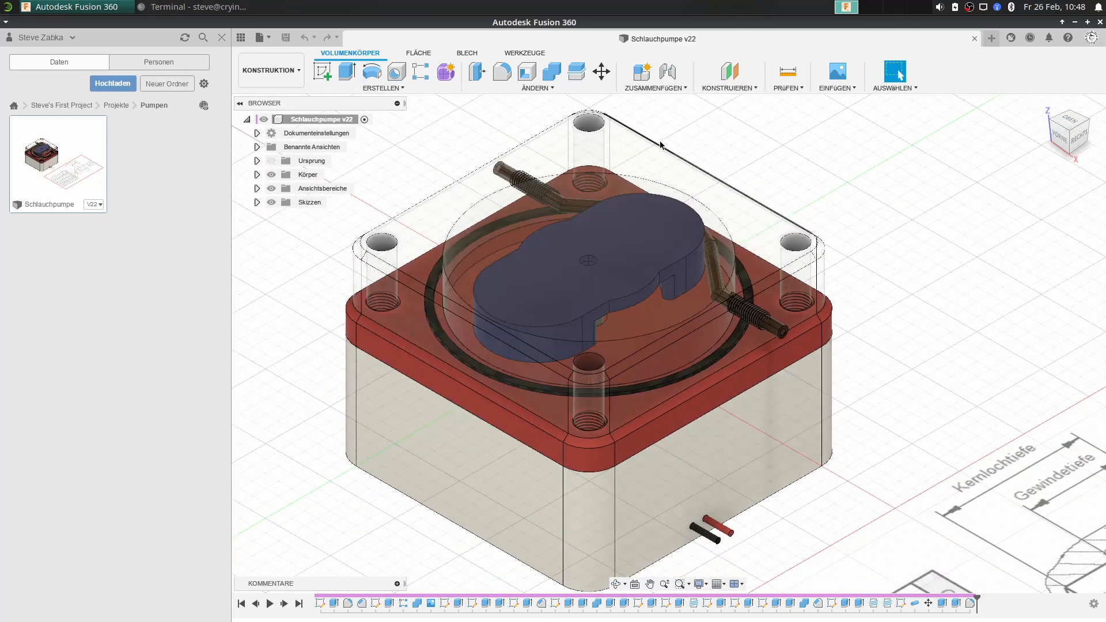
scroll(478, 396, "down", 2)
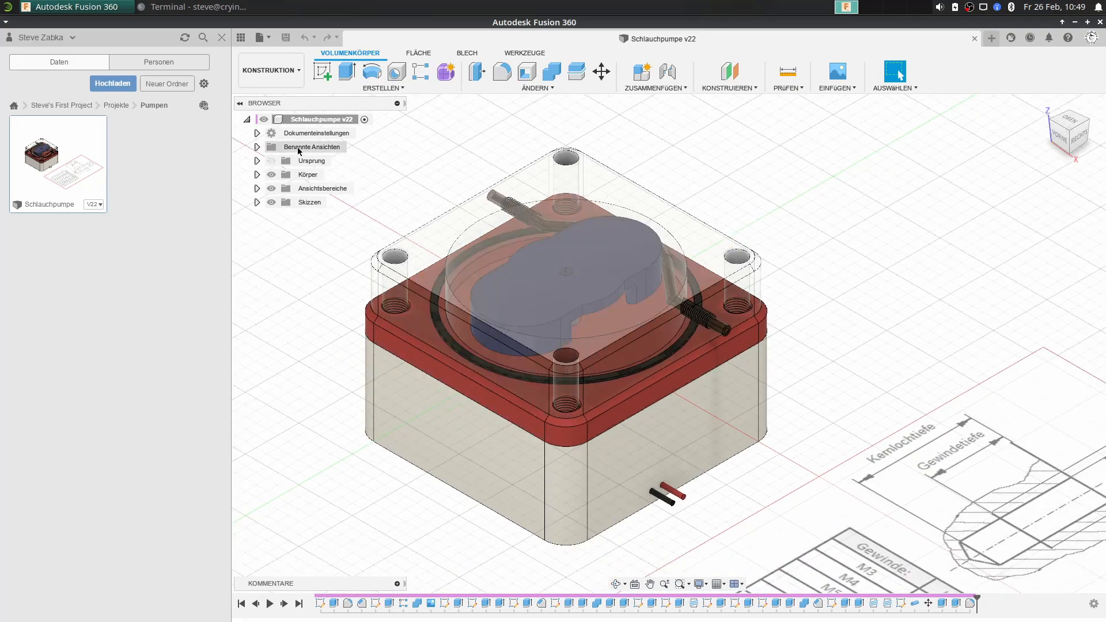
Expand the Körper folder and hide the transparent cover Körper6 along with Körper16 and Körper13.
left_click(257, 174)
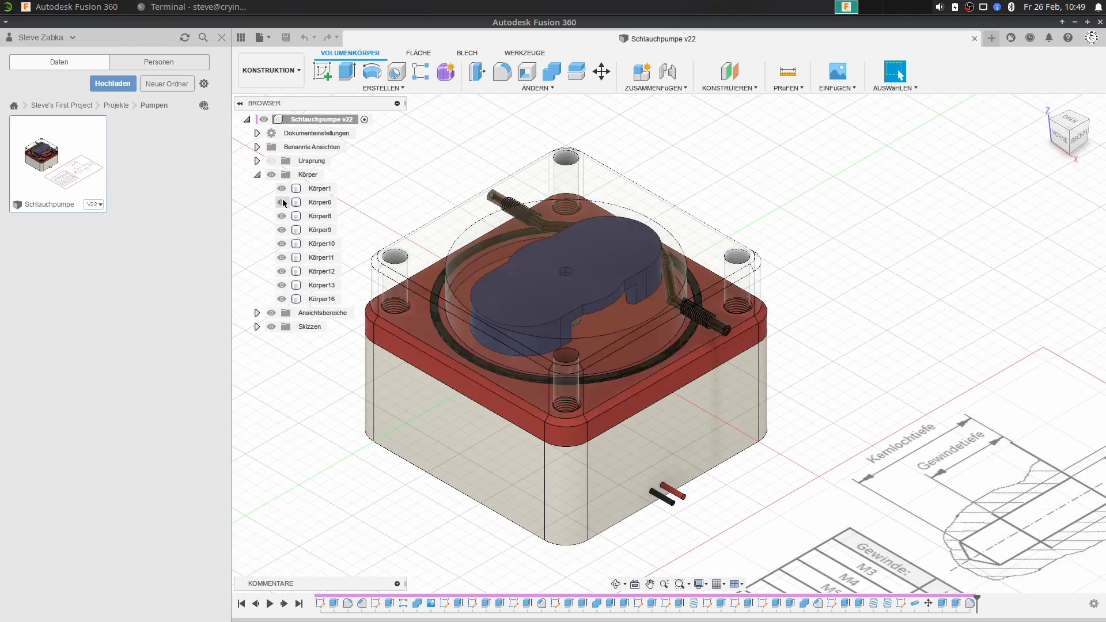
left_click(282, 202)
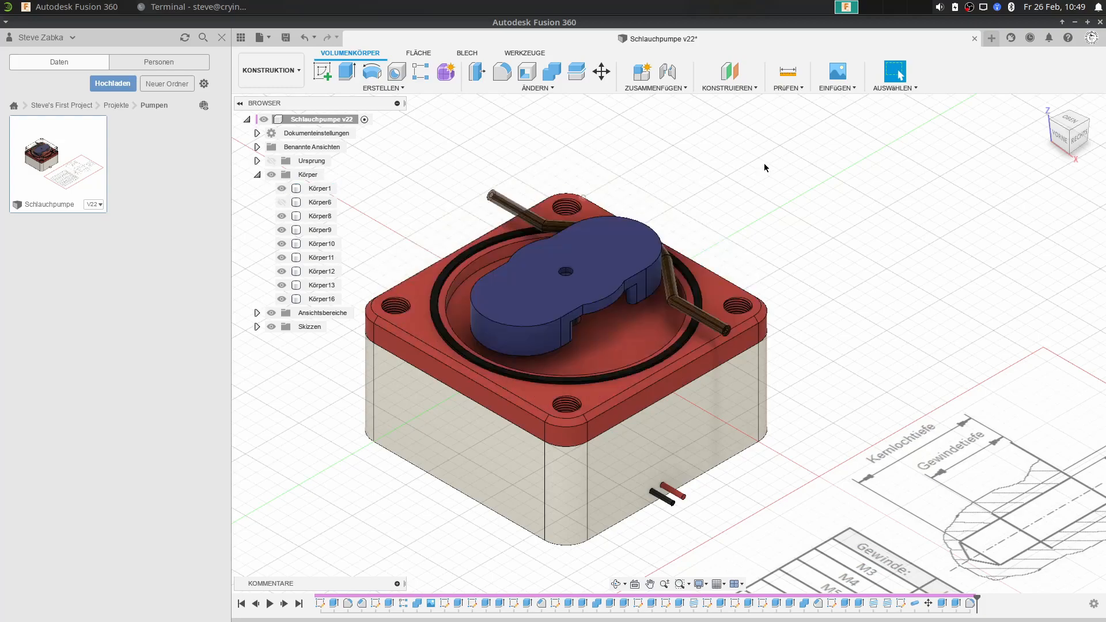
left_click(283, 230)
left_click(281, 299)
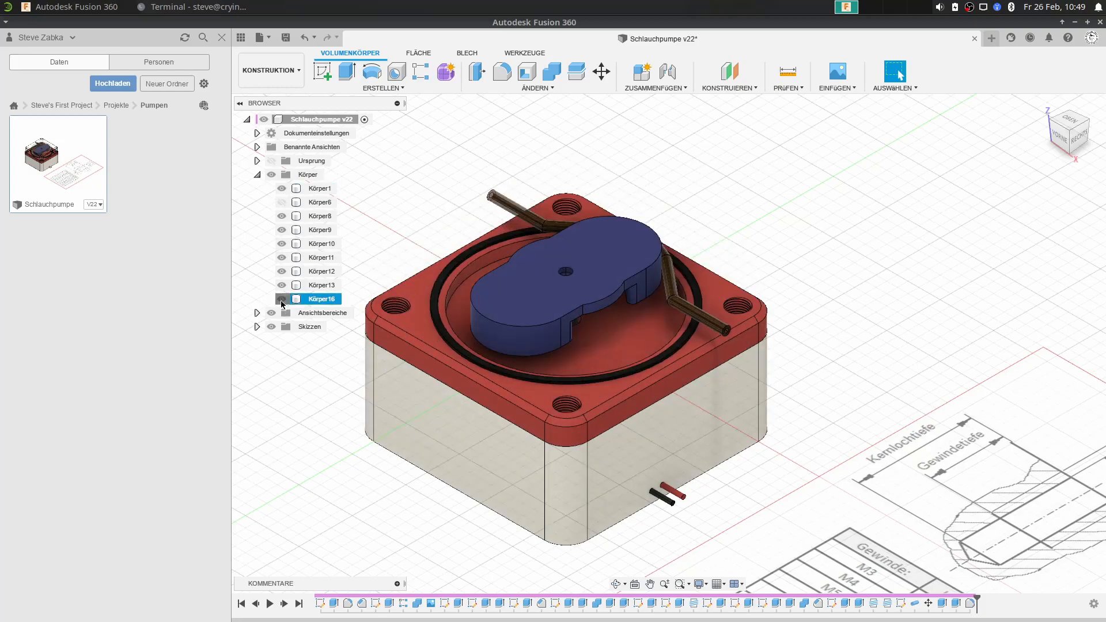
left_click(281, 285)
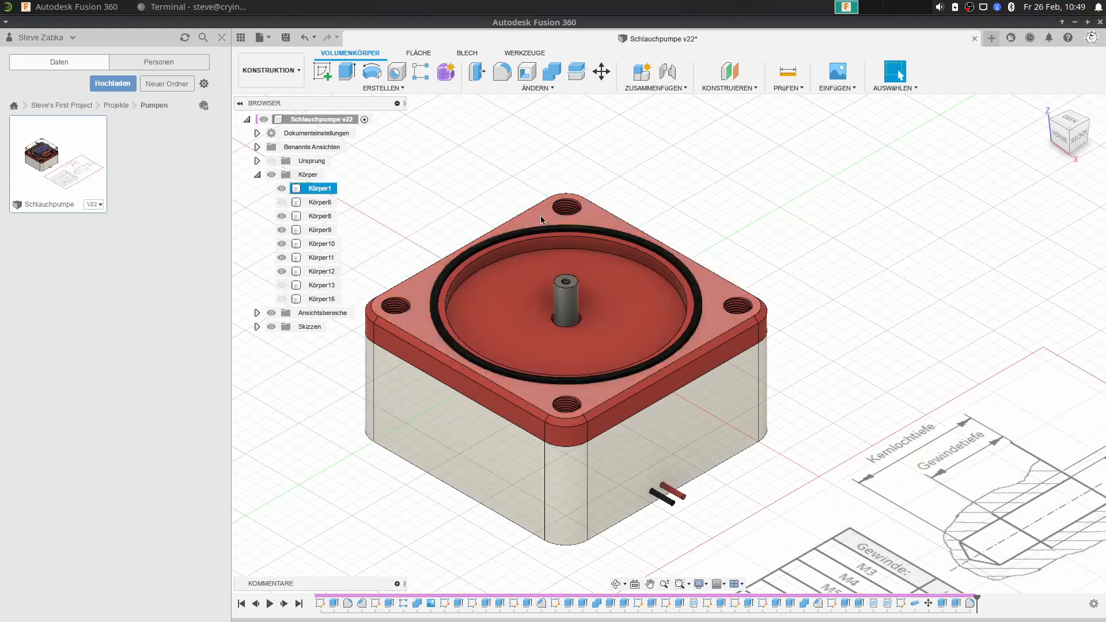
Hide bodies Körper12, Körper11, Körper10, Körper9 and Körper8, leaving only the red plate Körper1 shown.
scroll(596, 354, "up", 4)
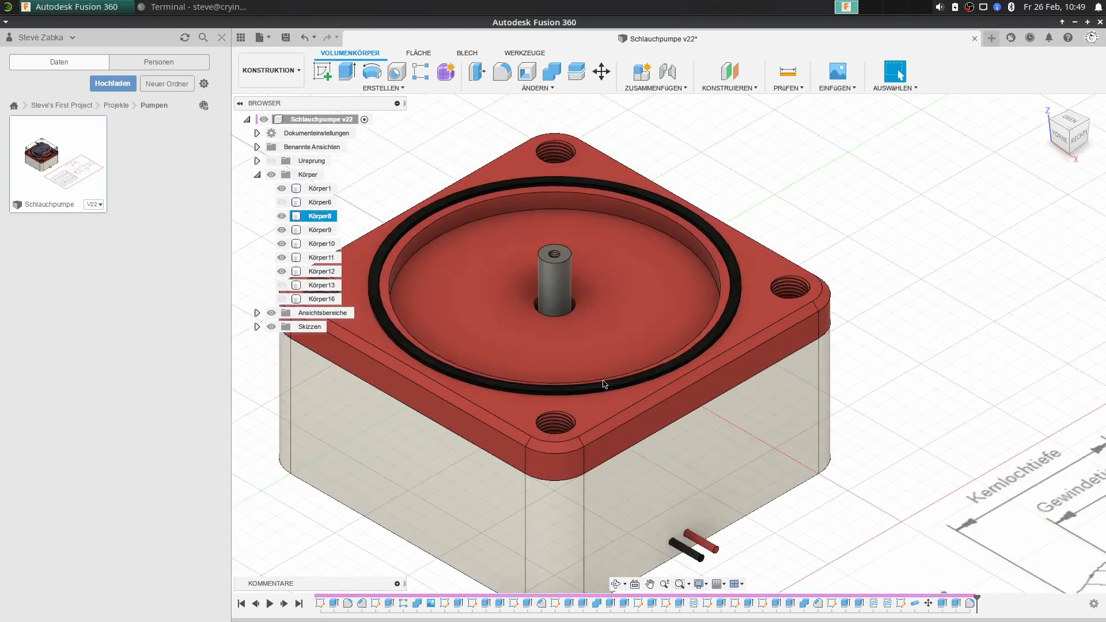
left_click(282, 271)
left_click(281, 257)
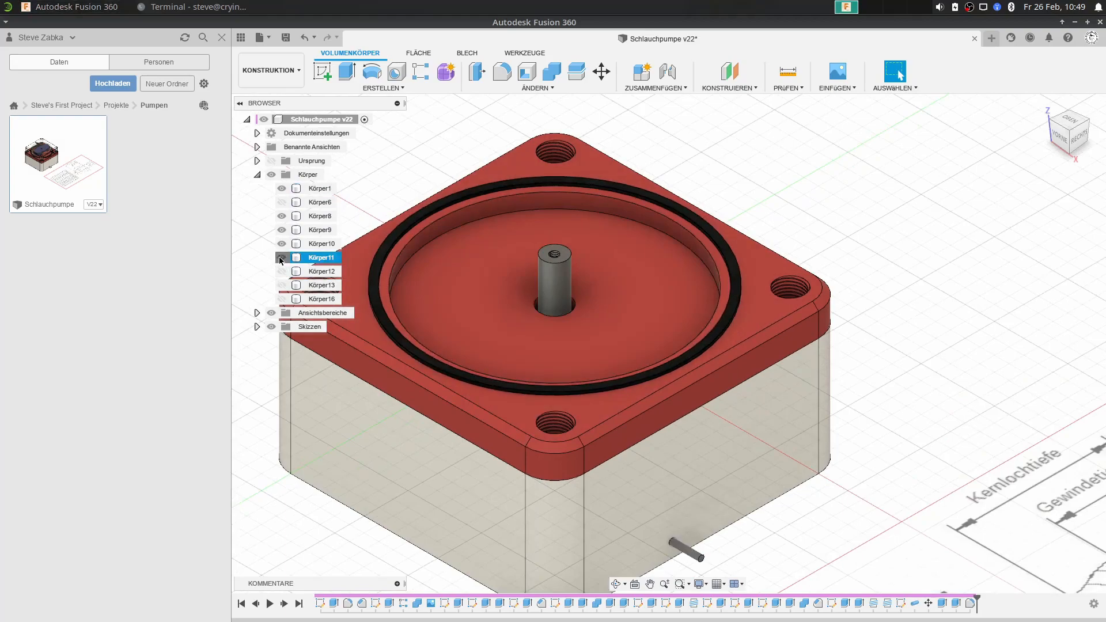
left_click(281, 244)
left_click(282, 229)
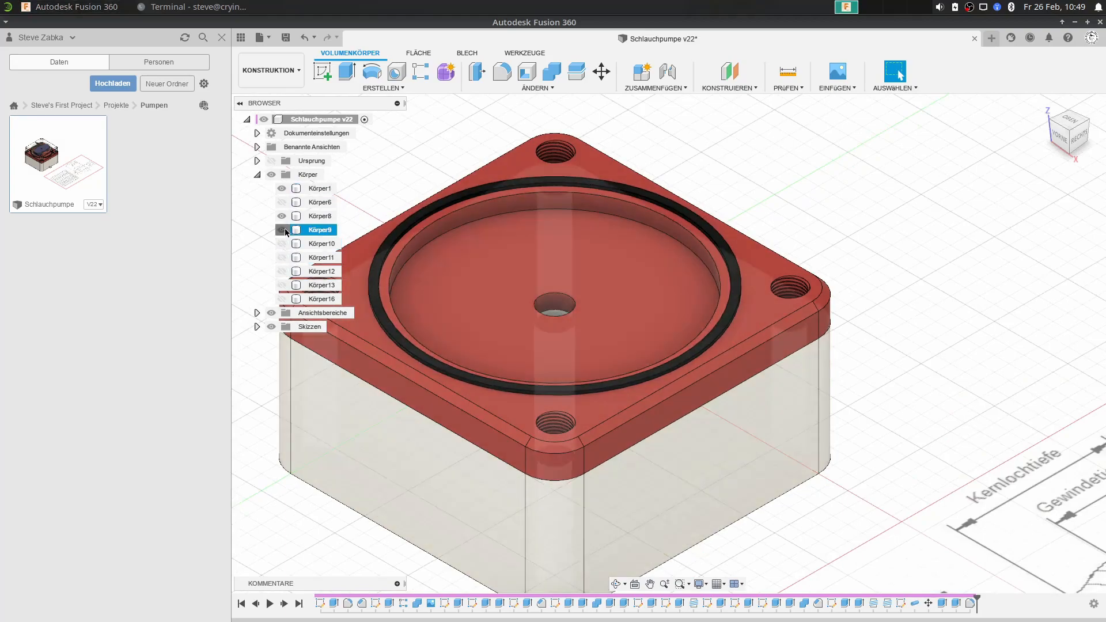
left_click(282, 216)
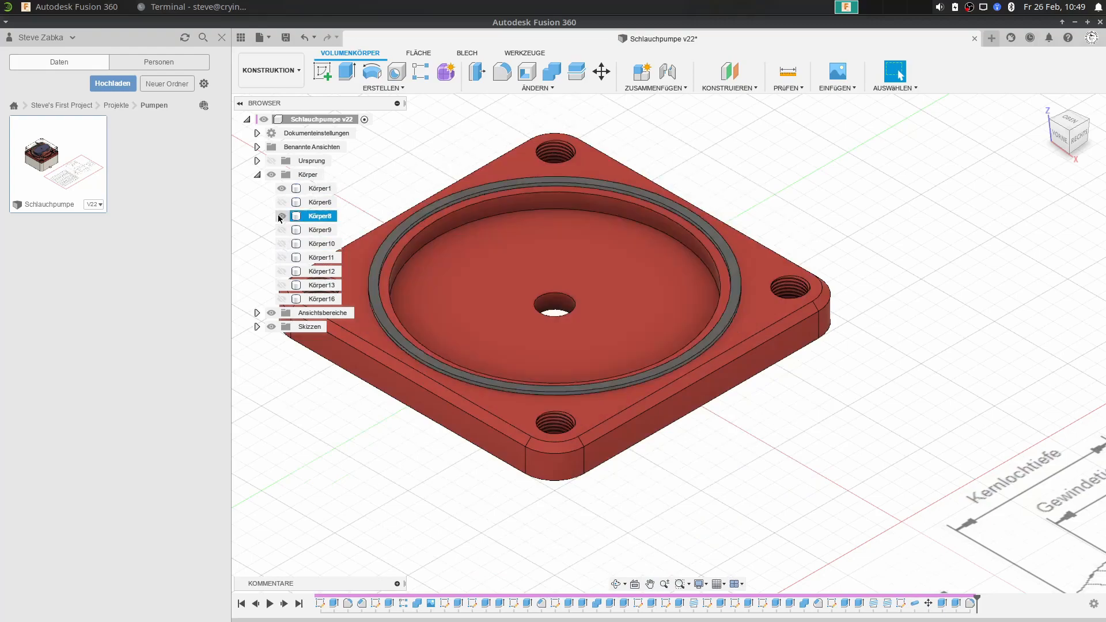
Switch from the Konstruktion workspace to the Fertigen workspace for the isolated red plate.
middle_click_drag(615, 220, 671, 244)
scroll(720, 238, "down", 1)
middle_click_drag(807, 169, 823, 196)
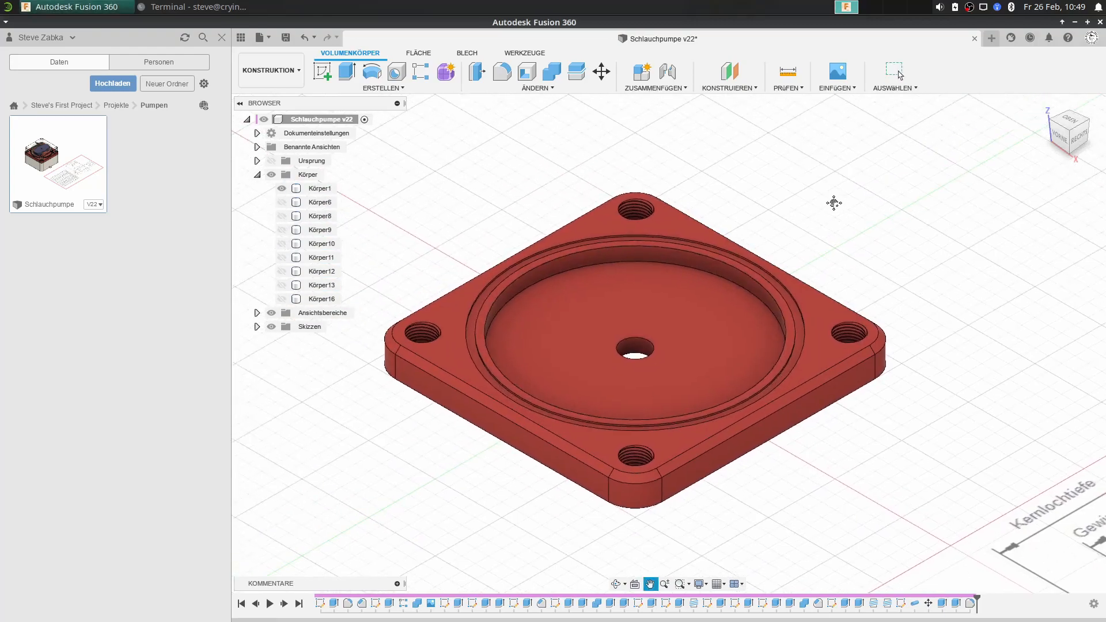
scroll(829, 215, "up", 1)
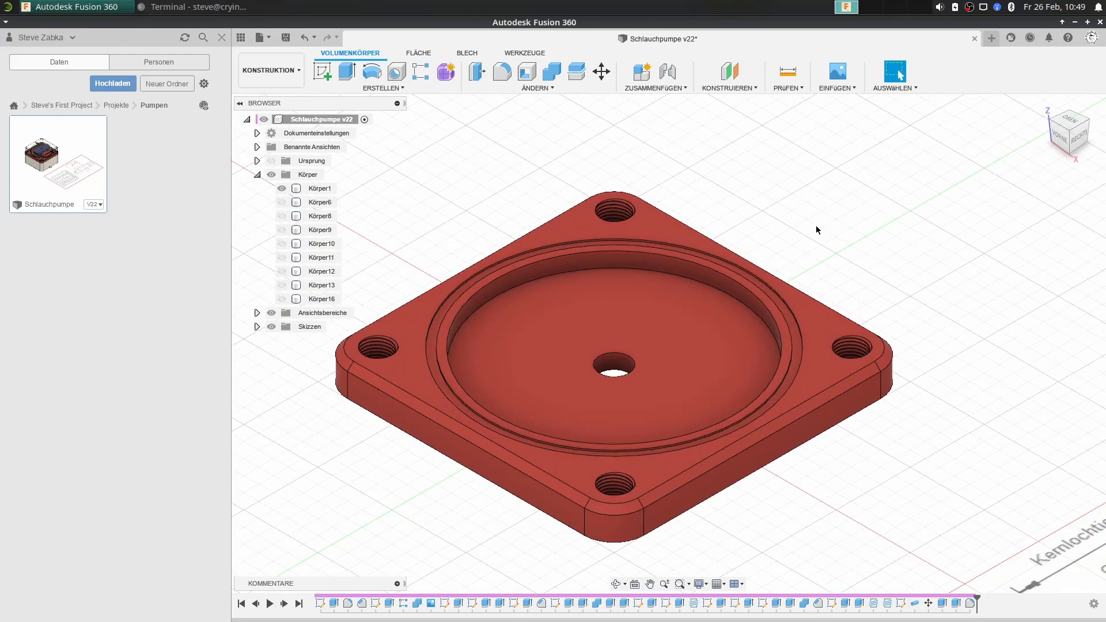
left_click(292, 71)
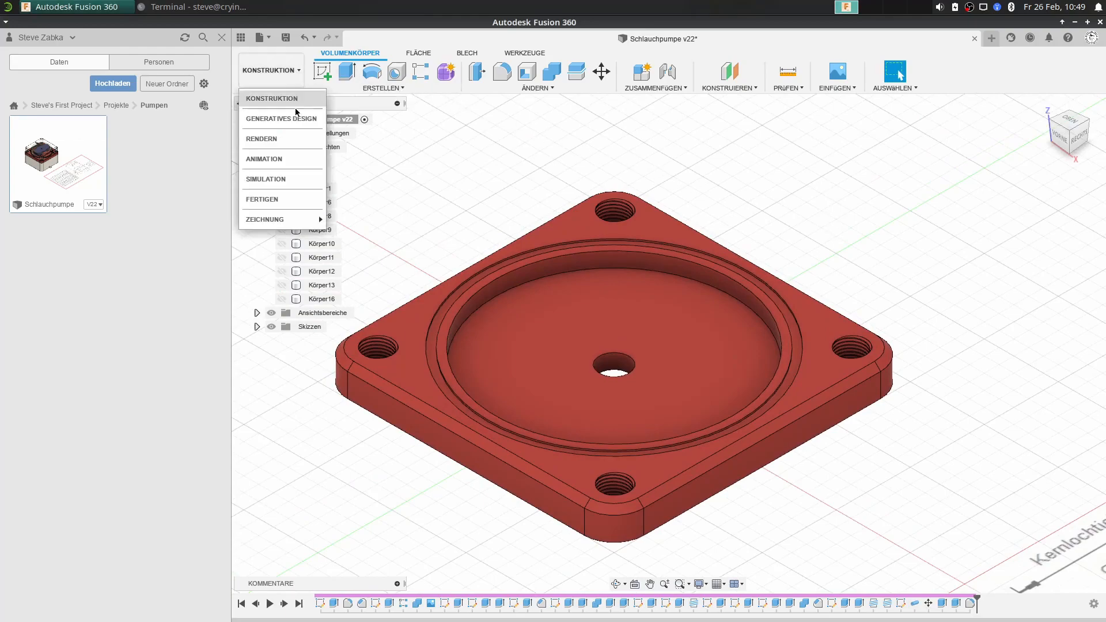
left_click(291, 200)
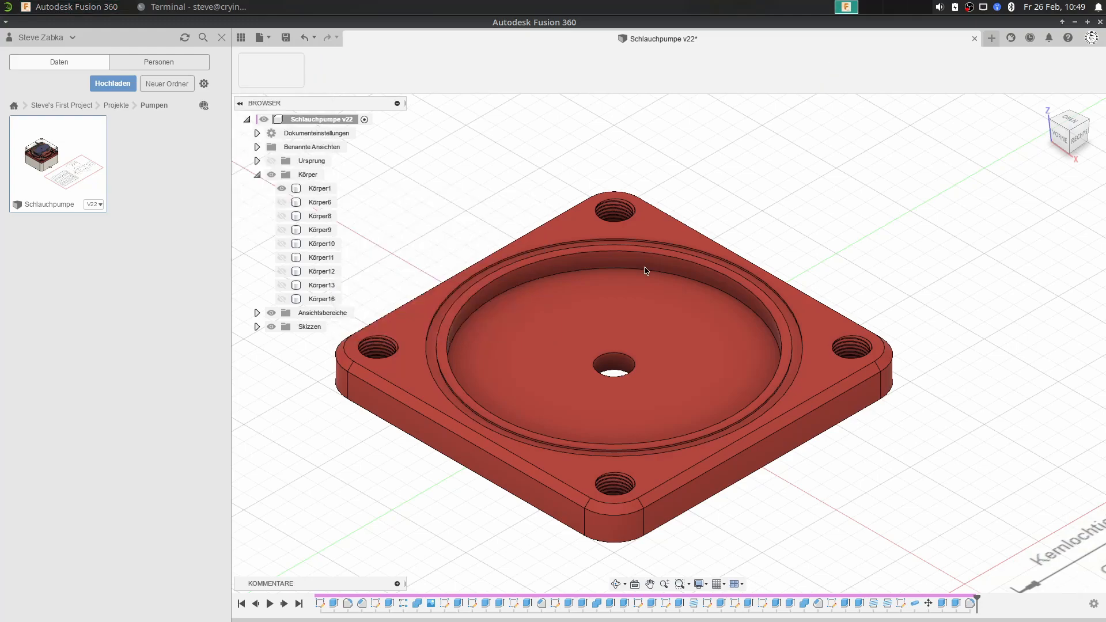
Examine the Gewinde and Kernloch size table beside the plate and the threaded-hole diagram with its Kernlochtiefe and Gewindetiefe labels.
scroll(644, 266, "down", 4)
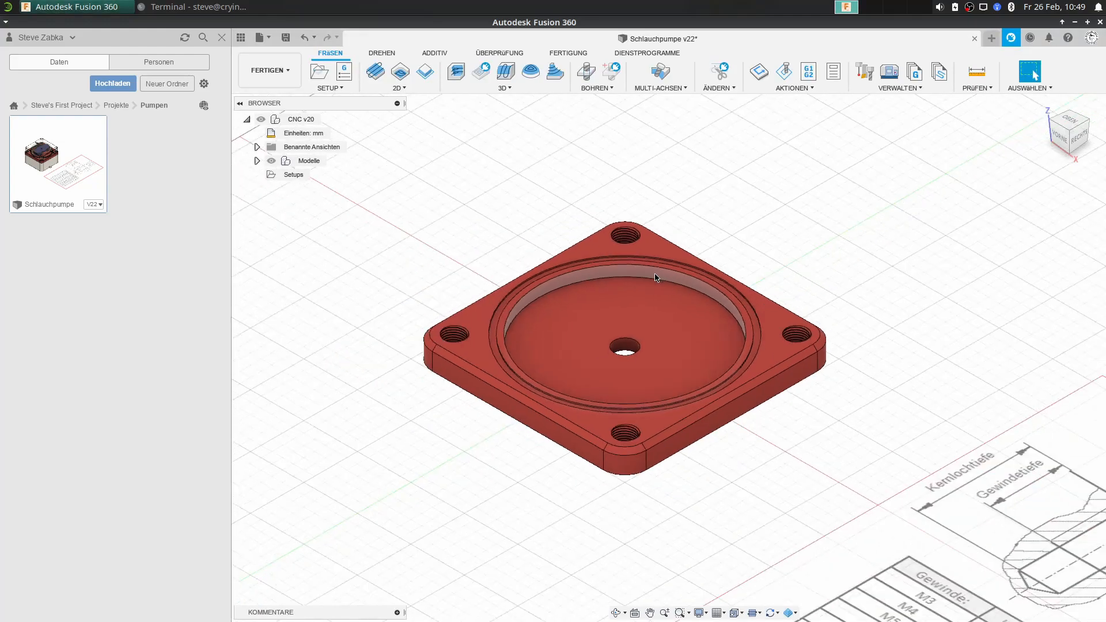
middle_click_drag(644, 266, 610, 253)
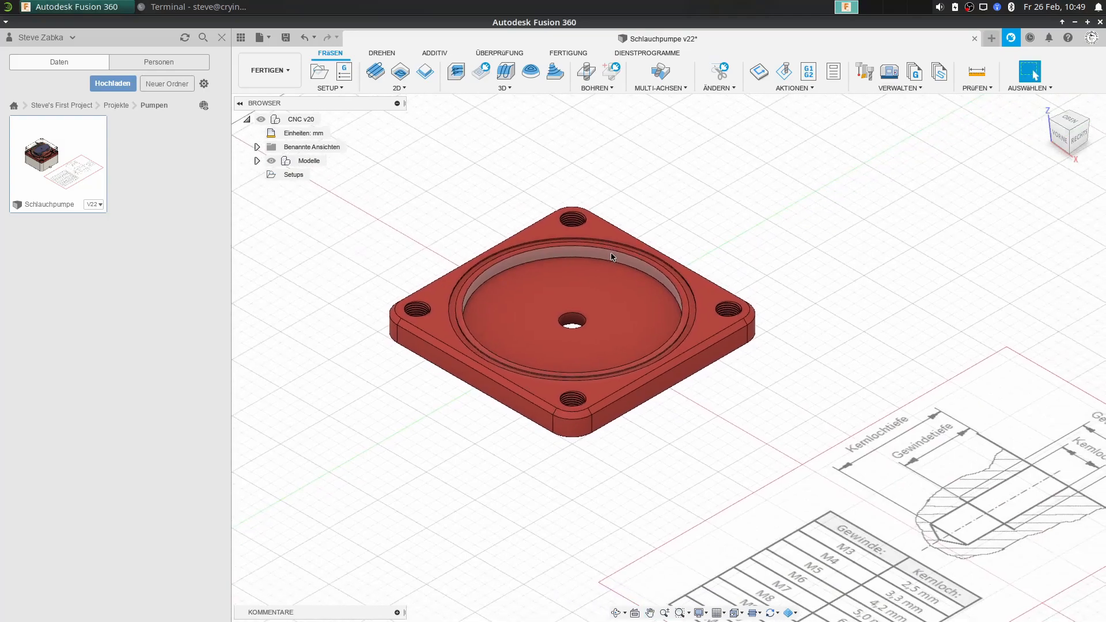
mouse_move(730, 385)
middle_mouse_down()
mouse_move(419, 212)
mouse_move(555, 286)
middle_mouse_up()
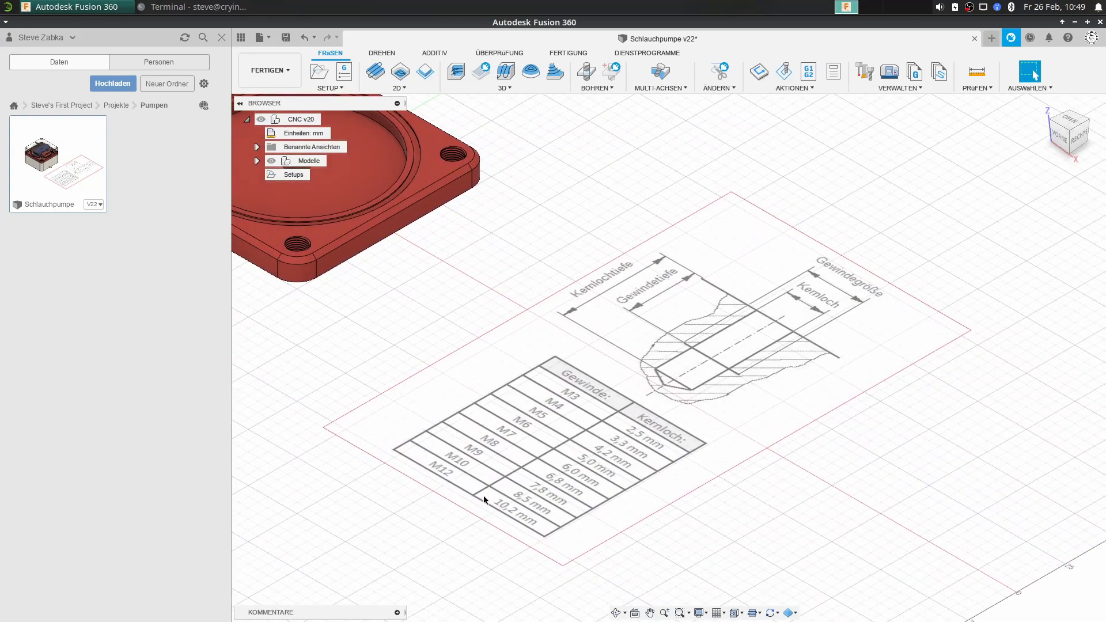
middle_click_drag(351, 368, 565, 494)
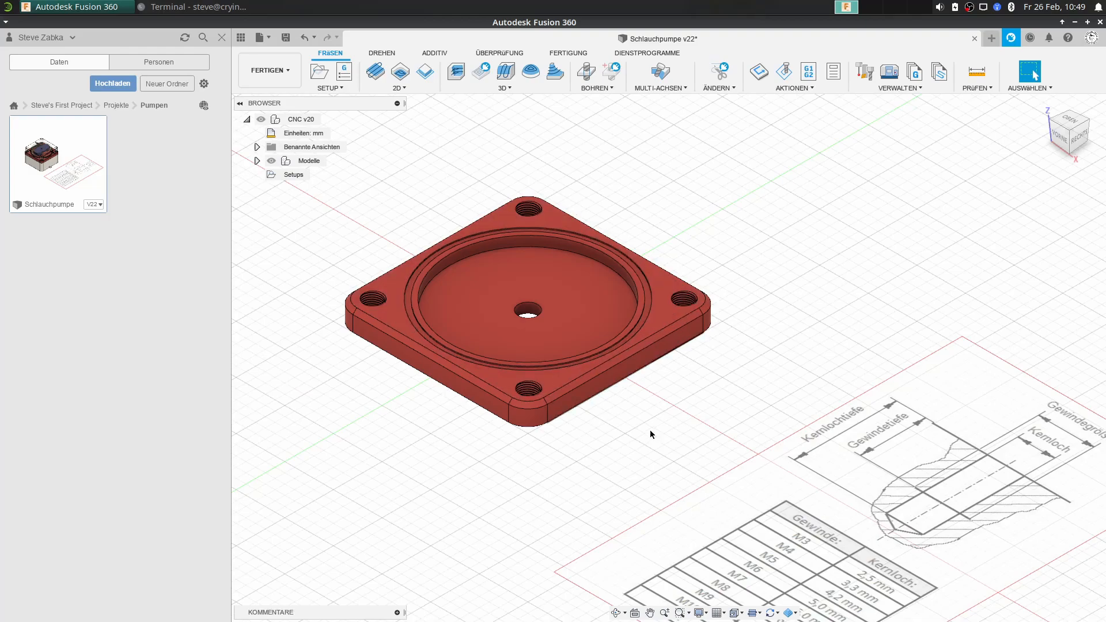
middle_click_drag(641, 432, 400, 254)
scroll(382, 396, "up", 5)
scroll(382, 397, "up", 2)
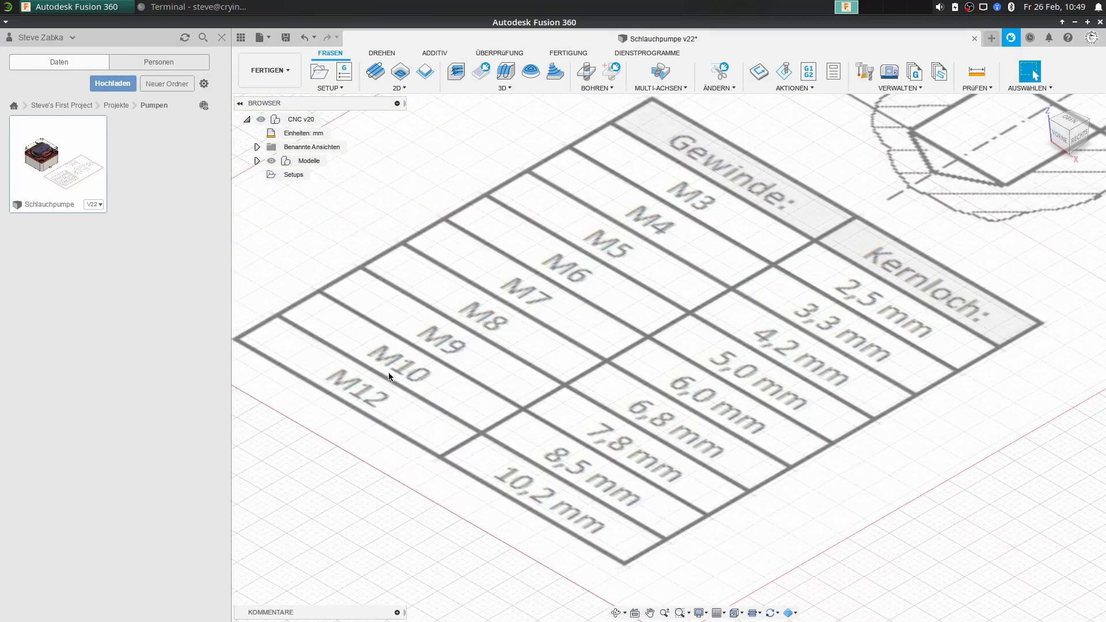
scroll(457, 403, "up", 2)
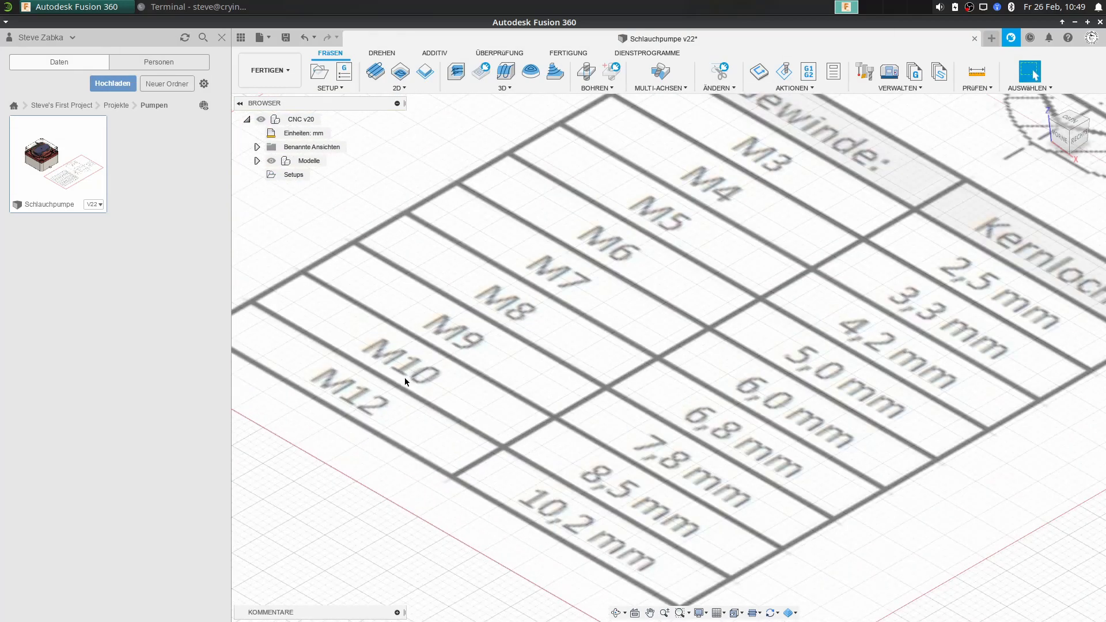
scroll(409, 365, "down", 4)
scroll(429, 357, "down", 3)
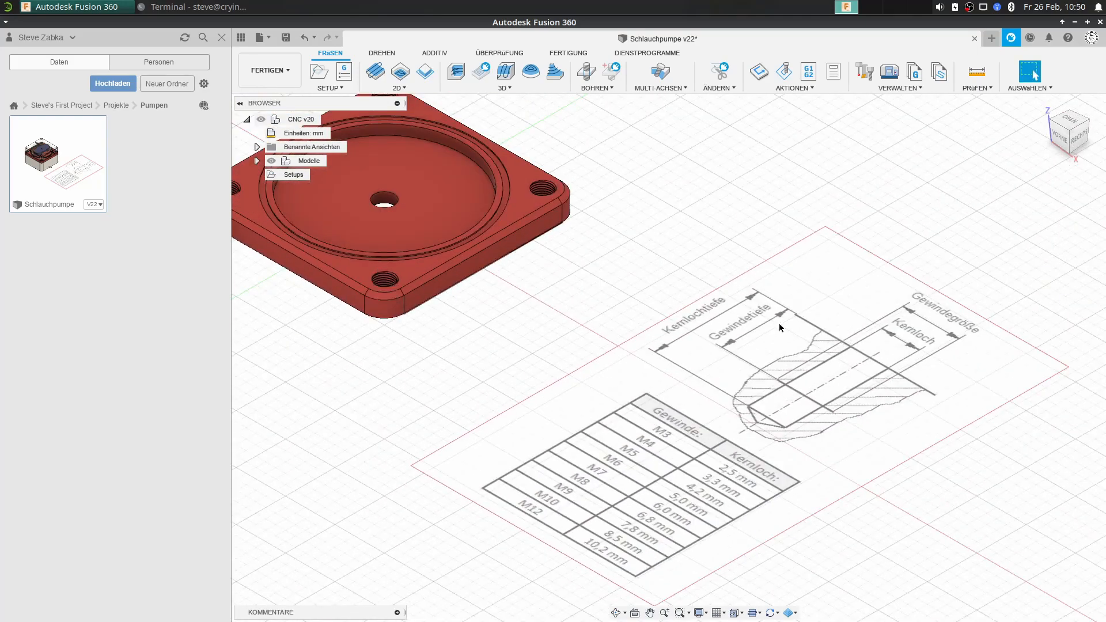
scroll(881, 362, "up", 3)
scroll(679, 305, "up", 2)
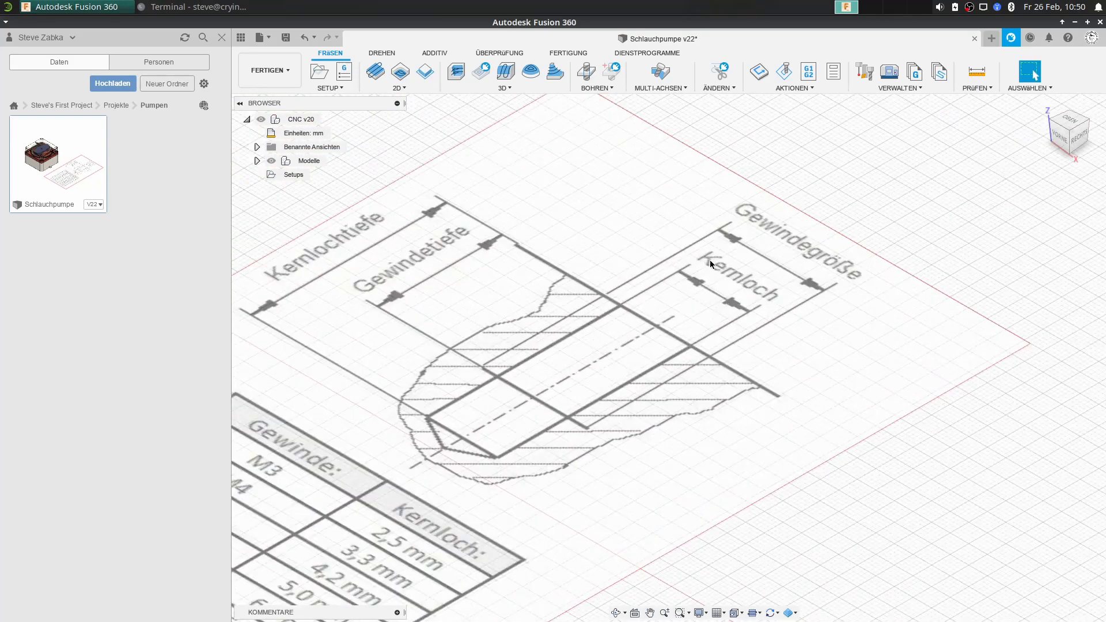
Examine the Gewindegröße and Kernloch labels in the thread diagram and the M3 to M12 rows of the core-hole table.
scroll(708, 259, "up", 1)
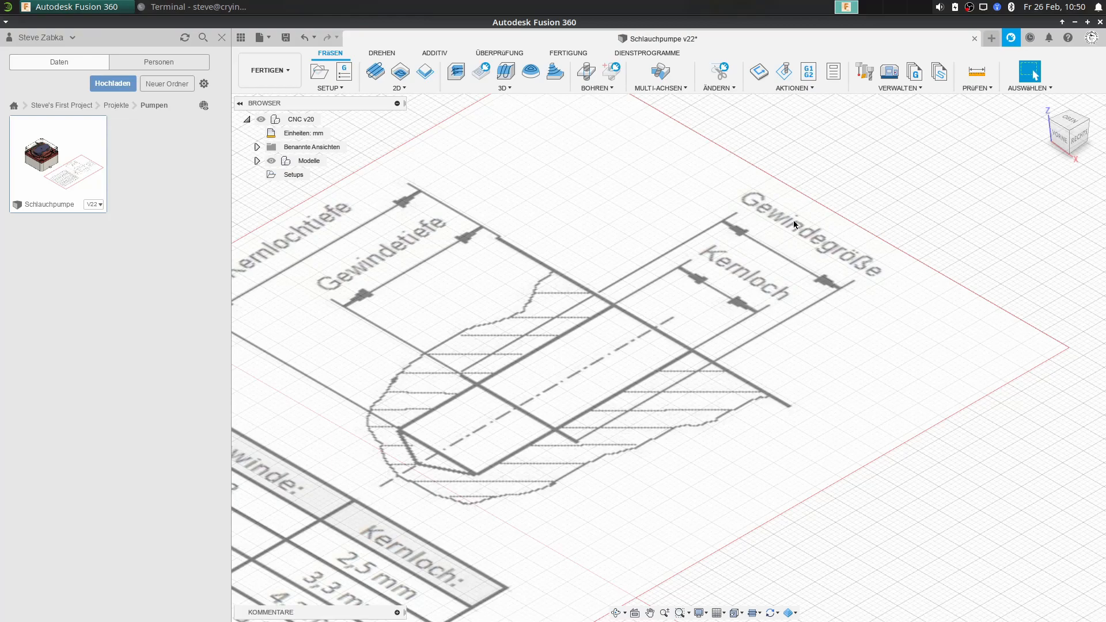
mouse_move(503, 468)
middle_mouse_down()
mouse_move(725, 351)
mouse_move(716, 361)
mouse_move(825, 221)
middle_mouse_up()
scroll(716, 361, "down", 2)
scroll(600, 468, "up", 1)
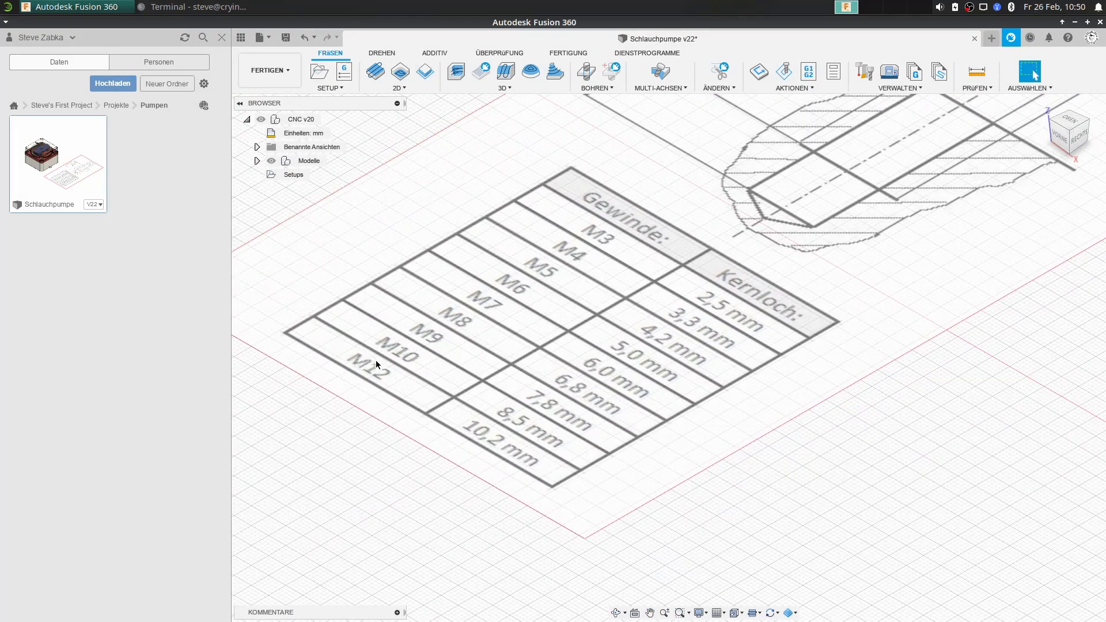
scroll(377, 330, "up", 1)
scroll(386, 333, "up", 2)
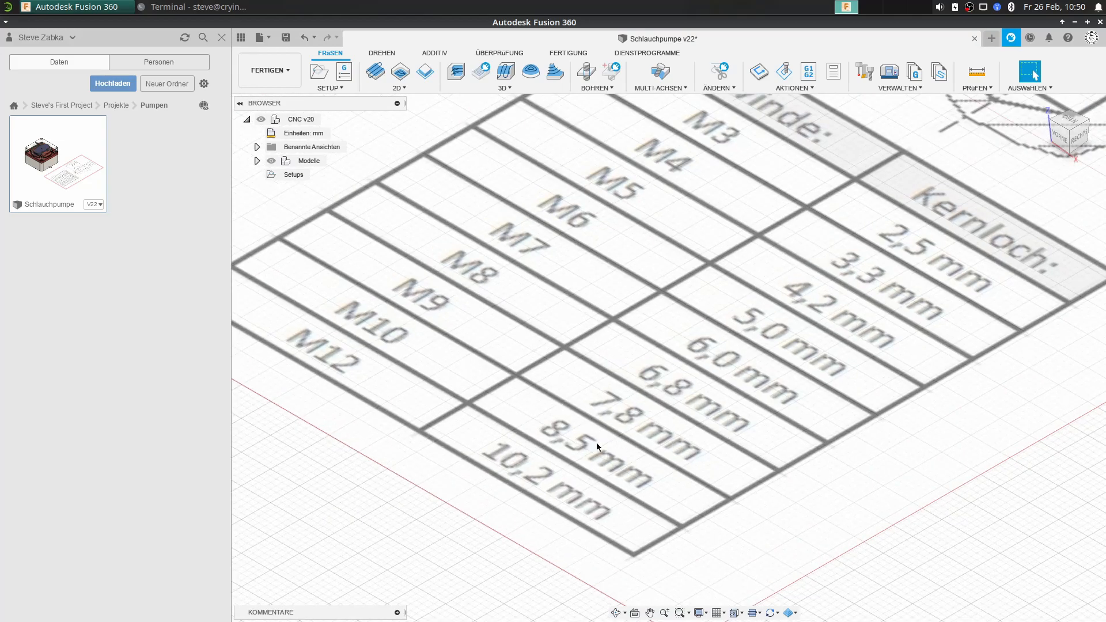
scroll(588, 447, "down", 3)
Measure the rim of the central through-hole in the red plate and close the measurement.
middle_click_drag(446, 263, 780, 545)
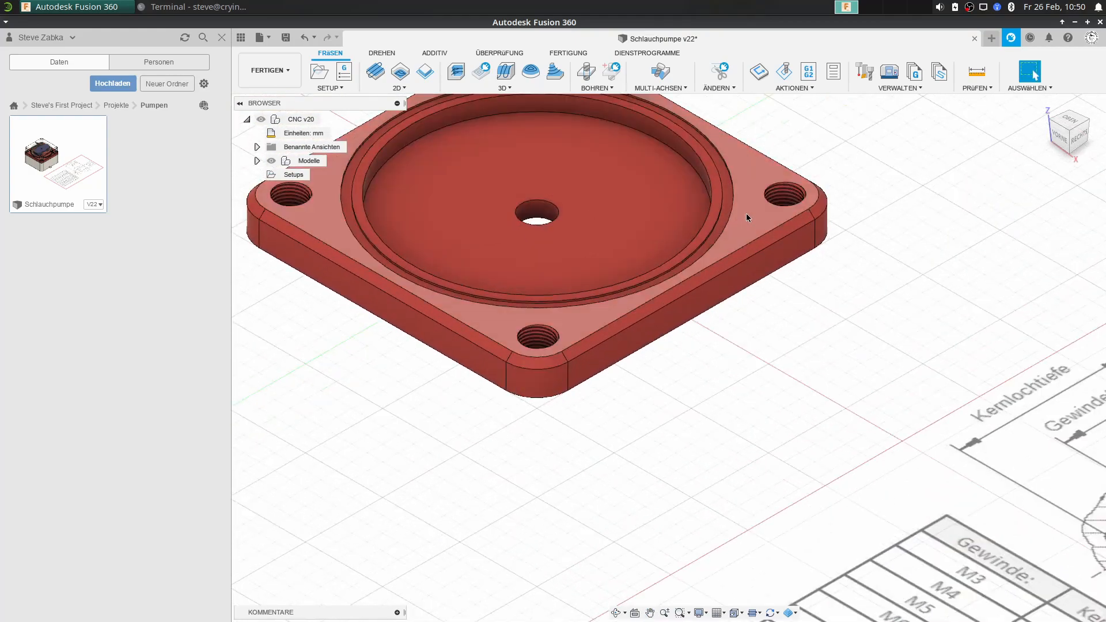
middle_click_drag(726, 208, 763, 336)
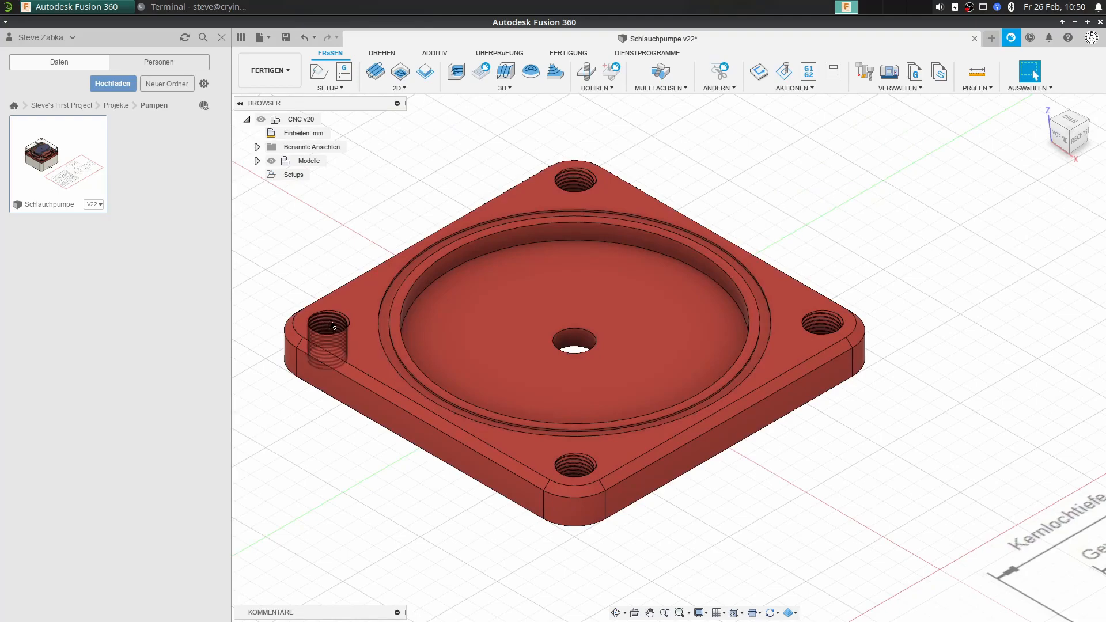
middle_click_drag(370, 237, 329, 282)
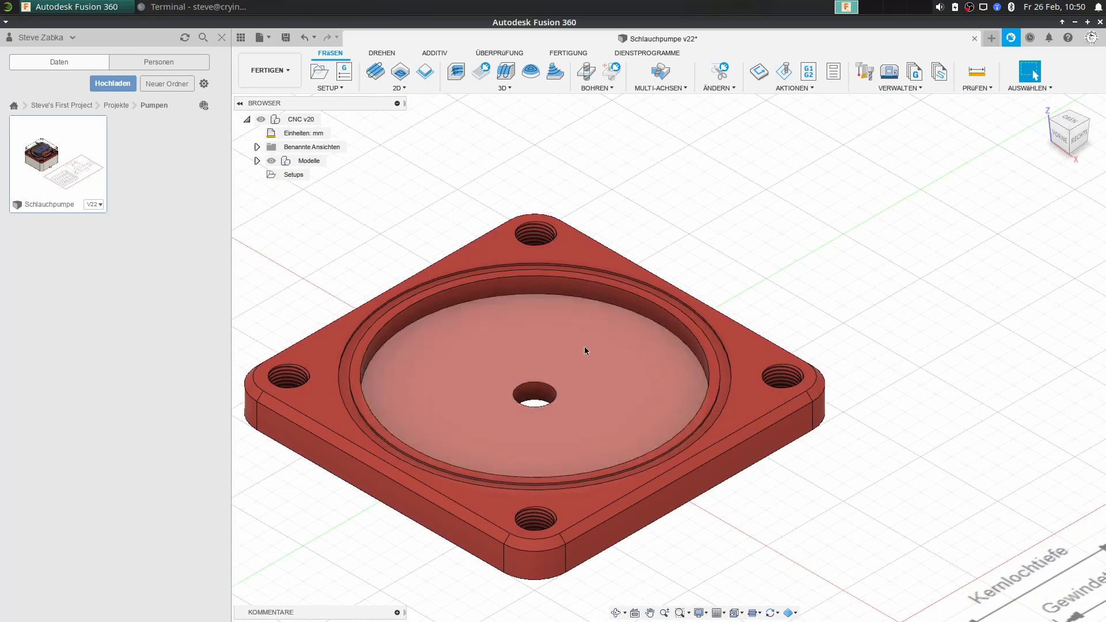
left_click(977, 71)
left_click(545, 384)
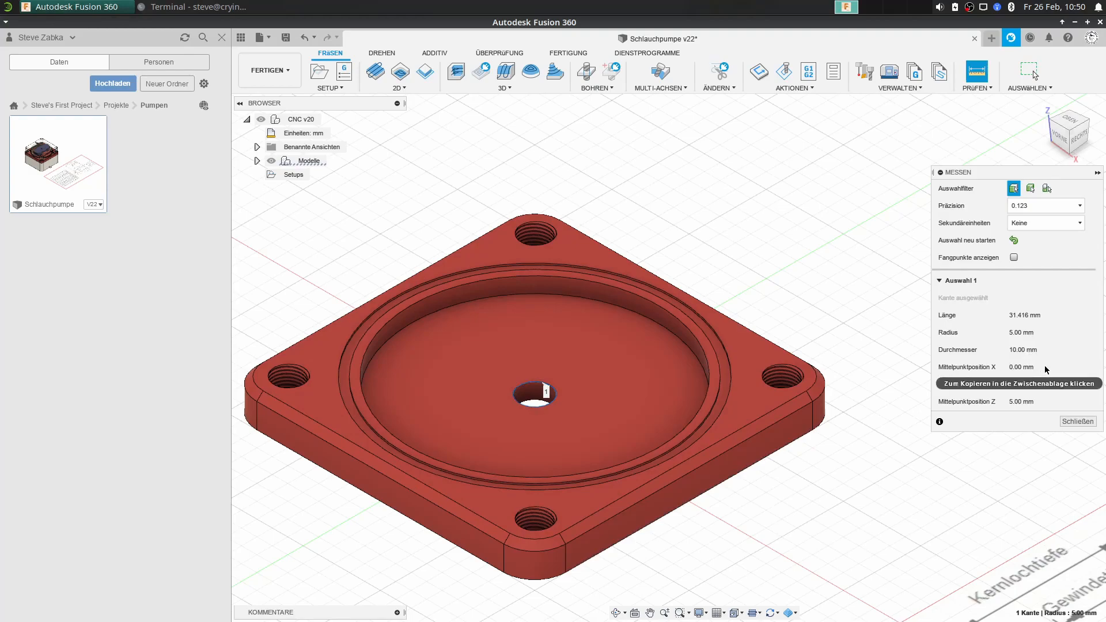
left_click(1064, 421)
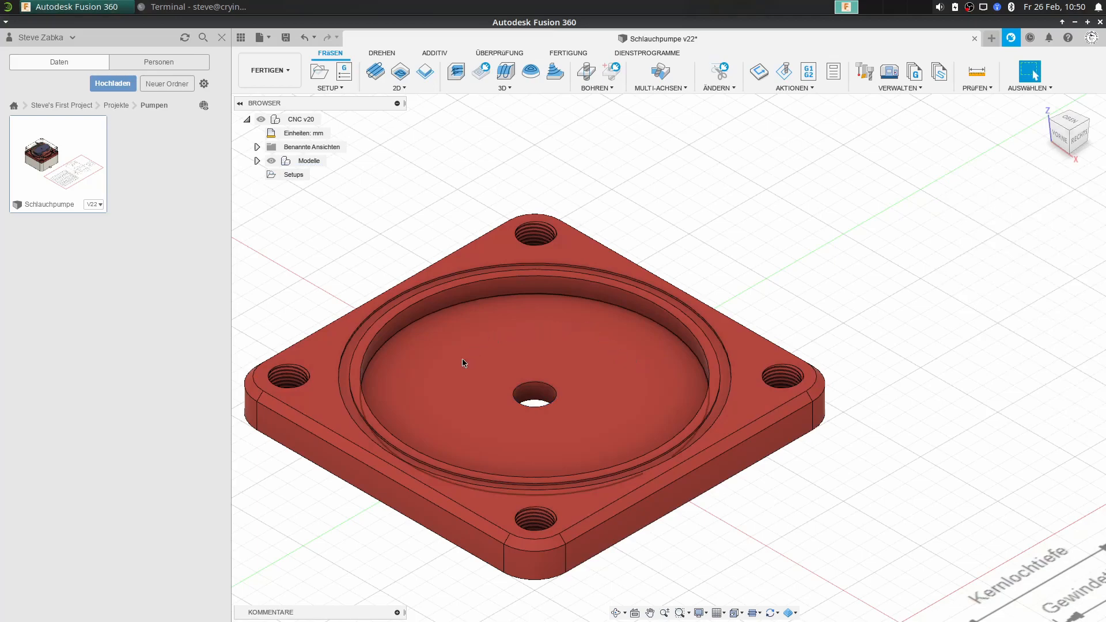
Examine the plate's circular pocket floor, the ring groove around it, and the chamfered outer edge beside a corner threaded hole.
left_click(602, 360)
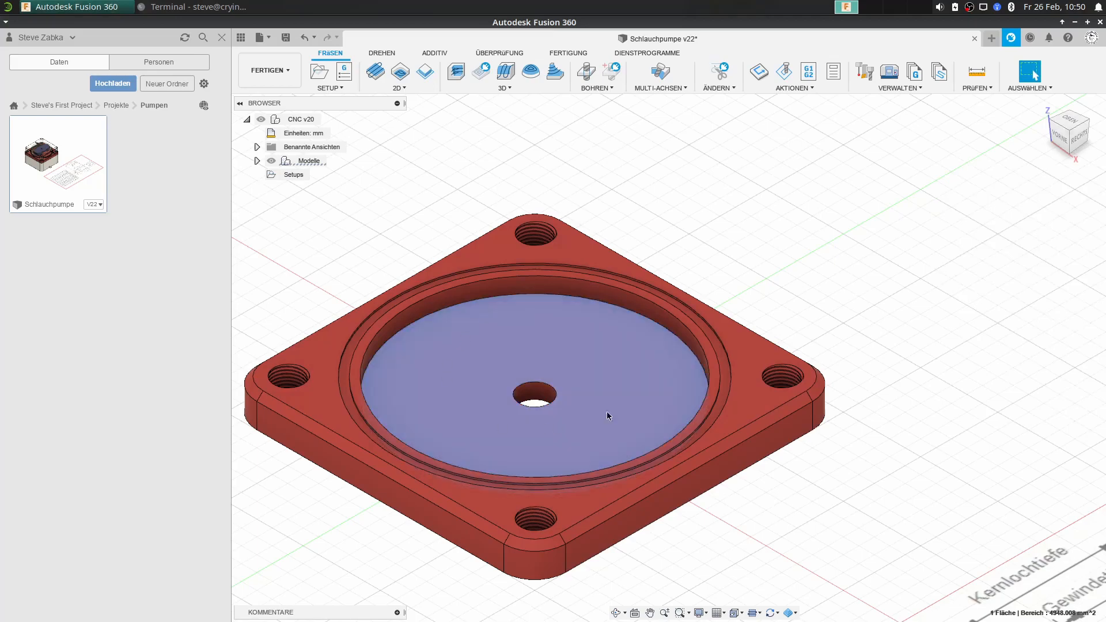
left_click(710, 216)
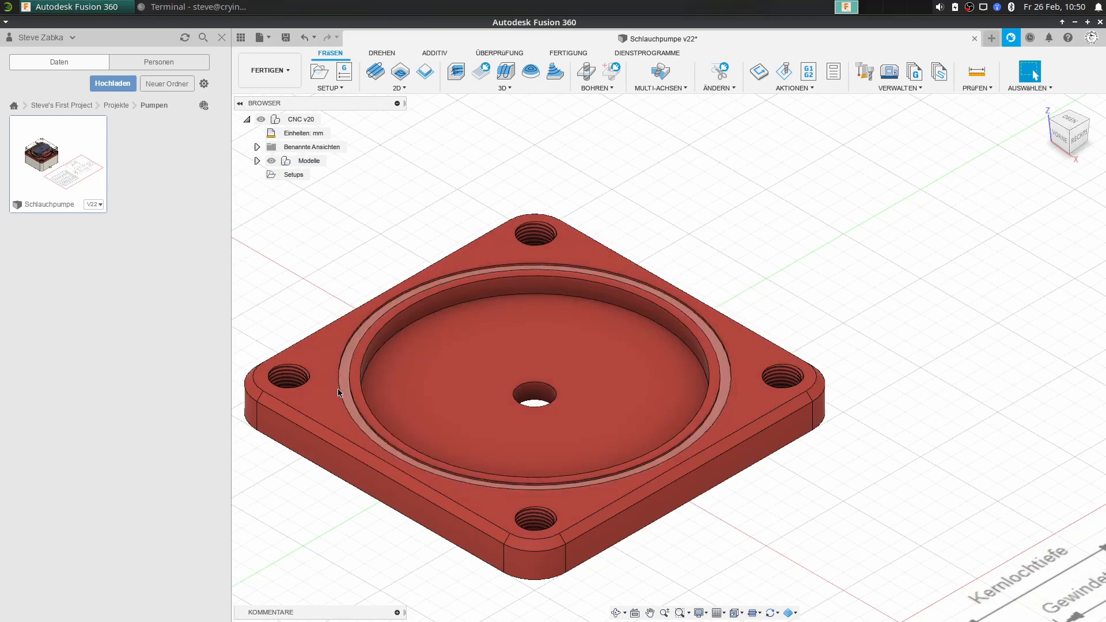
middle_click_drag(485, 365, 591, 351)
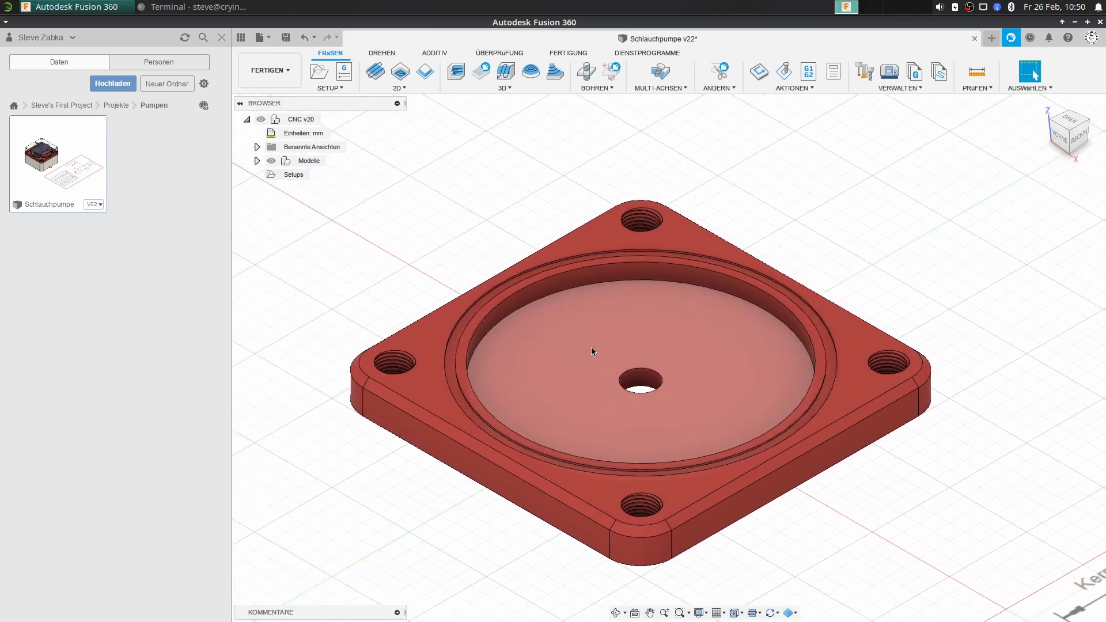
scroll(453, 358, "up", 5)
left_click(448, 352)
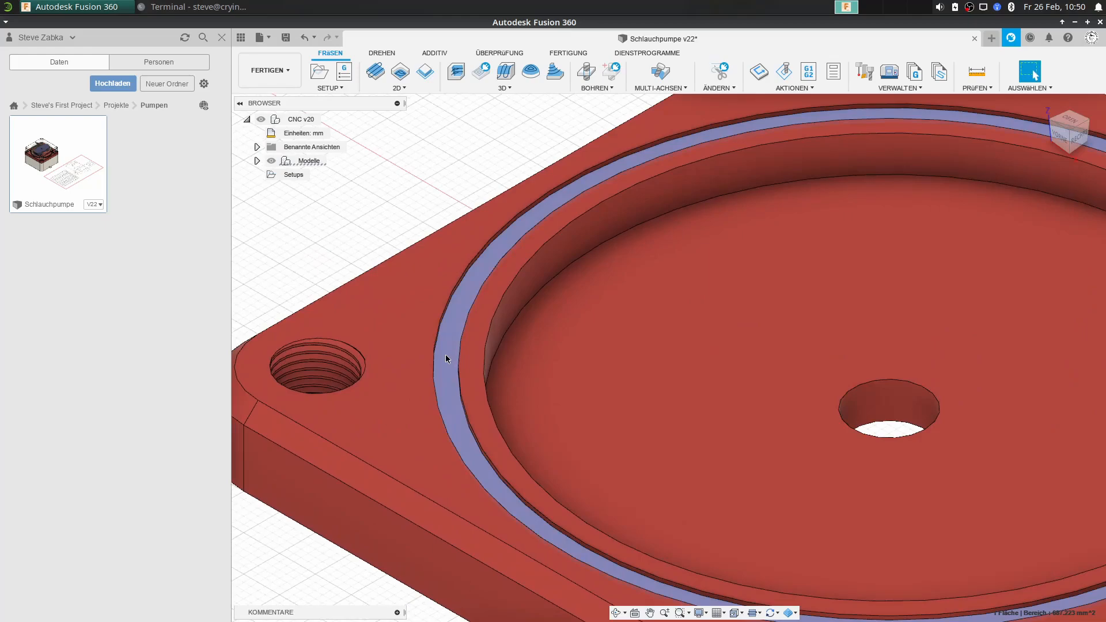
scroll(445, 354, "down", 6)
left_click(416, 245)
scroll(314, 373, "up", 6)
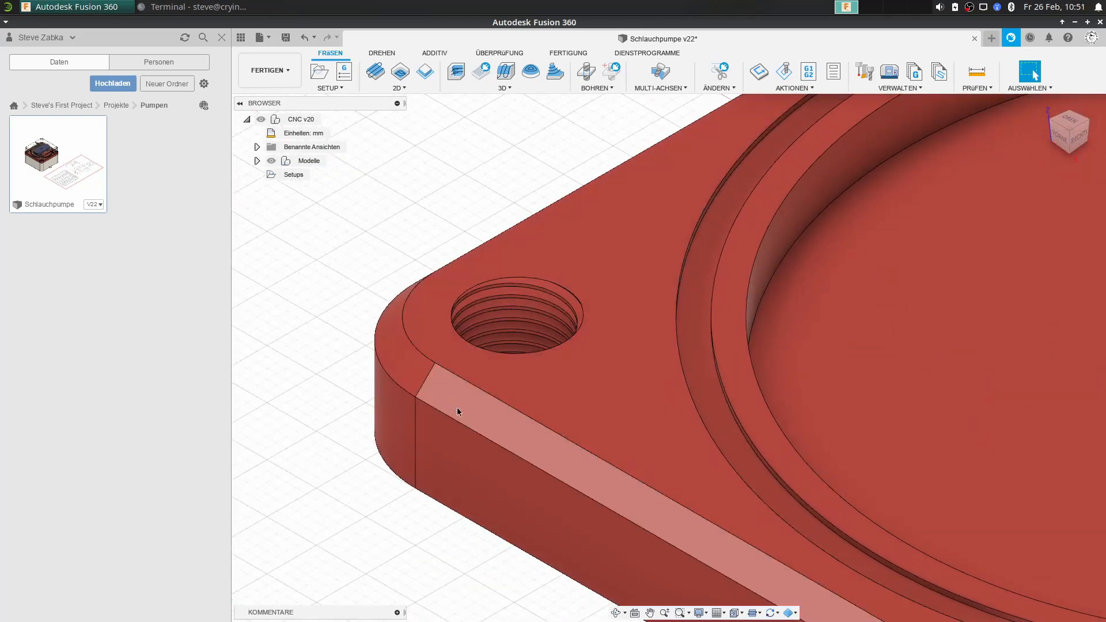
scroll(523, 446, "down", 5)
middle_click_drag(649, 464, 353, 338)
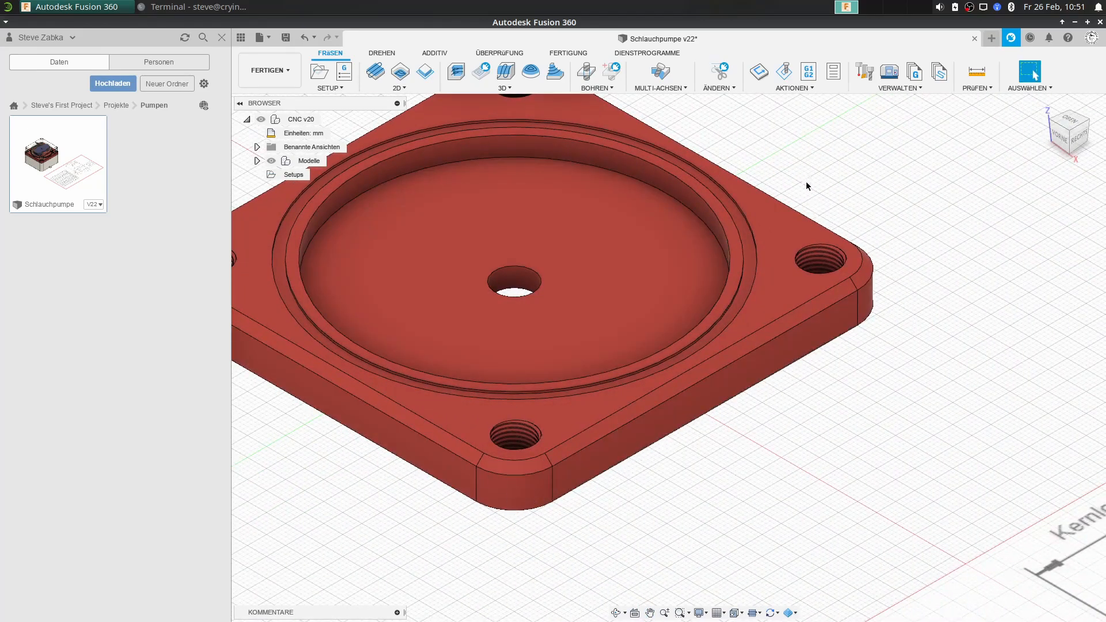
View the whole plate straight from above, return to the home view, and inspect it up close.
scroll(821, 201, "down", 5)
middle_click_drag(819, 213, 897, 307)
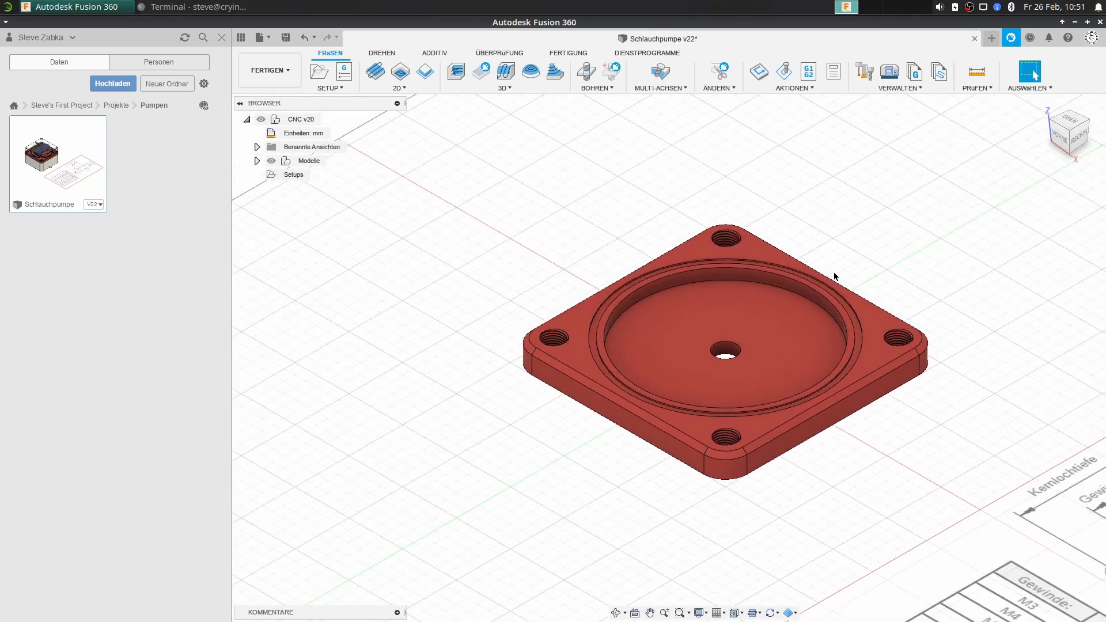
left_click(1069, 120)
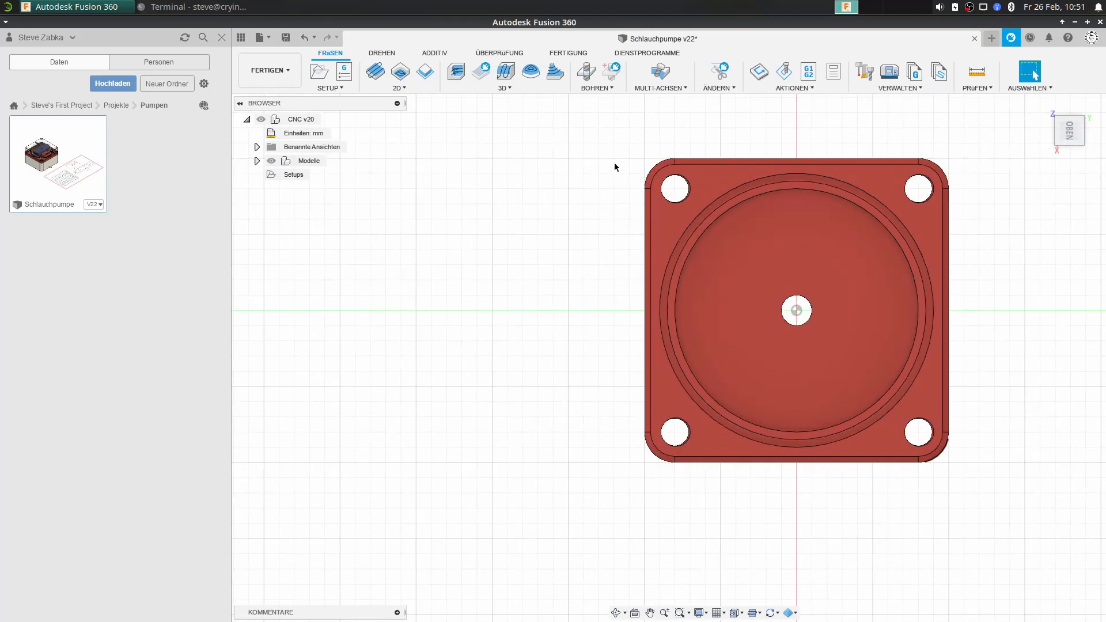
left_click(1043, 106)
middle_click_drag(696, 164, 827, 213)
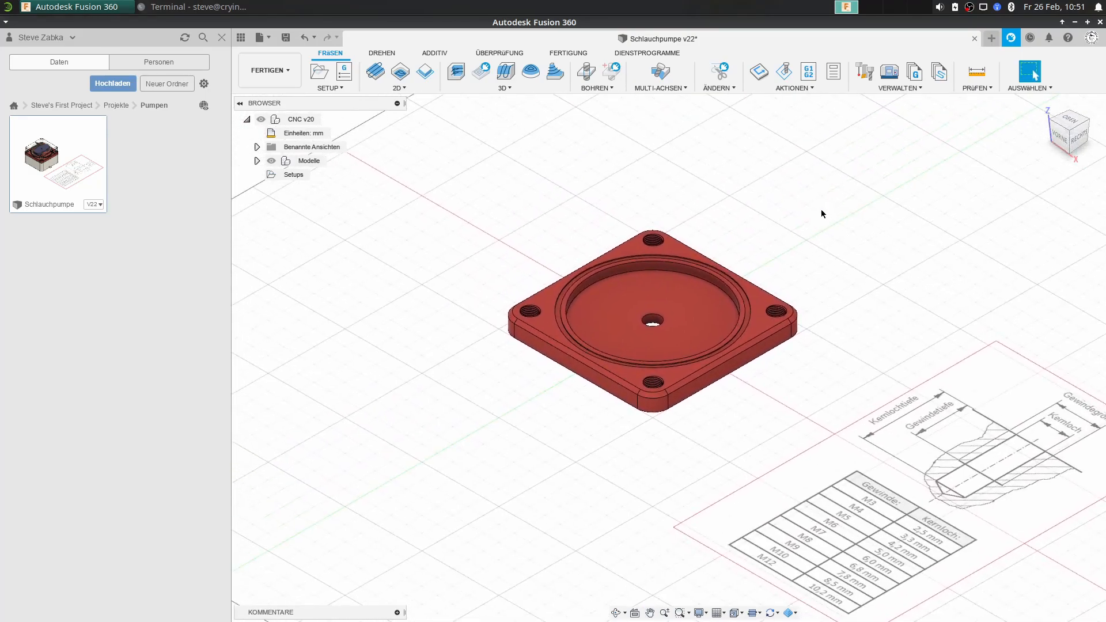
scroll(806, 358, "up", 3)
scroll(864, 242, "down", 5)
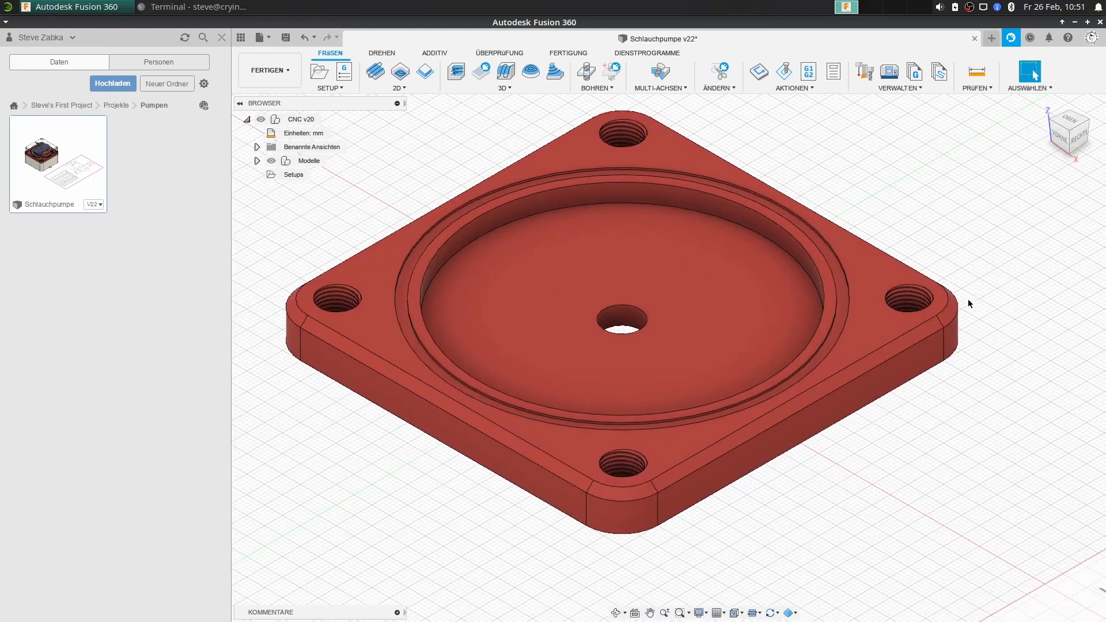
left_click(976, 89)
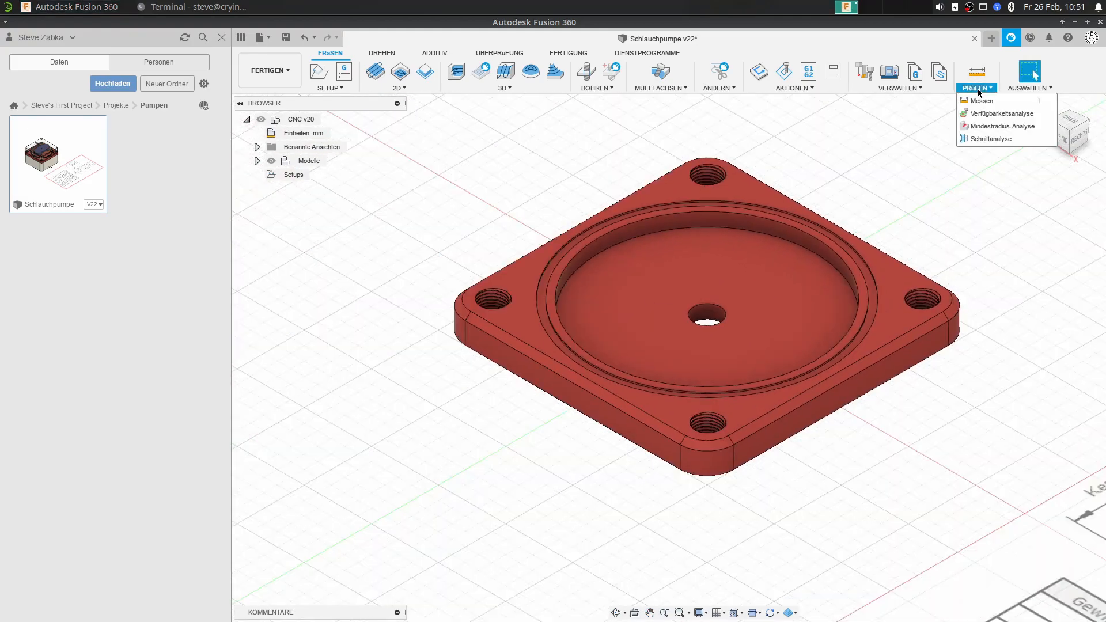
left_click(920, 88)
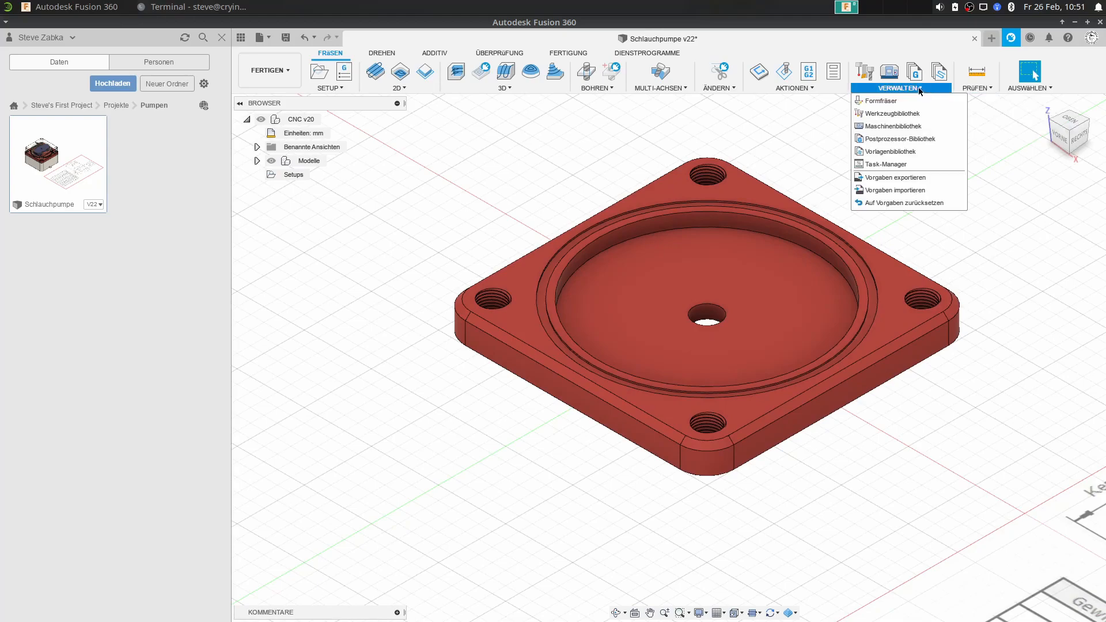
left_click(561, 53)
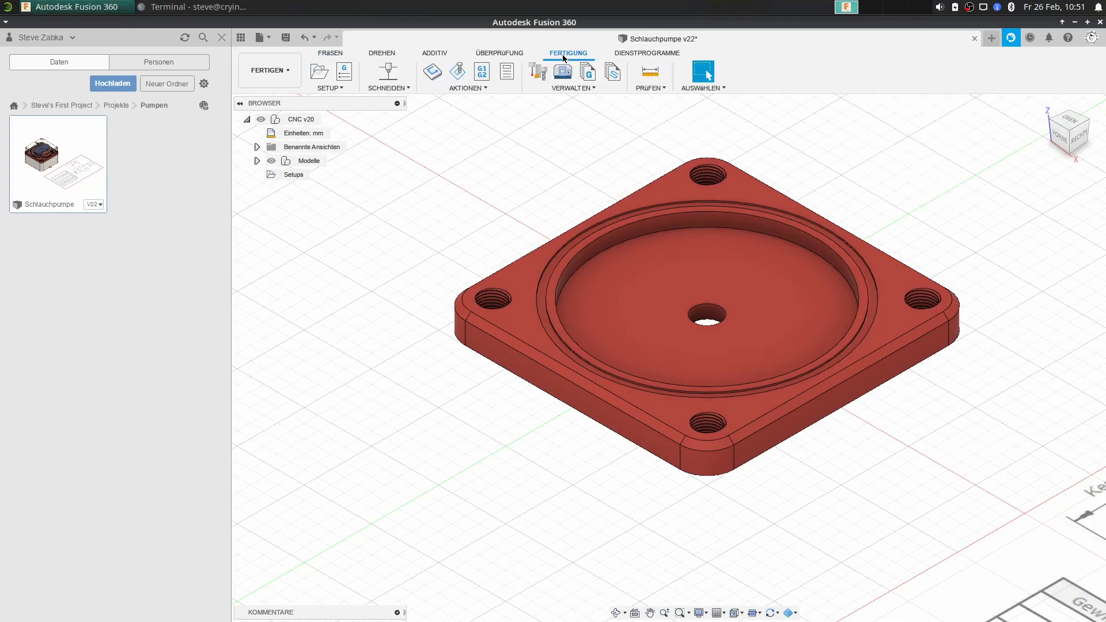
left_click(622, 55)
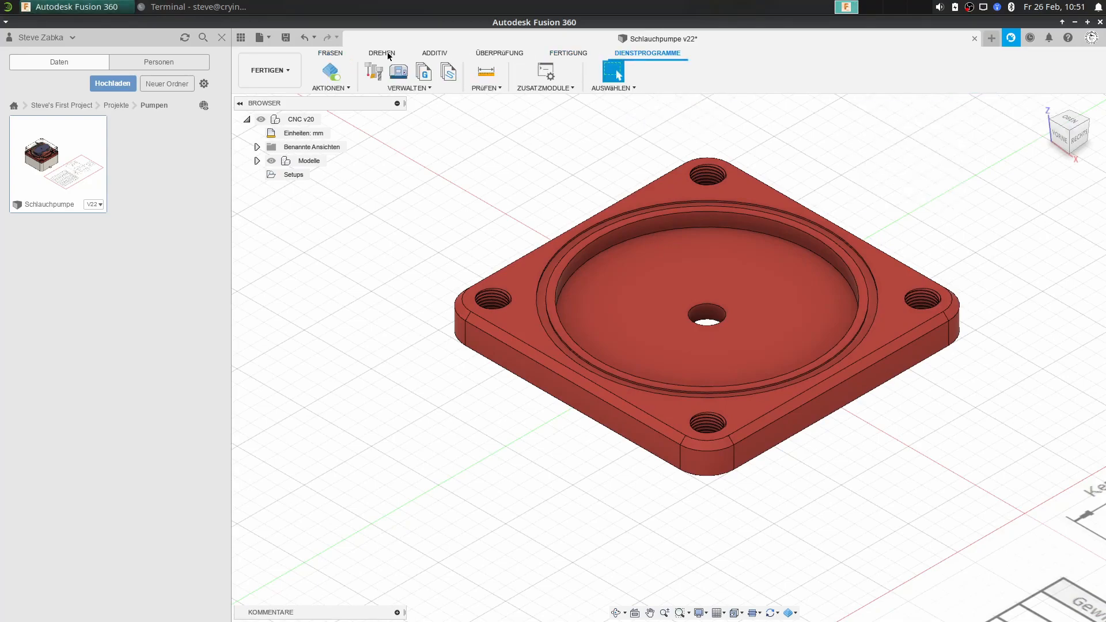
Switch to the Konstruktion workspace and section the plate parallel to the YZ plane at a 39 mm offset through the corner threads.
left_click(268, 70)
left_click(266, 101)
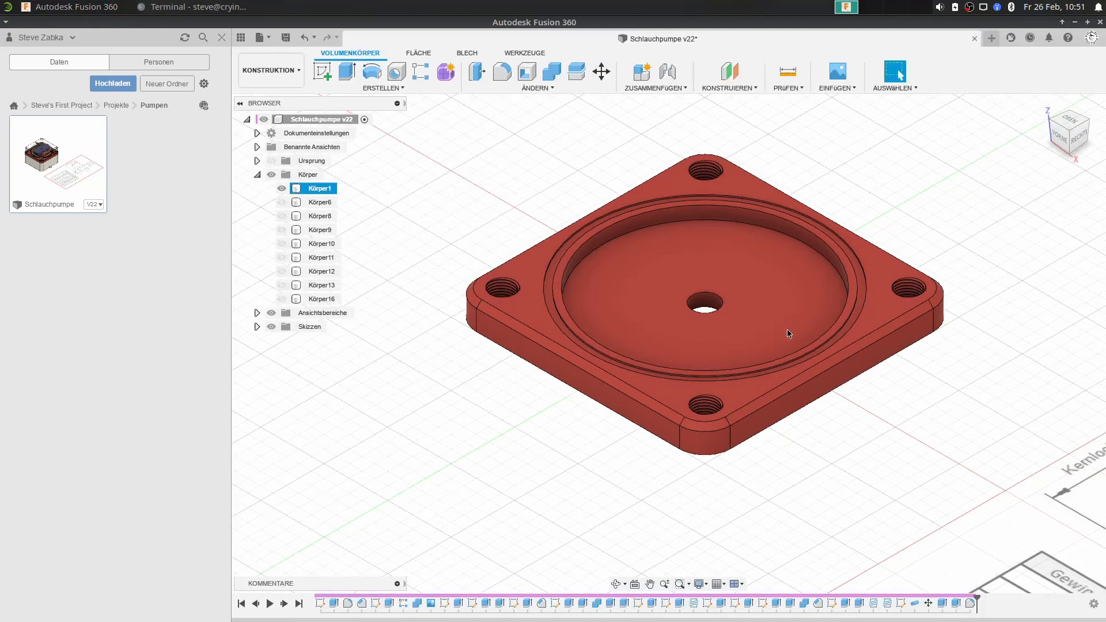
left_click(790, 89)
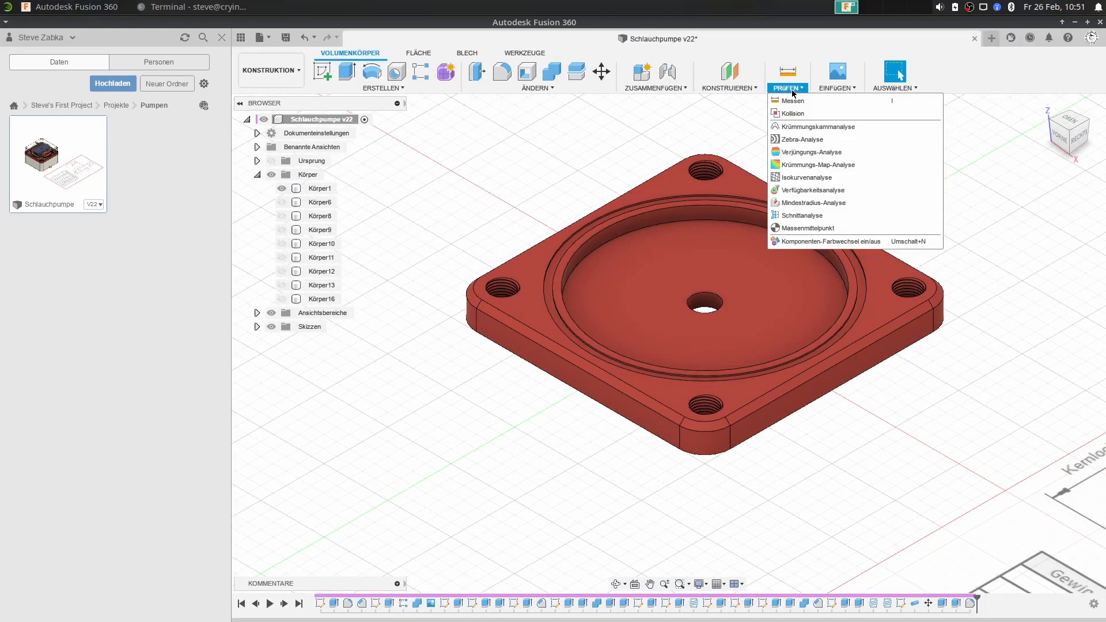
left_click(803, 215)
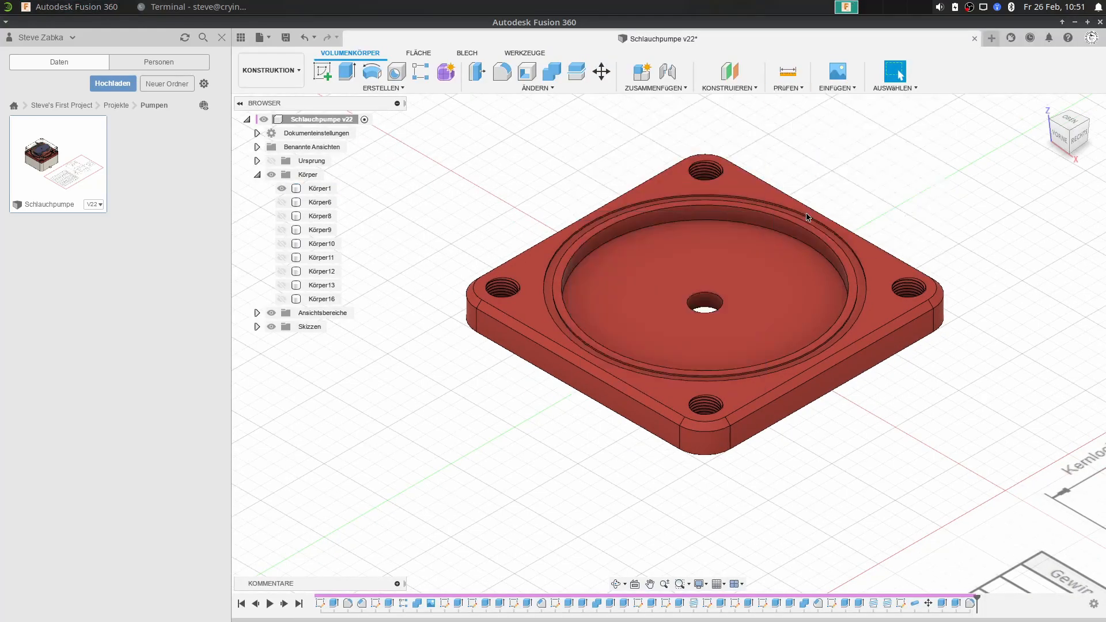
left_click(730, 267)
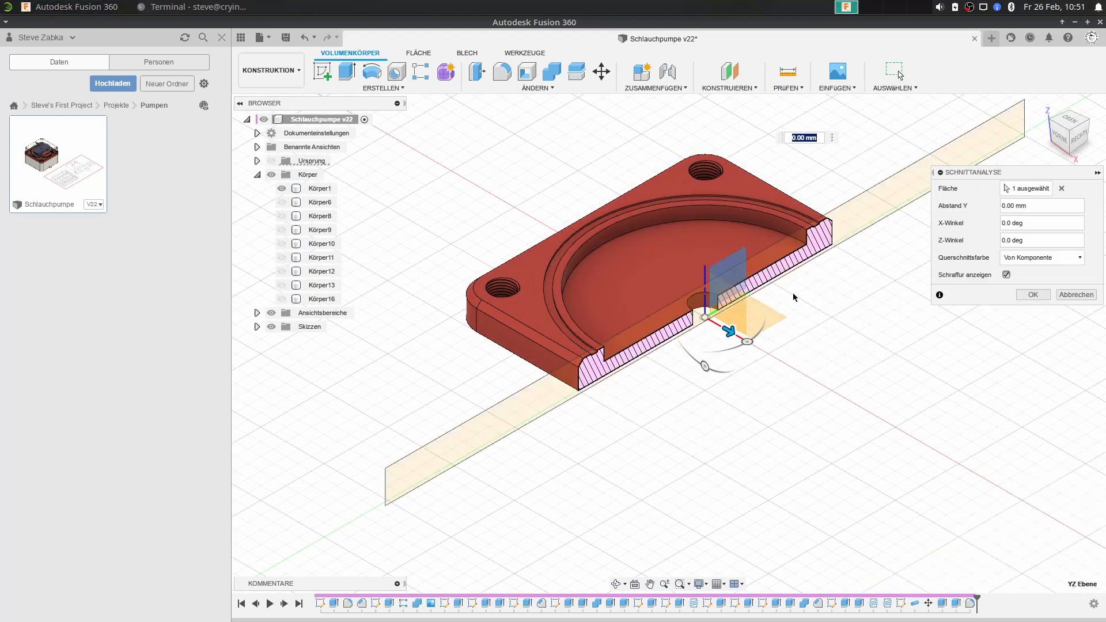
left_click_drag(695, 323, 838, 392)
Examine the sectioned threaded holes up close and from the right-side view, and cancel the section analysis.
scroll(668, 446, "up", 6)
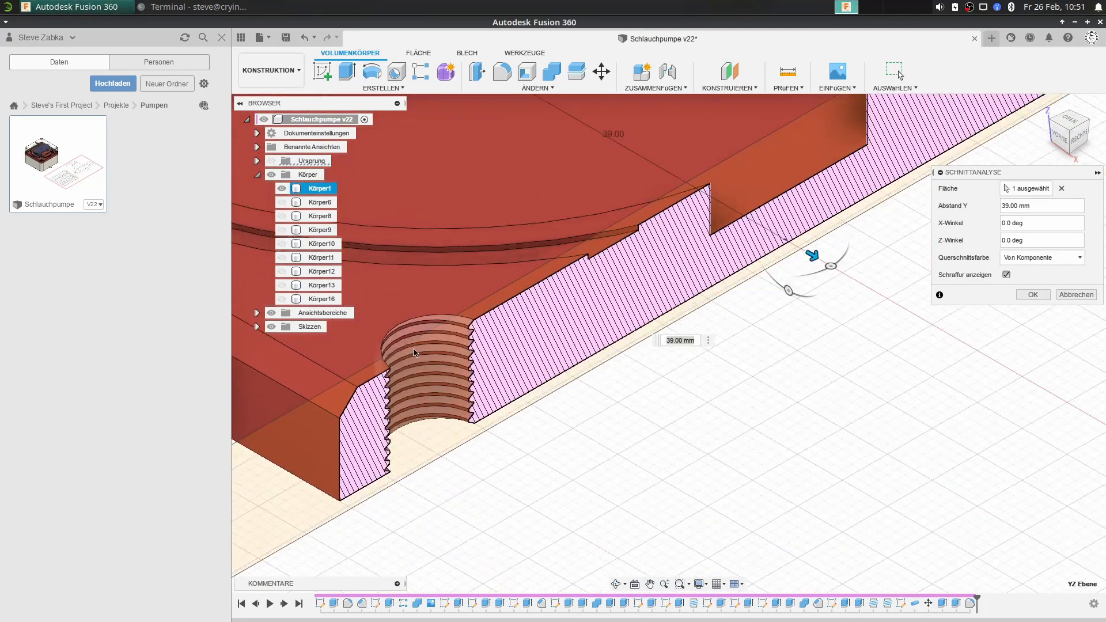
scroll(467, 414, "up", 2)
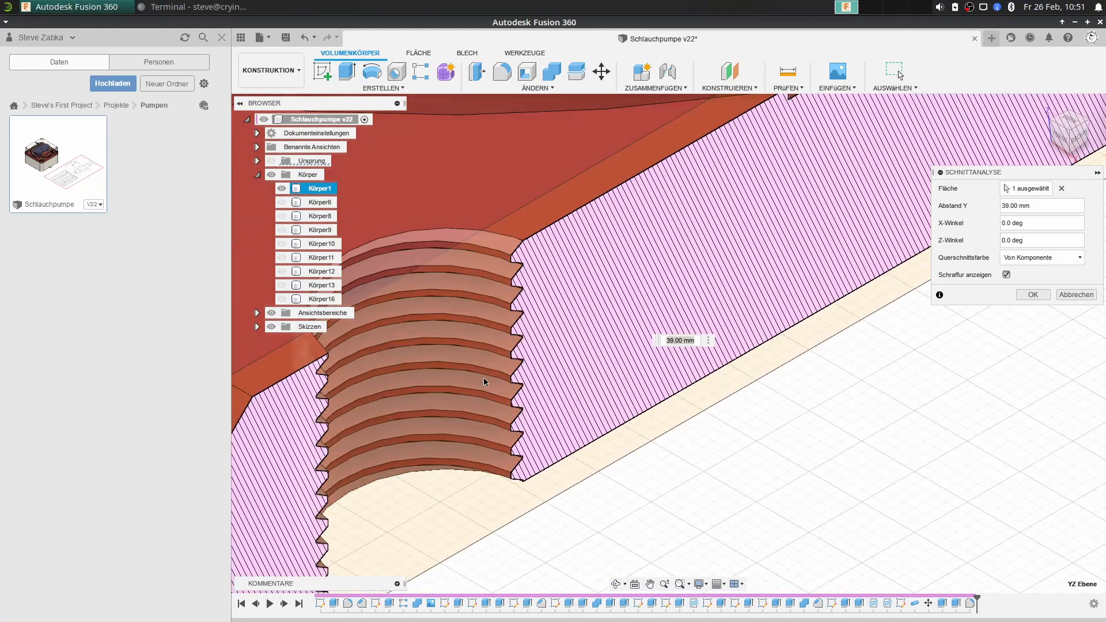
left_click(1082, 142)
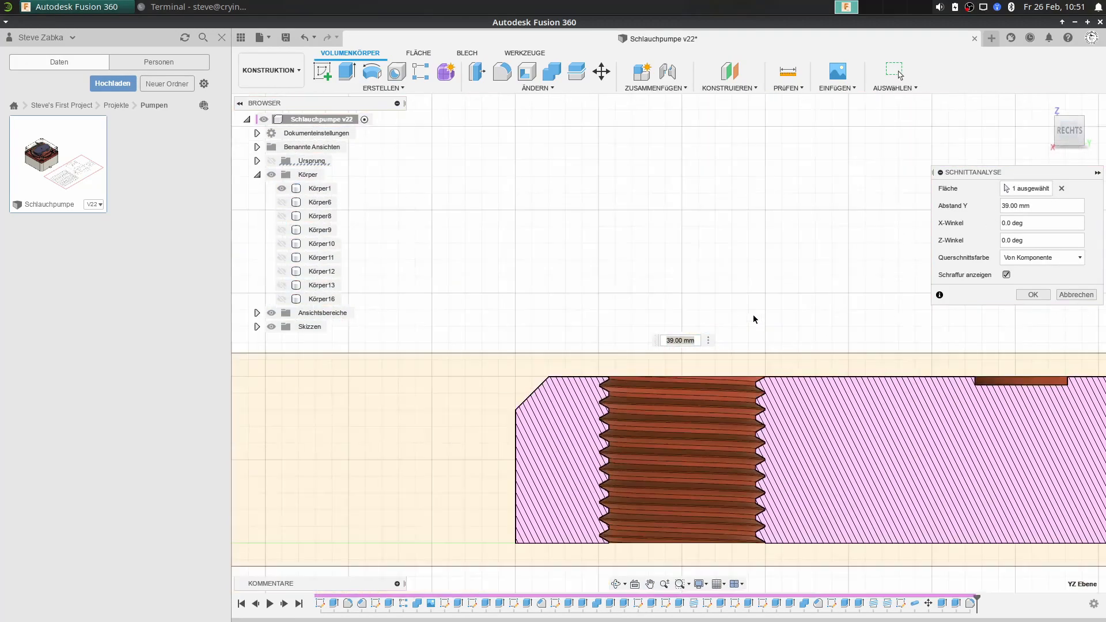
scroll(463, 371, "down", 2)
mouse_move(661, 340)
middle_mouse_down()
mouse_move(455, 346)
mouse_move(649, 333)
middle_mouse_up()
scroll(489, 340, "down", 2)
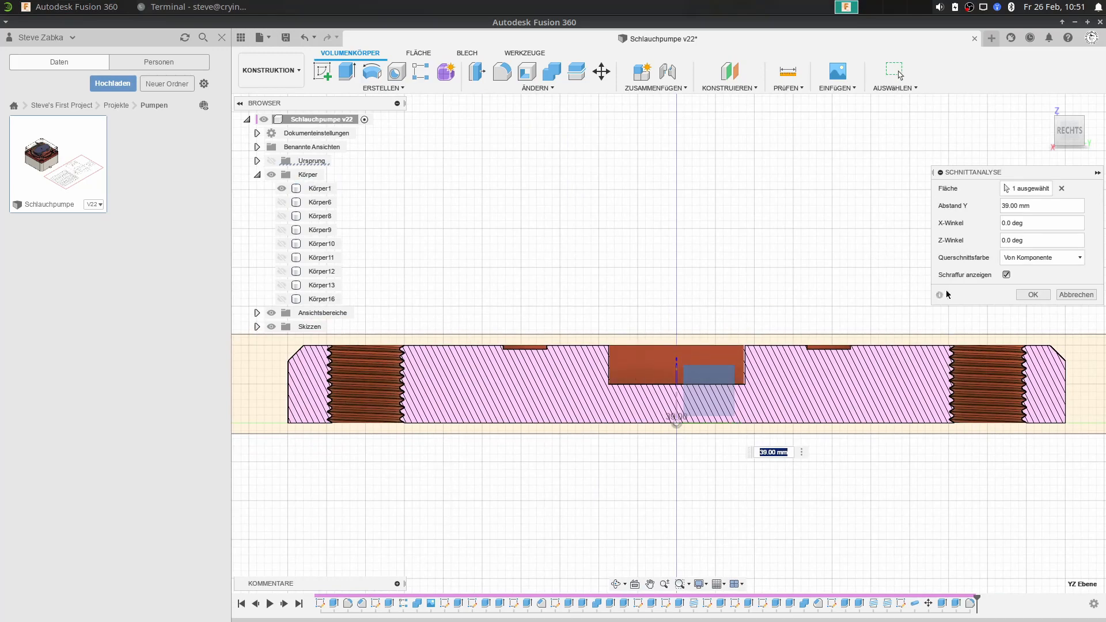
left_click(787, 85)
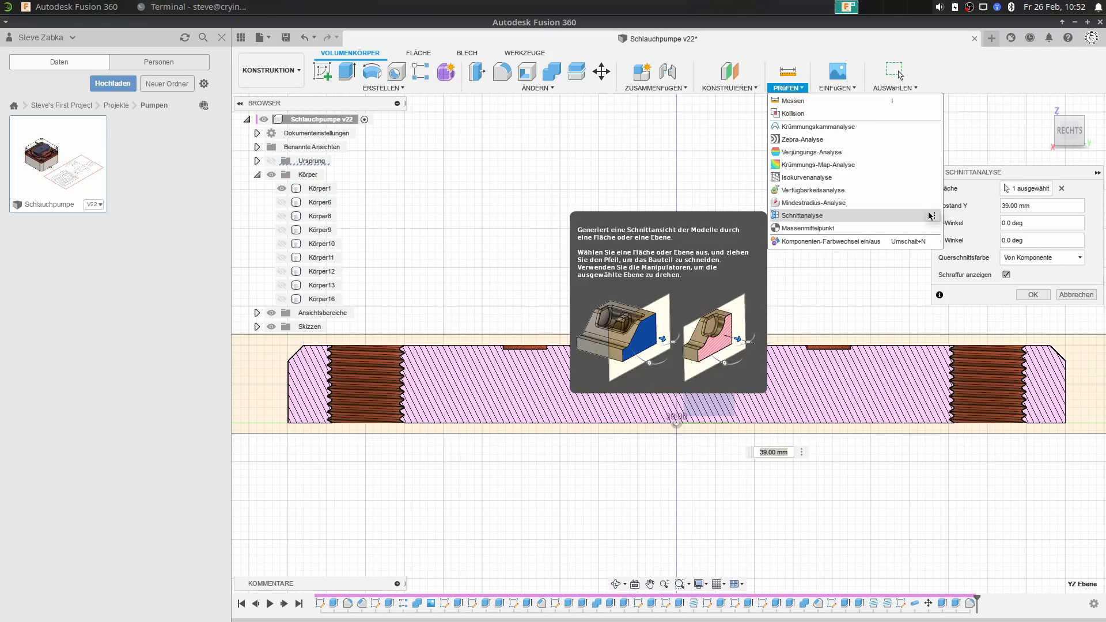
left_click(1076, 294)
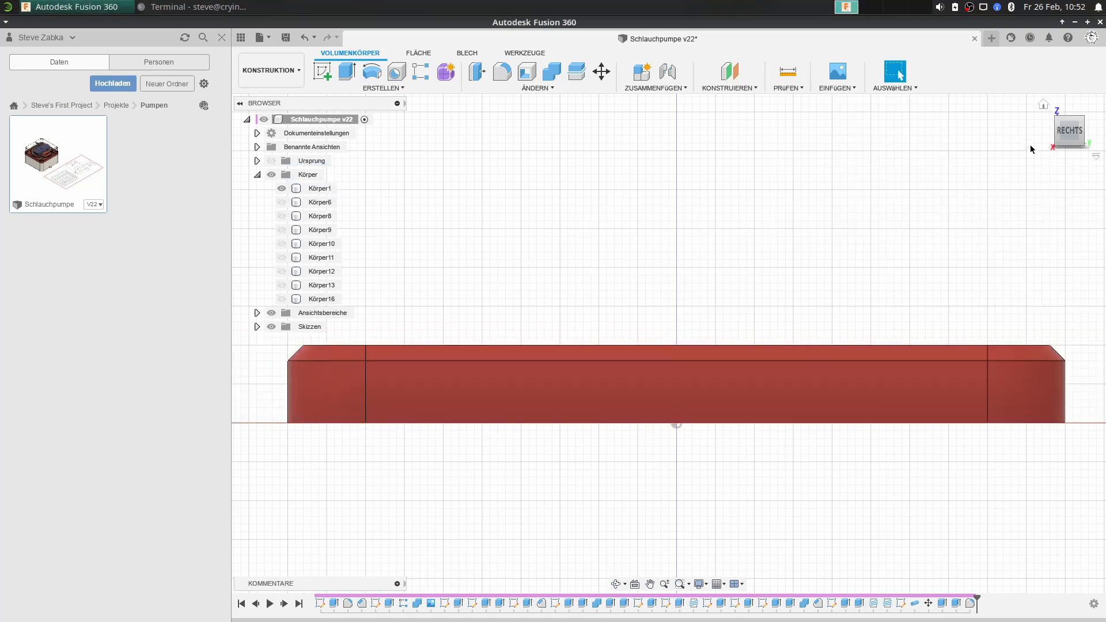
Restore the home view and switch back to the Fertigen workspace with the whole plate in view.
left_click(1041, 104)
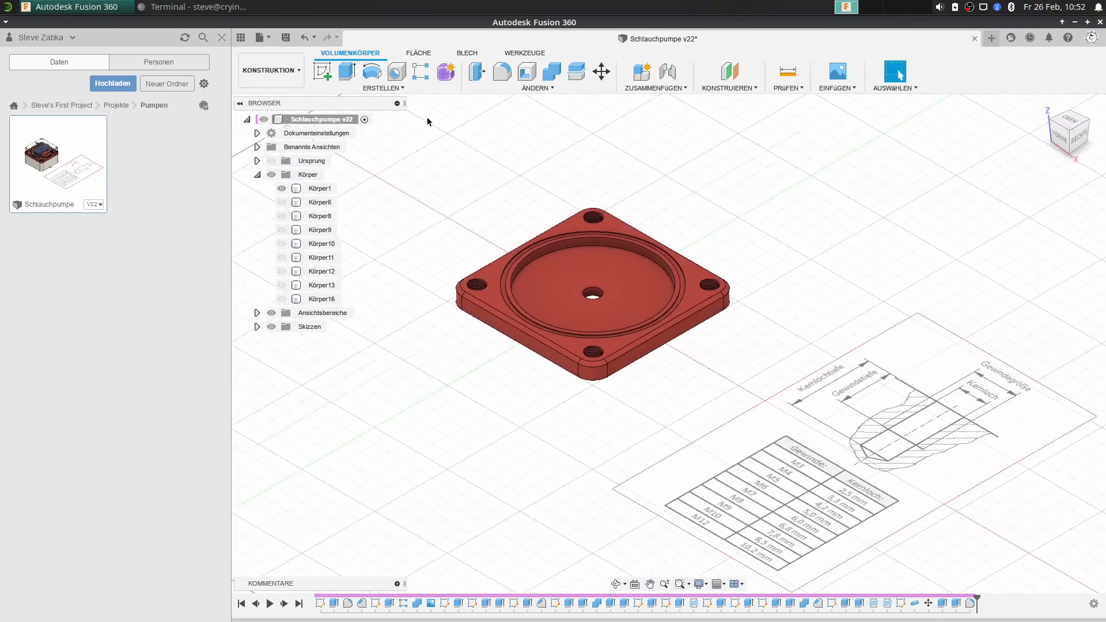
left_click(269, 69)
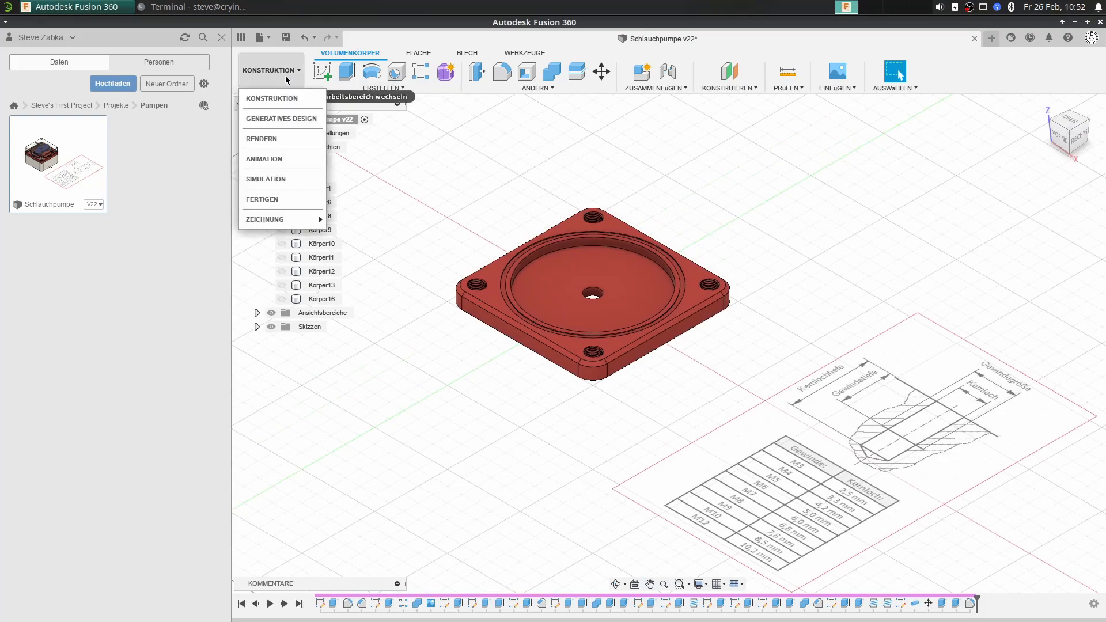
left_click(264, 200)
middle_click_drag(546, 197, 590, 212)
scroll(618, 221, "down", 3)
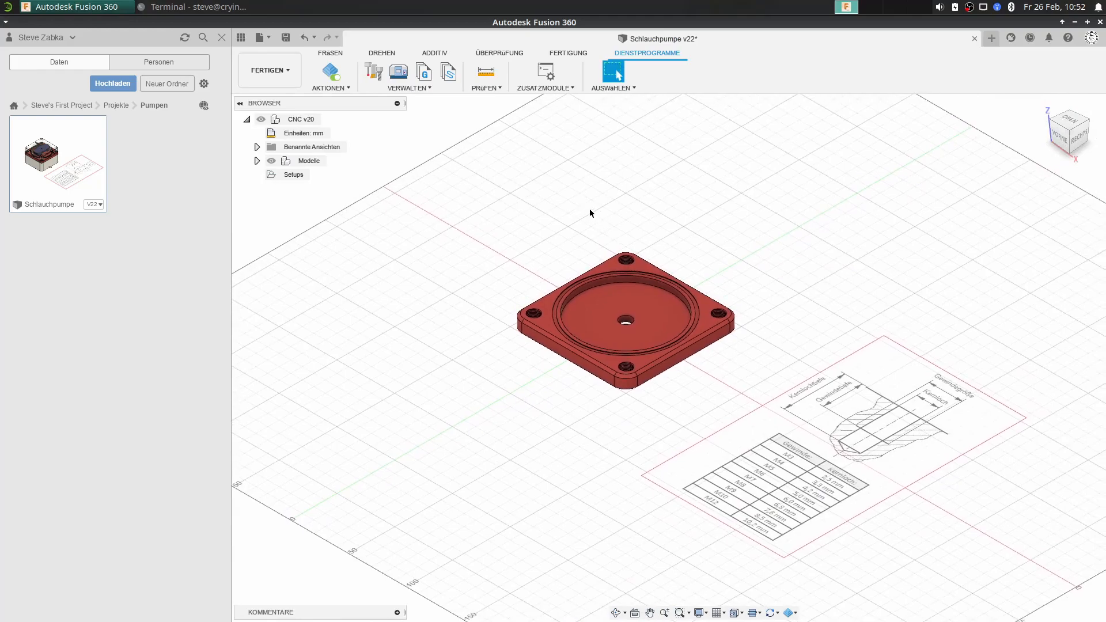
Review the Fräsen, Drehen, Additiv, Überprüfung, Fertigung and Dienstprogramme toolsets, and return to the milling tools.
left_click(330, 53)
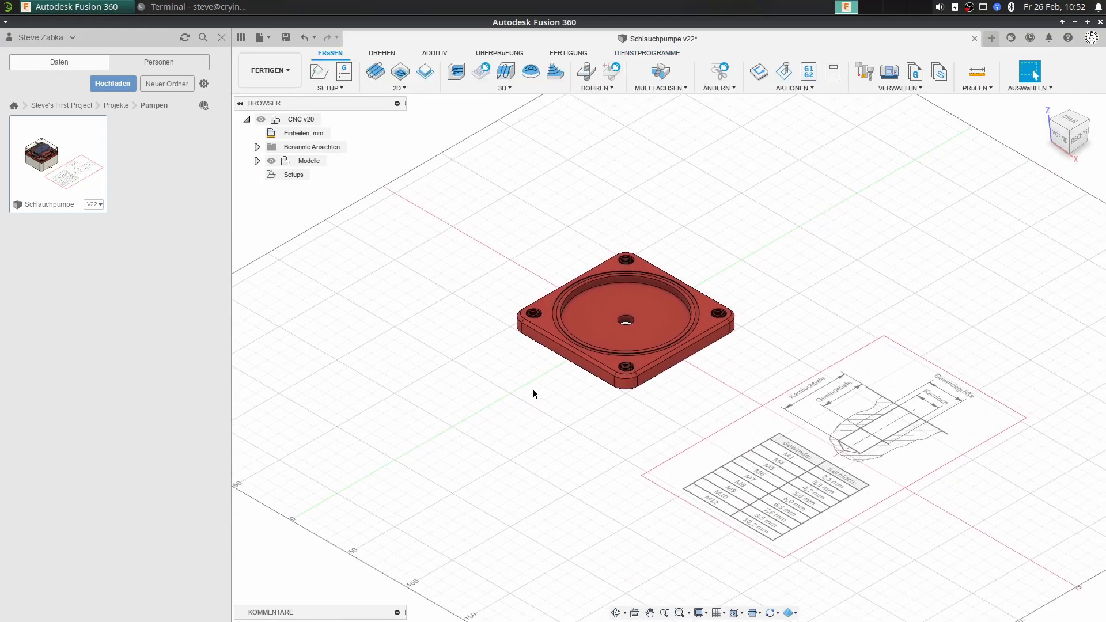
middle_click_drag(505, 341, 524, 390)
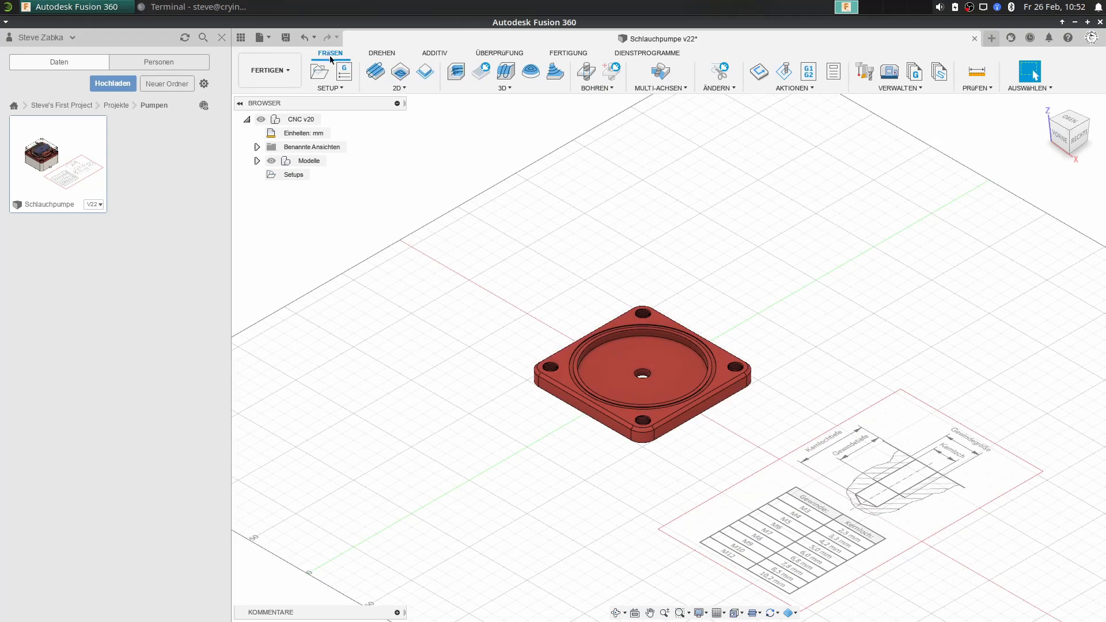
left_click(374, 53)
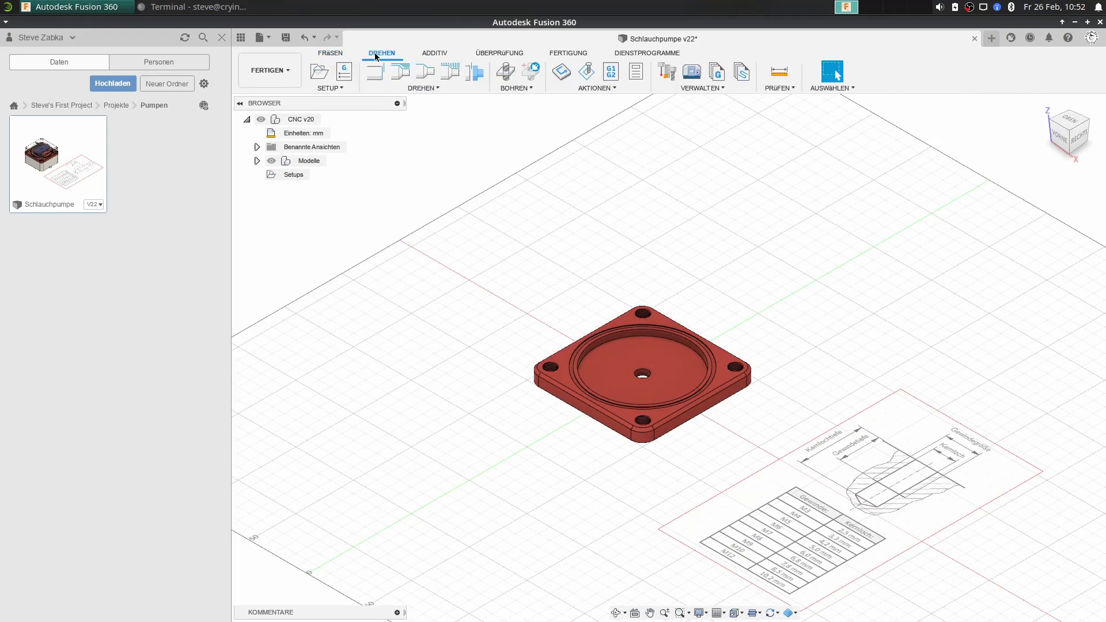
left_click(435, 53)
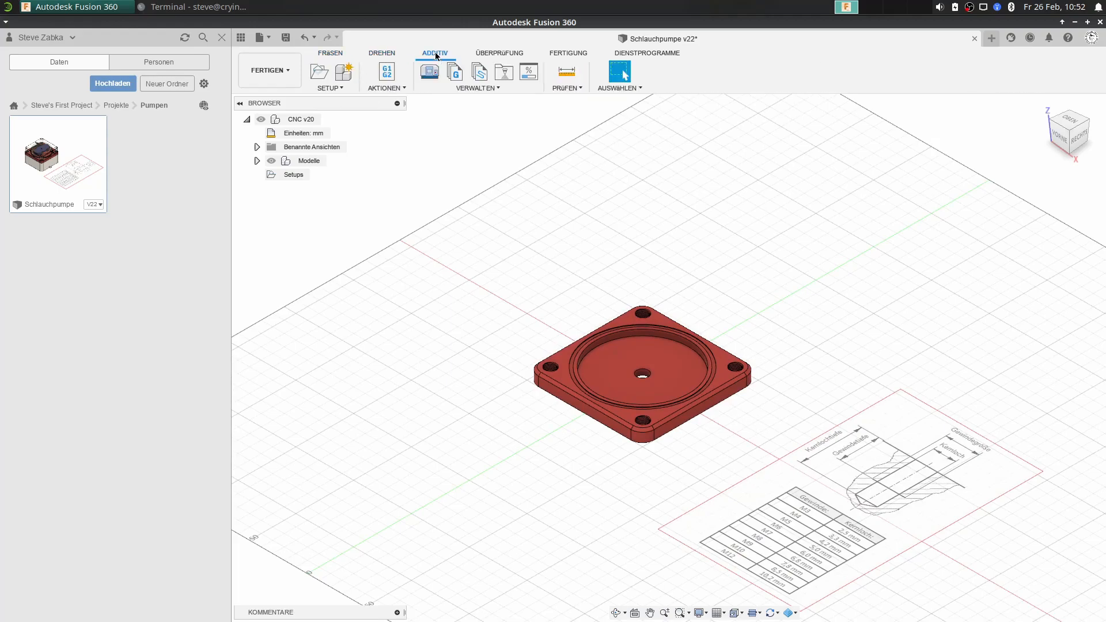
left_click(498, 52)
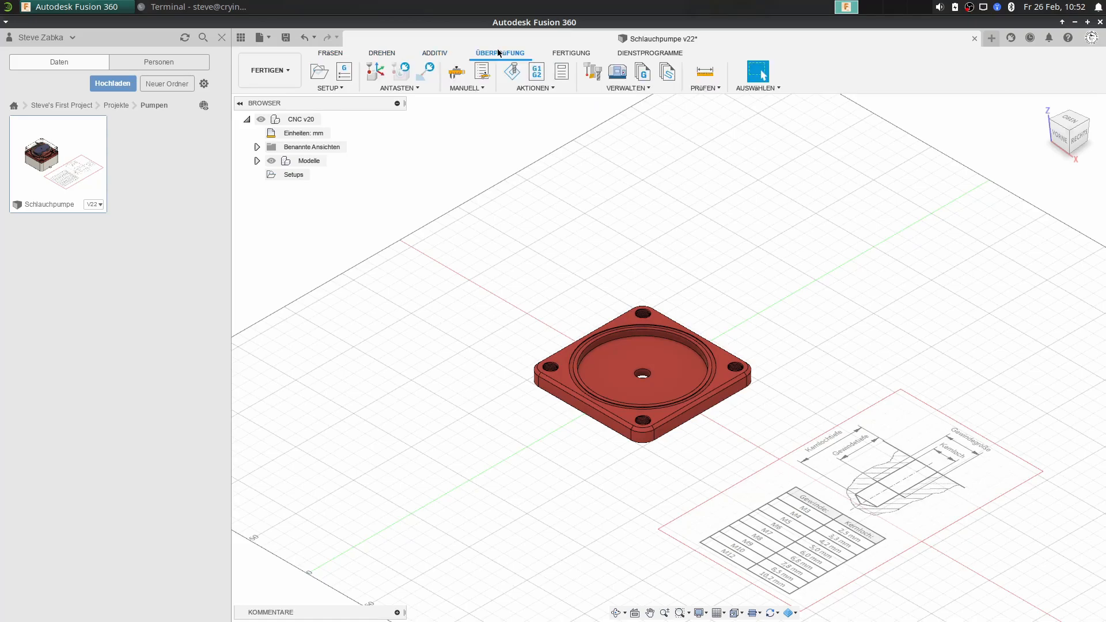
left_click(571, 52)
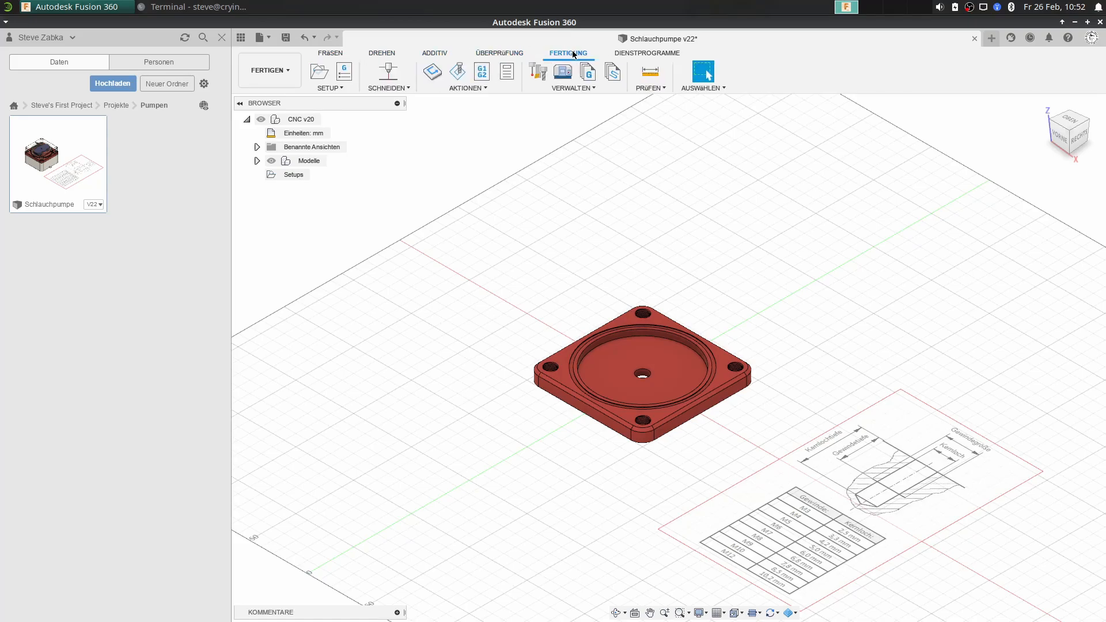
left_click(634, 53)
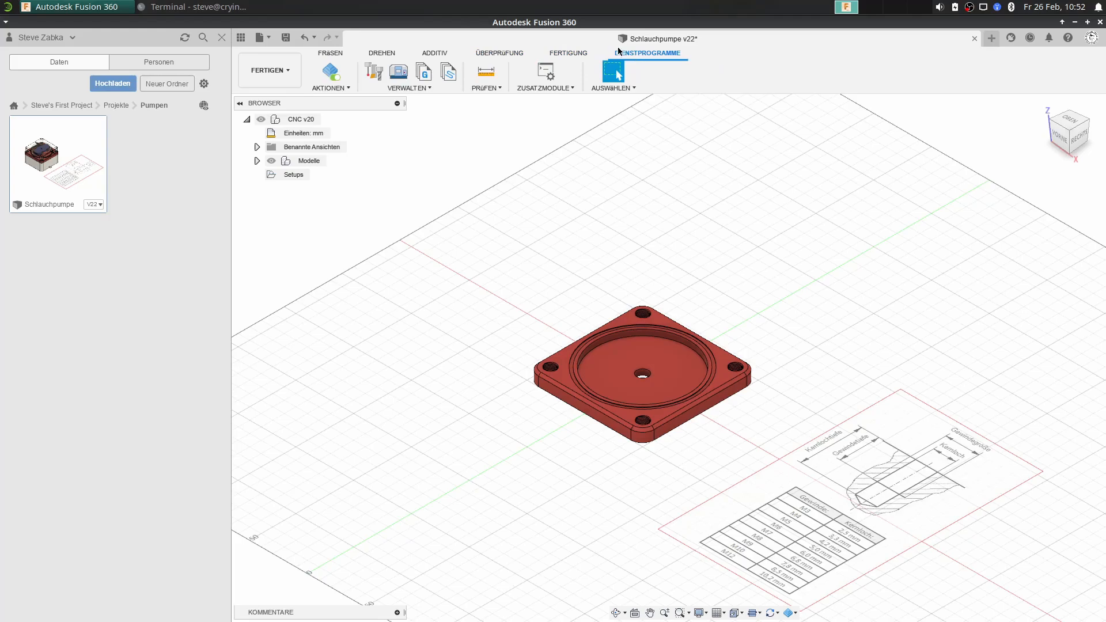
left_click(331, 54)
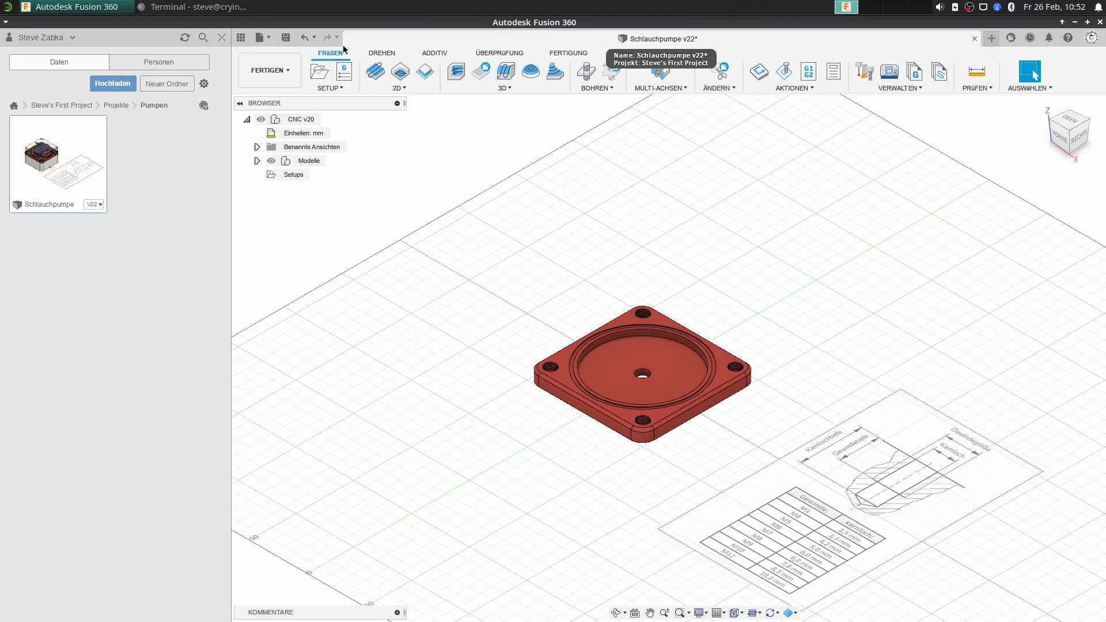
mouse_move(587, 234)
middle_mouse_down()
mouse_move(519, 214)
mouse_move(527, 171)
middle_mouse_up()
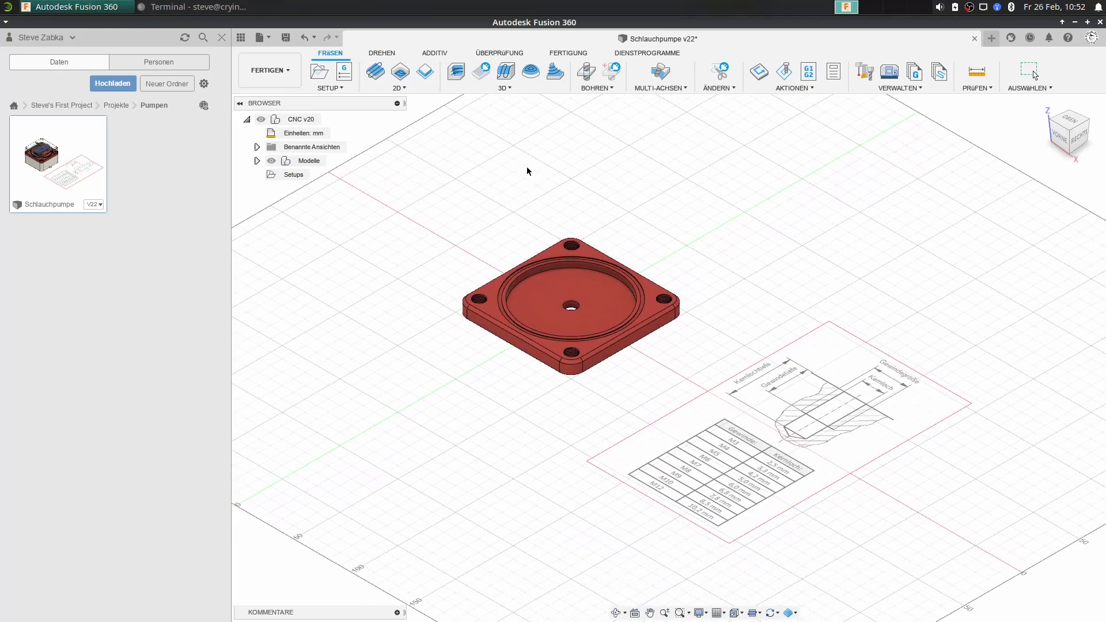
Review the available 2D milling operations and the Bohren description, and inspect the plate's holes up close.
left_click(396, 88)
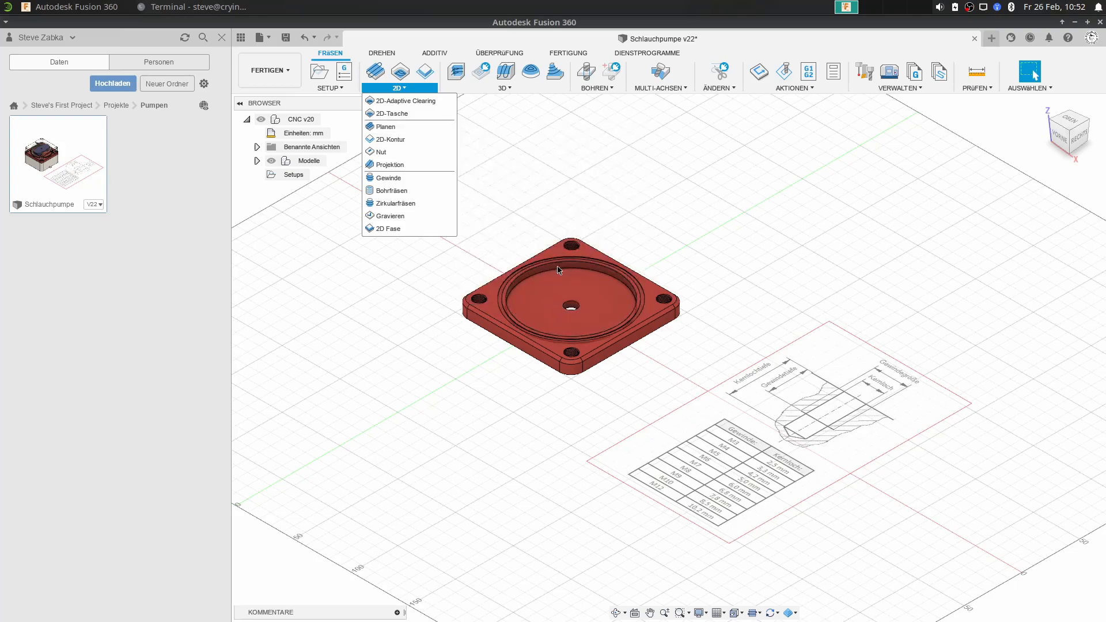
left_click(421, 89)
scroll(570, 276, "up", 2)
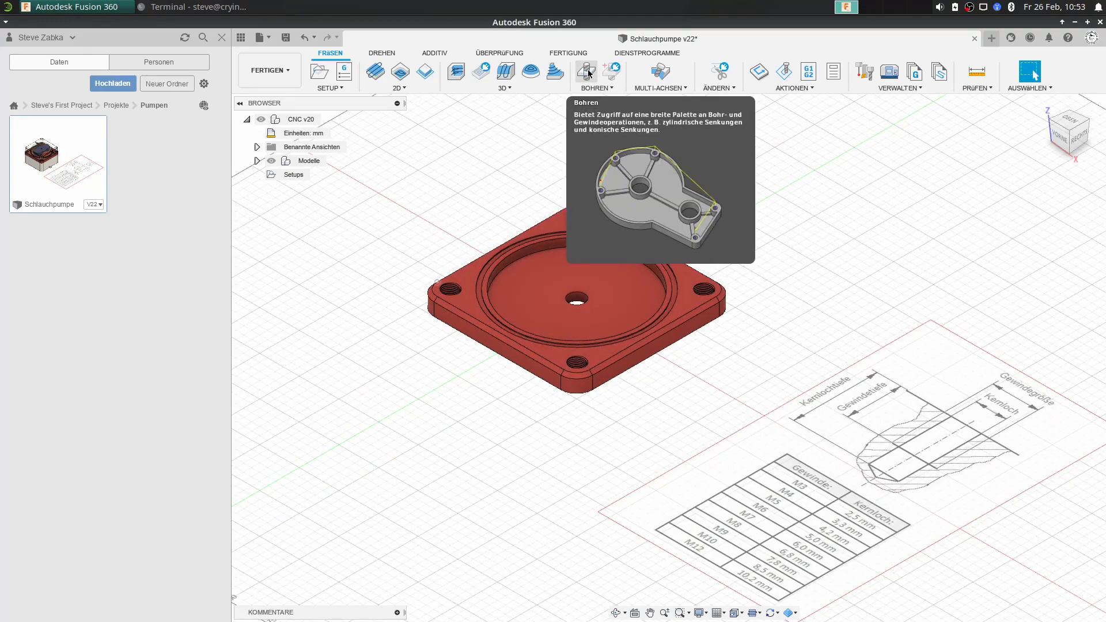
middle_click_drag(636, 175, 665, 181)
scroll(665, 181, "down", 1)
scroll(647, 243, "up", 3)
scroll(637, 301, "up", 2)
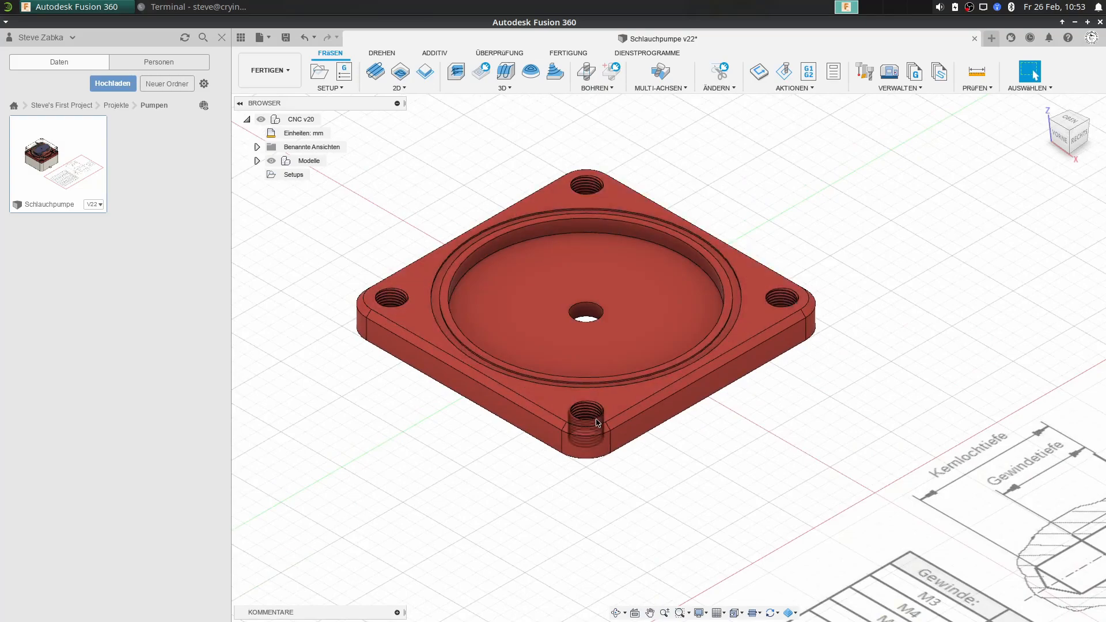
Read the description of the Gewinde milling operation and review the 2D operations that suit the plate's features.
left_click(382, 89)
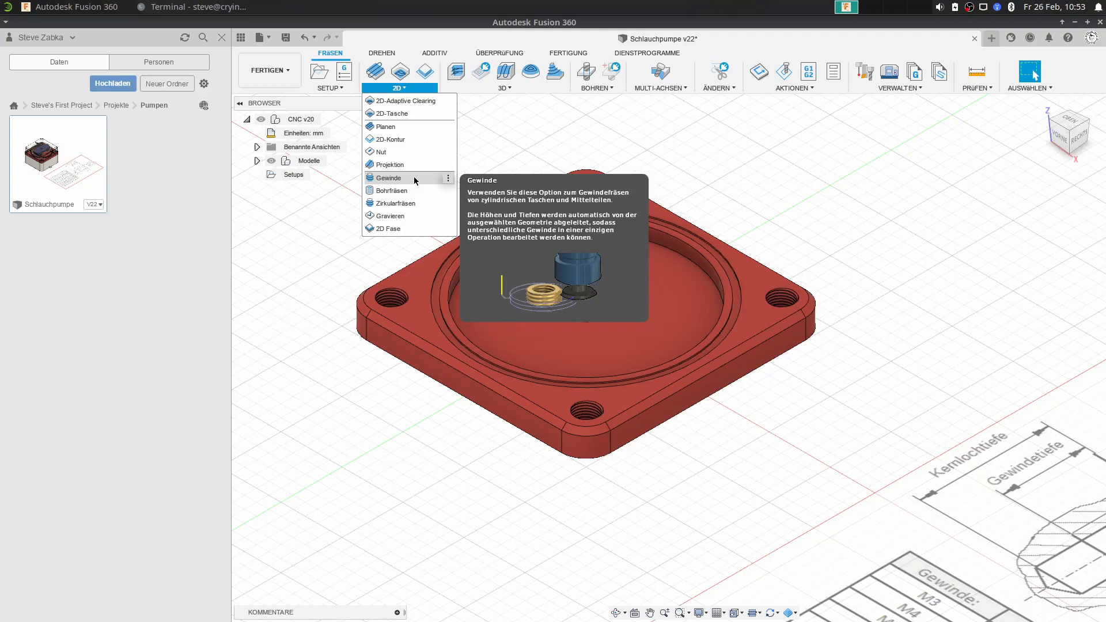
left_click(531, 134)
middle_click_drag(532, 142, 533, 172)
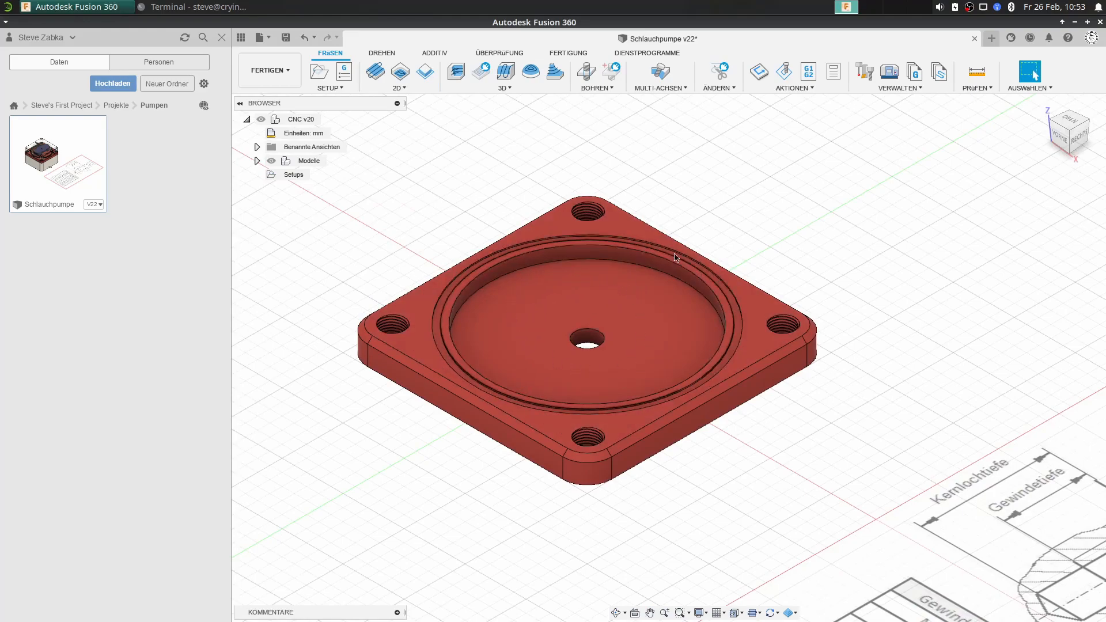
left_click(397, 89)
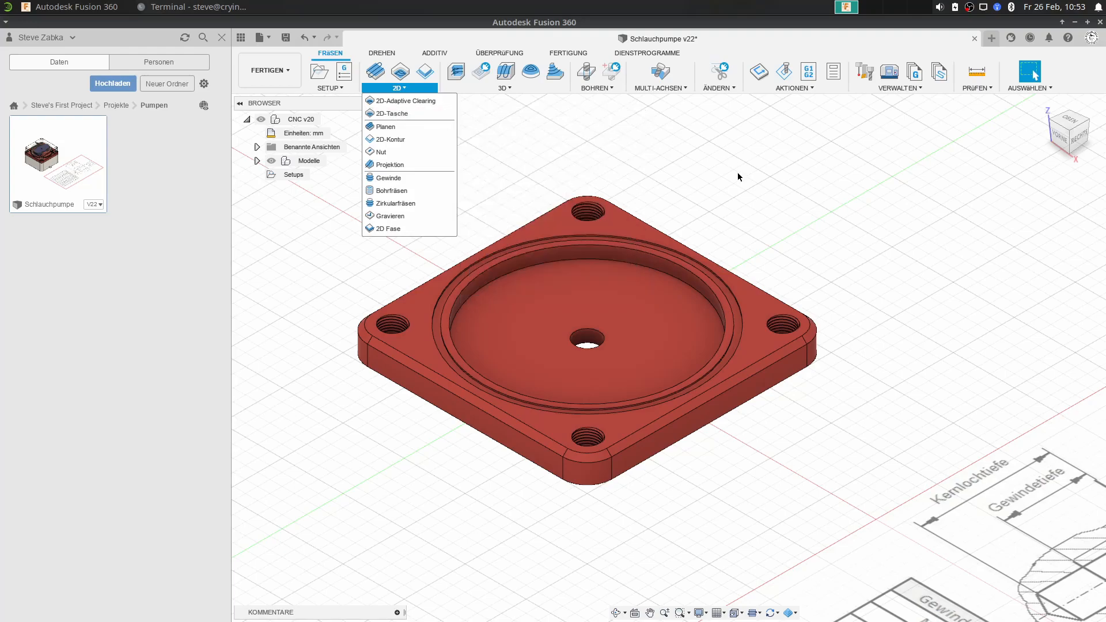
middle_click_drag(652, 254, 632, 271)
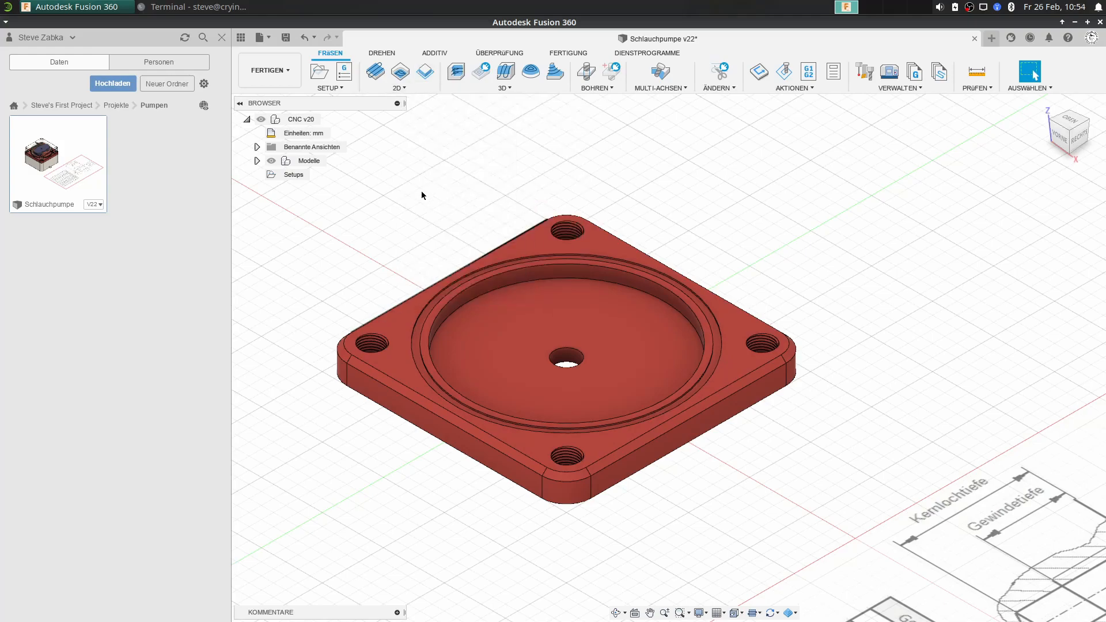
Examine the display options for toolpath movements, synchronisation with the active setup, and stock visibility.
scroll(427, 202, "down", 5)
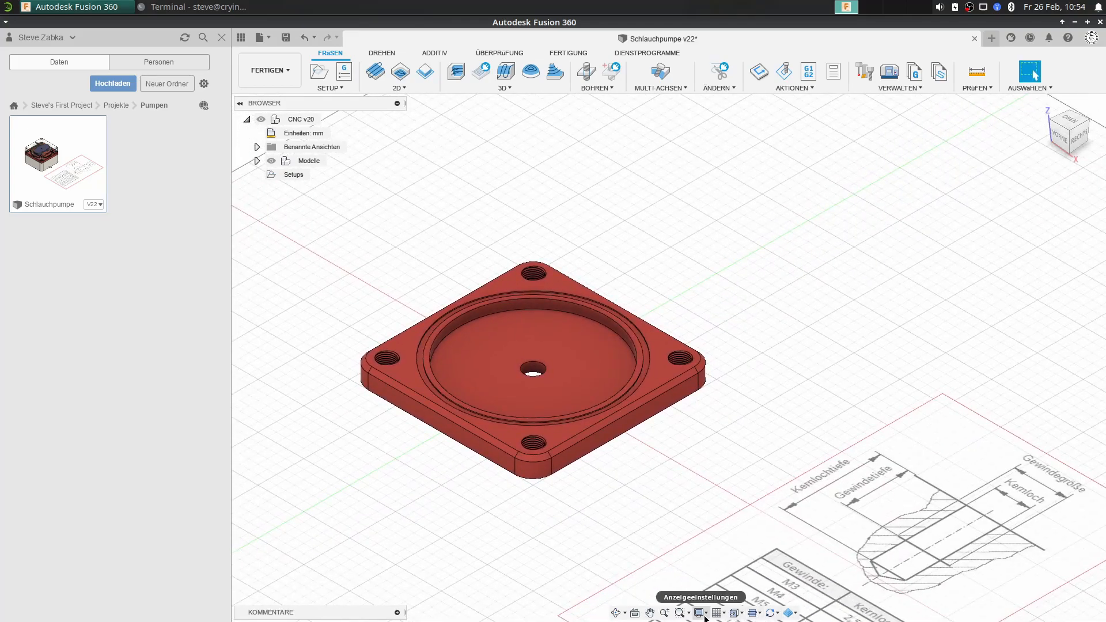
middle_click_drag(570, 557, 738, 605)
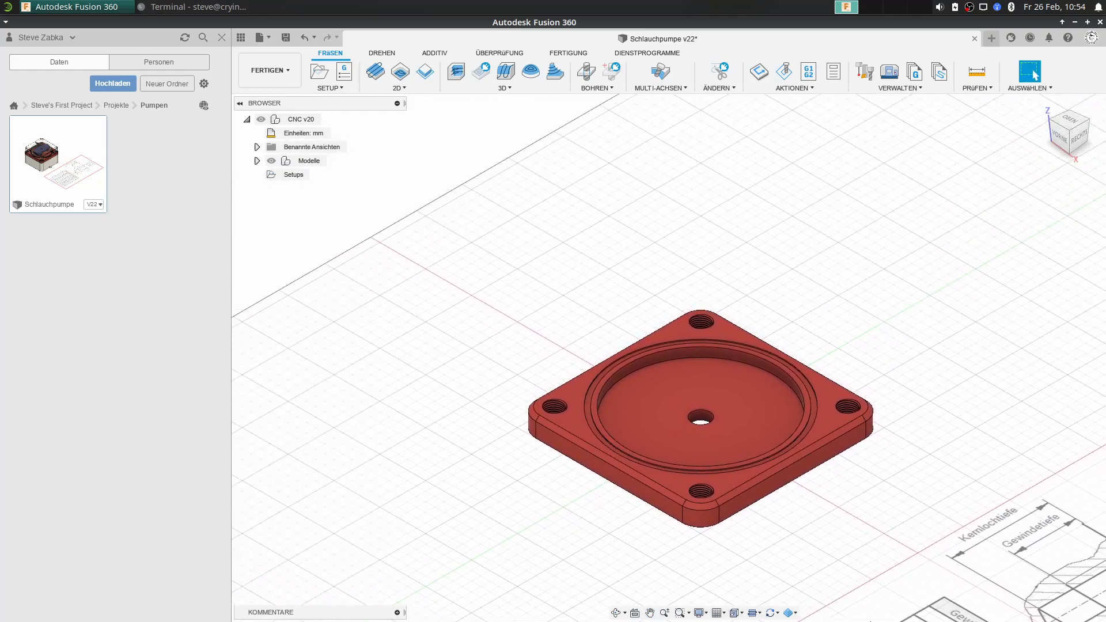
left_click(736, 615)
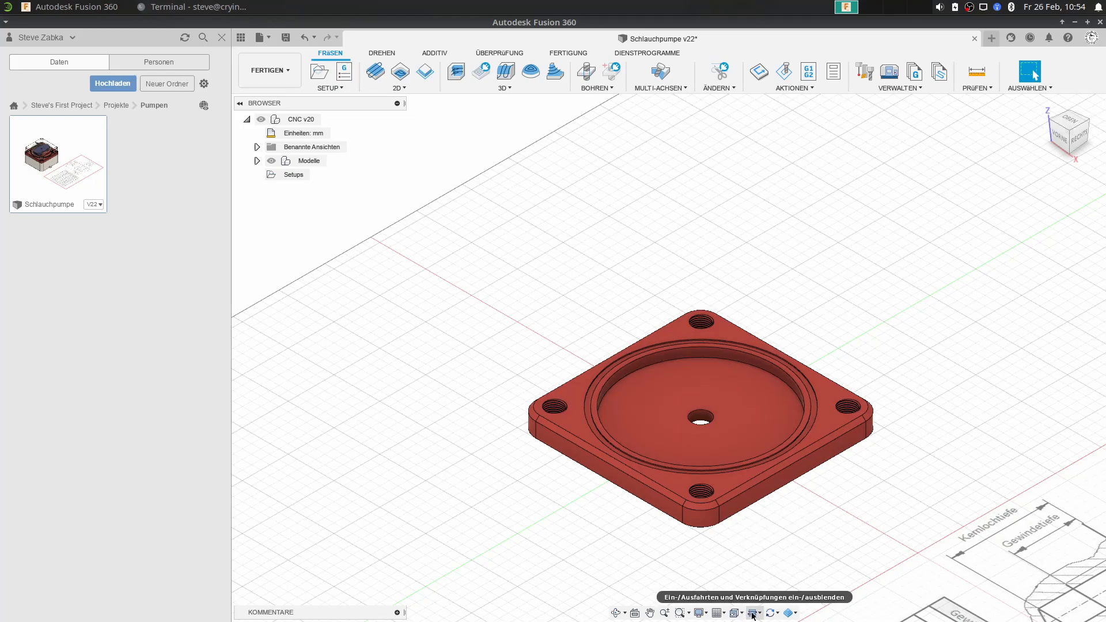
left_click(751, 614)
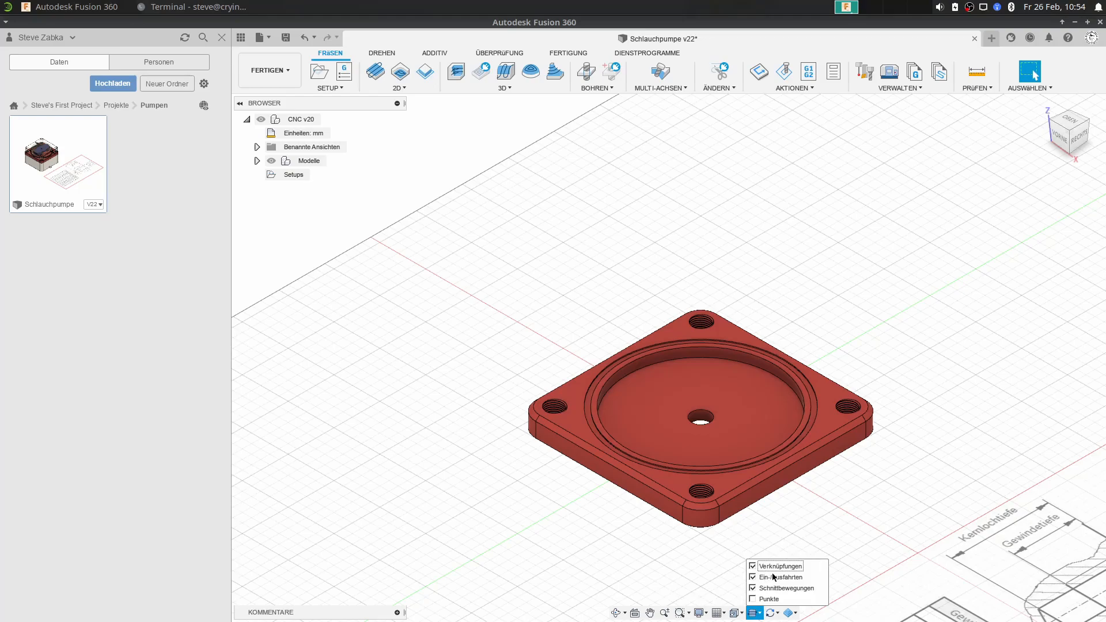
left_click(775, 615)
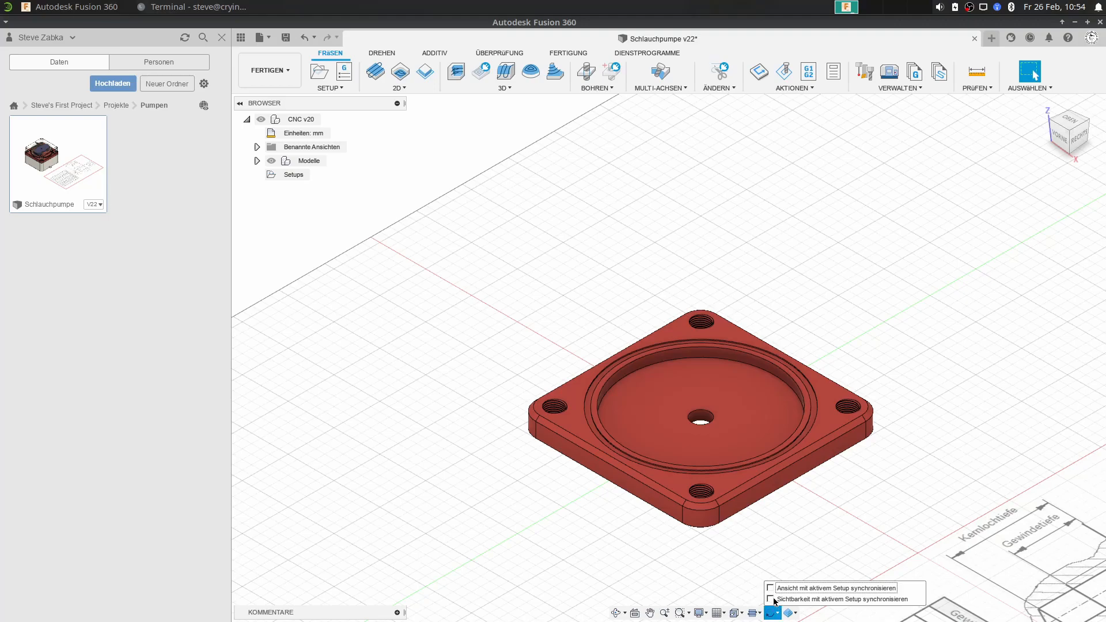
left_click(778, 614)
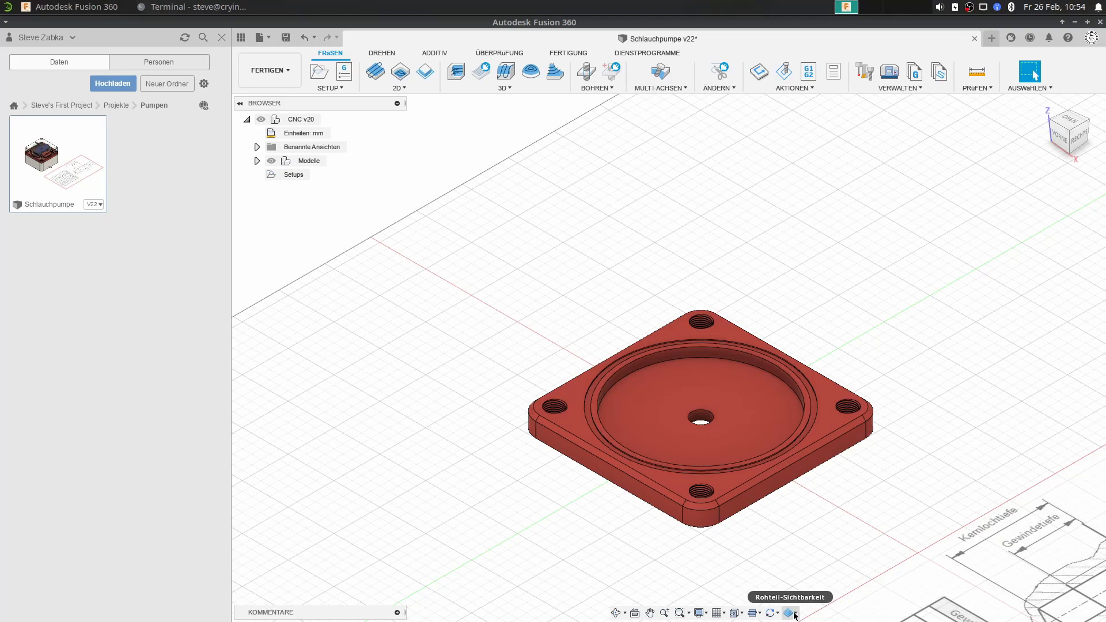
left_click(795, 614)
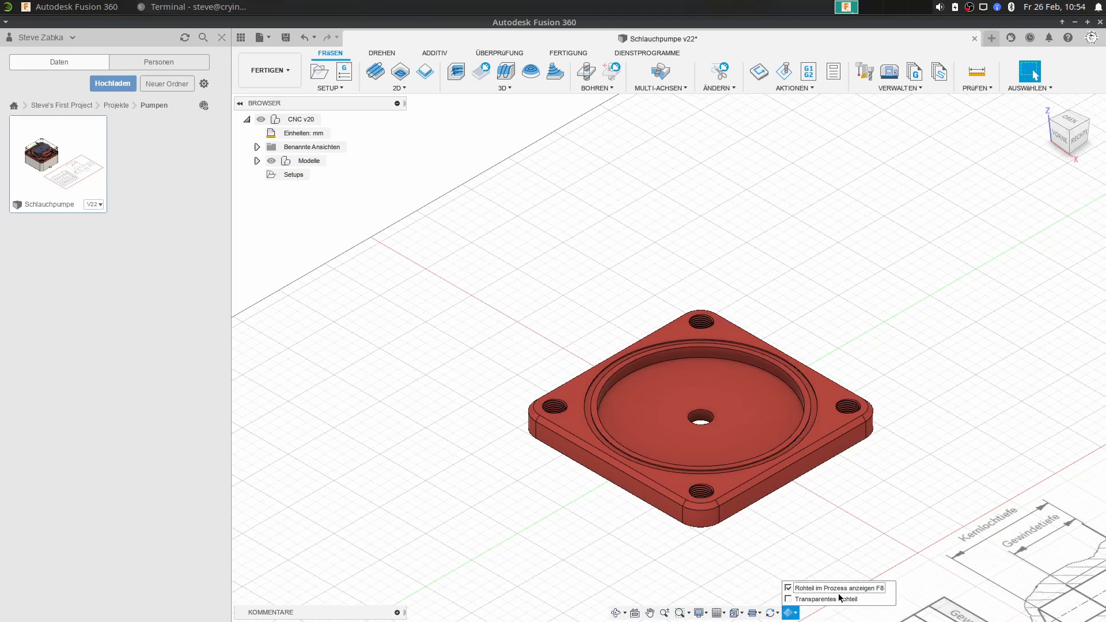
left_click(816, 526)
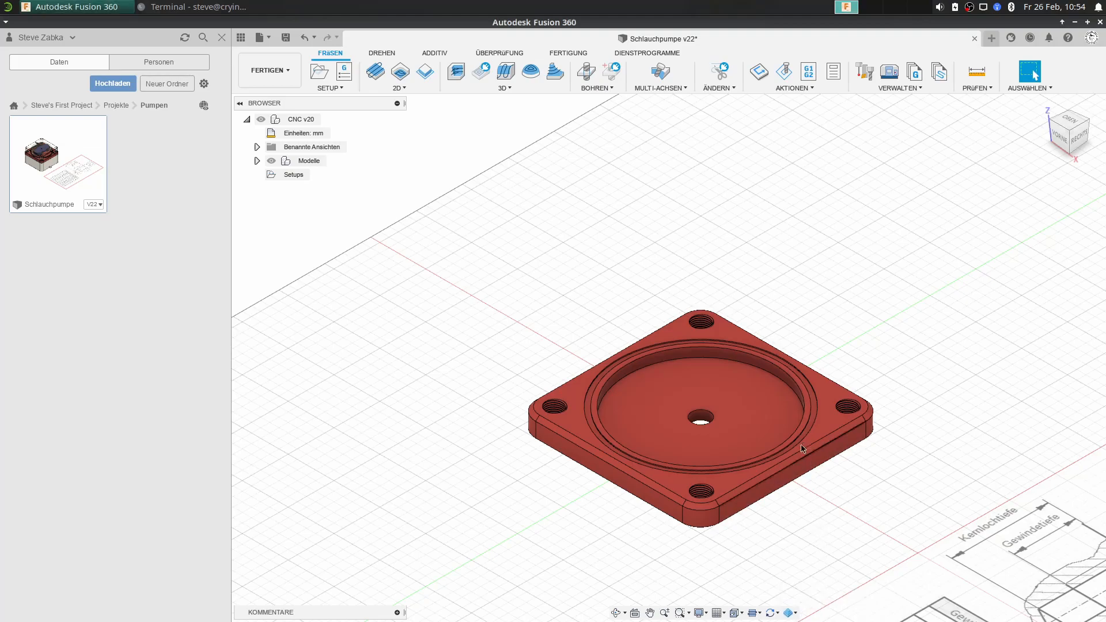
scroll(808, 452, "down", 3)
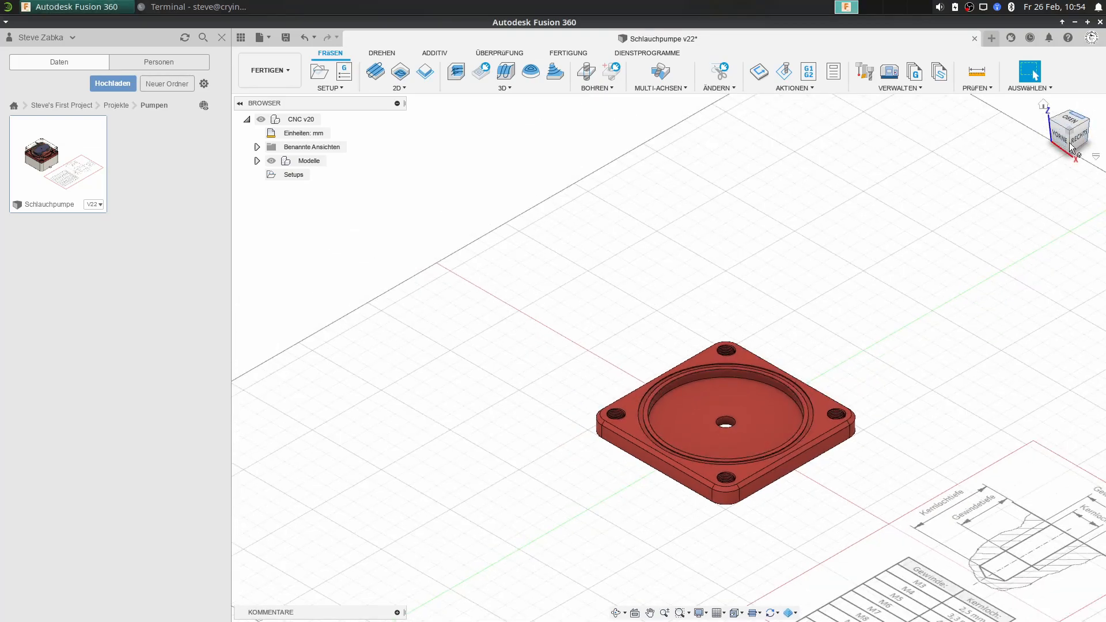
middle_click_drag(852, 292, 854, 364)
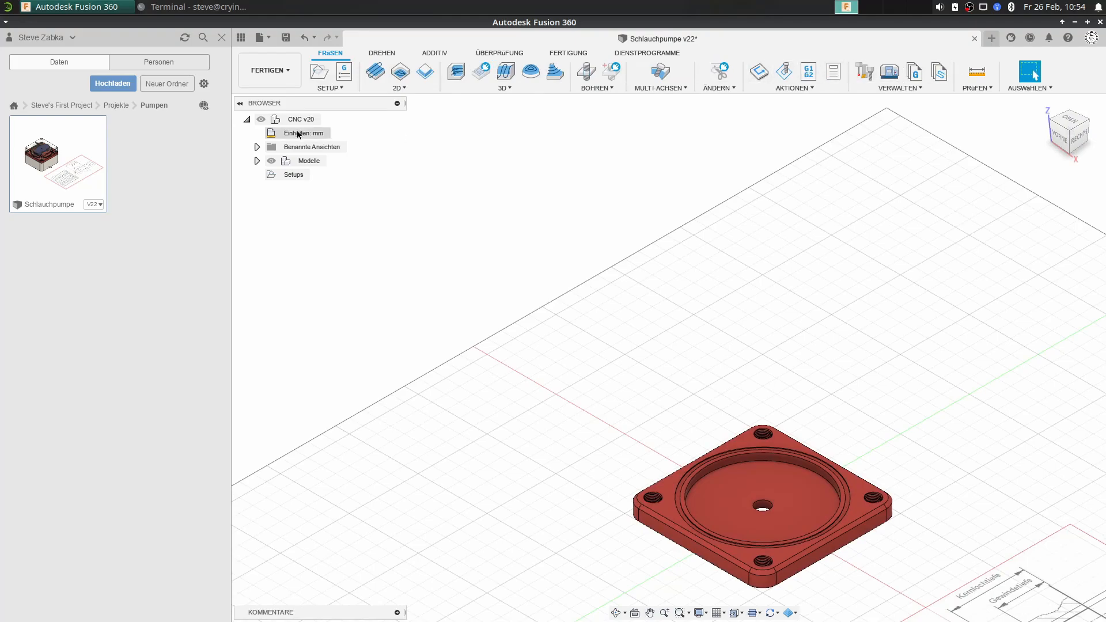
Review the setup commands, including the descriptions of NC-Programm and Fertigungsmodell erstellen.
left_click(327, 88)
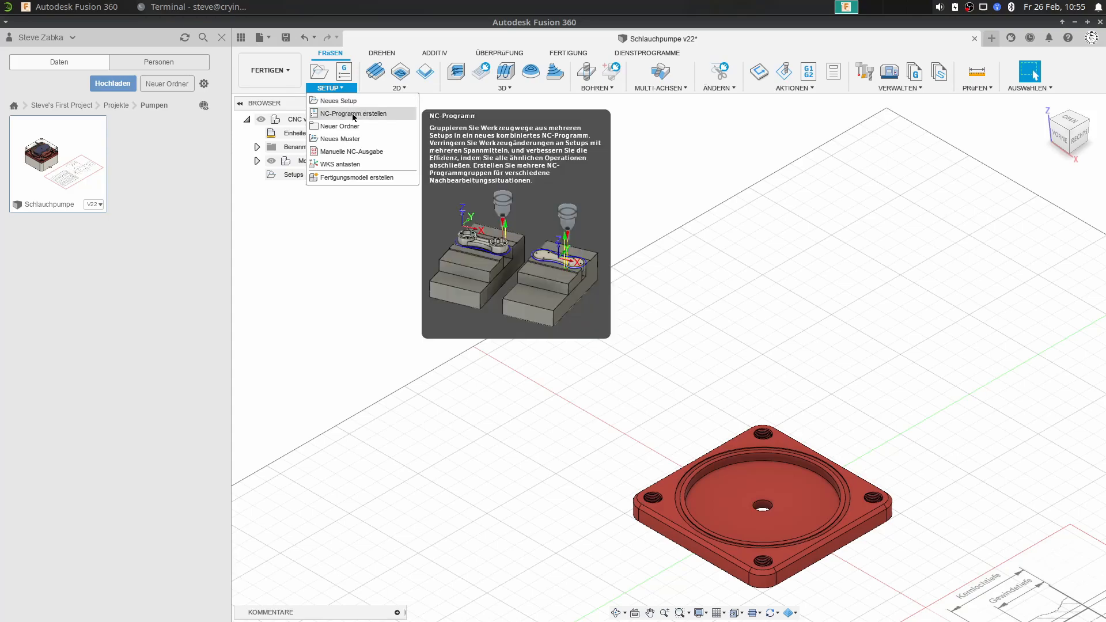
mouse_move(357, 118)
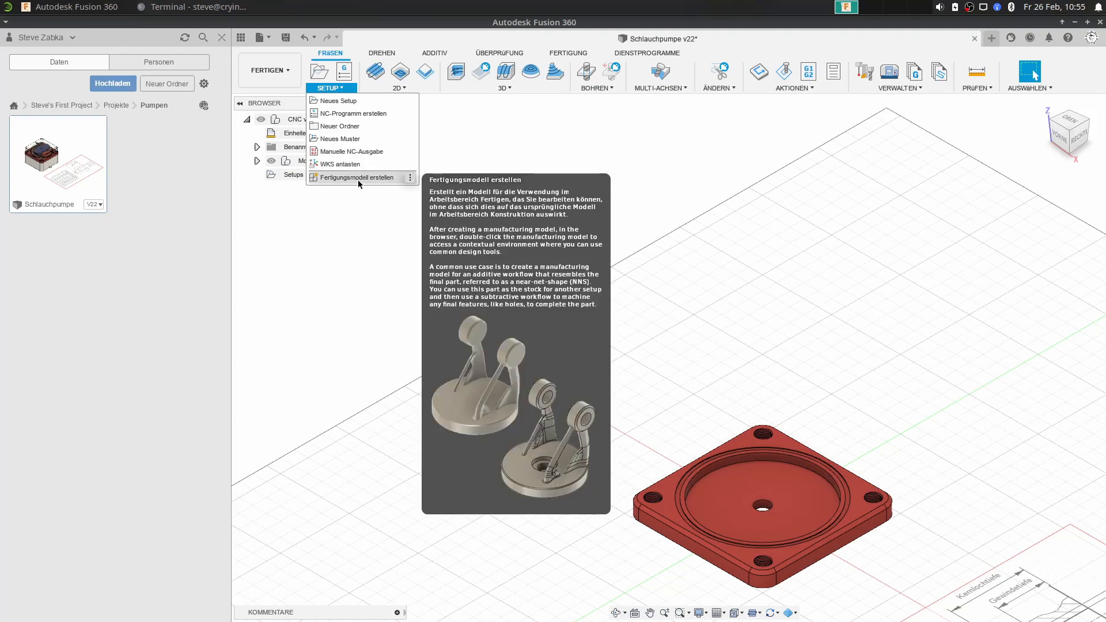
left_click(340, 87)
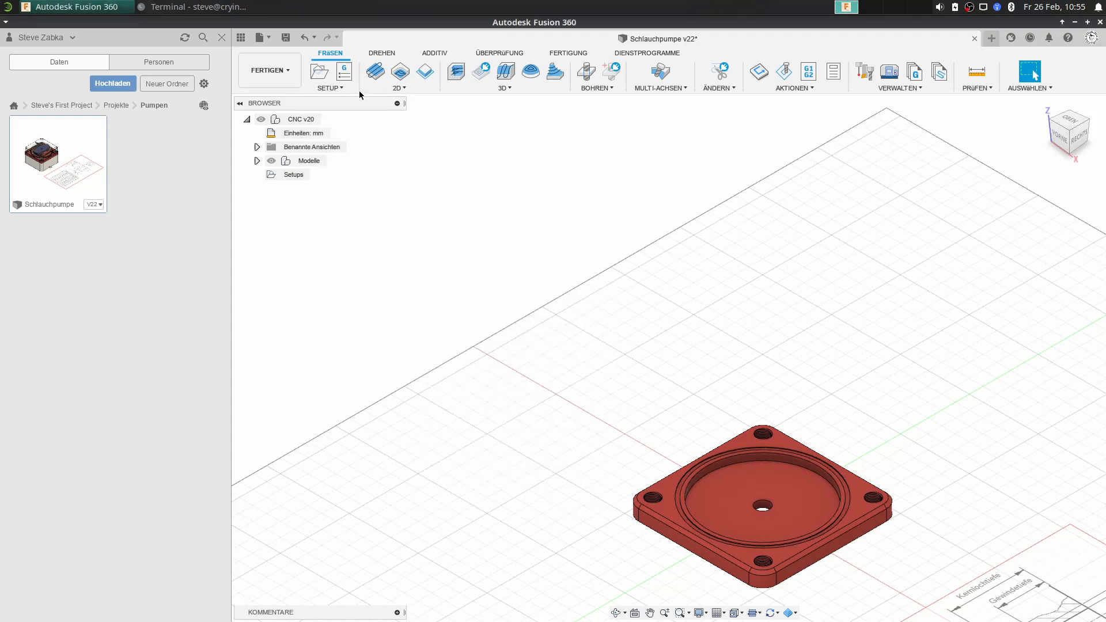
Review the commands available for 2D and 3D milling, Bohren, Multi-Achsen and Aktionen, including the descriptions of 2D-Adaptive Clearing and Berechnen.
left_click(388, 88)
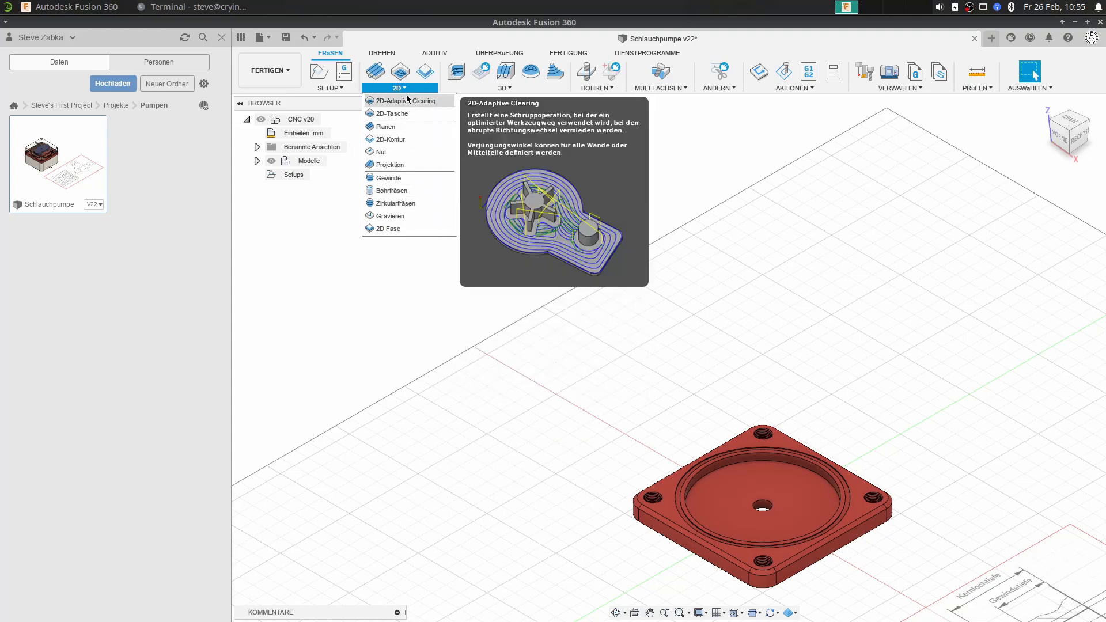
left_click(448, 87)
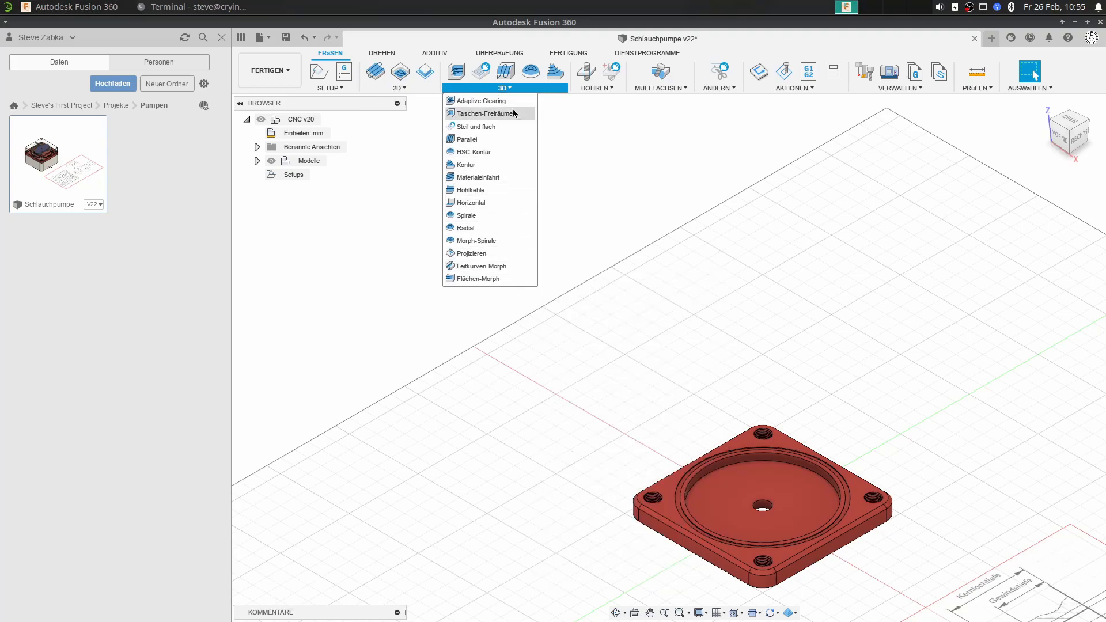
left_click(594, 88)
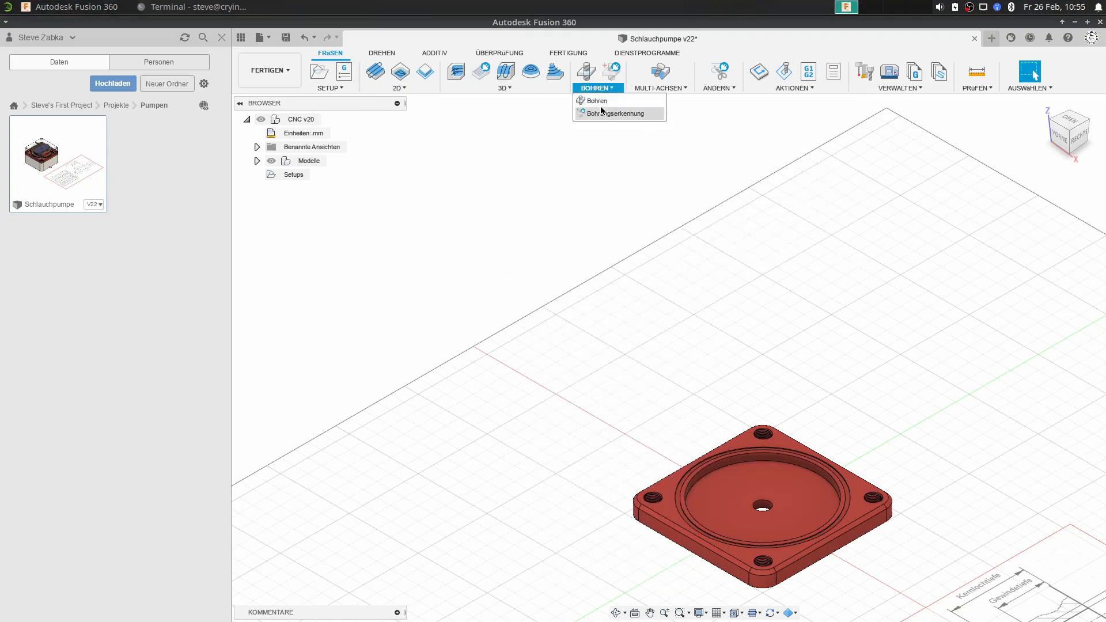
left_click(670, 87)
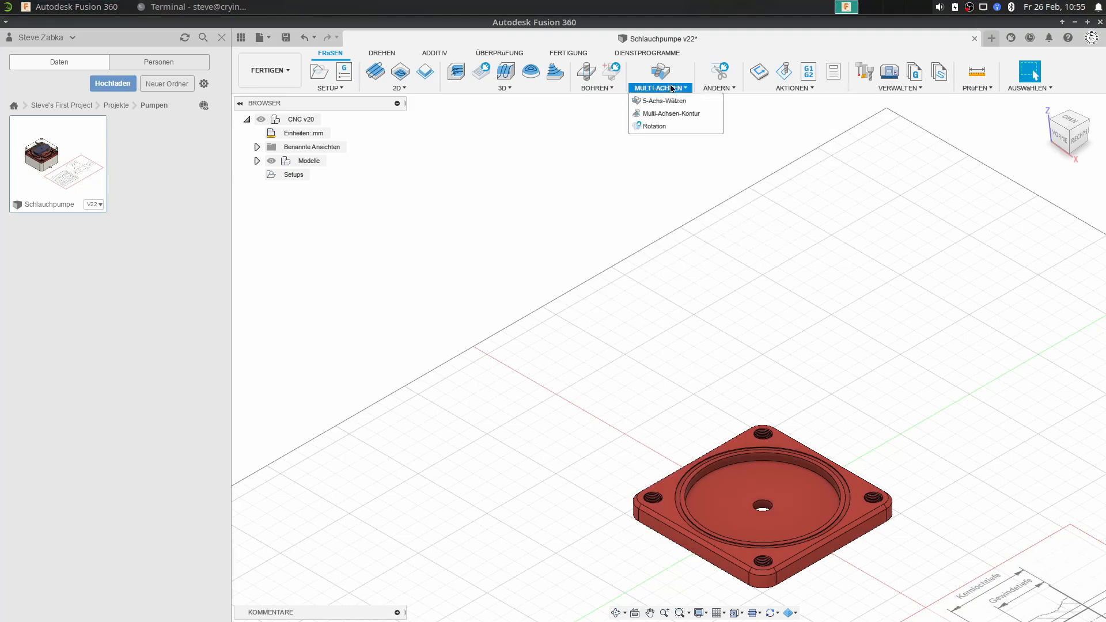
left_click(720, 88)
left_click(727, 88)
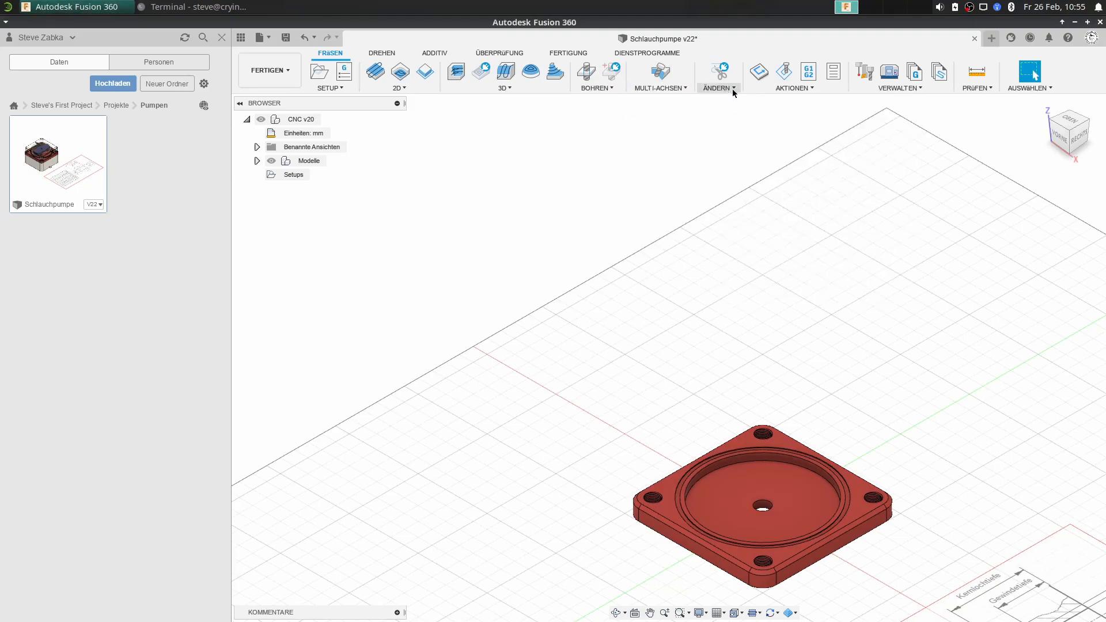
left_click(787, 89)
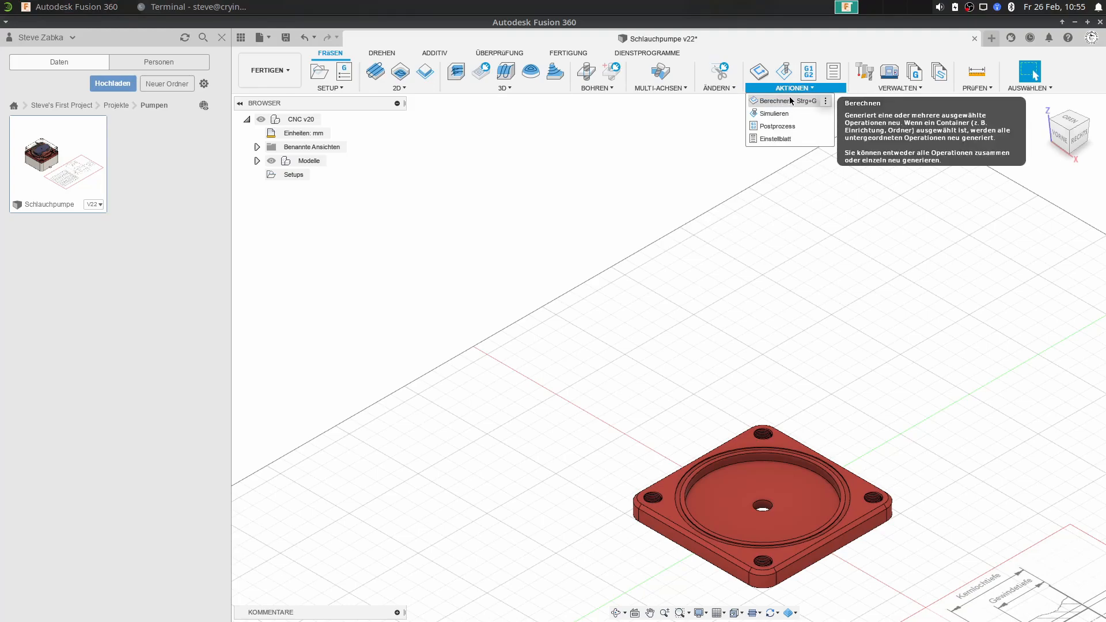
Look over the list of available workspaces and the actions for calculating, simulating and post-processing toolpaths.
left_click(271, 74)
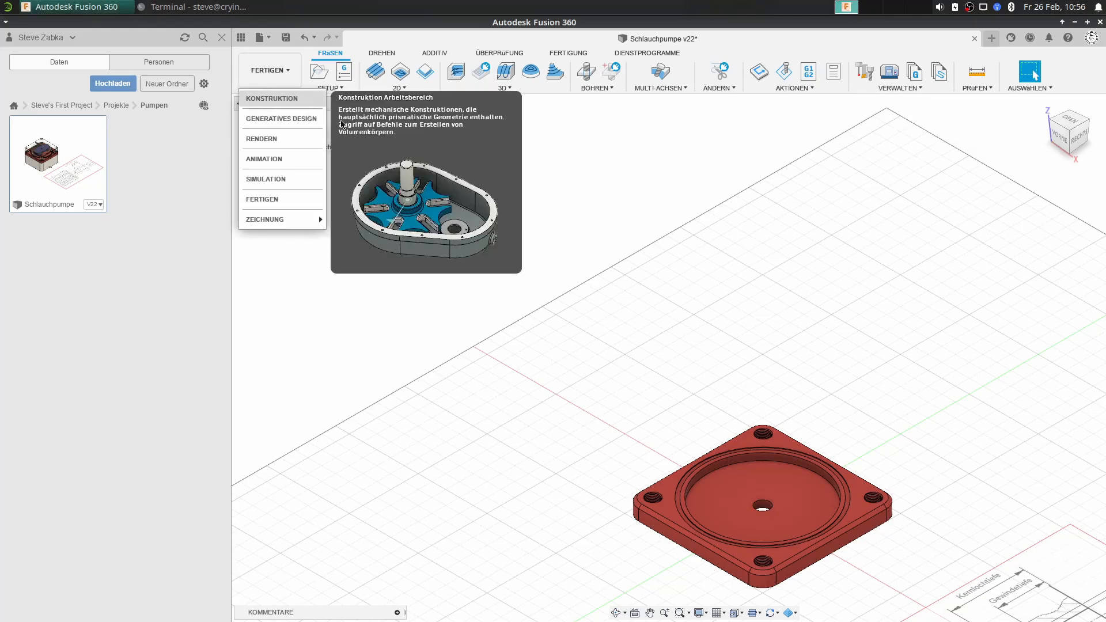
middle_click_drag(696, 401, 565, 372)
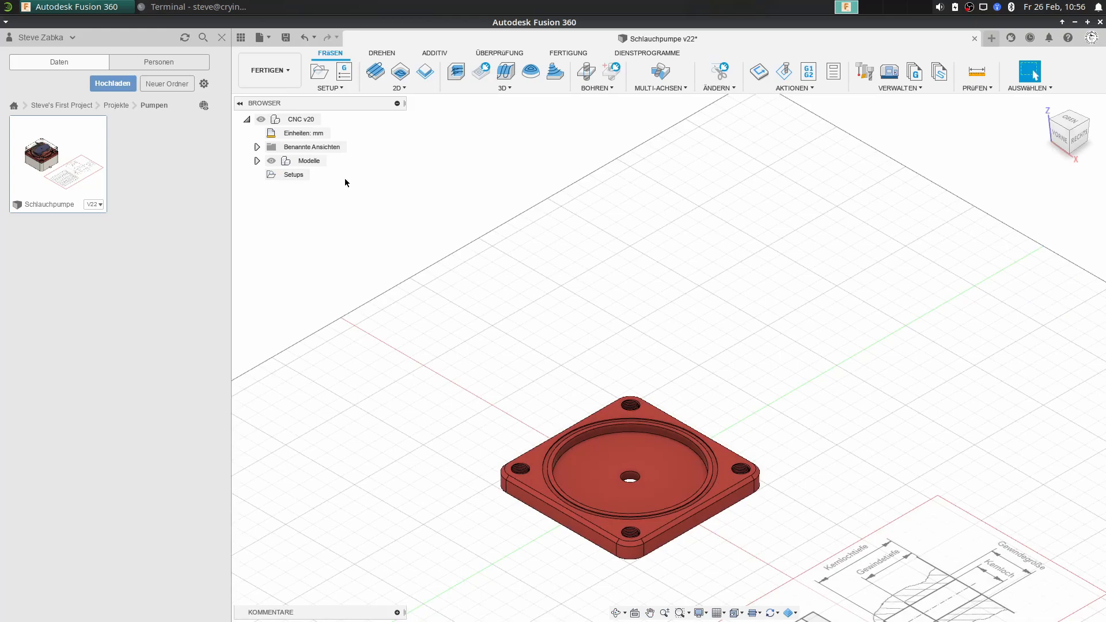
left_click(776, 89)
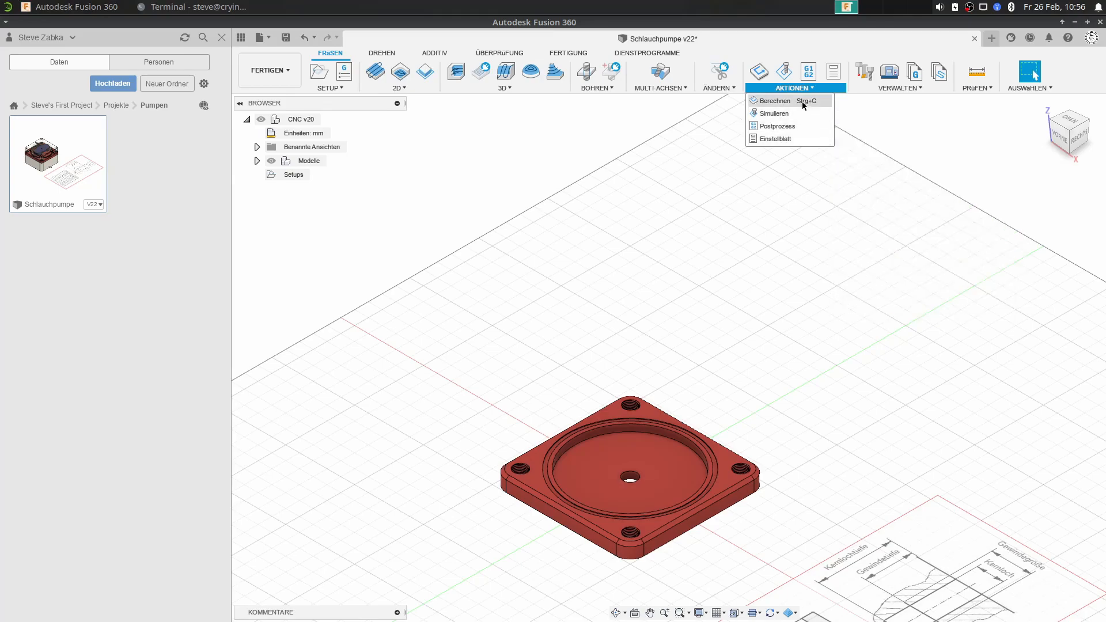
Open the Werkzeugbibliothek and search all tool libraries for "gewinde".
left_click(899, 92)
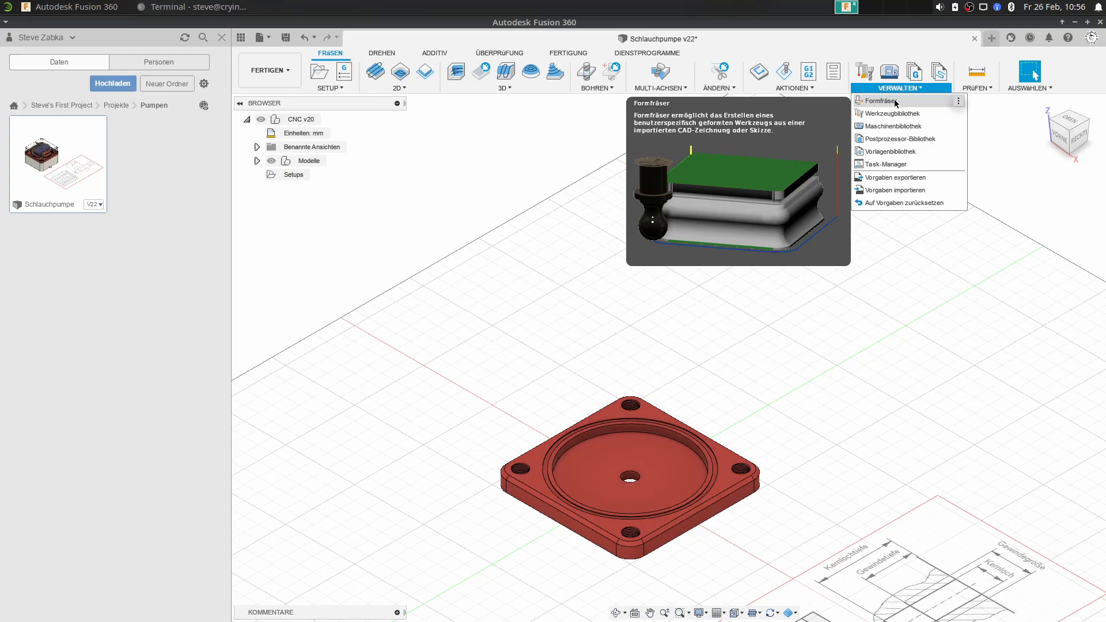
left_click(892, 113)
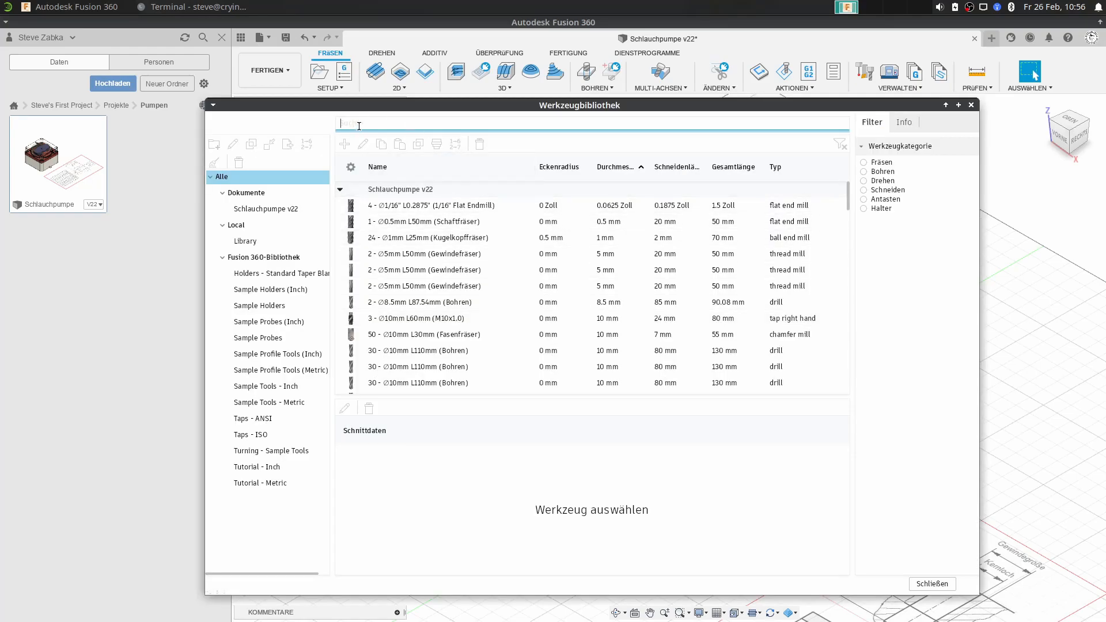
type("hewinde")
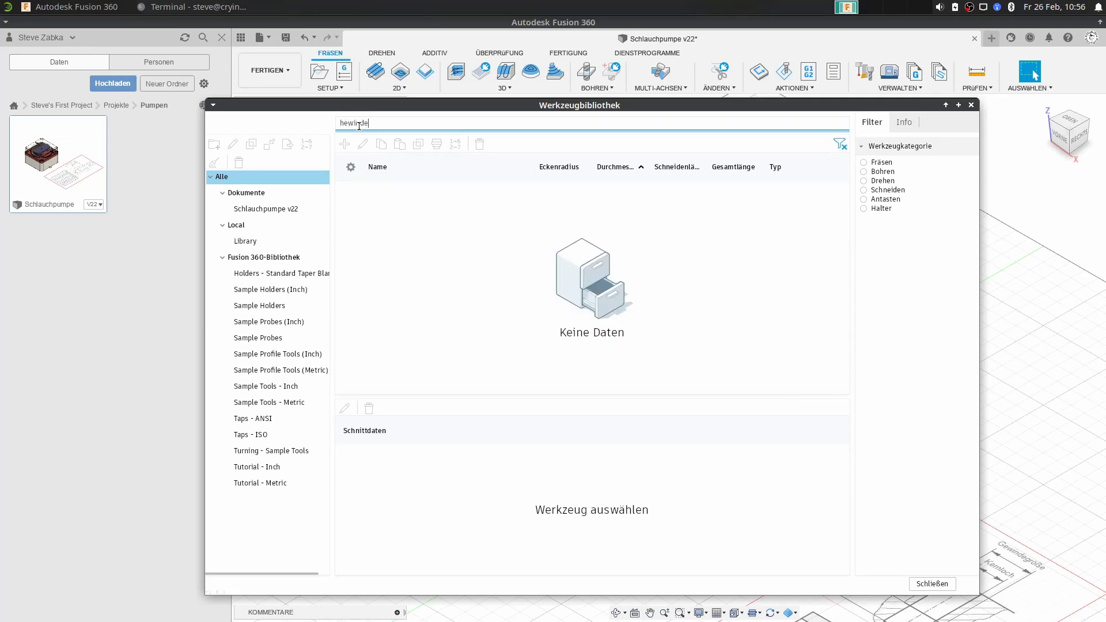
key("BackSpace")
key("BackSpace")
key("BackSpace")
key("BackSpace")
key("BackSpace")
type("gewind")
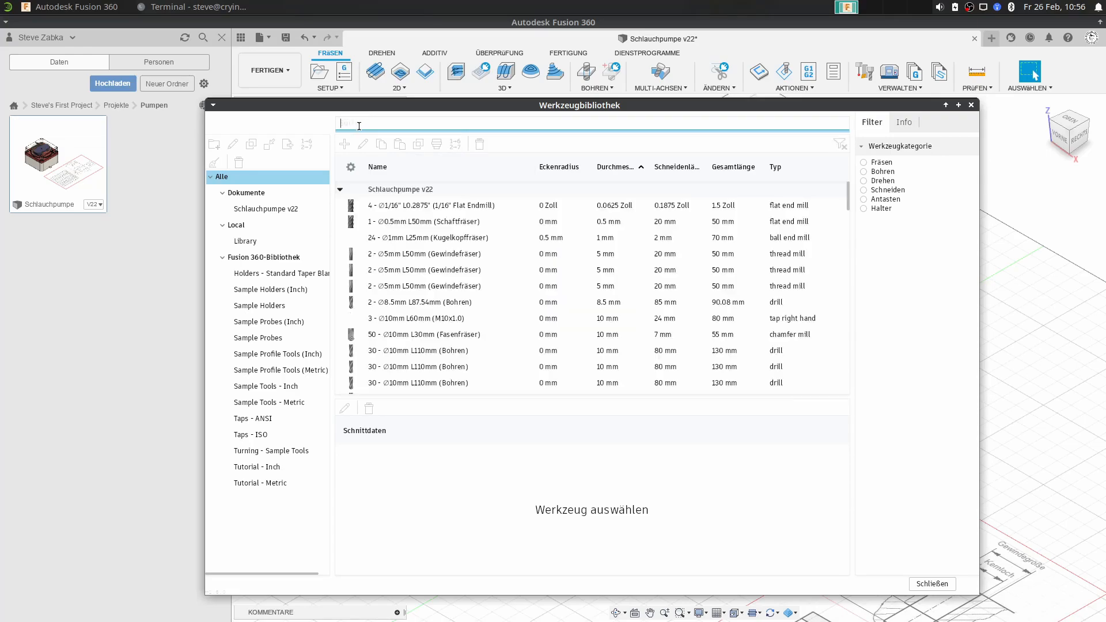
type("e")
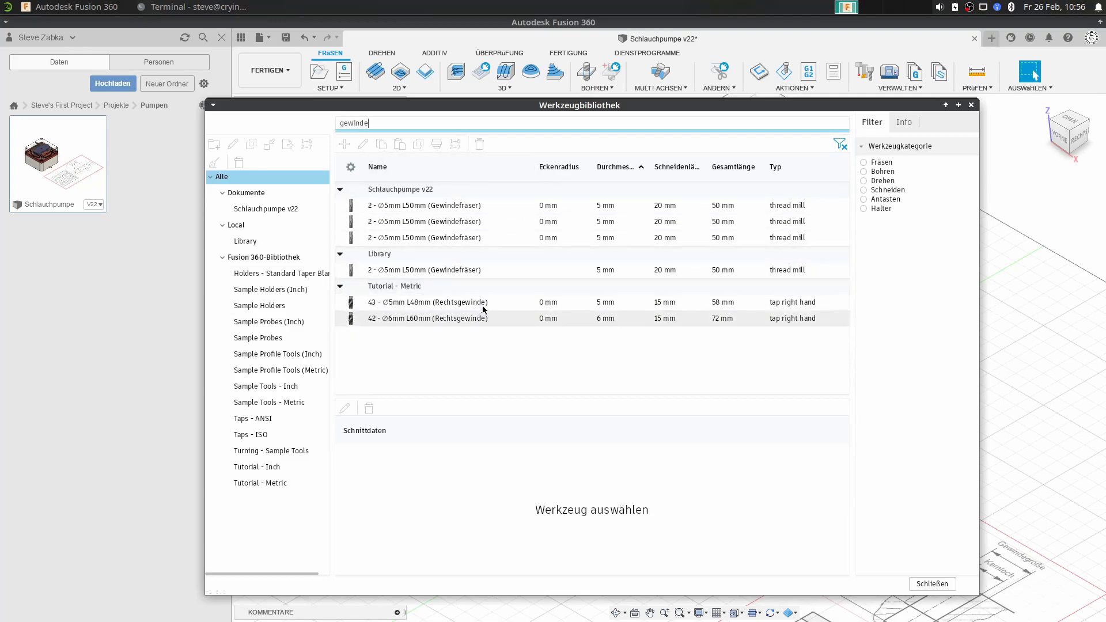
Clear the tool search and inspect the details of the document's 10 mm drills, 5 mm Gewindefräser, 1 mm Kugelkopffräser and 0.5 mm Schaftfräser.
left_click(839, 147)
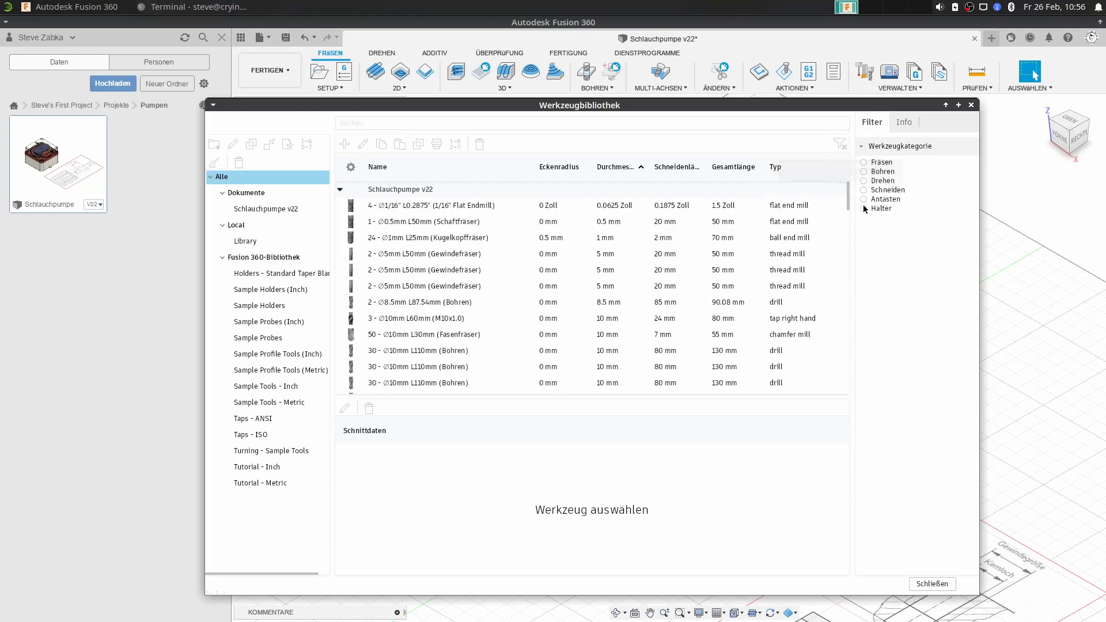
left_click(395, 352)
left_click(384, 367)
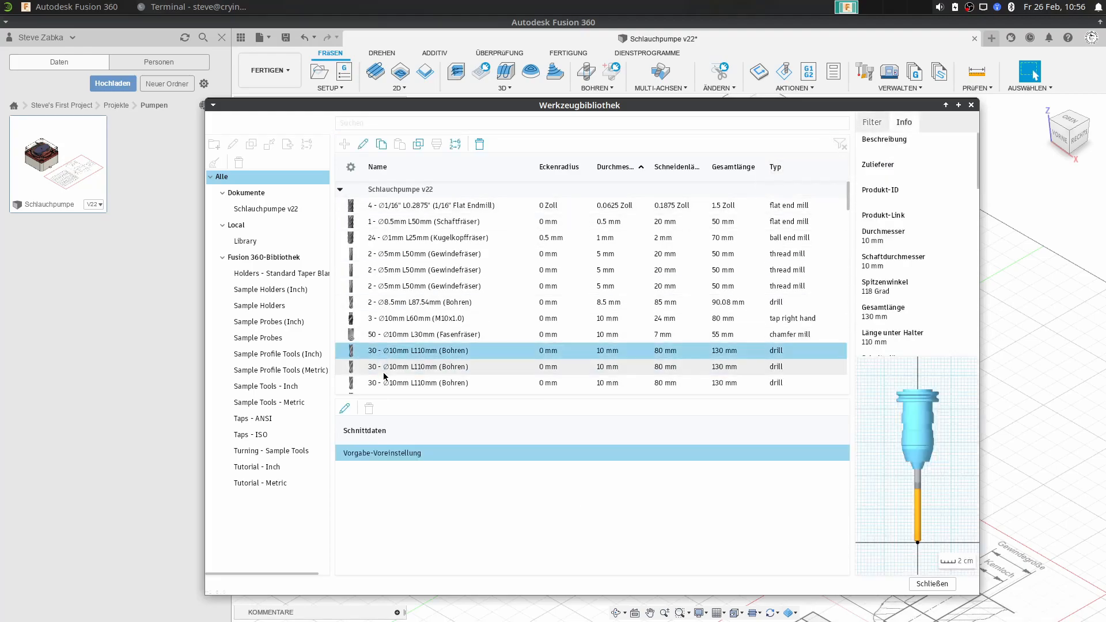
left_click(400, 253)
left_click(402, 241)
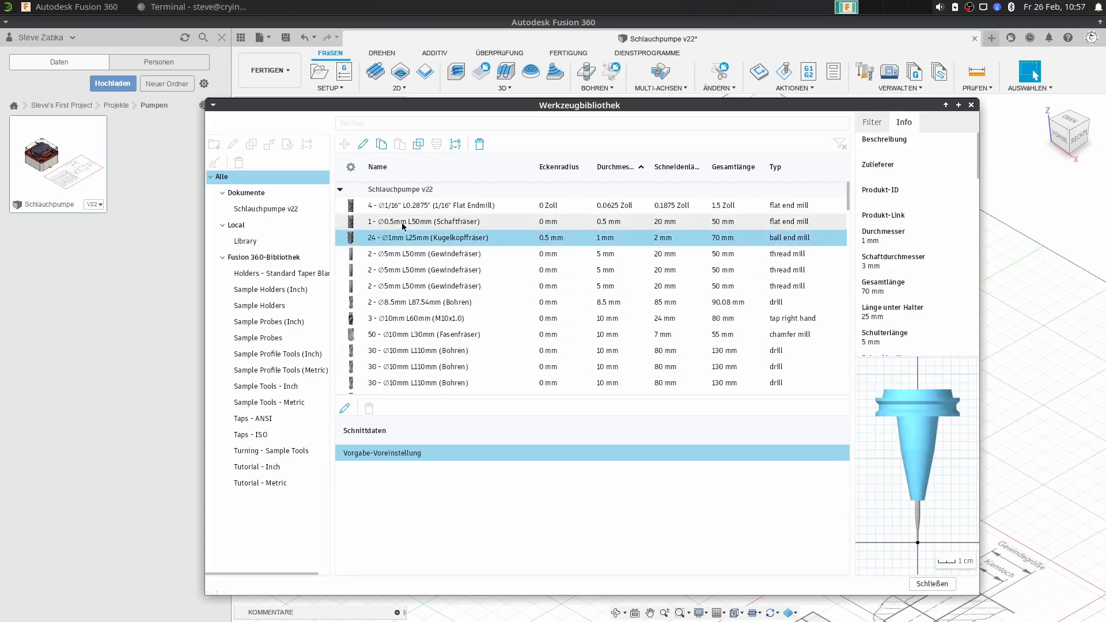
left_click(403, 223)
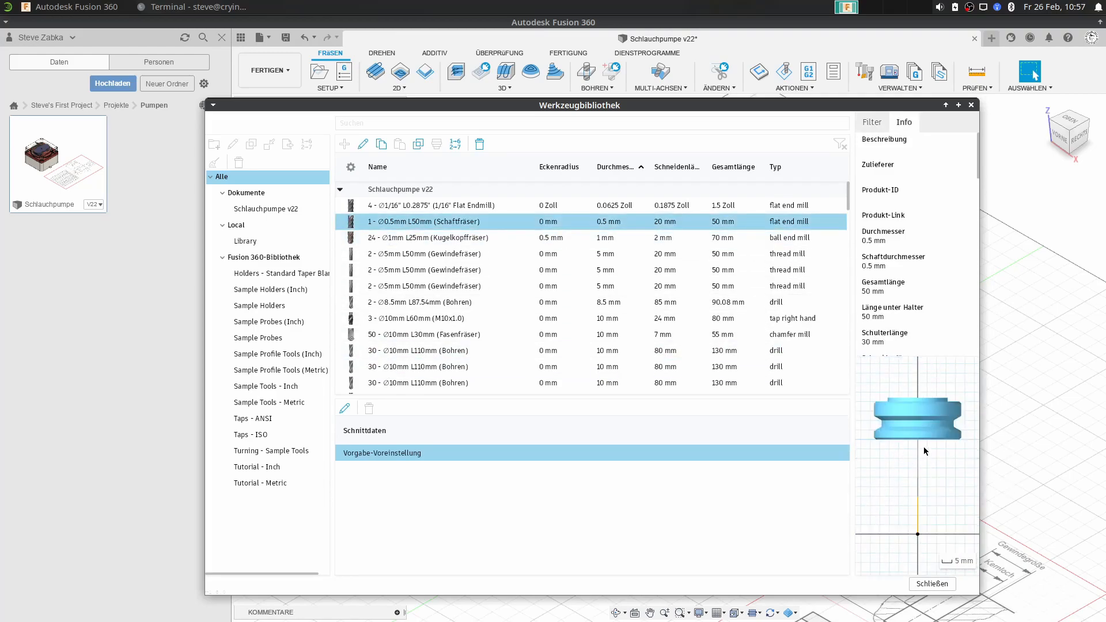
Filter the tools by the Fräsen category and examine the filter options for Material and Anzahl der Schneiden.
left_click(873, 123)
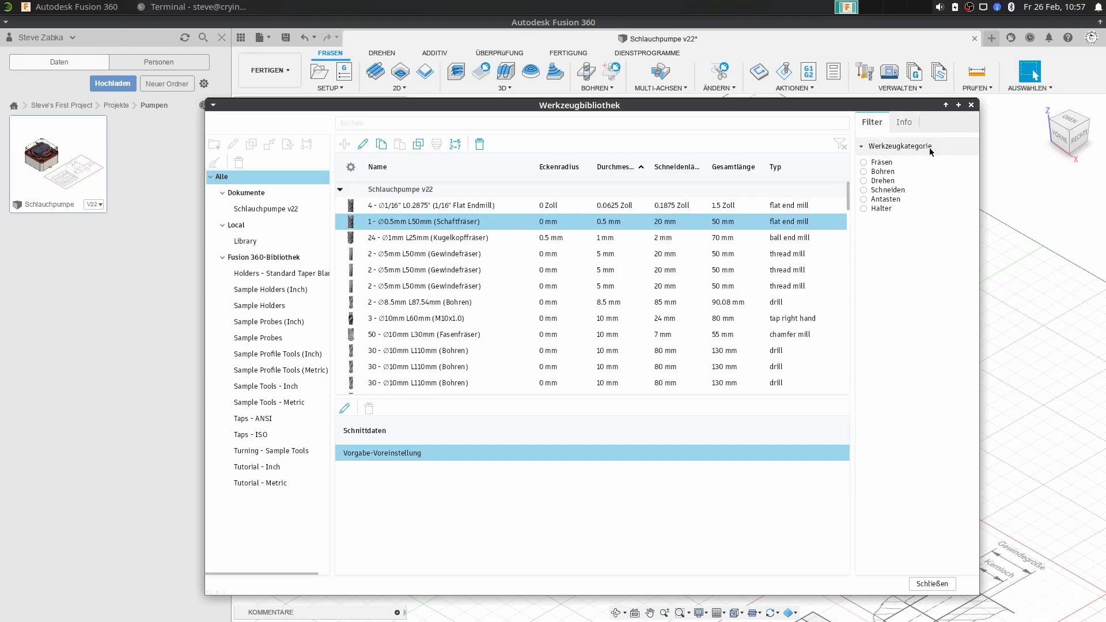
left_click(863, 162)
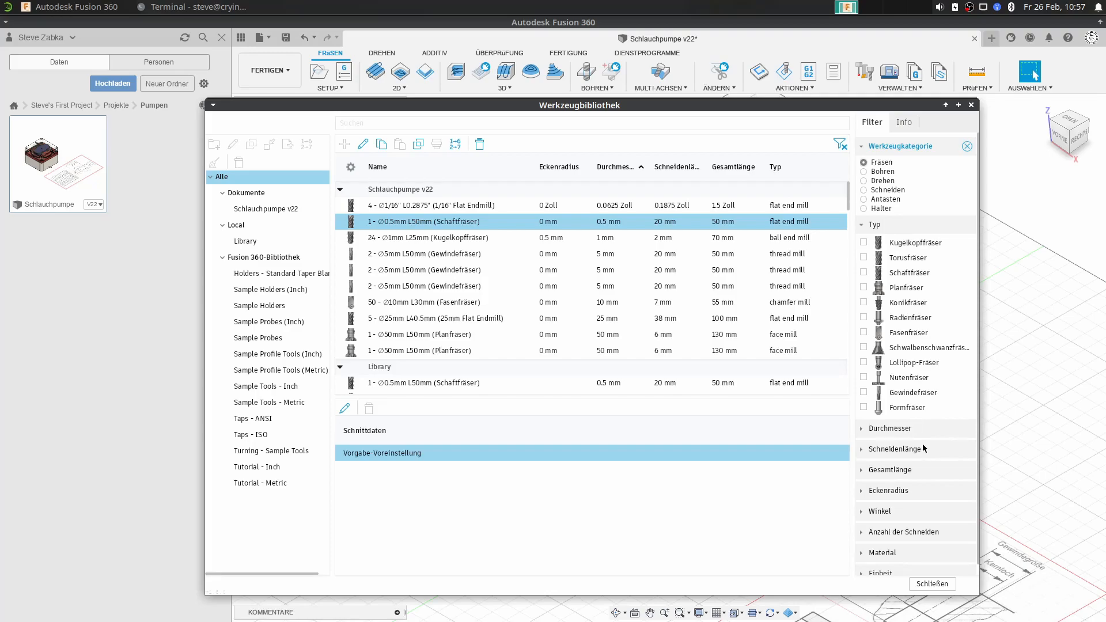
scroll(920, 452, "down", 1)
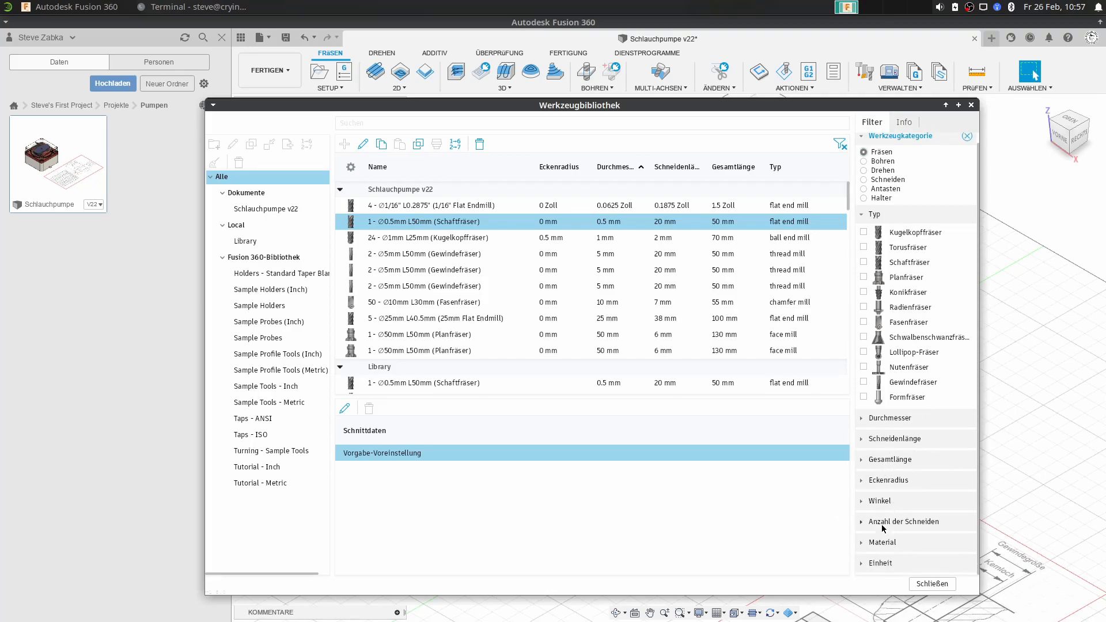
left_click(862, 547)
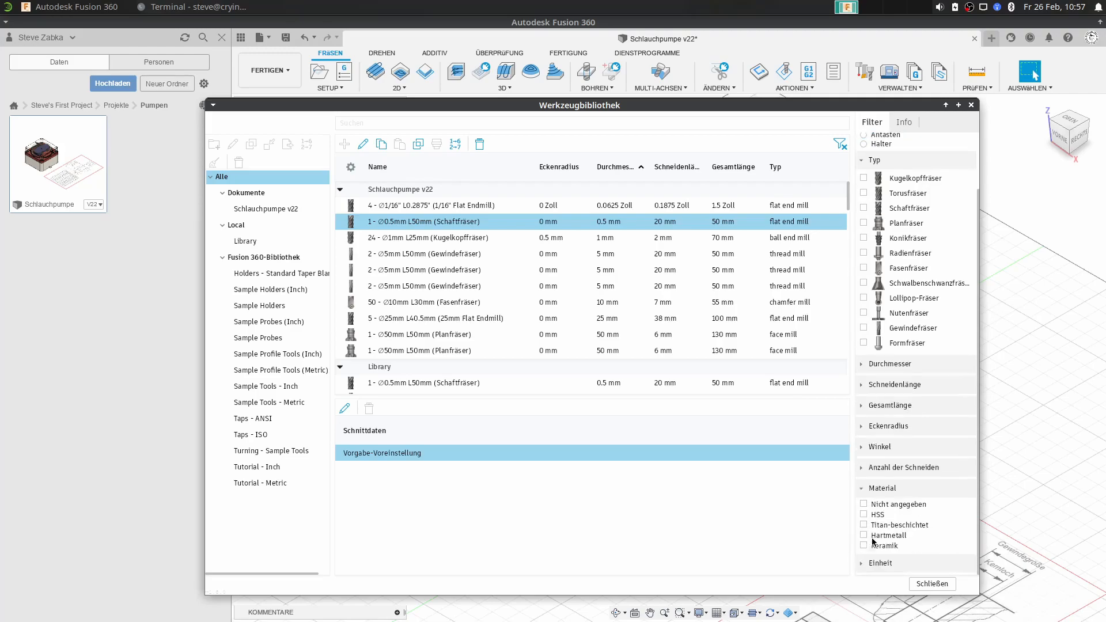
left_click(862, 488)
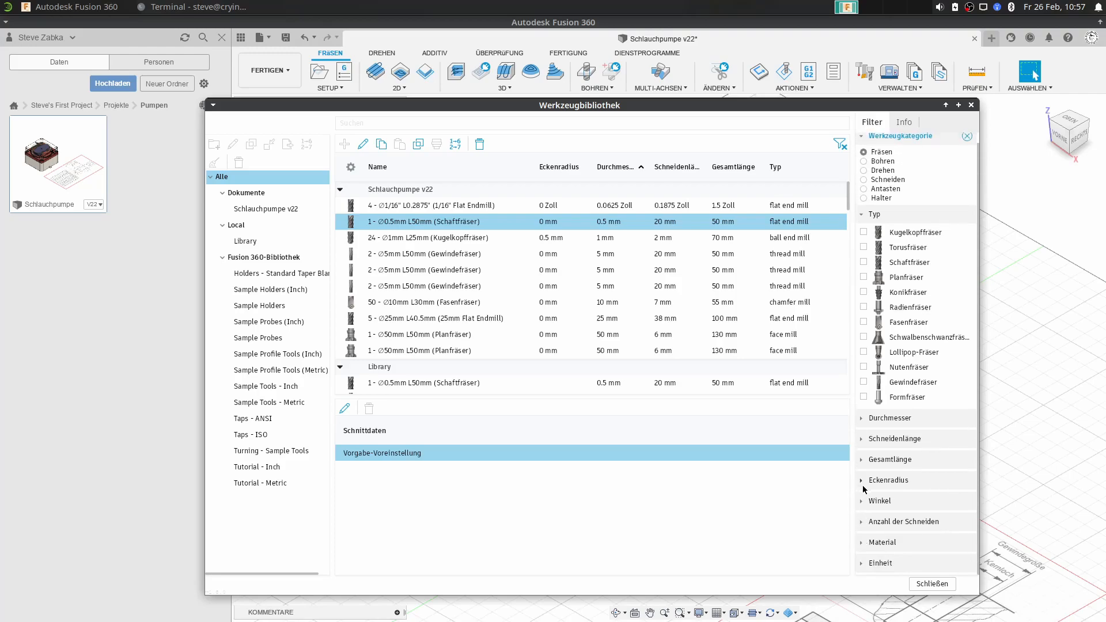
left_click(859, 522)
left_click(870, 518)
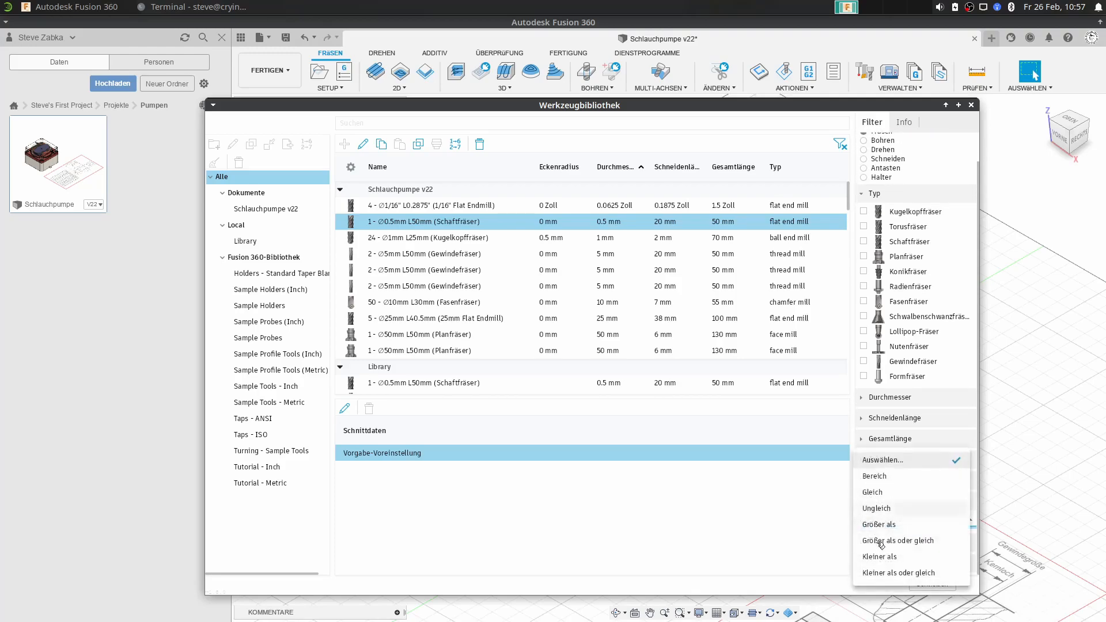
left_click(872, 439)
scroll(890, 474, "up", 1)
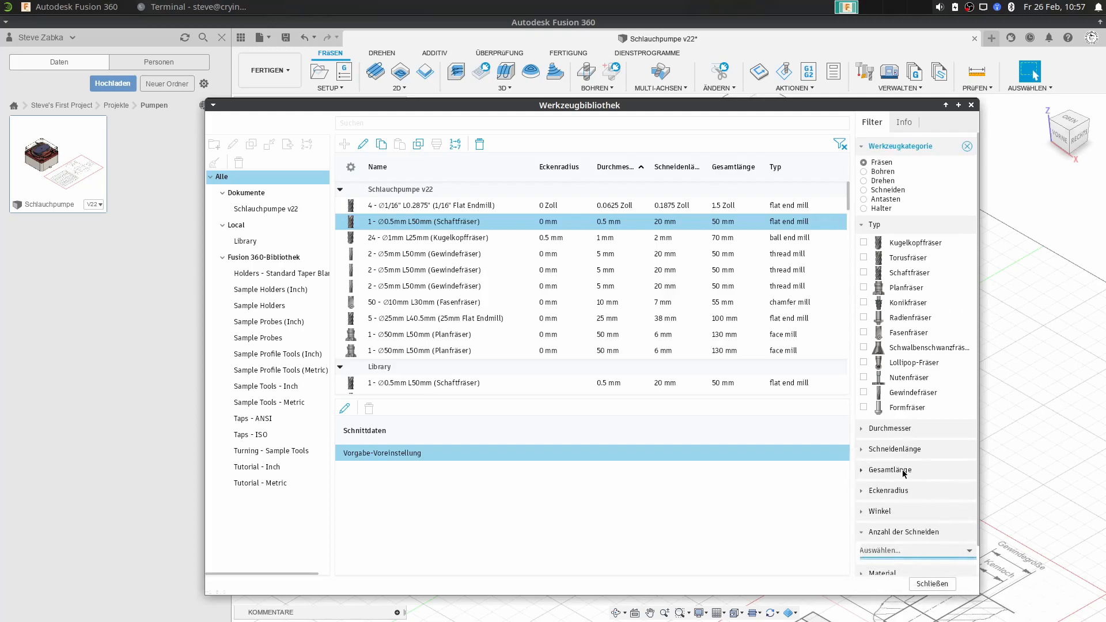
Browse the tools in the Bohren, Drehen, Schneiden, Antasten and Halter categories in turn.
left_click(863, 171)
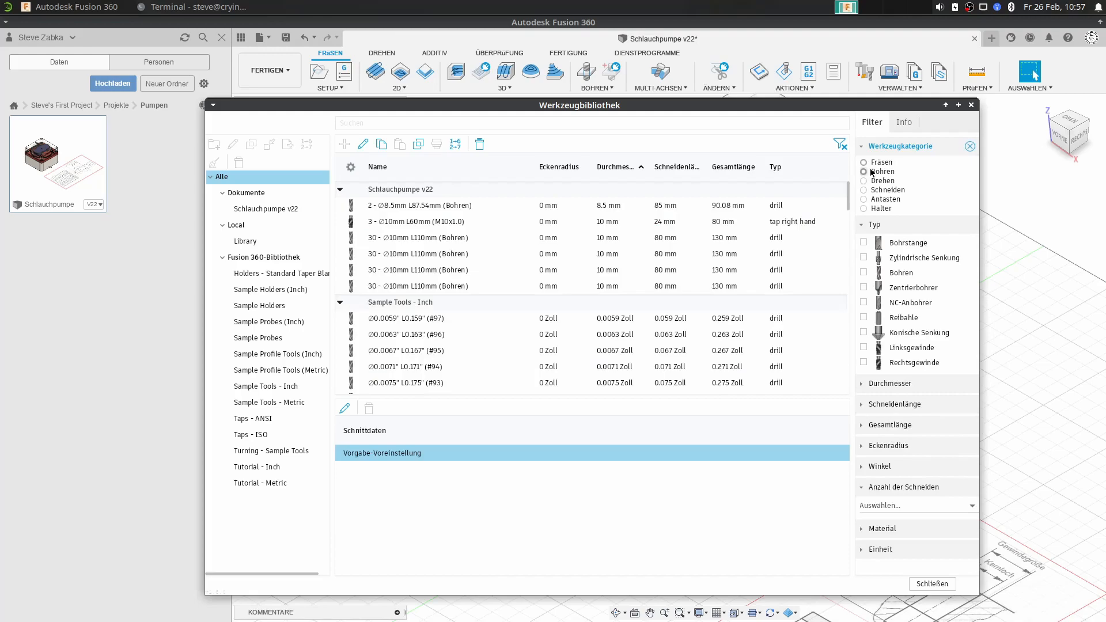
left_click(864, 181)
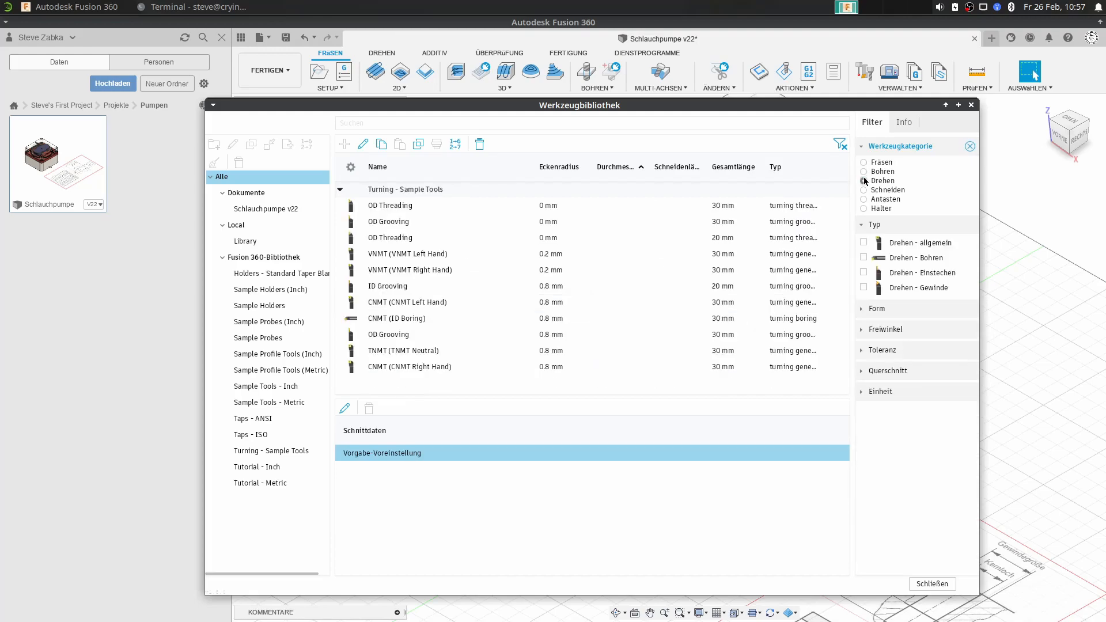
left_click(863, 190)
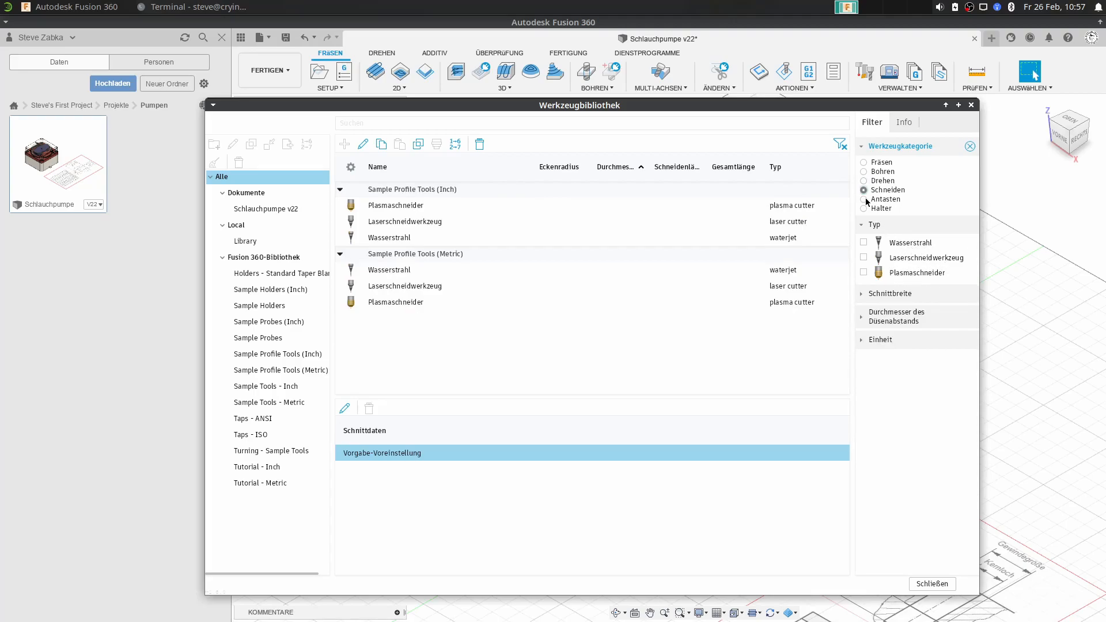
left_click(864, 199)
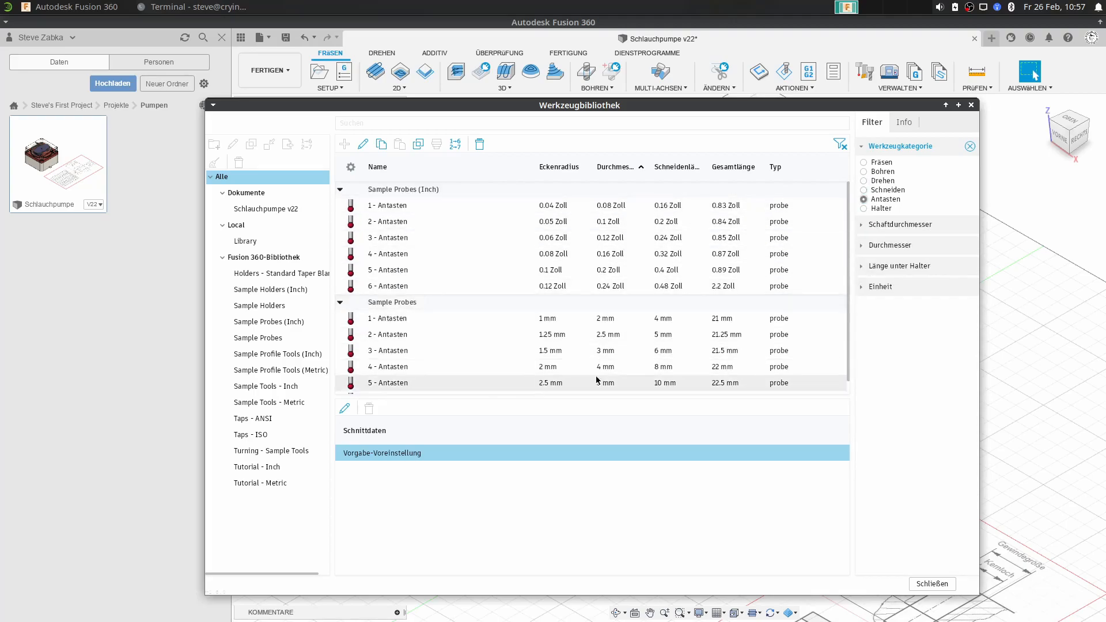
left_click(863, 208)
scroll(461, 265, "down", 4)
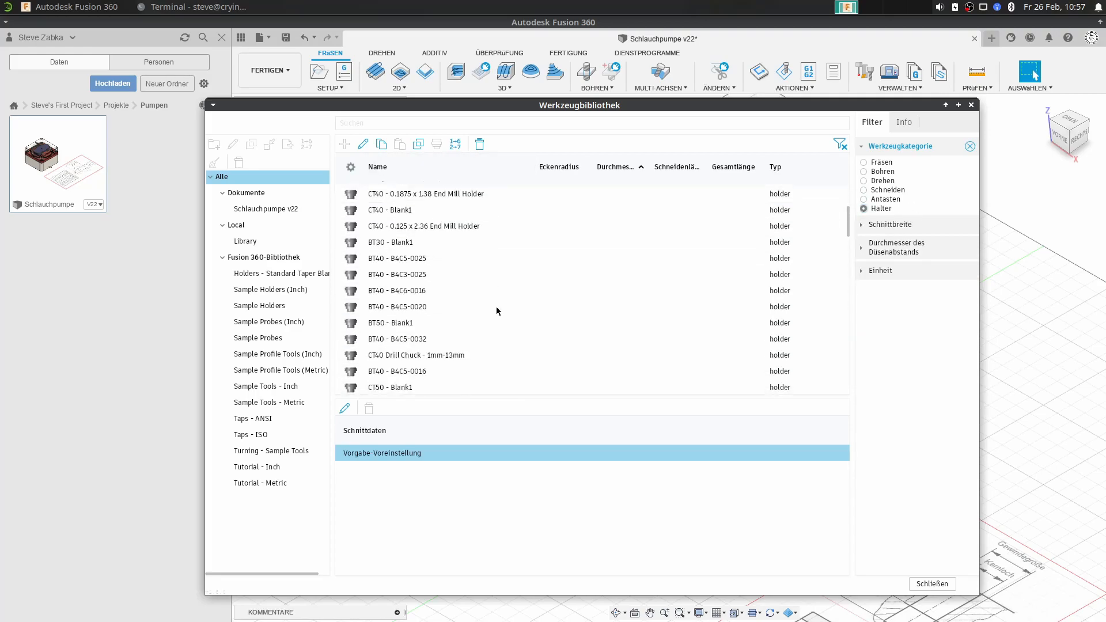
scroll(514, 300, "down", 5)
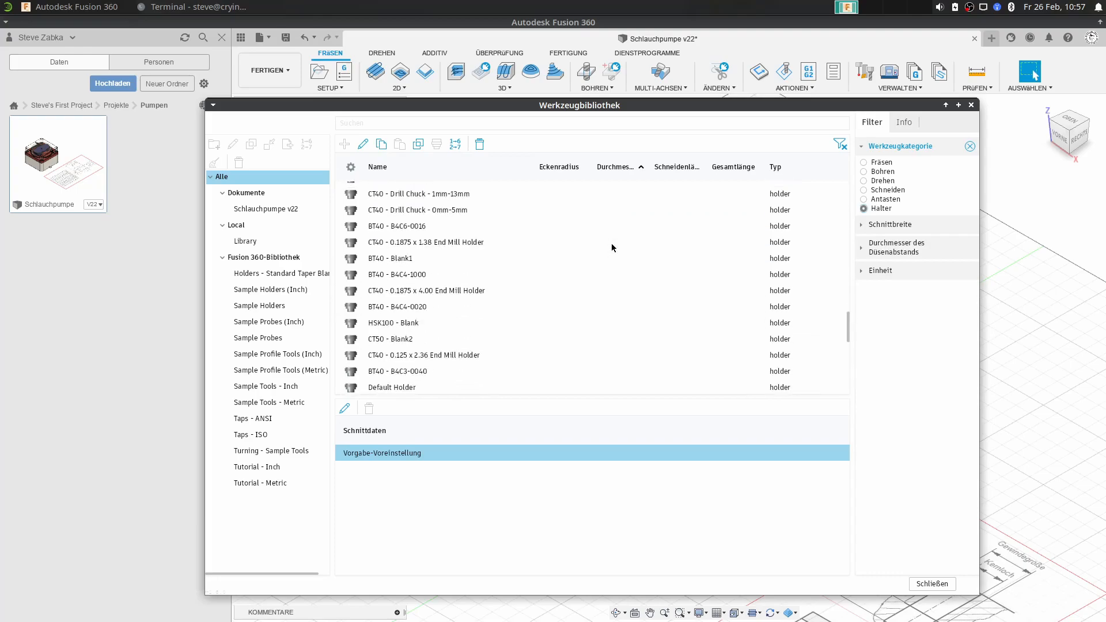
scroll(716, 317, "up", 10)
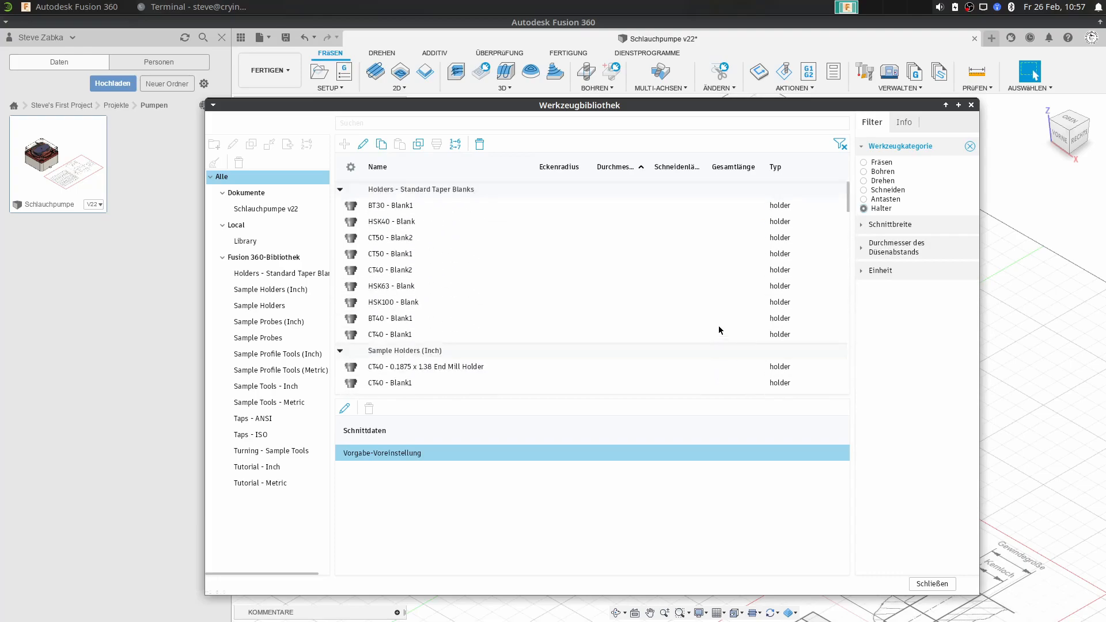
Set the tool category filter to Fräsen and move the library window aside briefly to check the plate's holes.
left_click(863, 163)
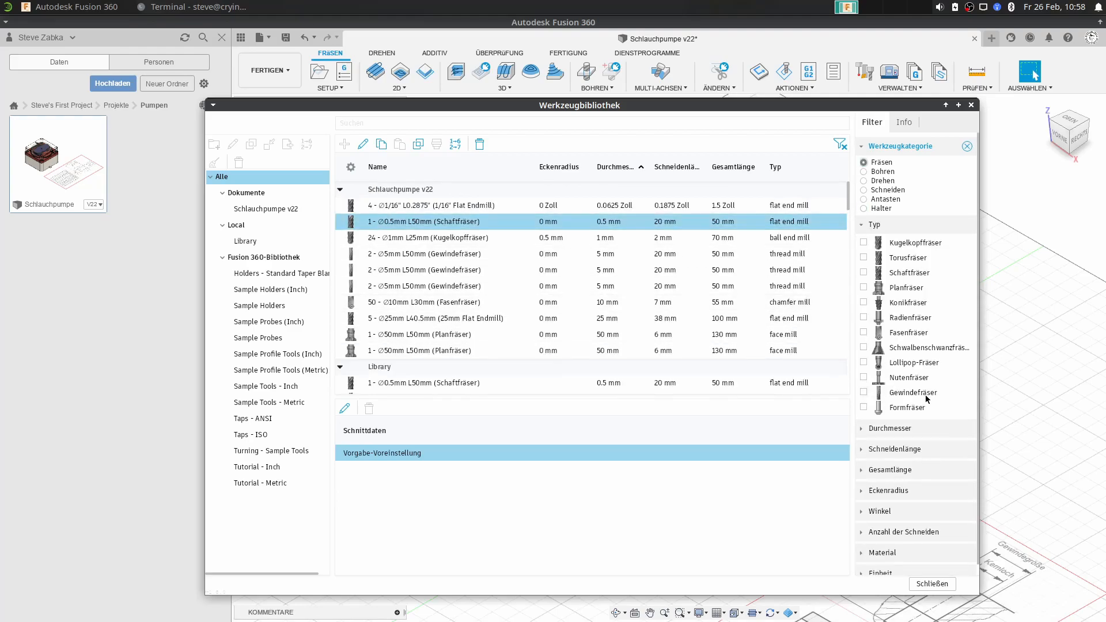
left_click_drag(756, 104, 1079, 584)
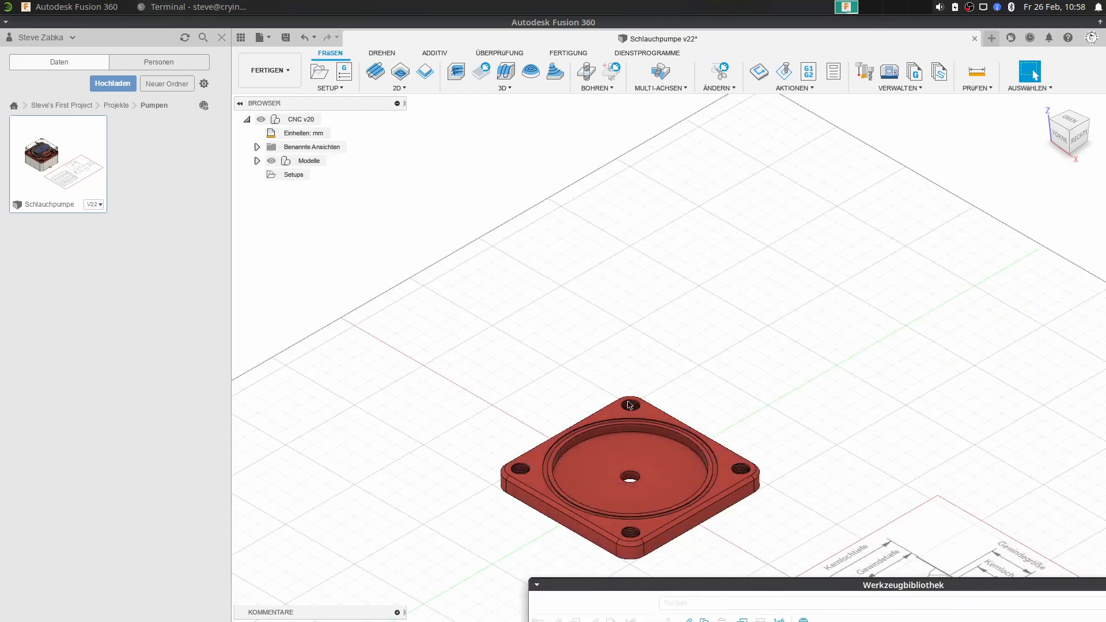
left_click_drag(722, 586, 450, 91)
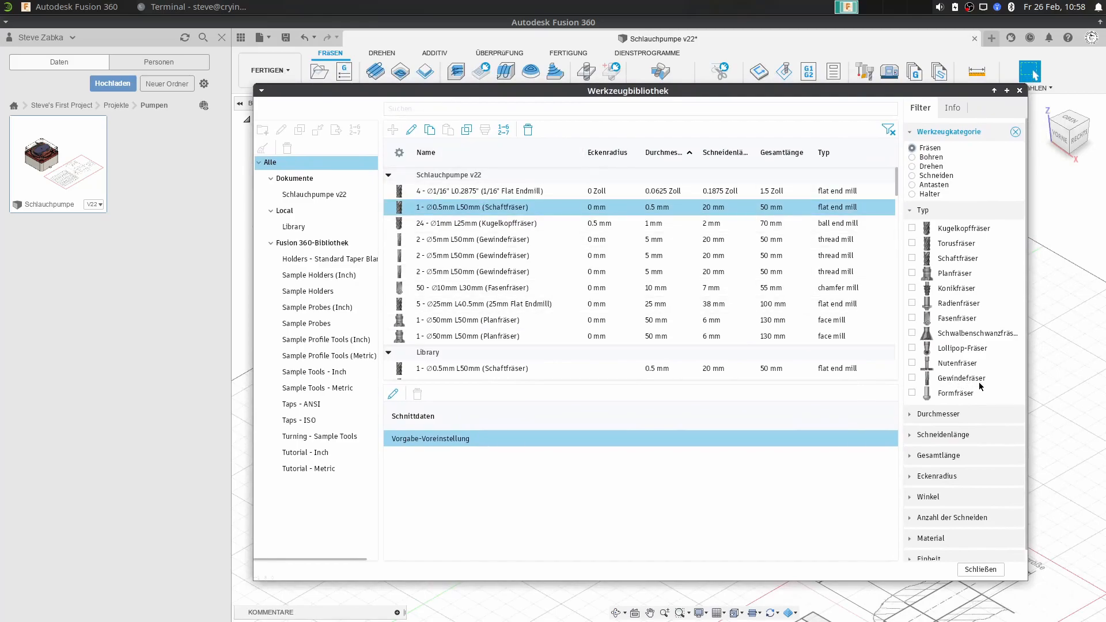
Filter the milling tools by the Gewindefräser type and list those in the local Library.
left_click(911, 378)
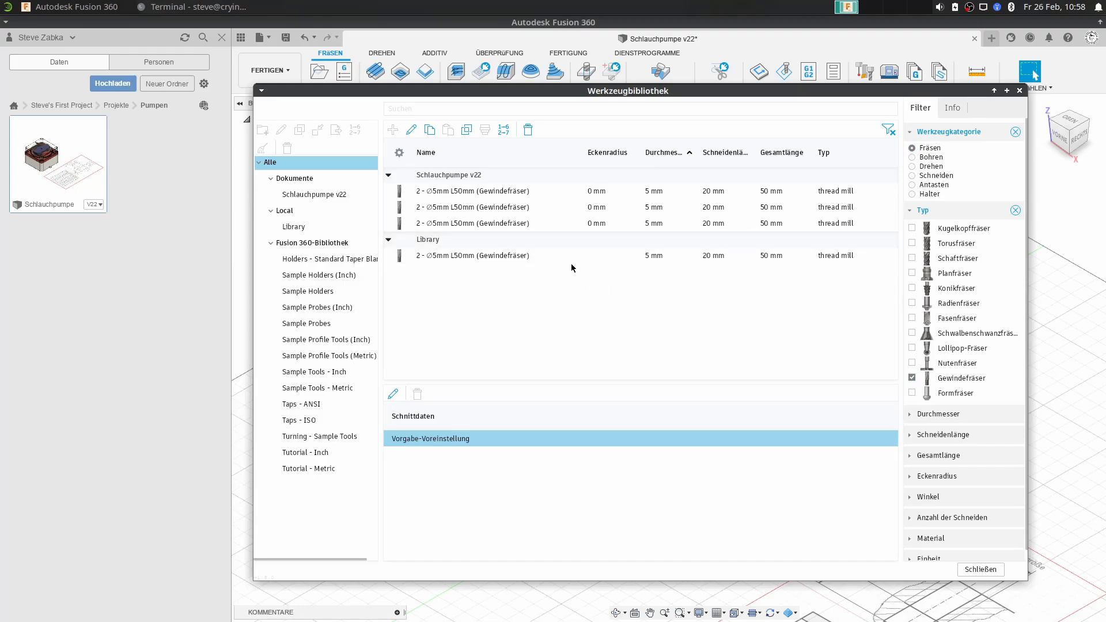
left_click(285, 211)
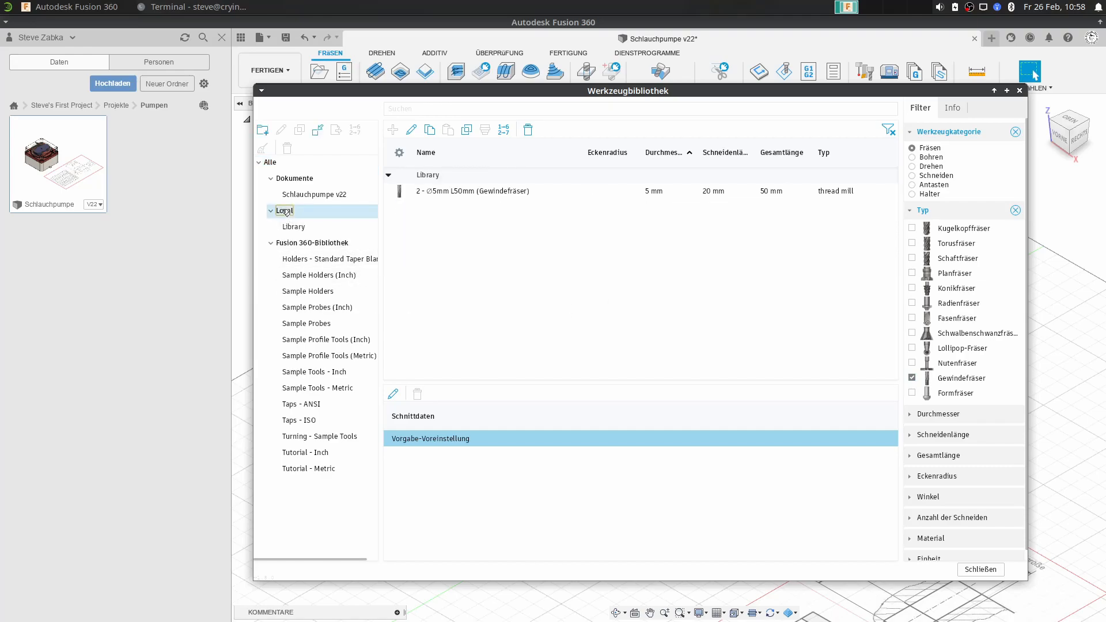
left_click(292, 226)
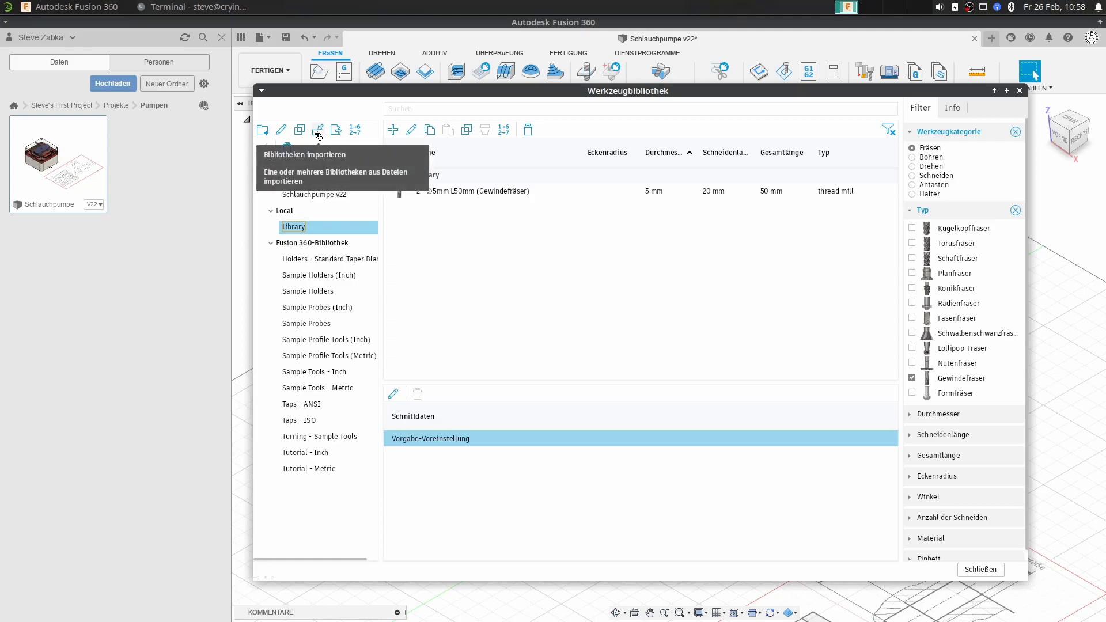
Create a new Gewindefräser in the local Library and open its tool geometry settings.
left_click(394, 129)
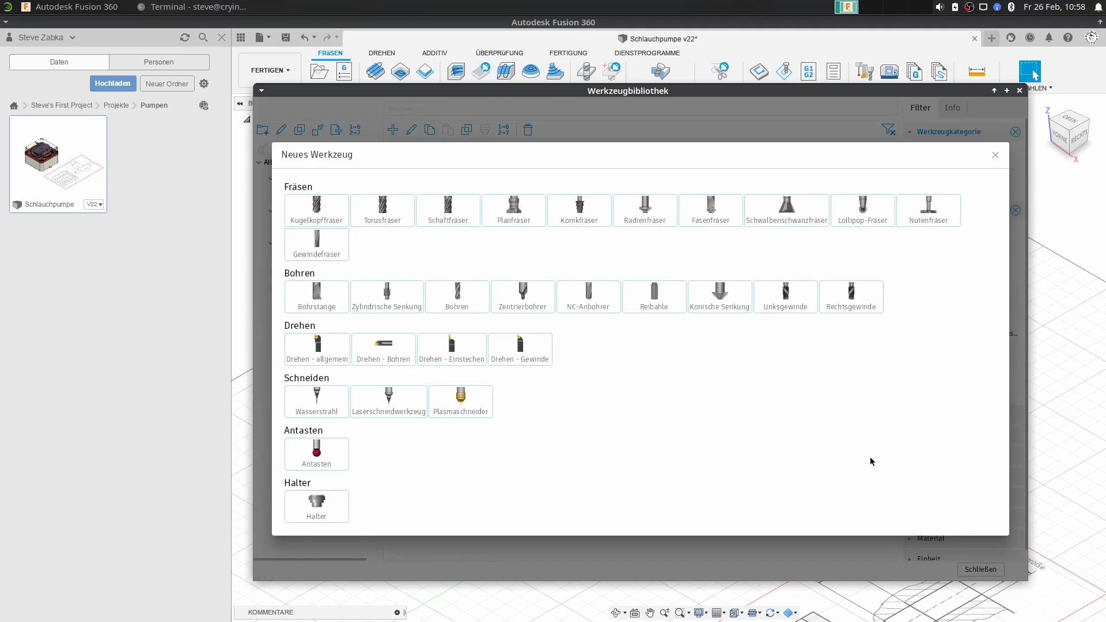
left_click(316, 248)
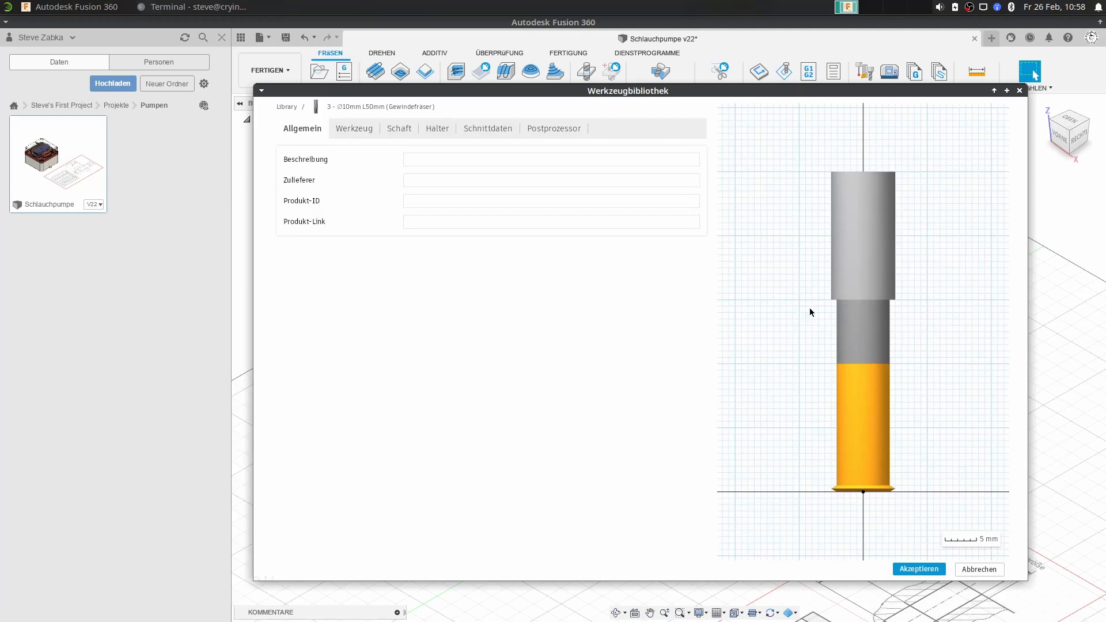
left_click(352, 128)
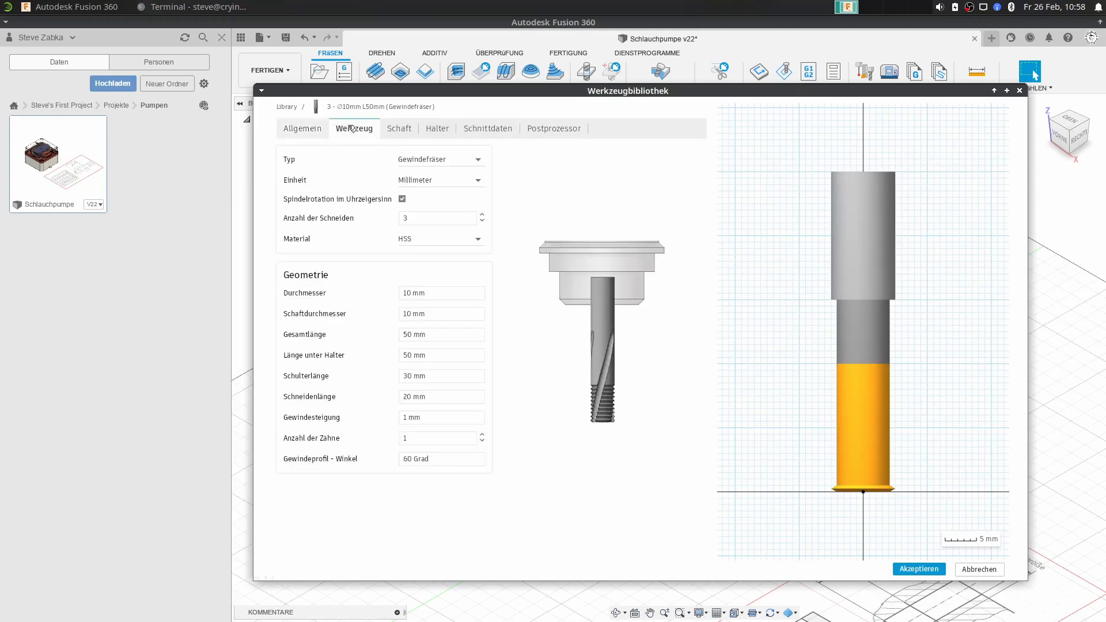
Try the types Nutenfräser, Kugelkopffräser and Radienfräser for the new tool and return it to Gewindefräser.
left_click(476, 160)
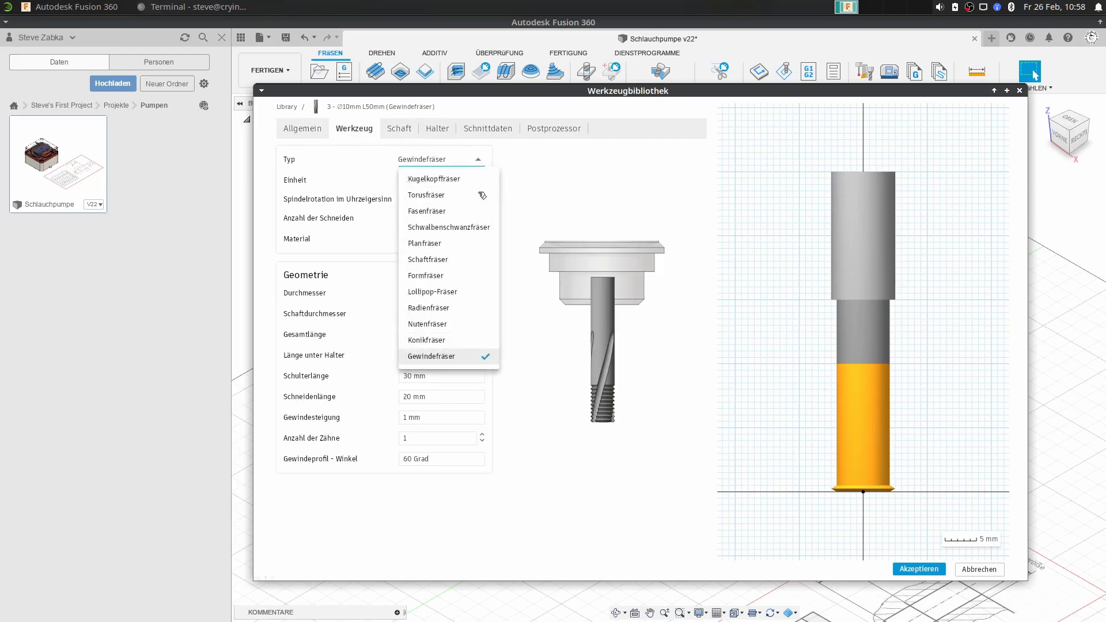
left_click(484, 324)
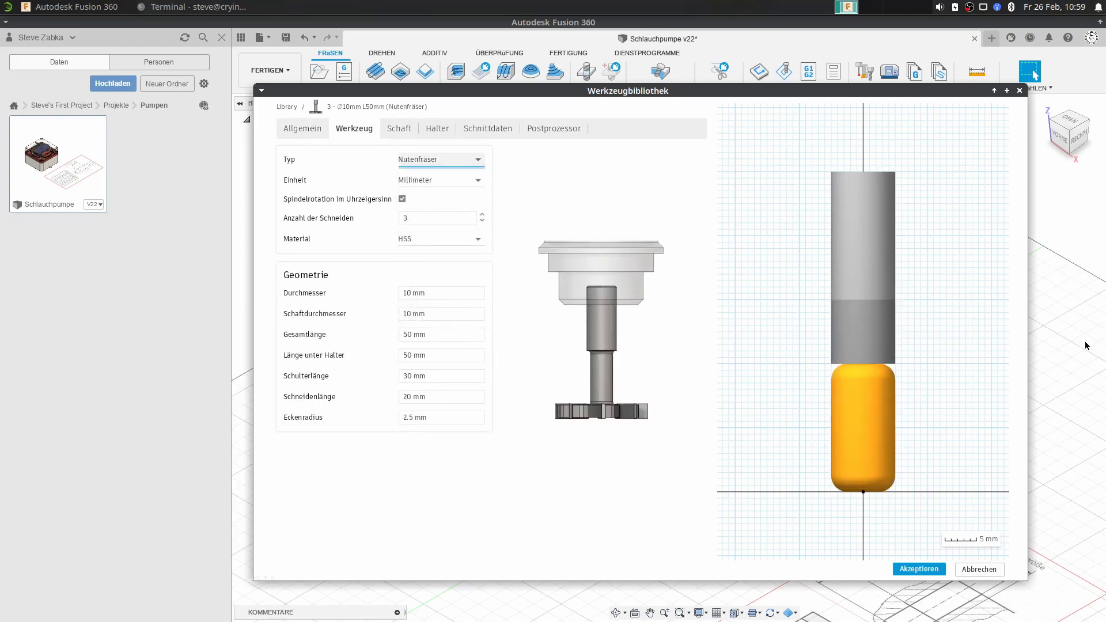
left_click(478, 160)
key("Return")
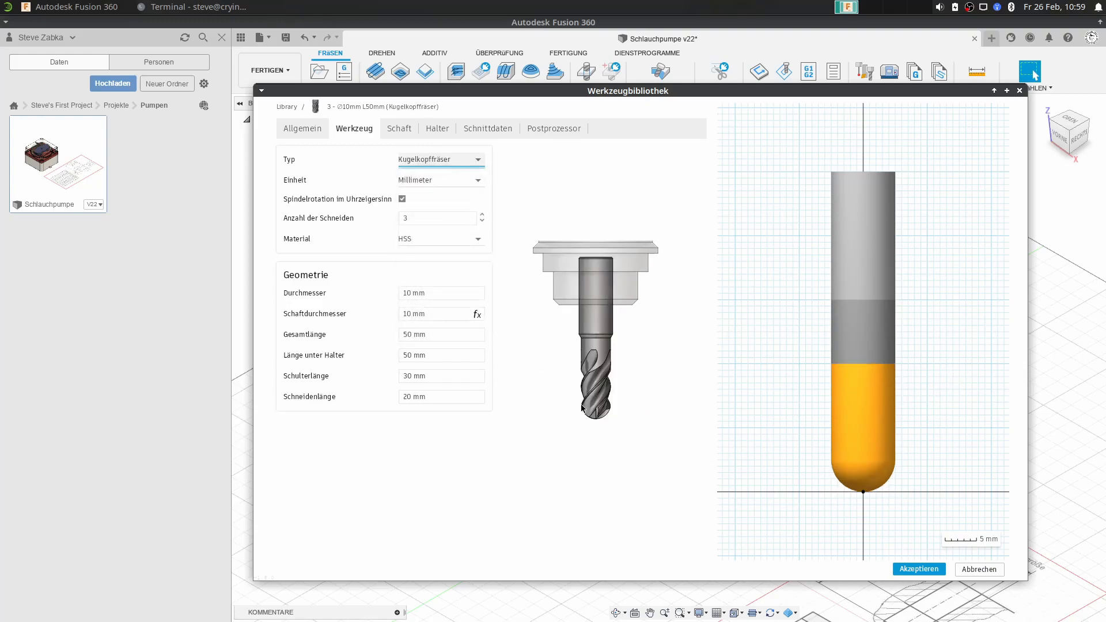
left_click(479, 164)
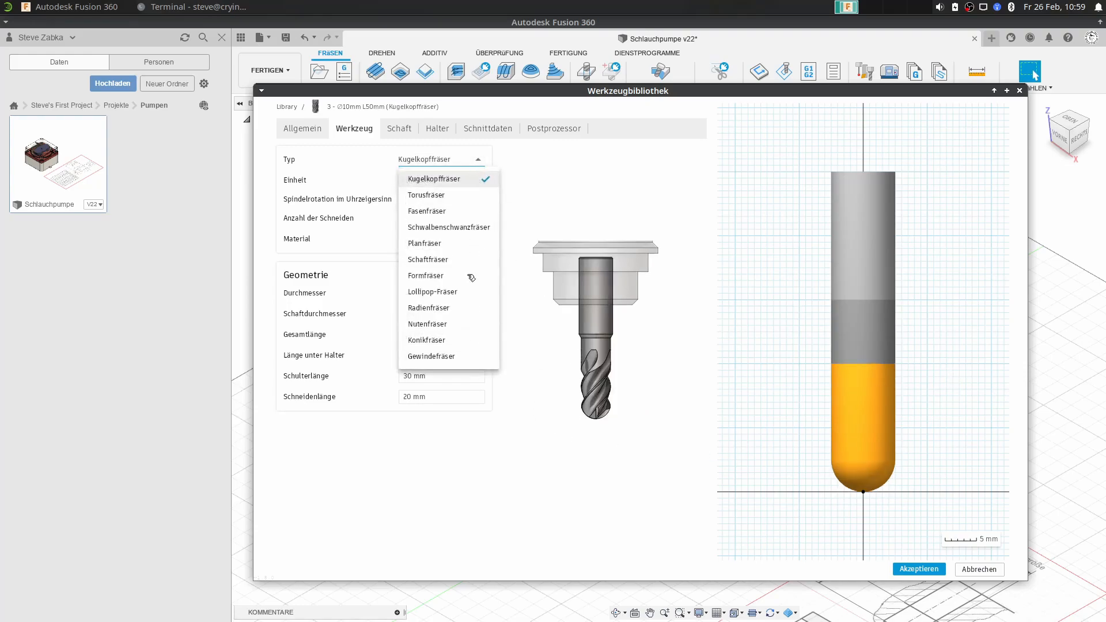
left_click(444, 310)
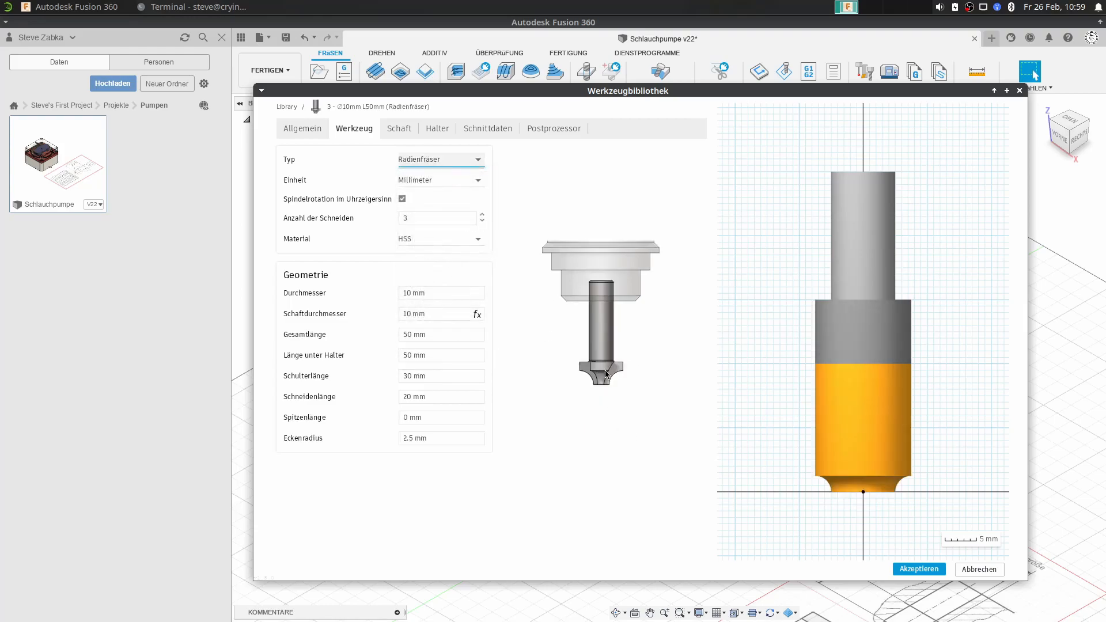
left_click(471, 161)
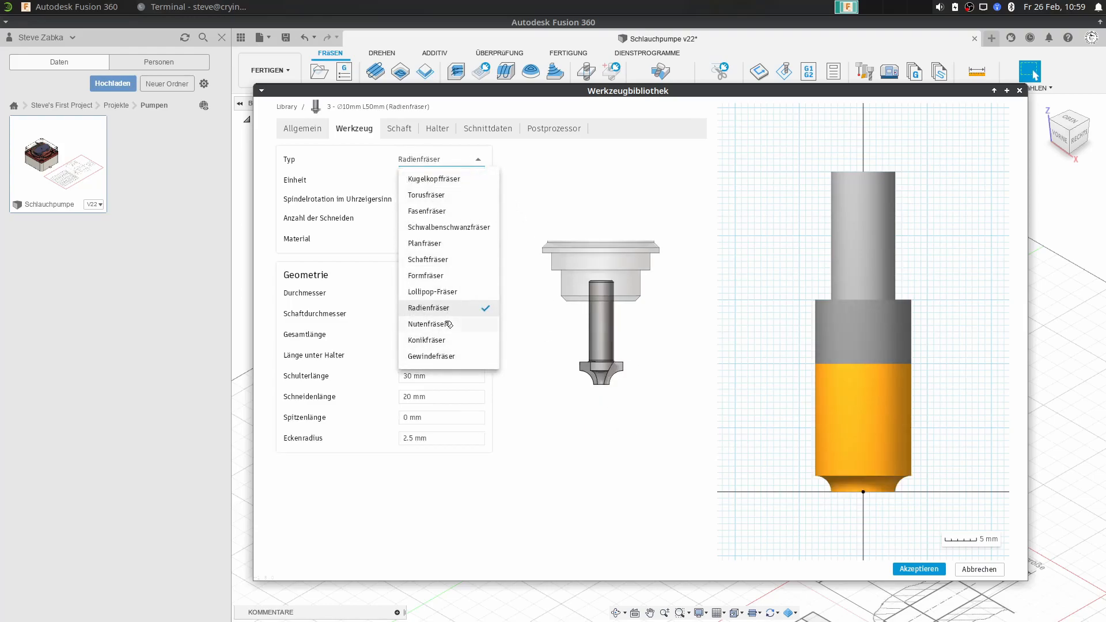
key("Return")
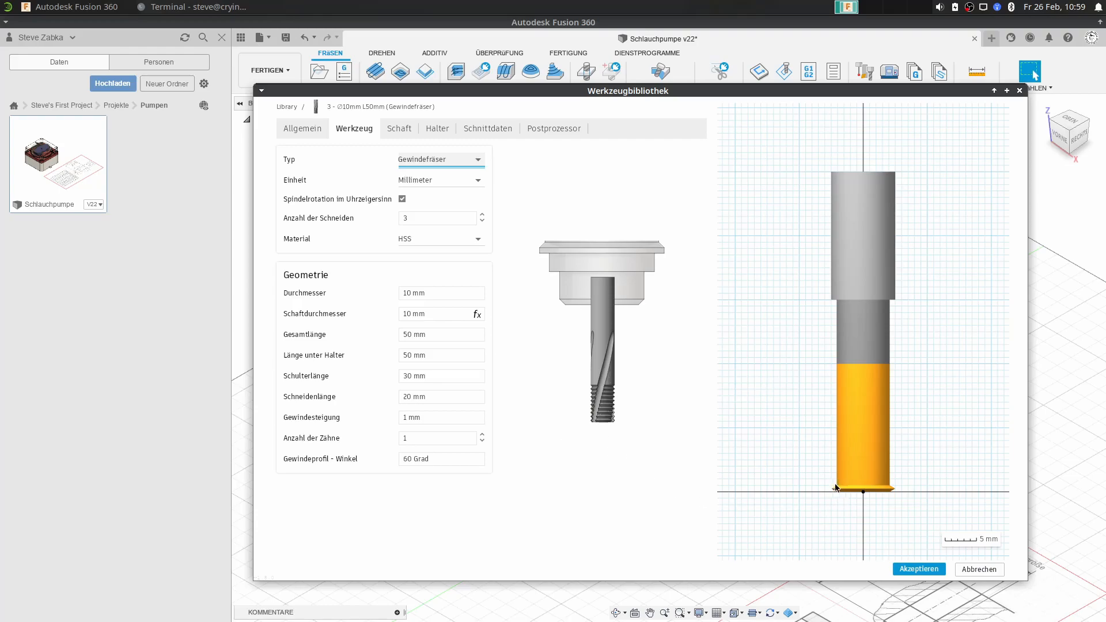
Adjust the Anzahl der Zähne of the new Gewindefräser.
left_click(482, 435)
left_click(482, 436)
left_click(482, 435)
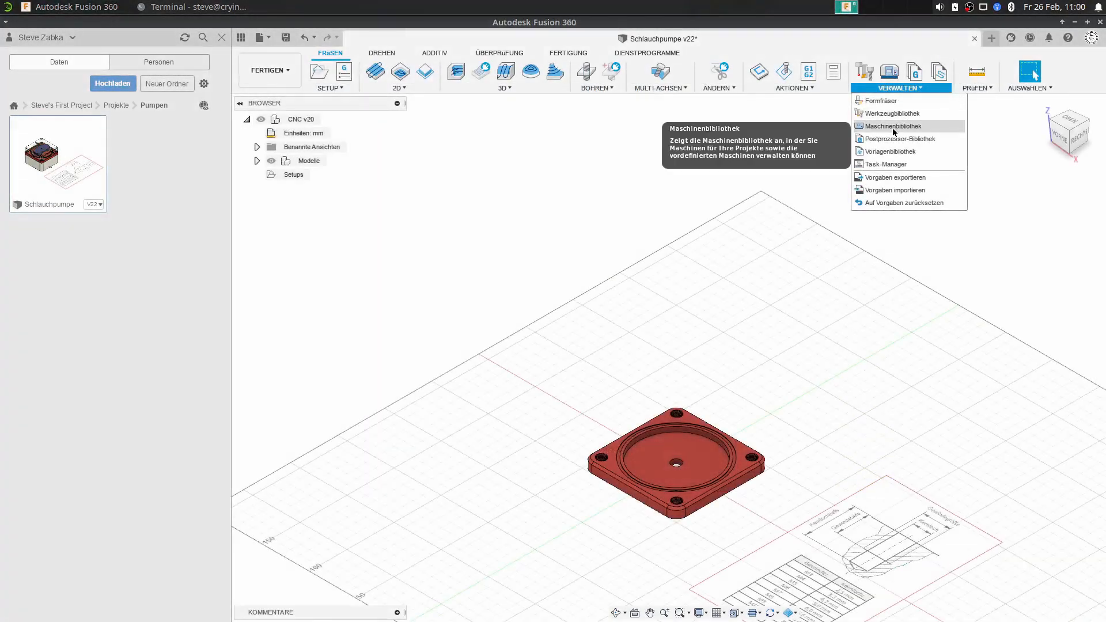
Inspect the Autodesk Generic 3 axis machine in the Maschinenbibliothek and list the local machines.
left_click(893, 126)
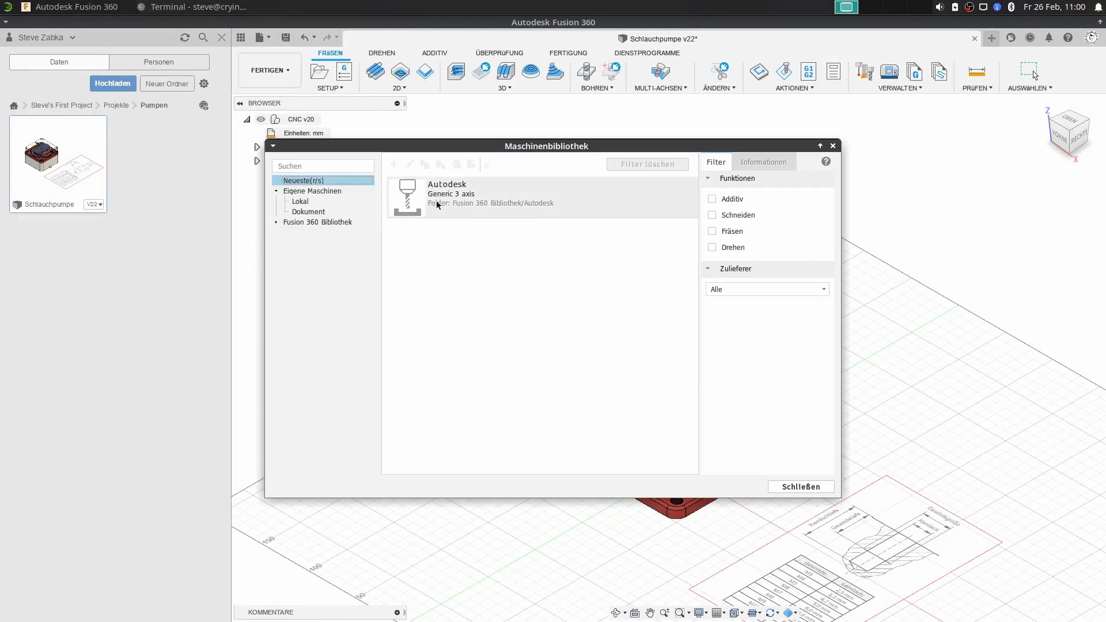
left_click(465, 202)
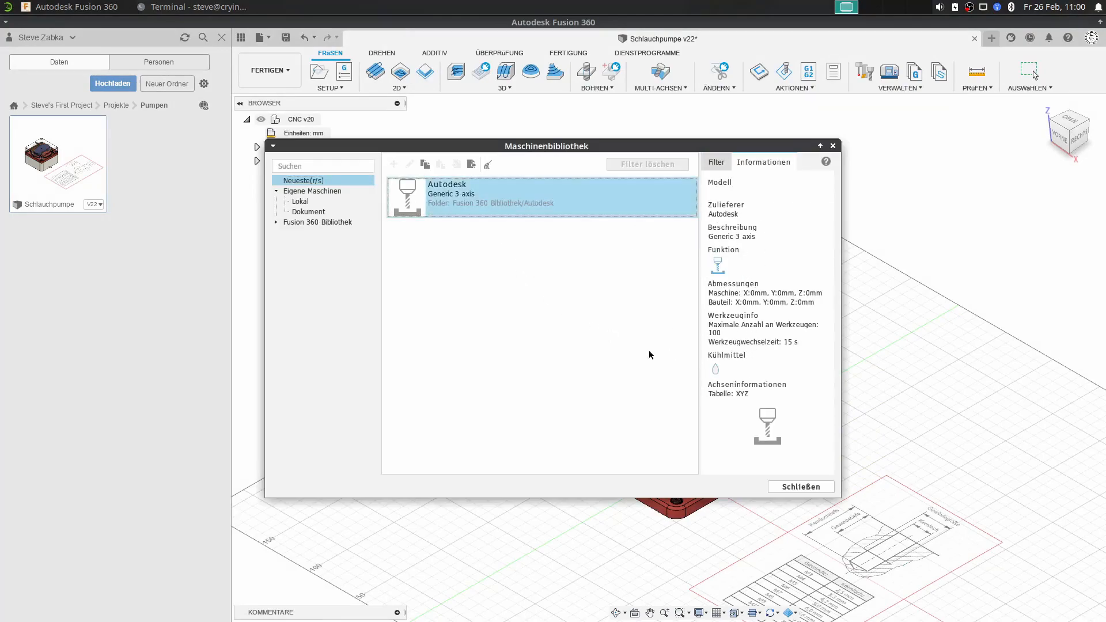
left_click(303, 202)
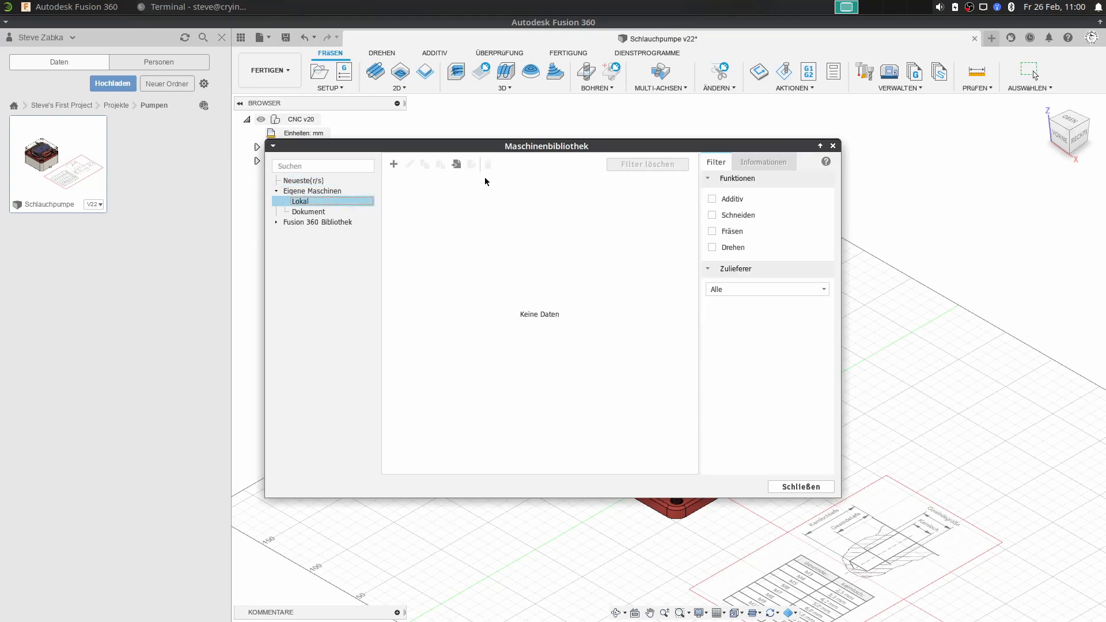
Examine the Abmessungen, Funktionen, Werkstück and Kinematik settings of a new local Fräsen machine and cancel its creation.
left_click(393, 164)
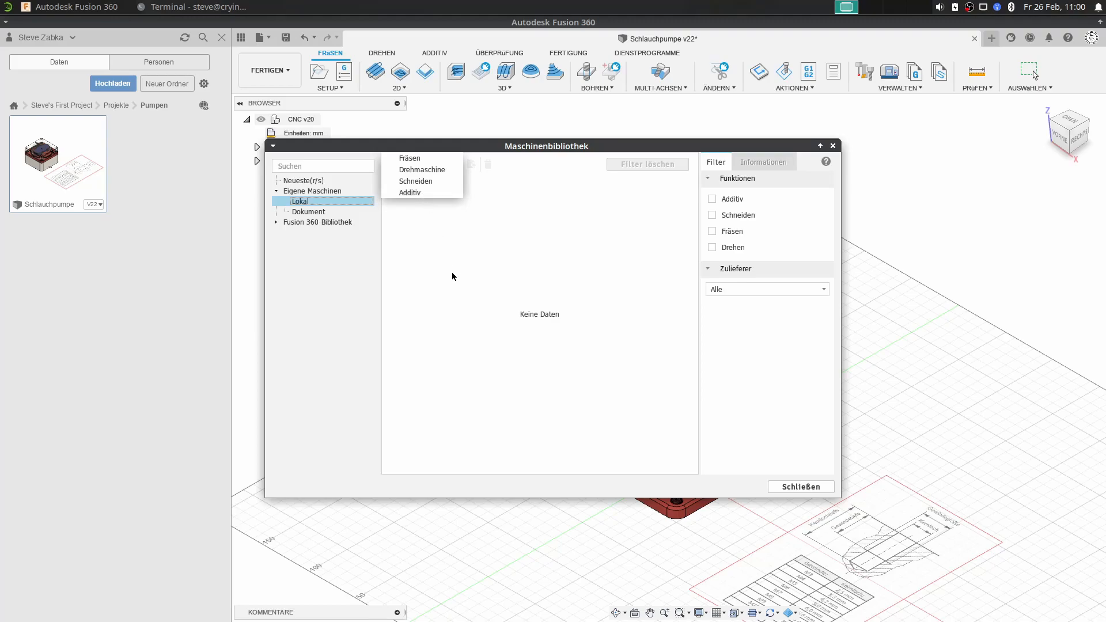
left_click(410, 158)
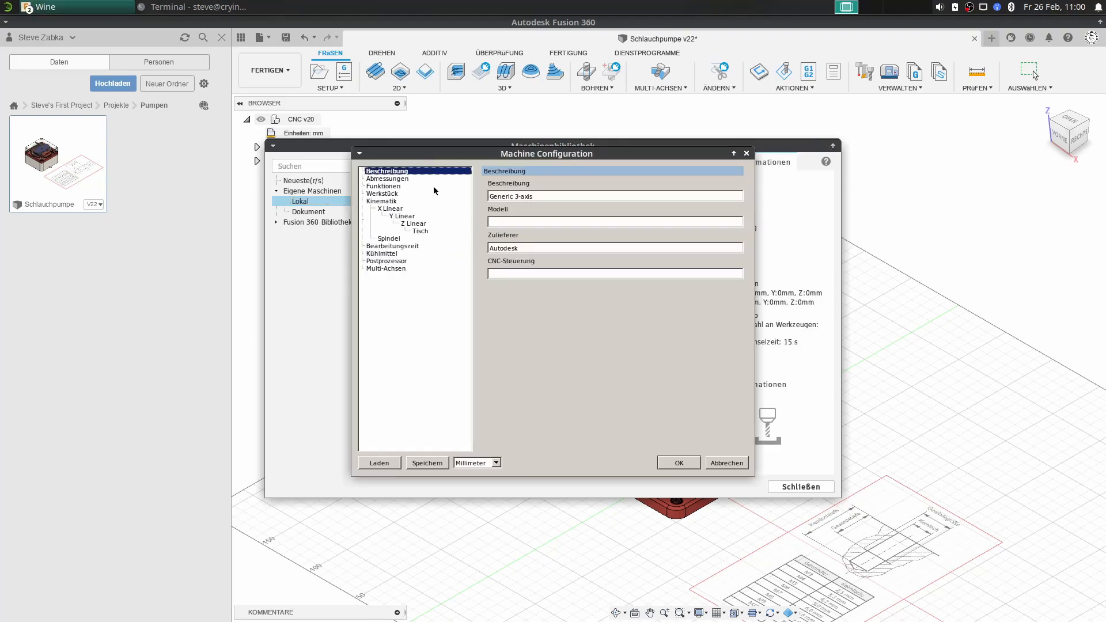
left_click(406, 180)
left_click(396, 187)
left_click(385, 194)
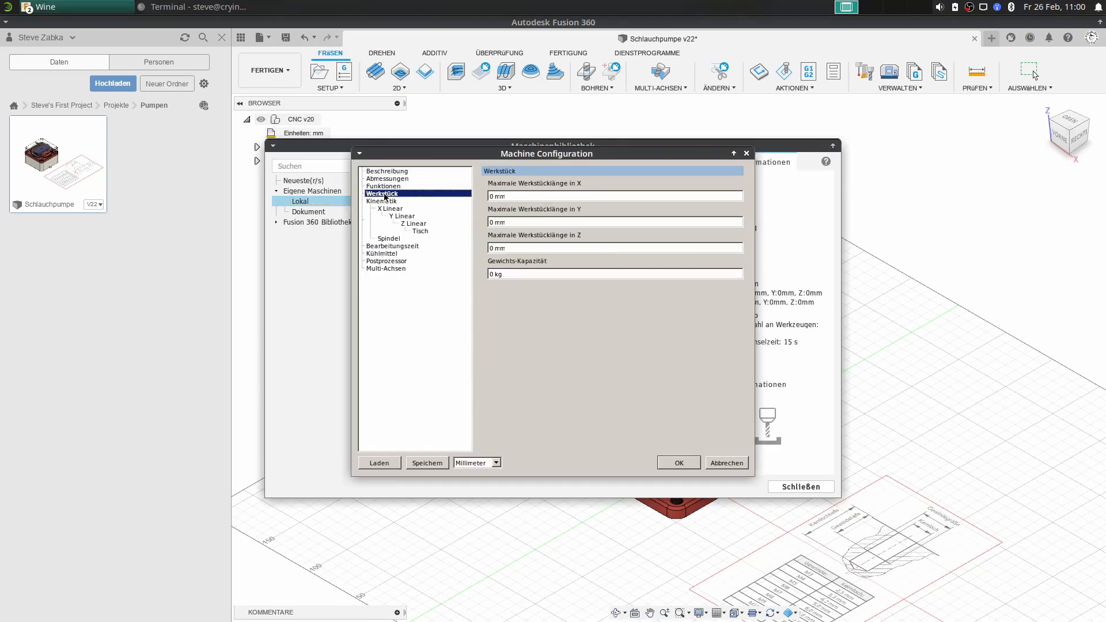
left_click(387, 201)
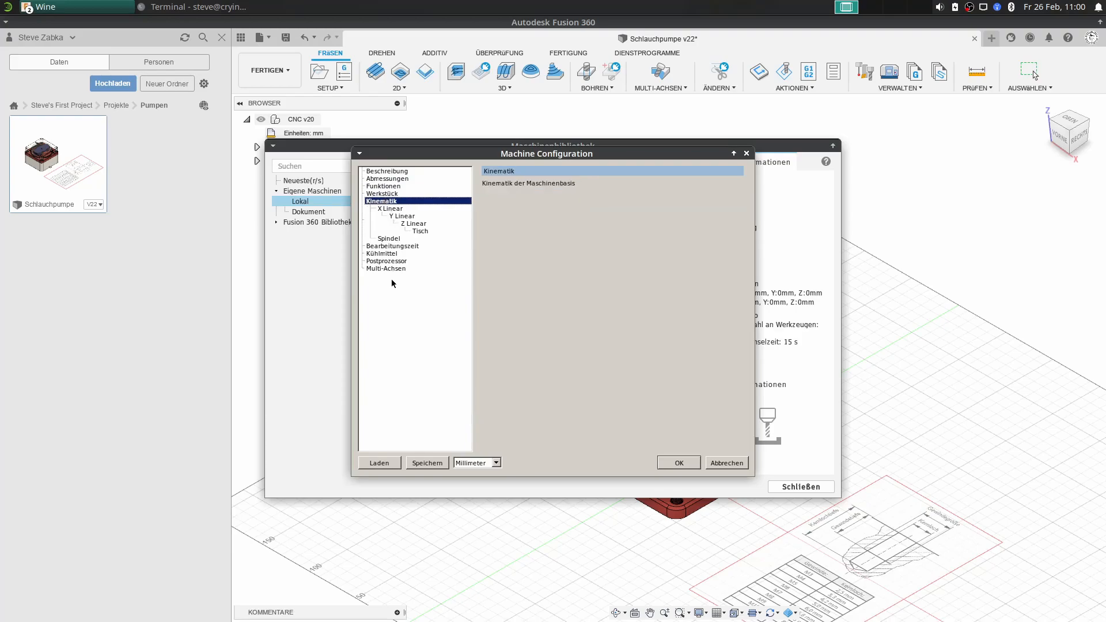
left_click(730, 464)
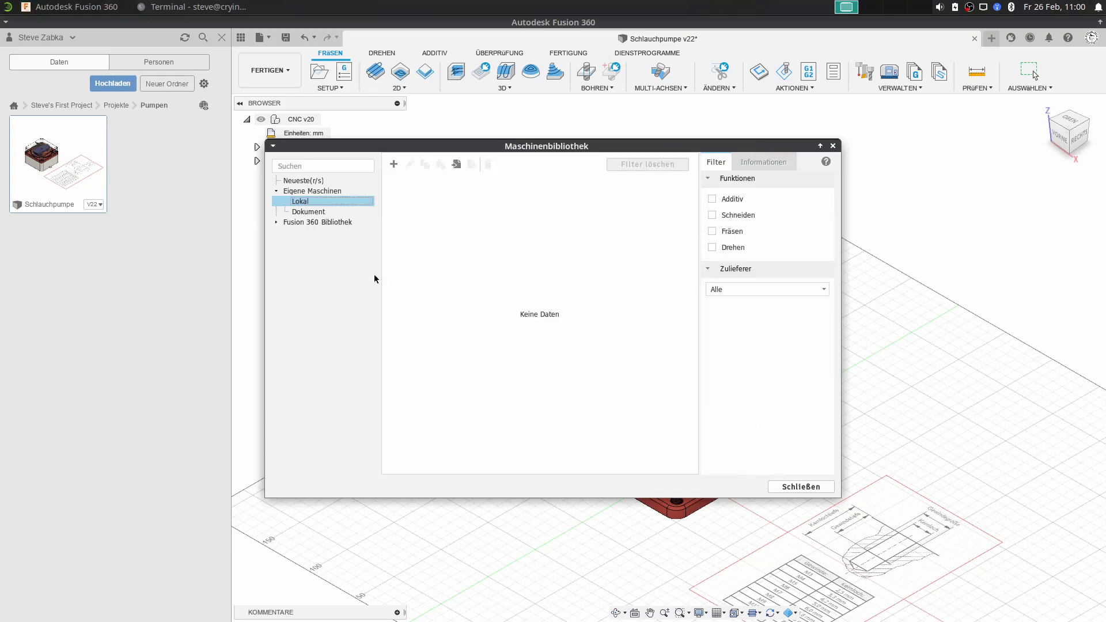
Browse the Dokument machines and the manufacturers of the Fusion 360 Bibliothek, including the Creality machines.
left_click(308, 211)
left_click(314, 222)
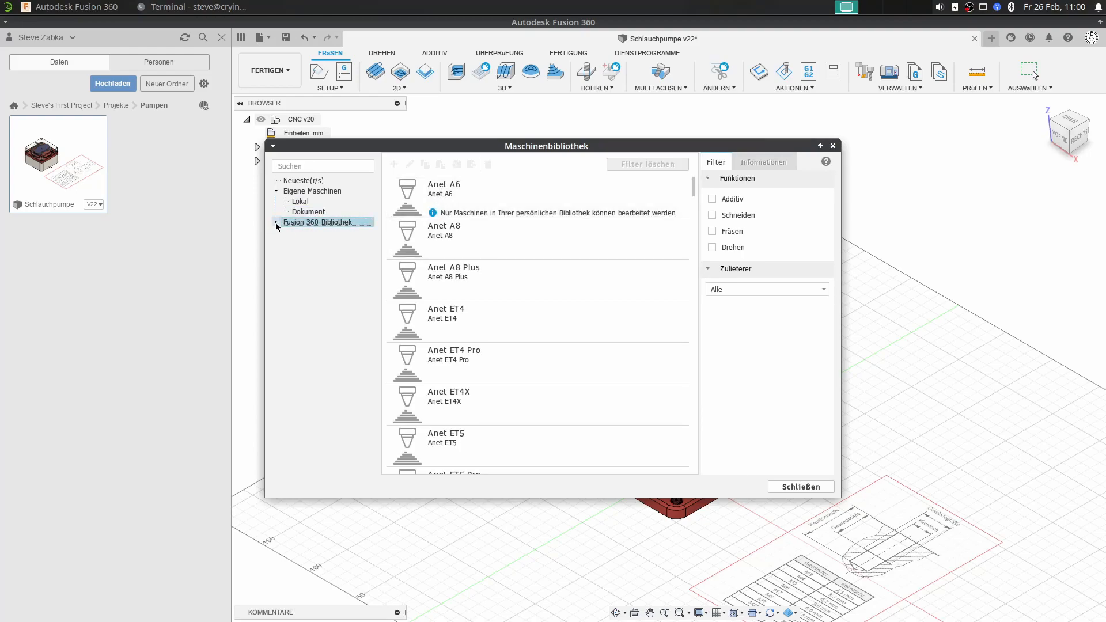
left_click(275, 222)
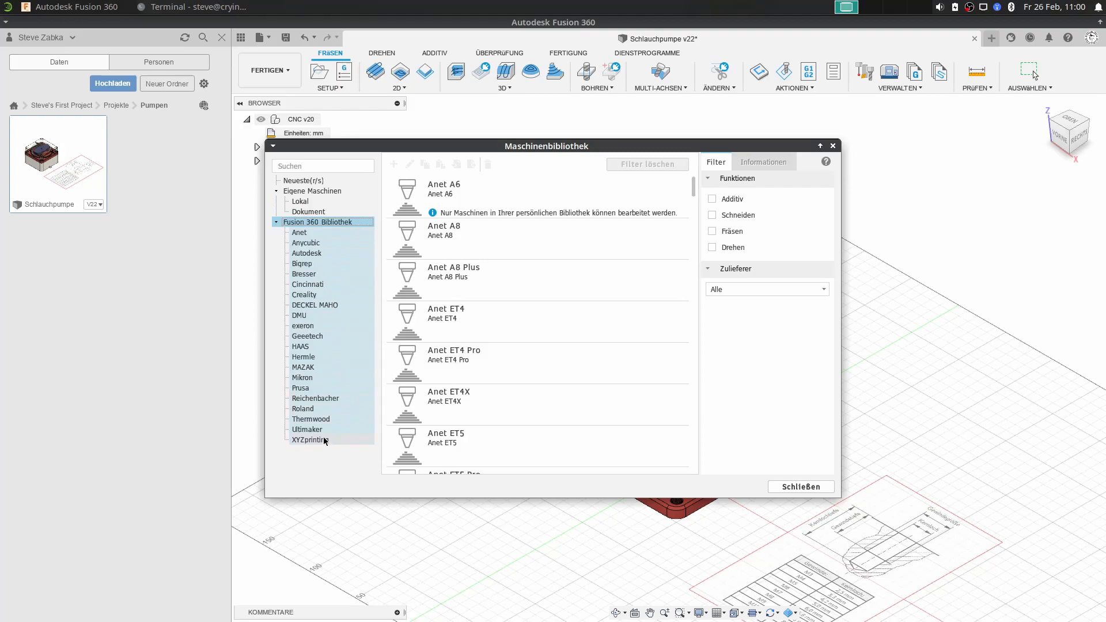
left_click(304, 294)
left_click(455, 233)
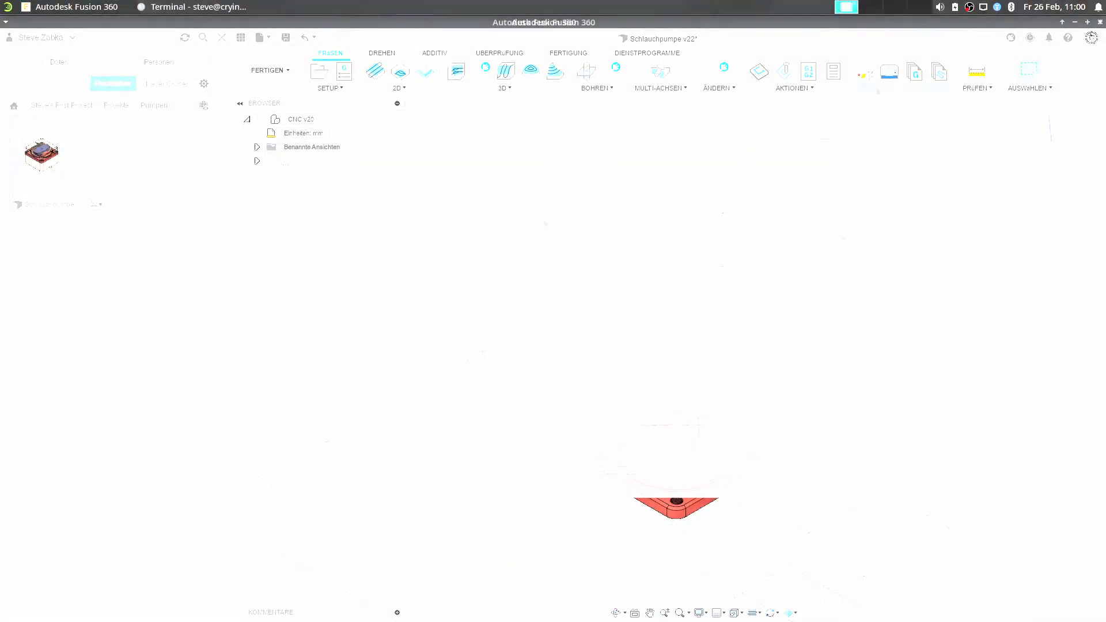
Look through the Postprozessor-Bibliothek and the Vorlagenbibliothek, closing each one after viewing.
left_click(876, 88)
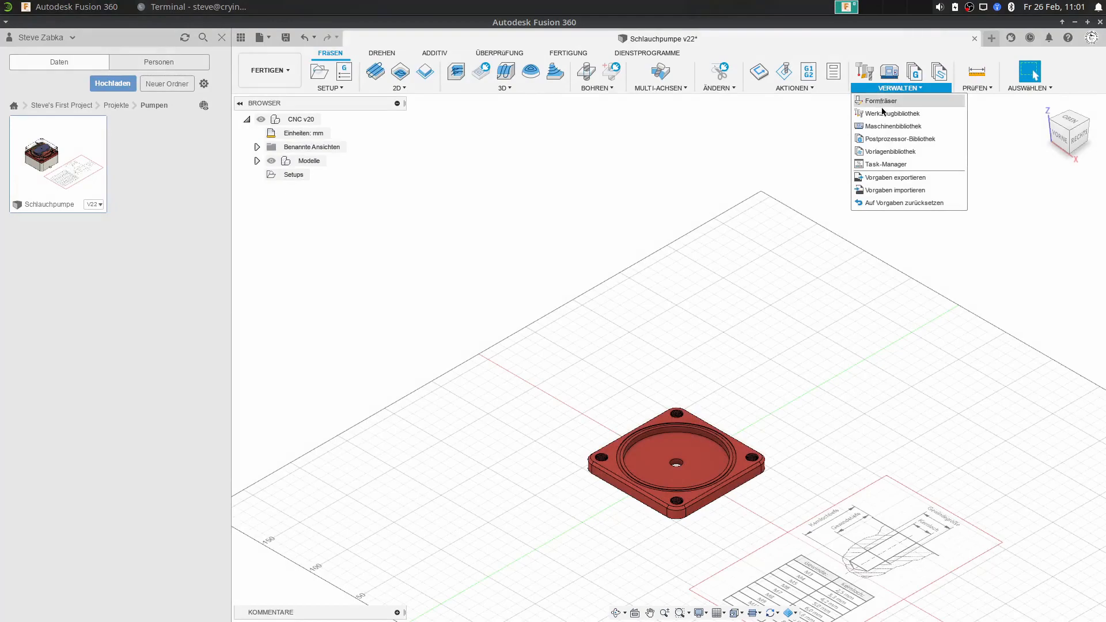
left_click(900, 139)
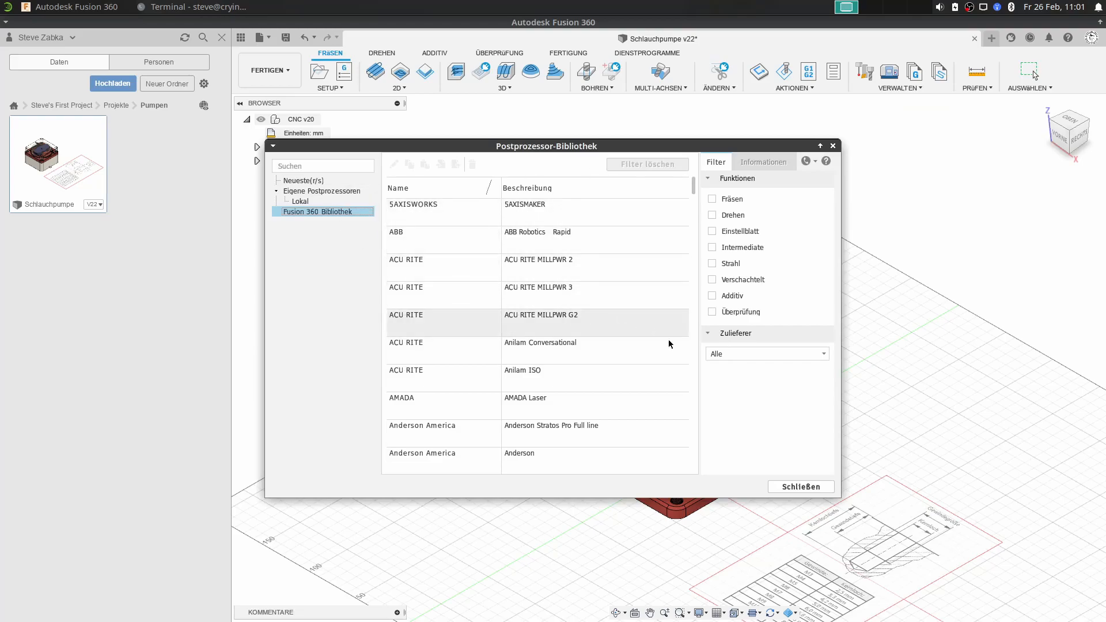
left_click(790, 487)
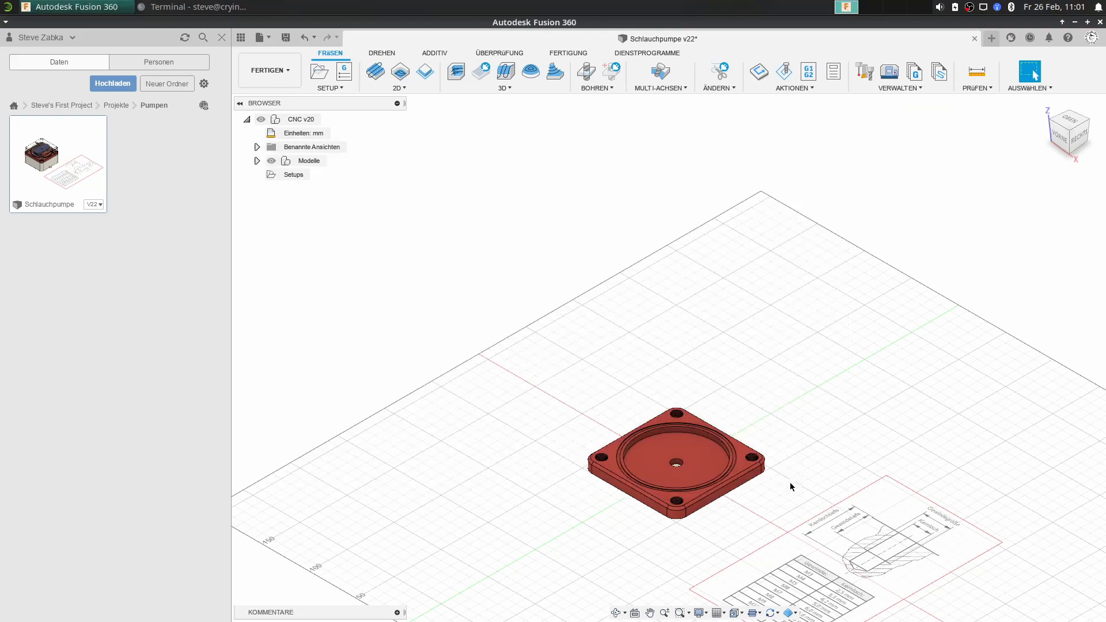
left_click(902, 88)
left_click(902, 153)
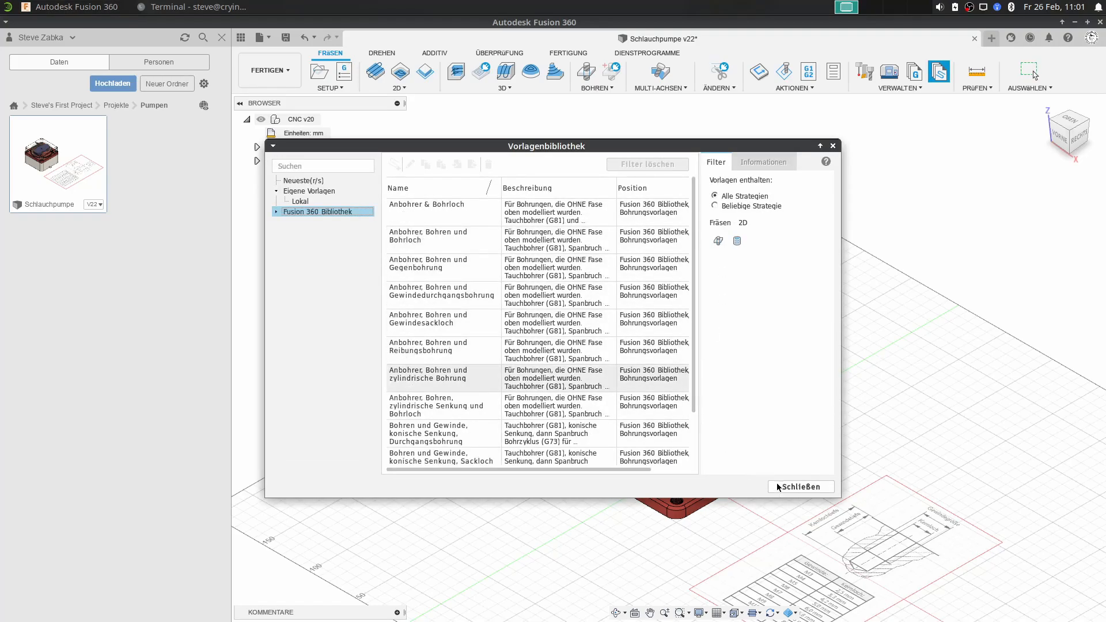
left_click(799, 487)
left_click(893, 89)
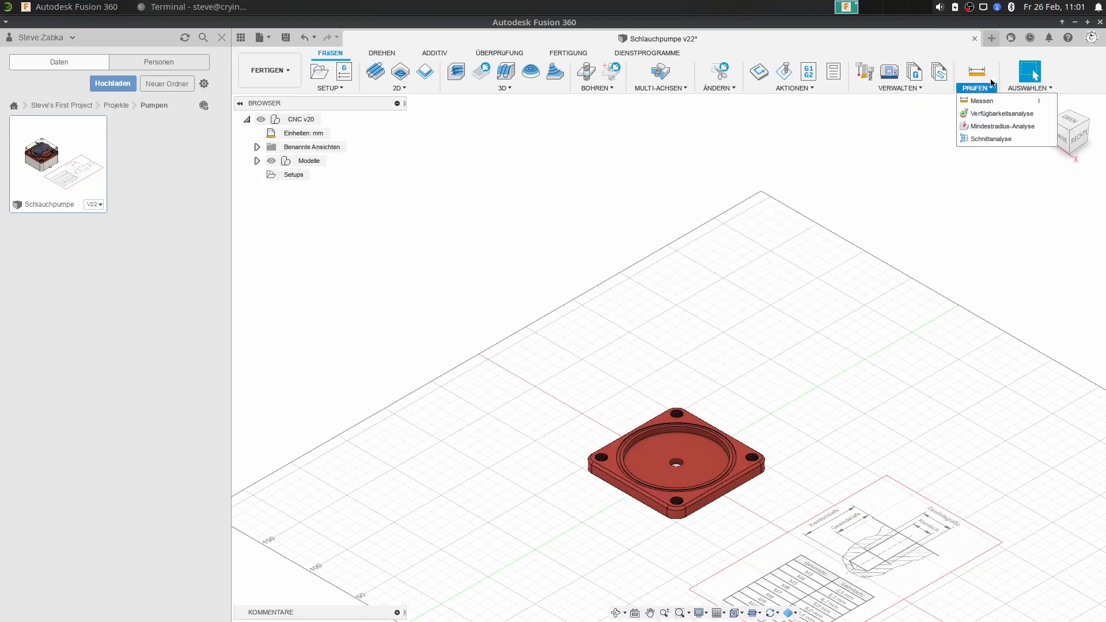
left_click(1029, 86)
left_click(796, 296)
Start a new milling setup for the red plate.
middle_click_drag(824, 363, 870, 186)
scroll(693, 340, "up", 2)
scroll(693, 341, "up", 1)
scroll(752, 262, "up", 4)
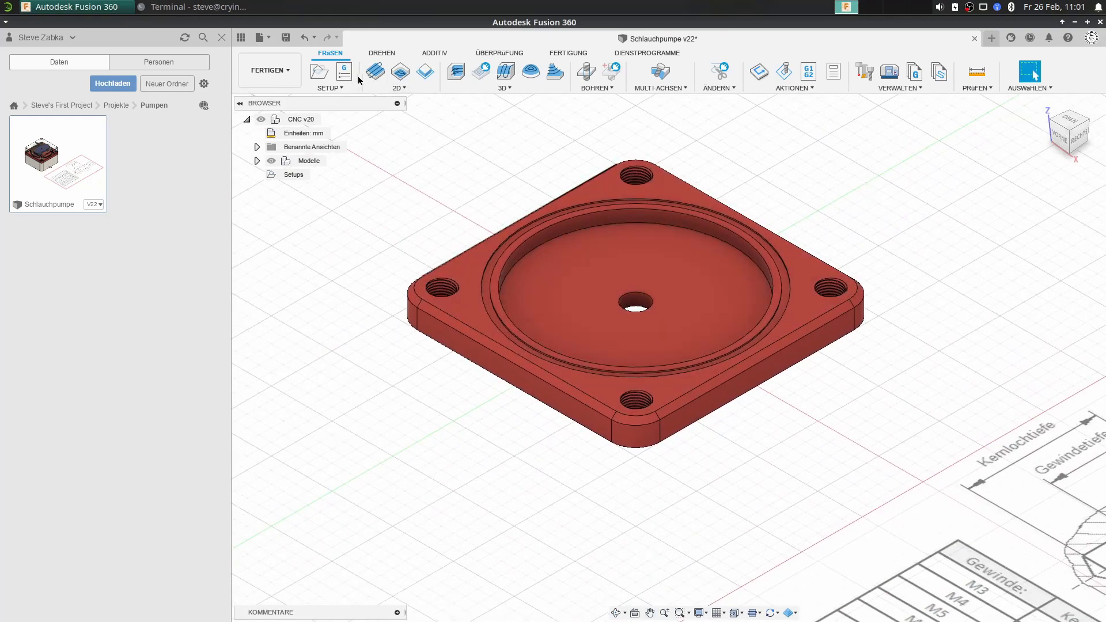
left_click(318, 73)
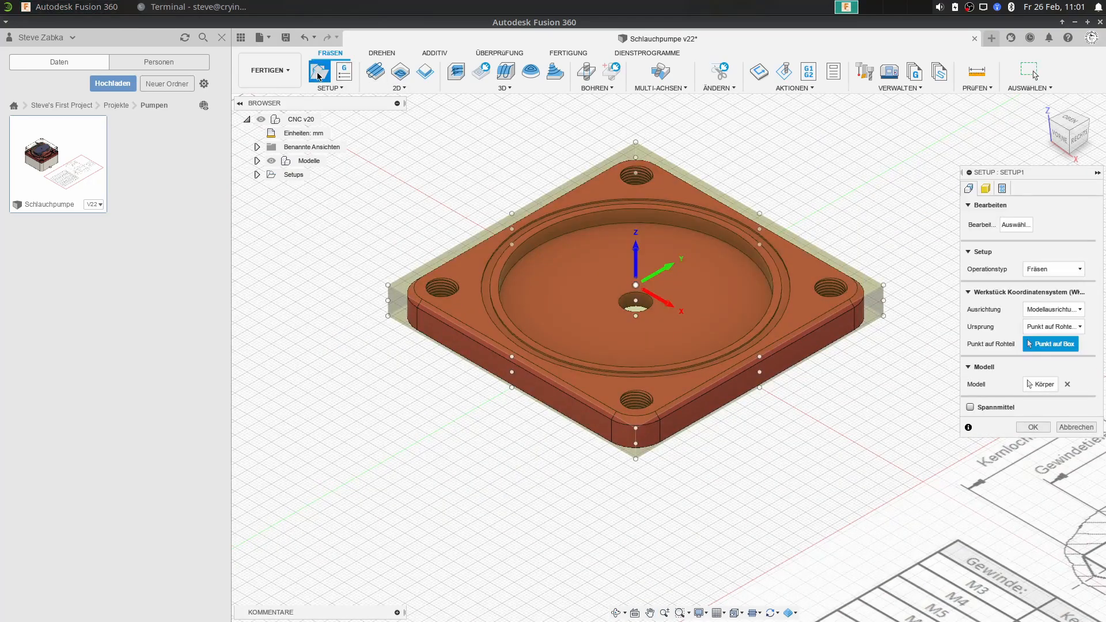
left_click(386, 88)
left_click(547, 87)
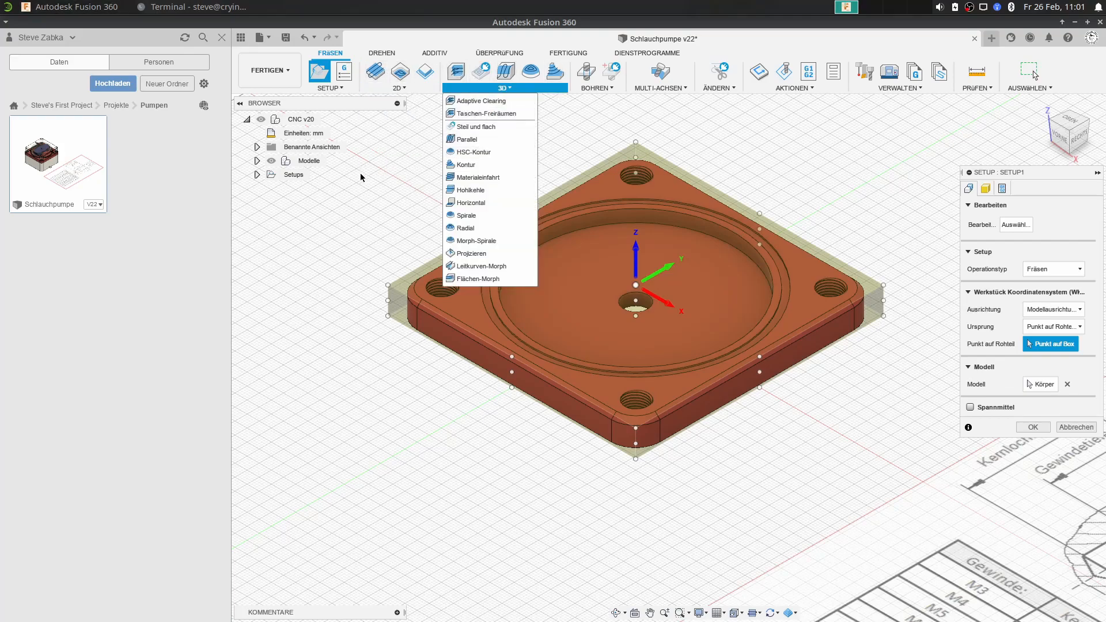
left_click(344, 88)
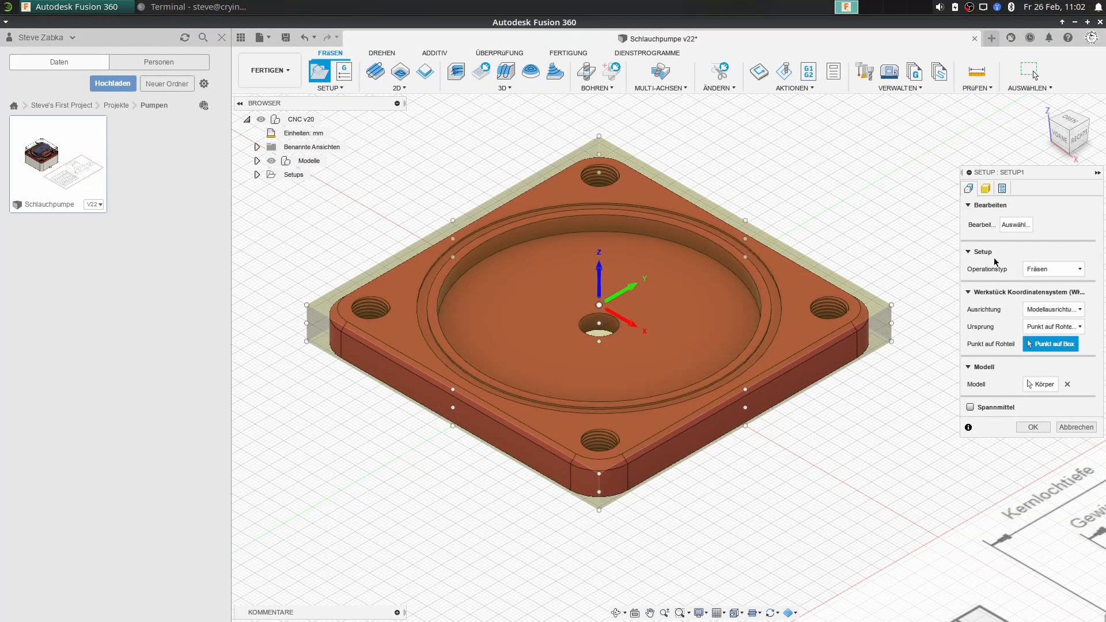
middle_click_drag(807, 343, 747, 356)
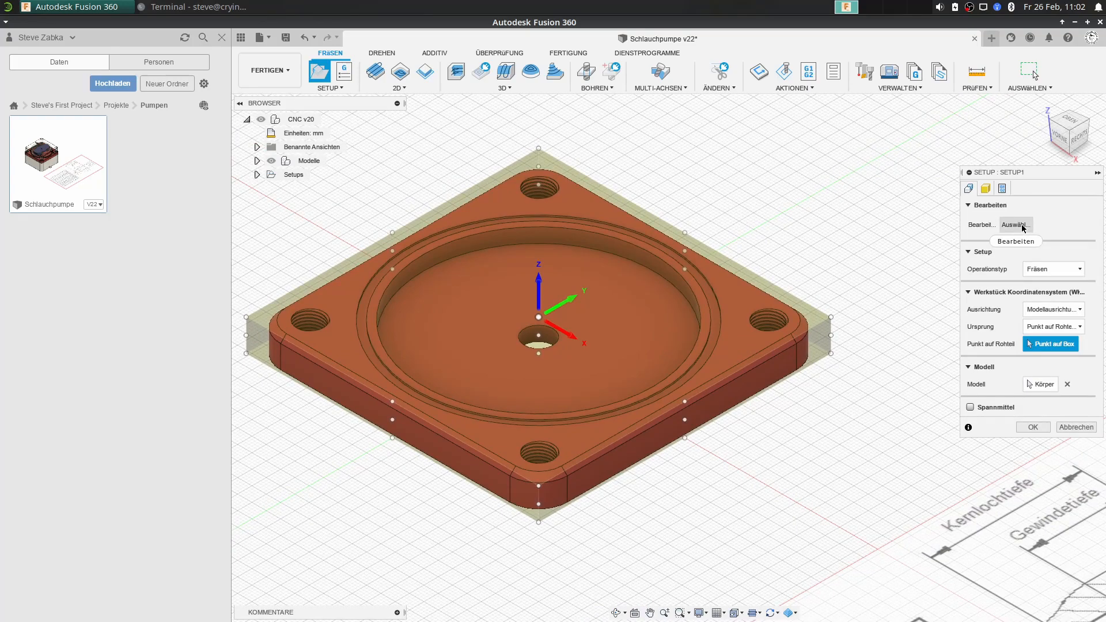
Create a new local milling machine with the Generic 3-axis configuration from the setup's machine selection.
left_click(1015, 225)
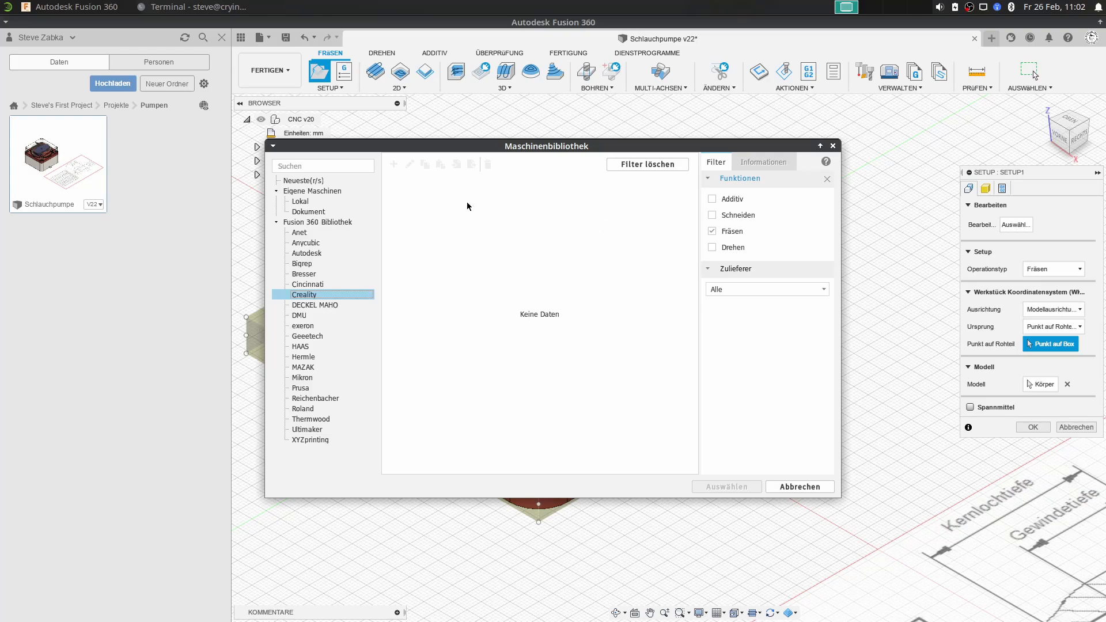
left_click(332, 201)
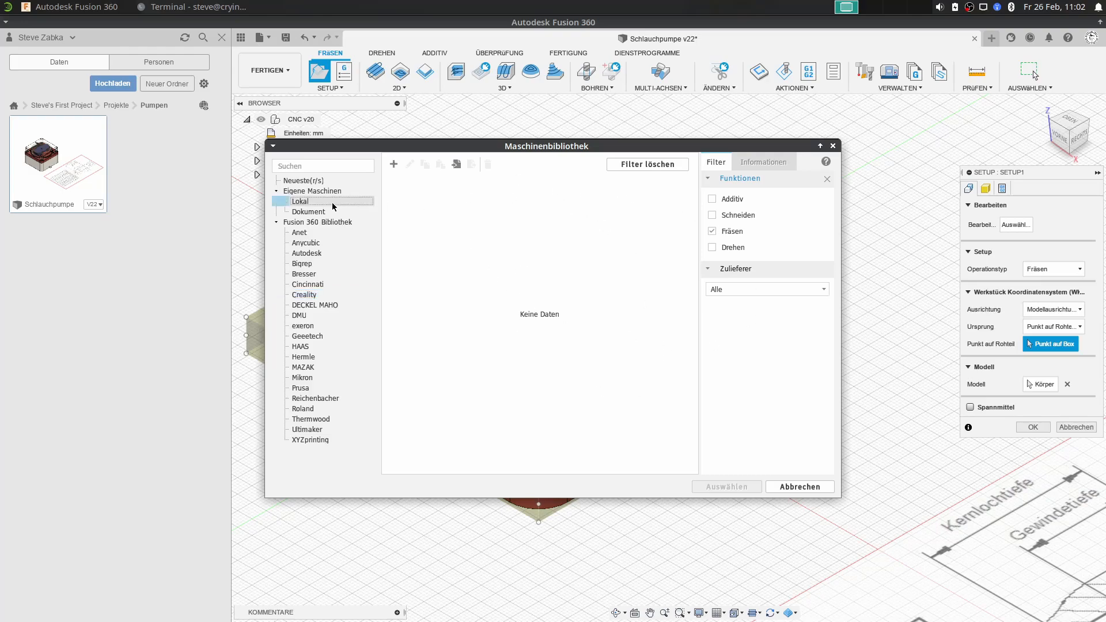
left_click(393, 164)
left_click(416, 158)
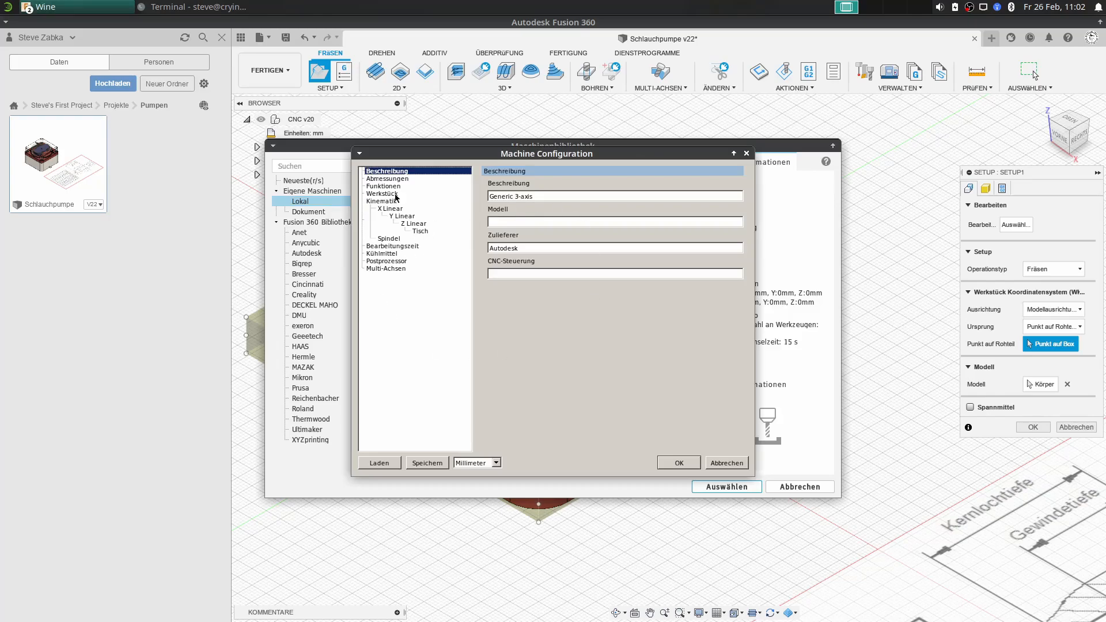
left_click(679, 462)
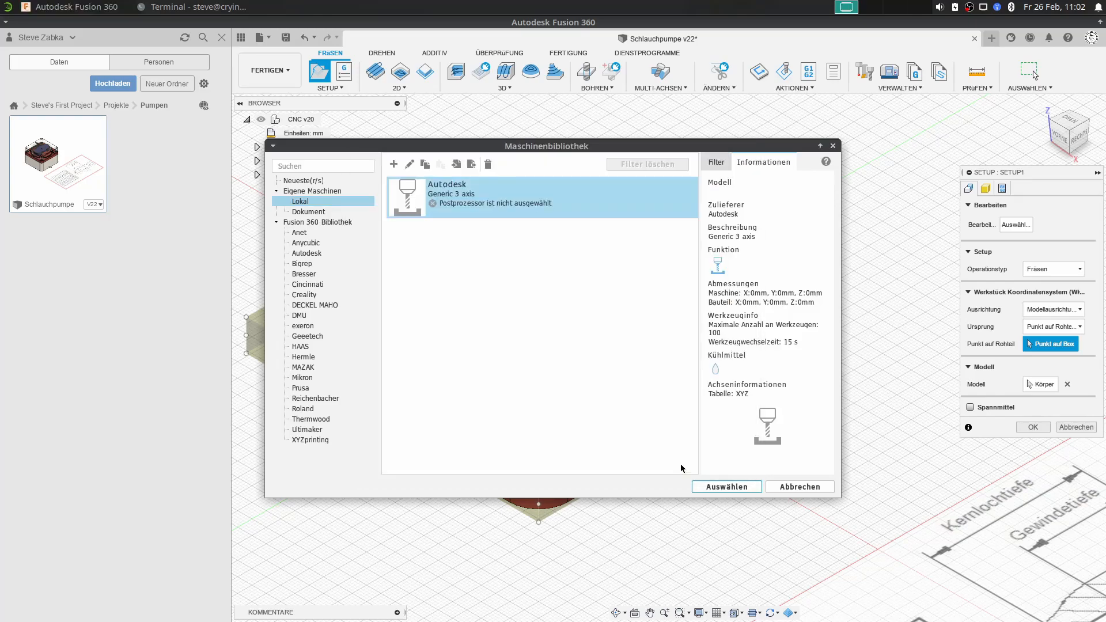
Assign the local Generic 3-axis machine to the setup and remove it from the setup again.
left_click(608, 199)
left_click(726, 487)
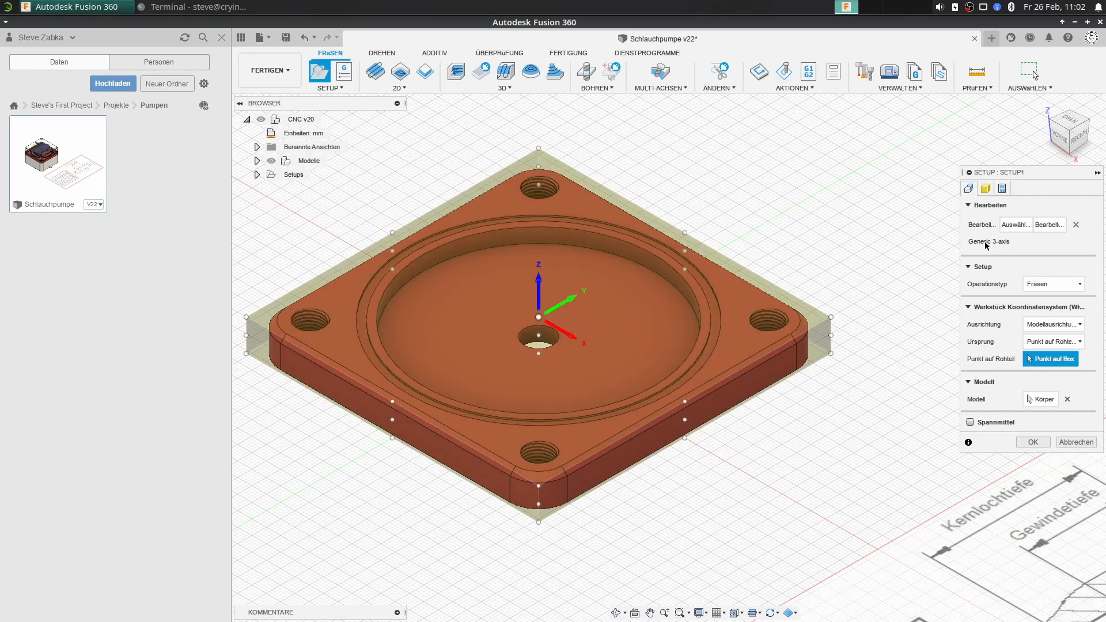
left_click(1077, 225)
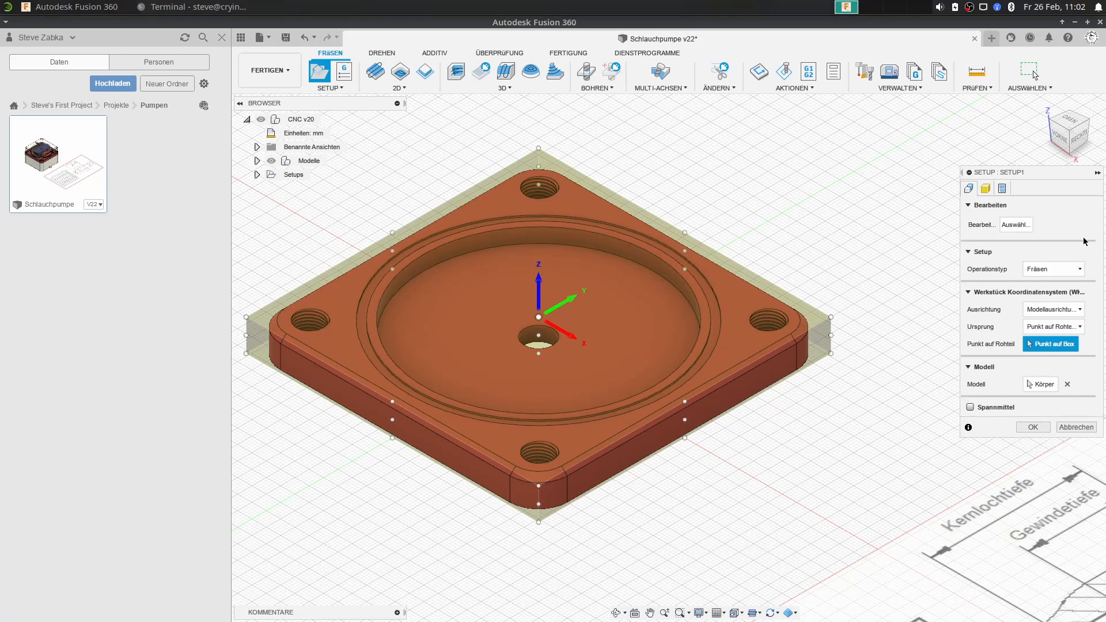
View the setup's Operationstyp choices and switch the Spannmittel option on and off again.
left_click(1028, 270)
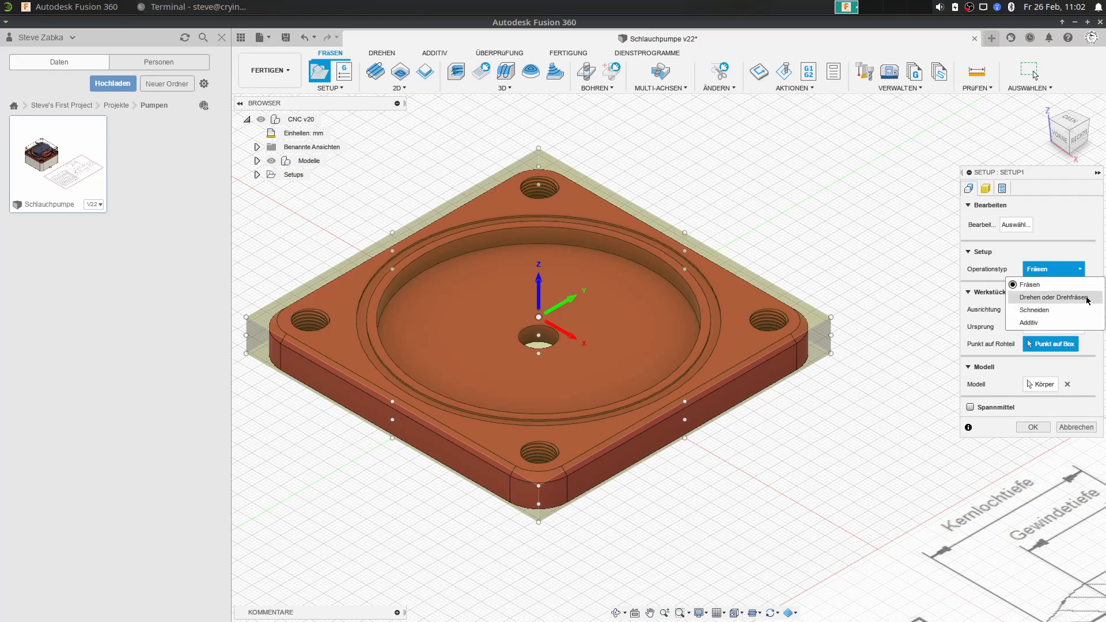
left_click(990, 264)
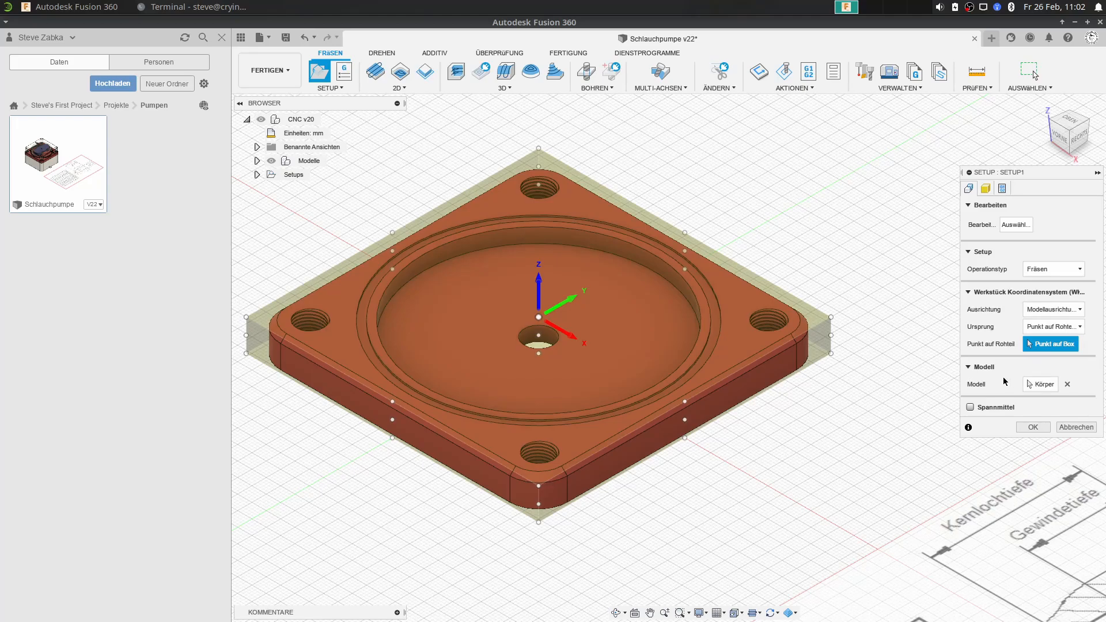
left_click(971, 407)
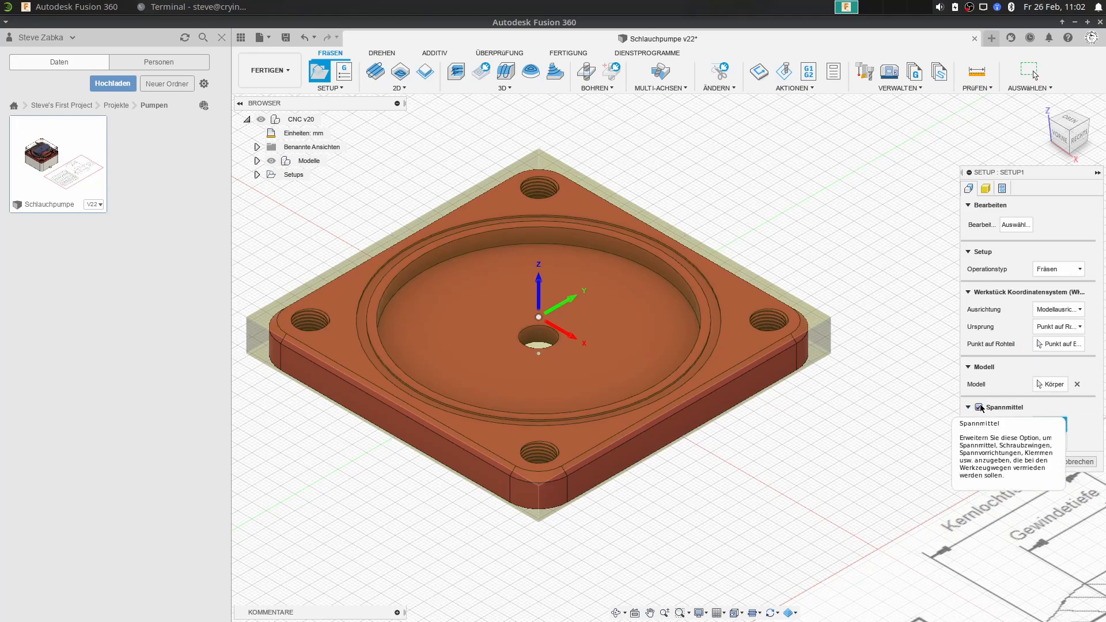
left_click(979, 407)
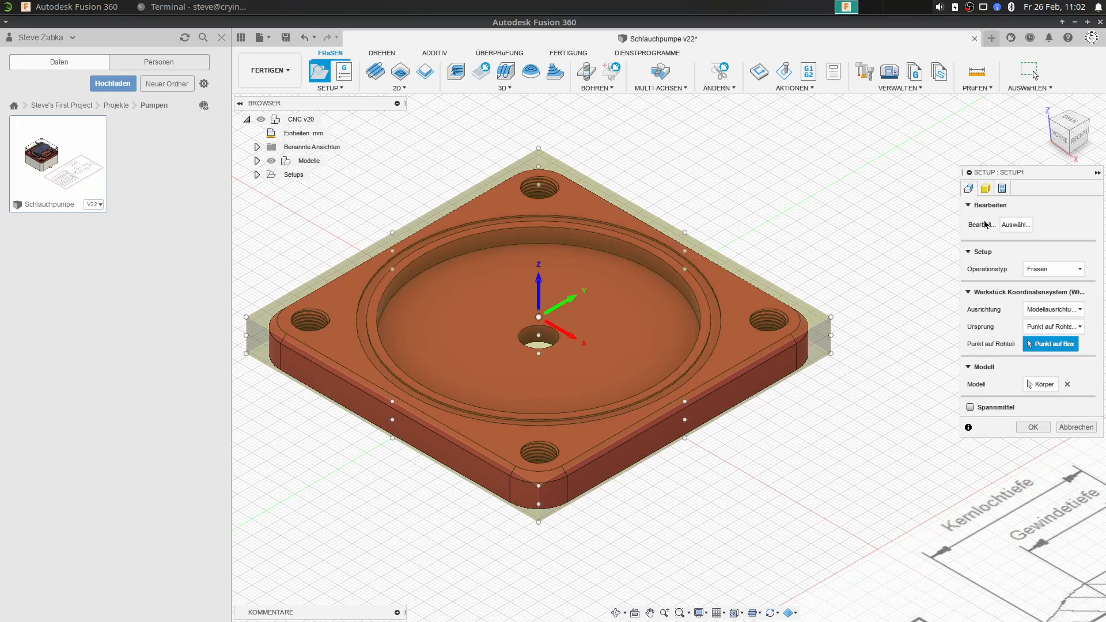
Set the stock's side offset (Rohteilversatz seitlich) to 5 mm.
left_click(985, 189)
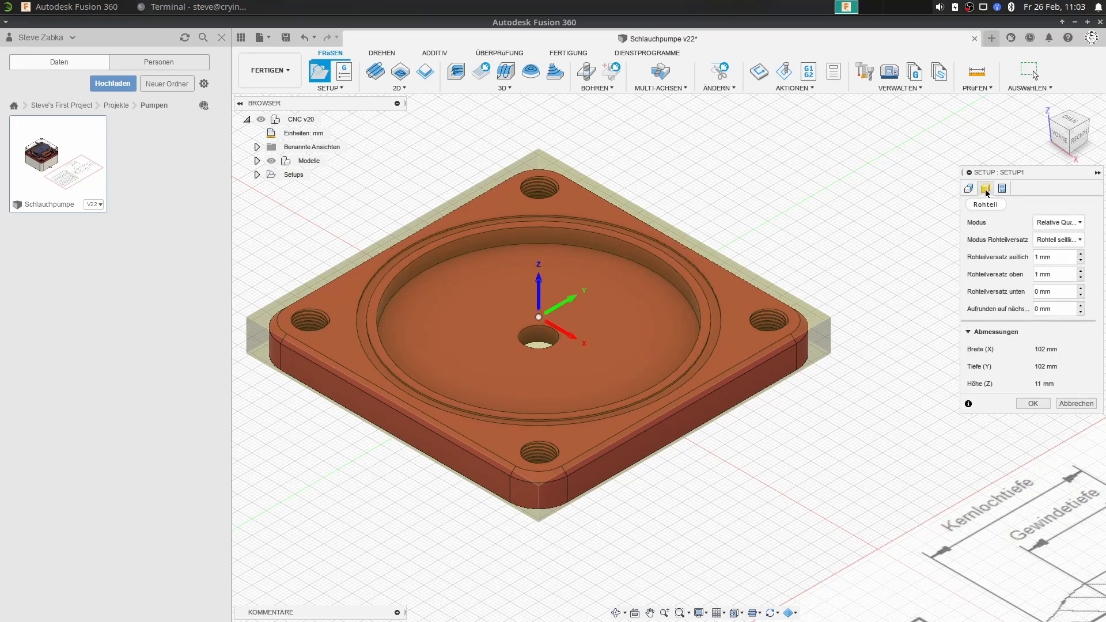
left_click(1064, 122)
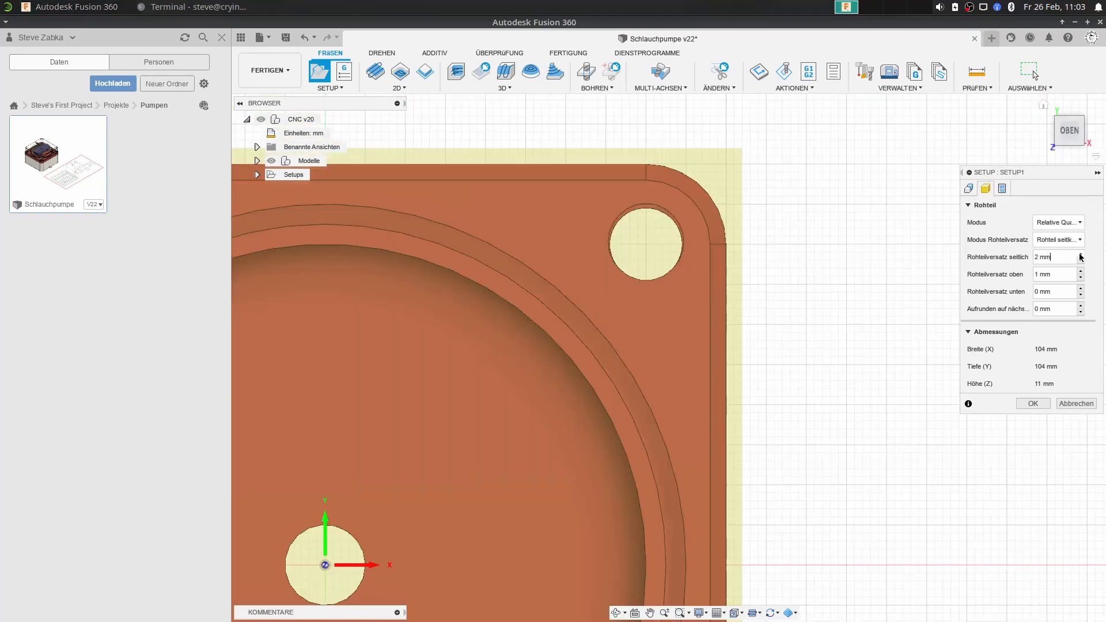
left_click(1079, 254)
left_click(1080, 253)
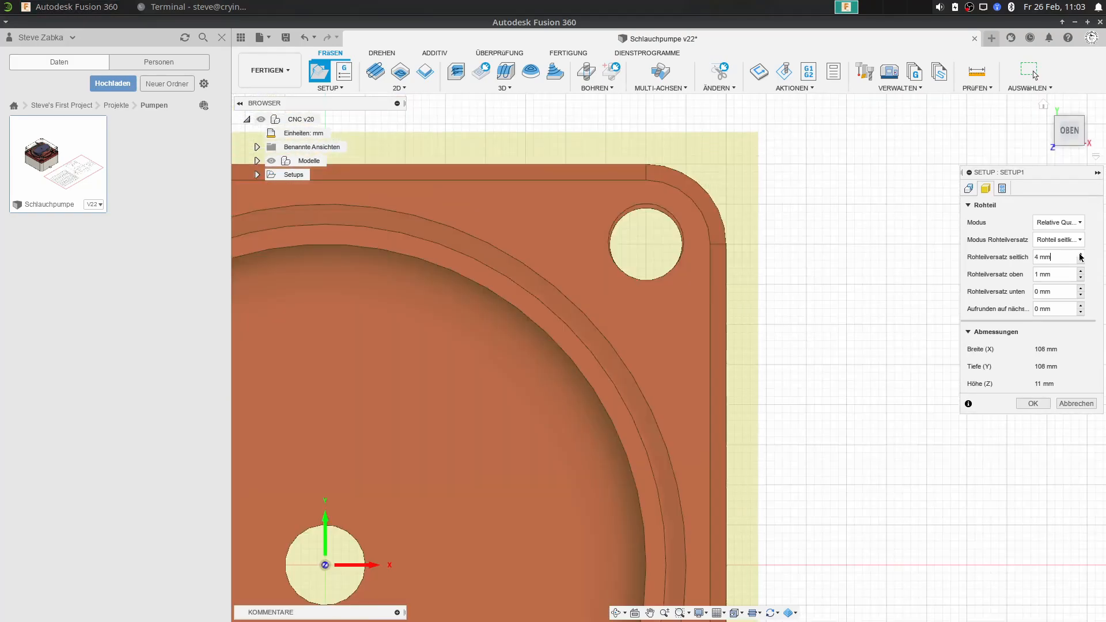
left_click(1080, 254)
scroll(693, 258, "down", 5)
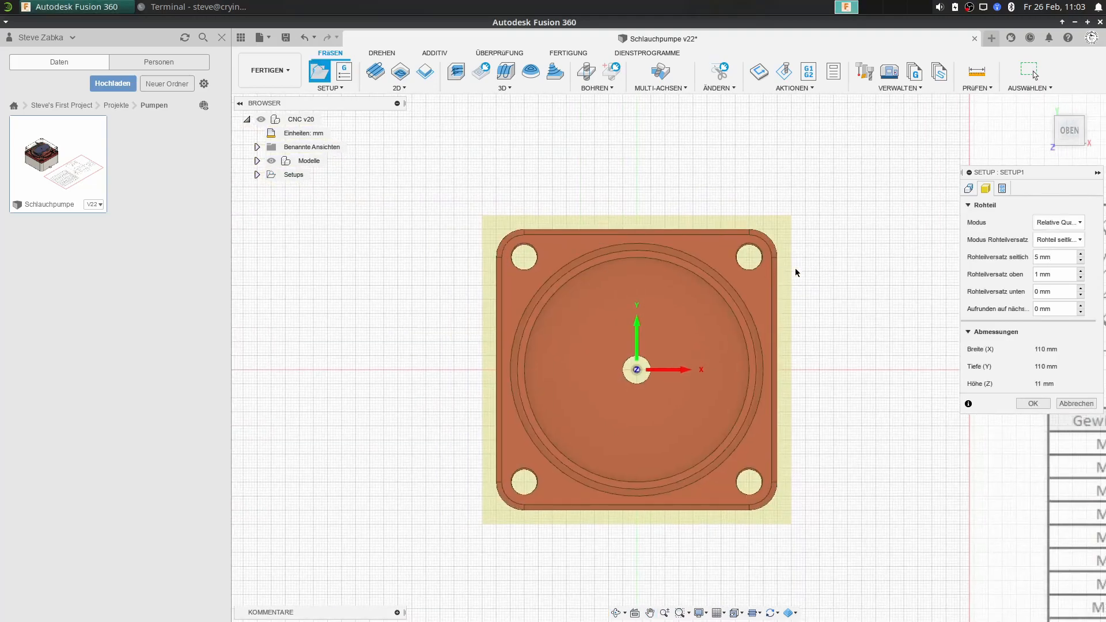
Check the stock around the plate from the right-hand side and finish creating the milling setup.
left_click(1062, 127)
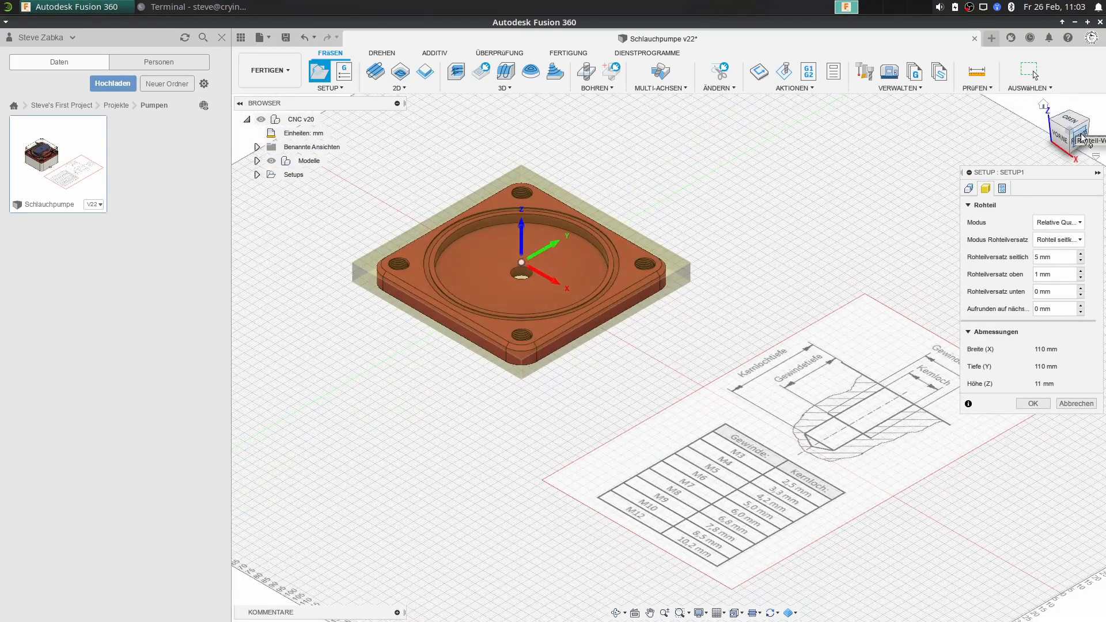
left_click(1079, 136)
scroll(748, 348, "up", 5)
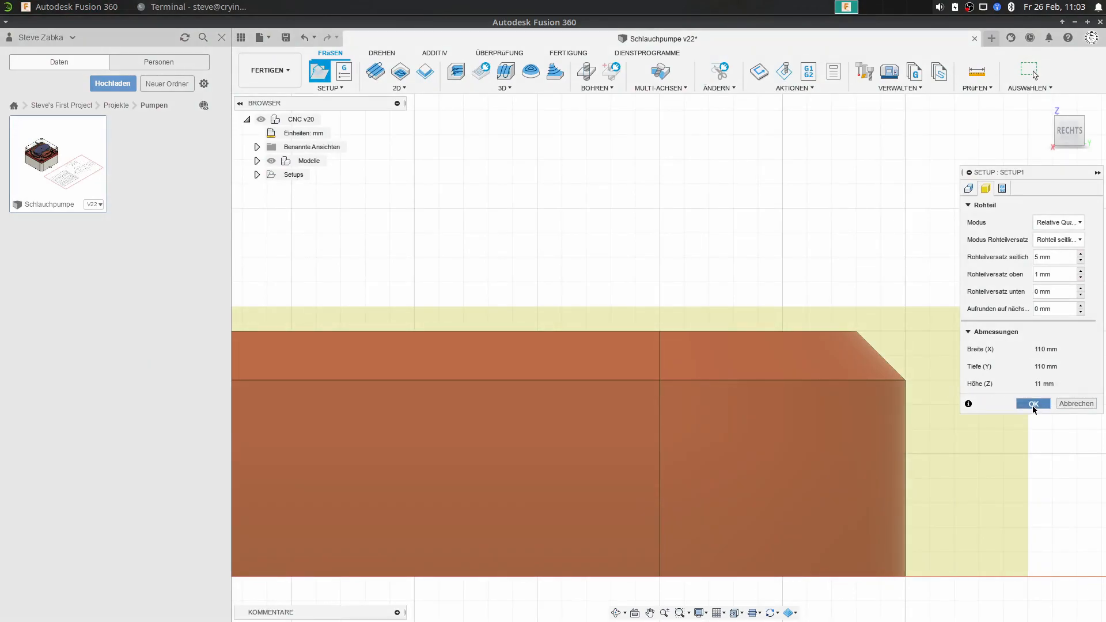
left_click(1032, 404)
scroll(814, 329, "down", 3)
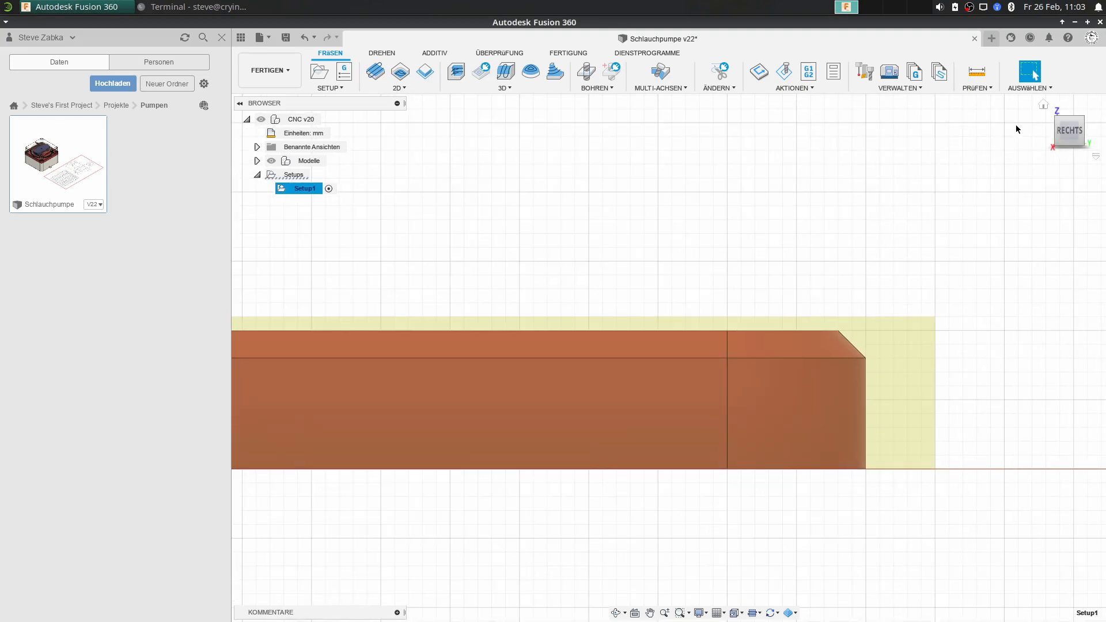
left_click(1043, 105)
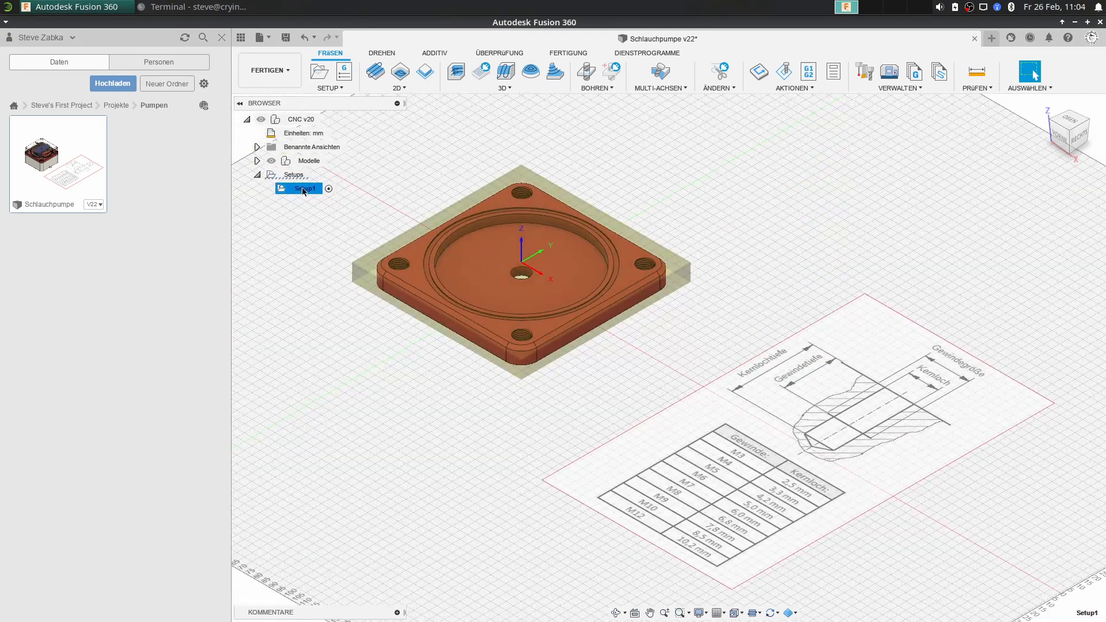
Start a Planen operation for removing the stock above the plate and filter its tool selection to Fräsen tools of type Planfräser.
scroll(649, 313, "up", 5)
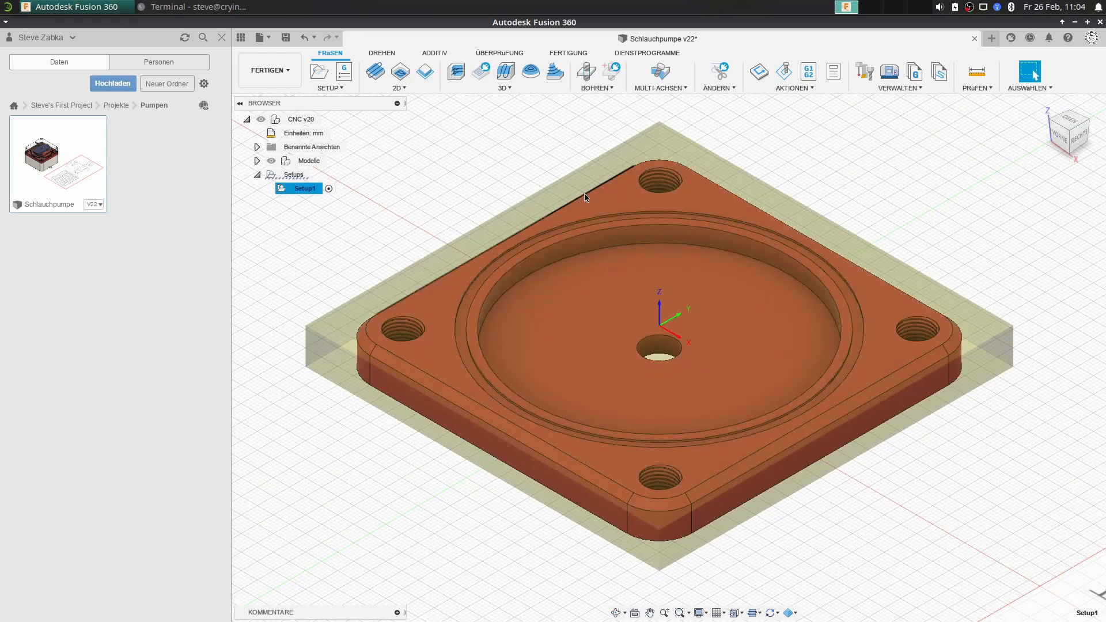
left_click(1078, 143)
scroll(596, 476, "up", 6)
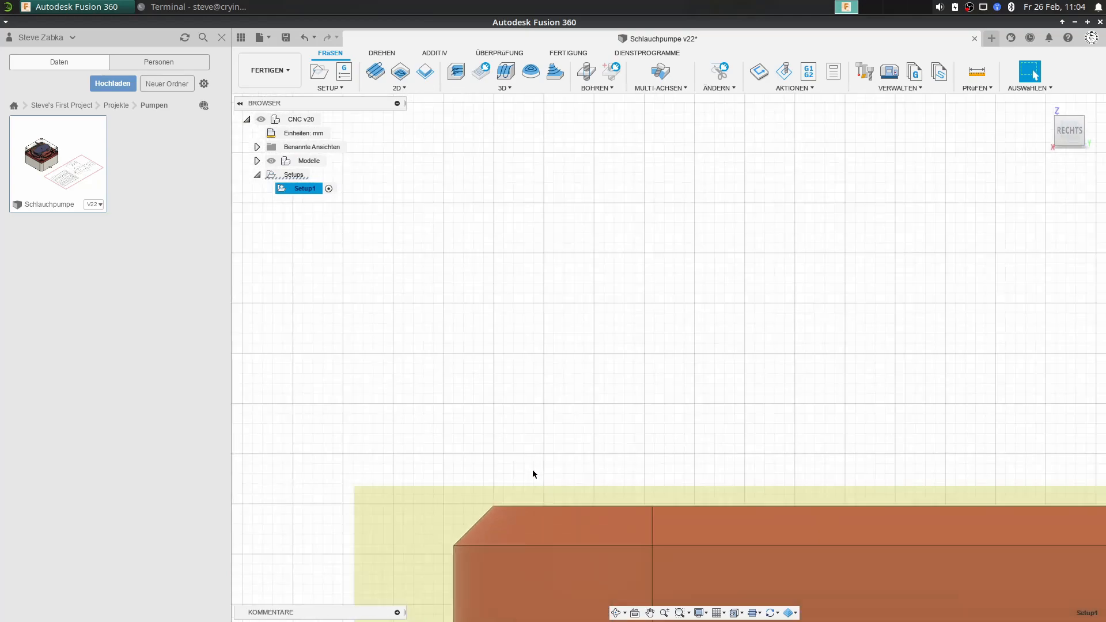
middle_click_drag(510, 509, 474, 395)
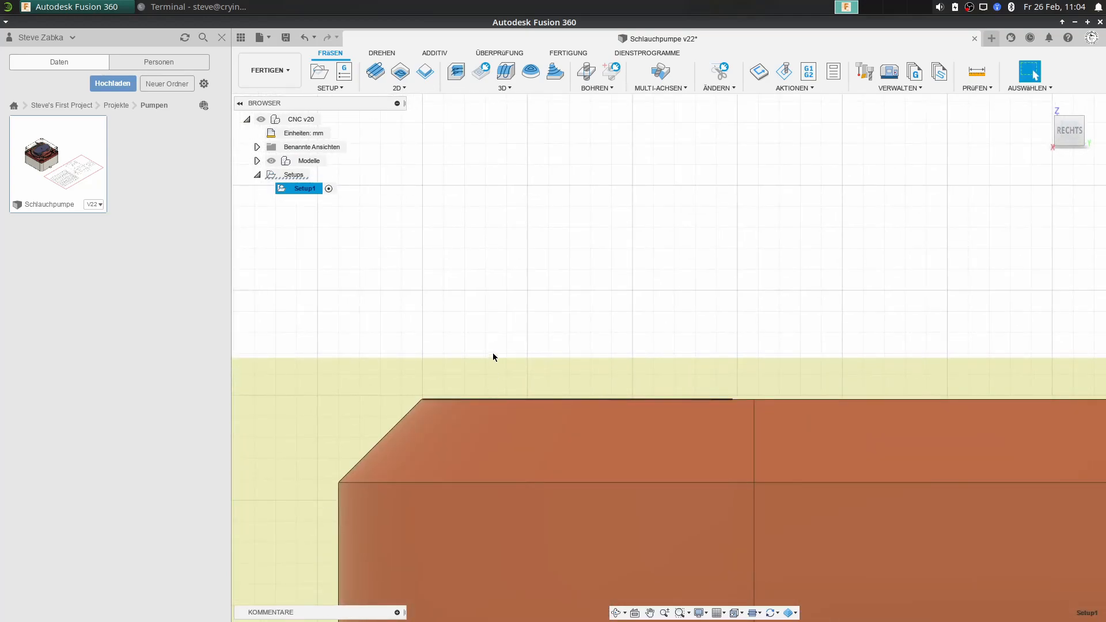
left_click(1043, 106)
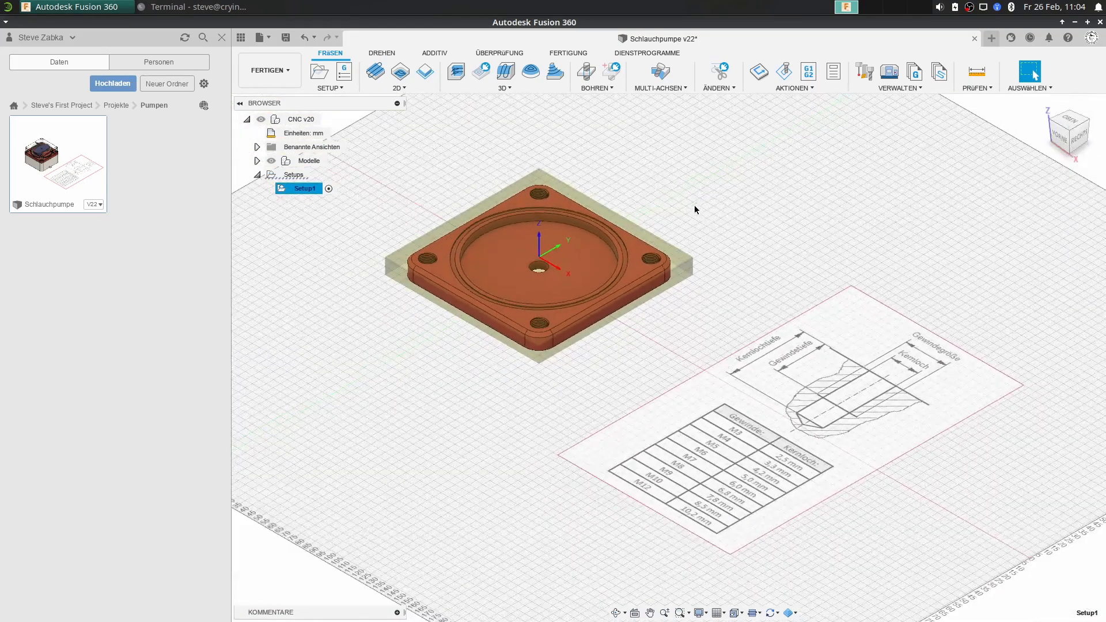
left_click(375, 72)
scroll(632, 321, "up", 5)
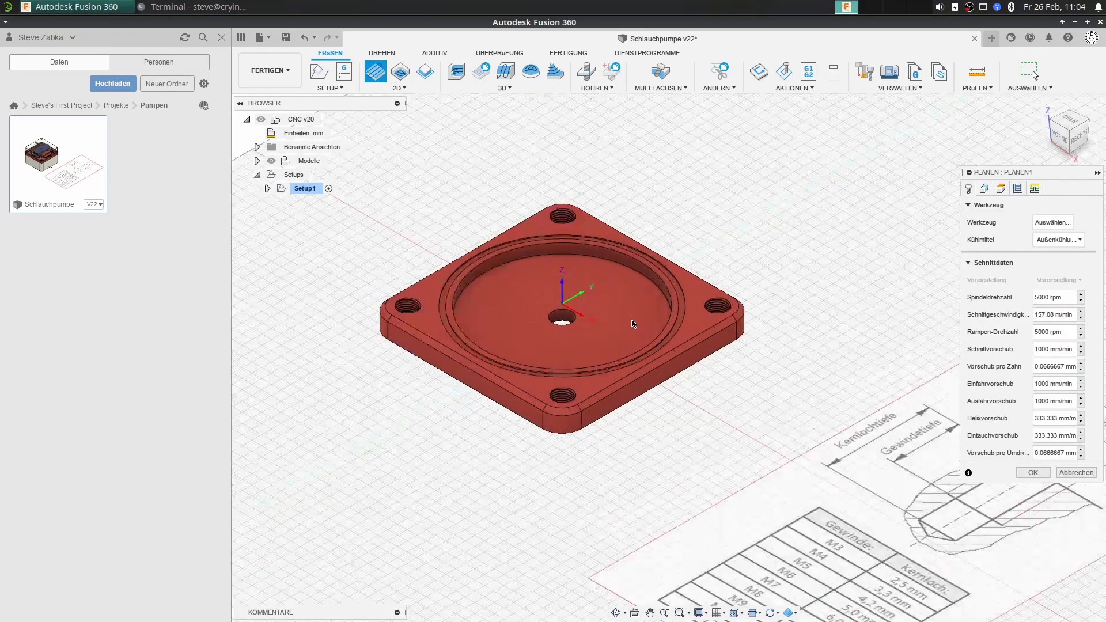
middle_click_drag(627, 291, 731, 291)
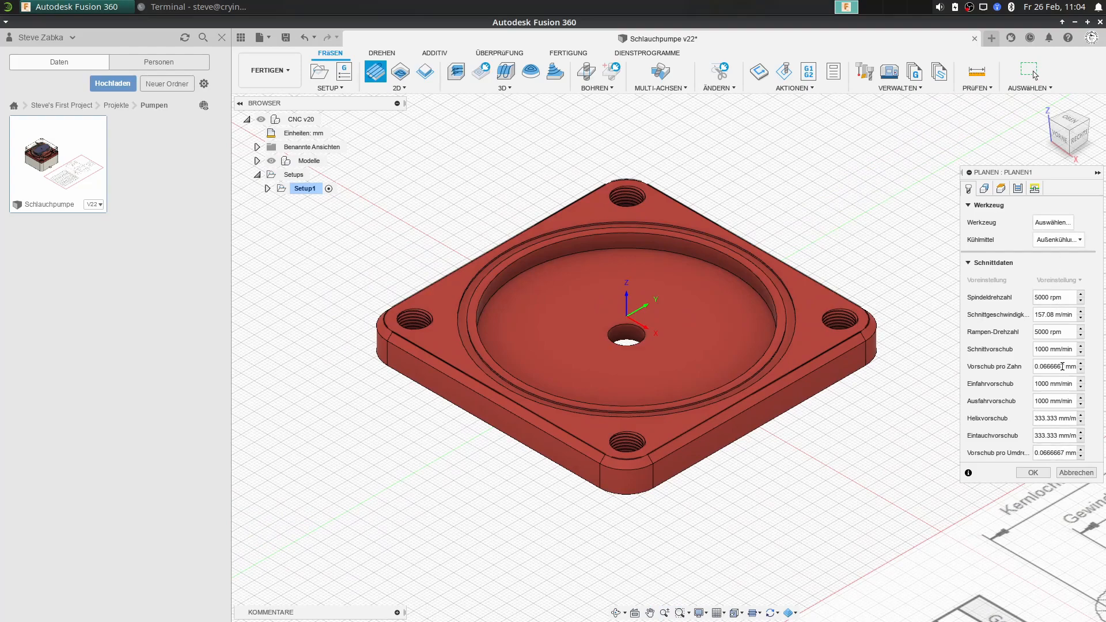
left_click(1048, 224)
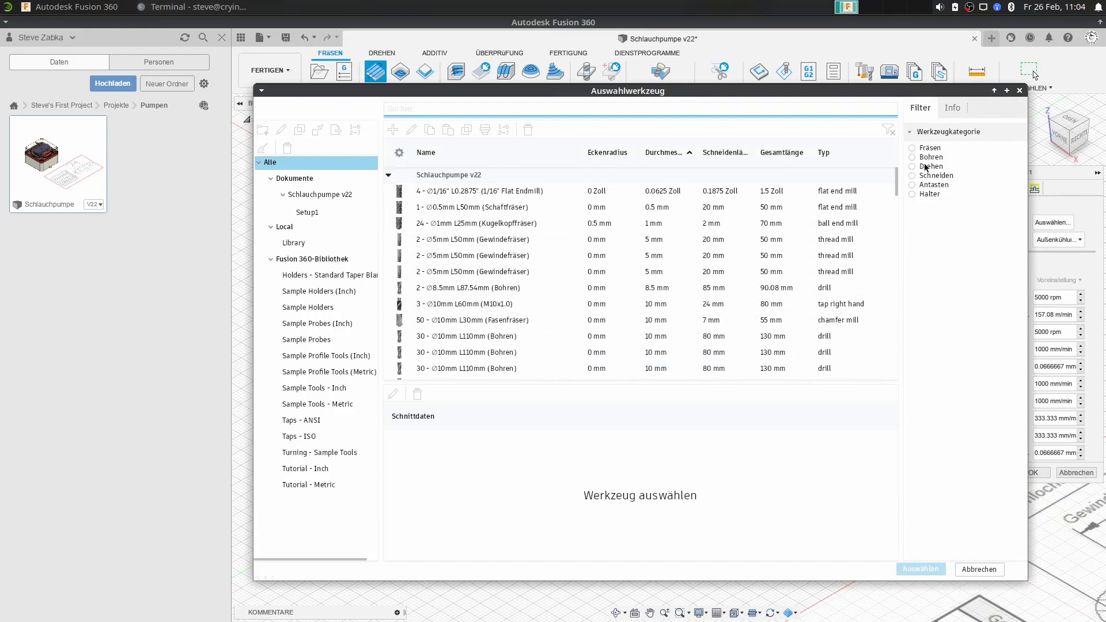
left_click(911, 148)
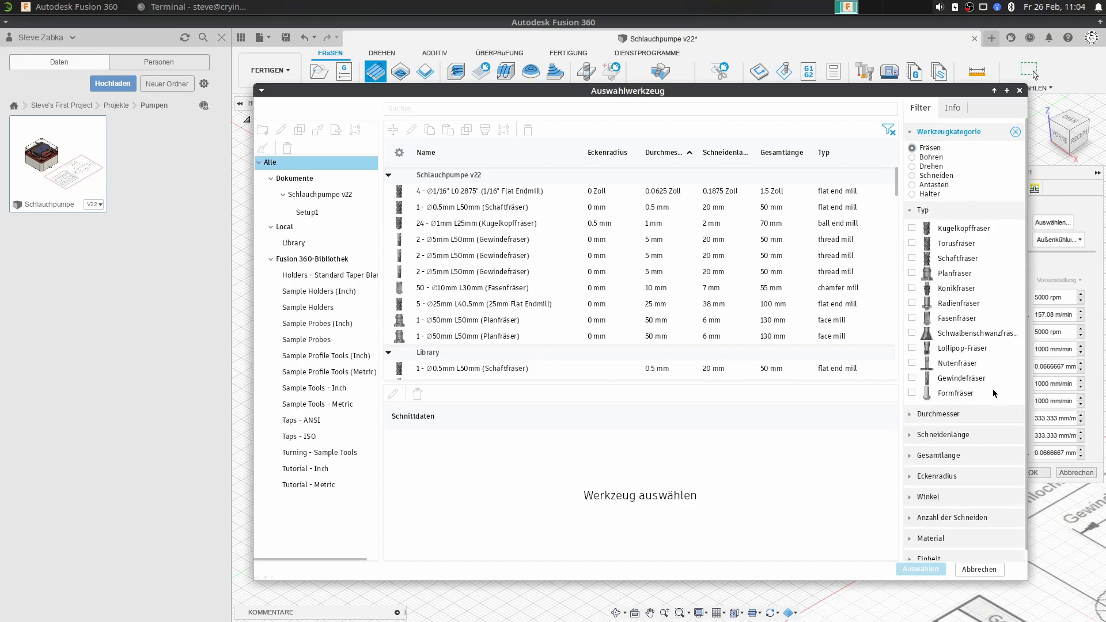
left_click(912, 274)
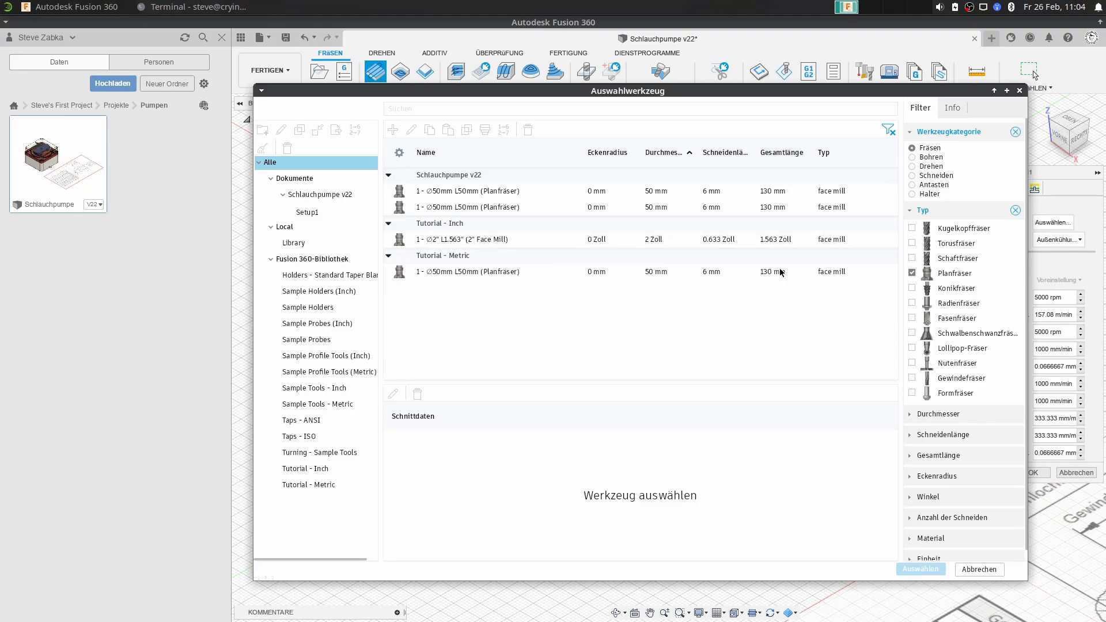
Review the data of the 50 mm Planfräser from the Tutorial - Metric library and choose it as the facing tool.
left_click(495, 272)
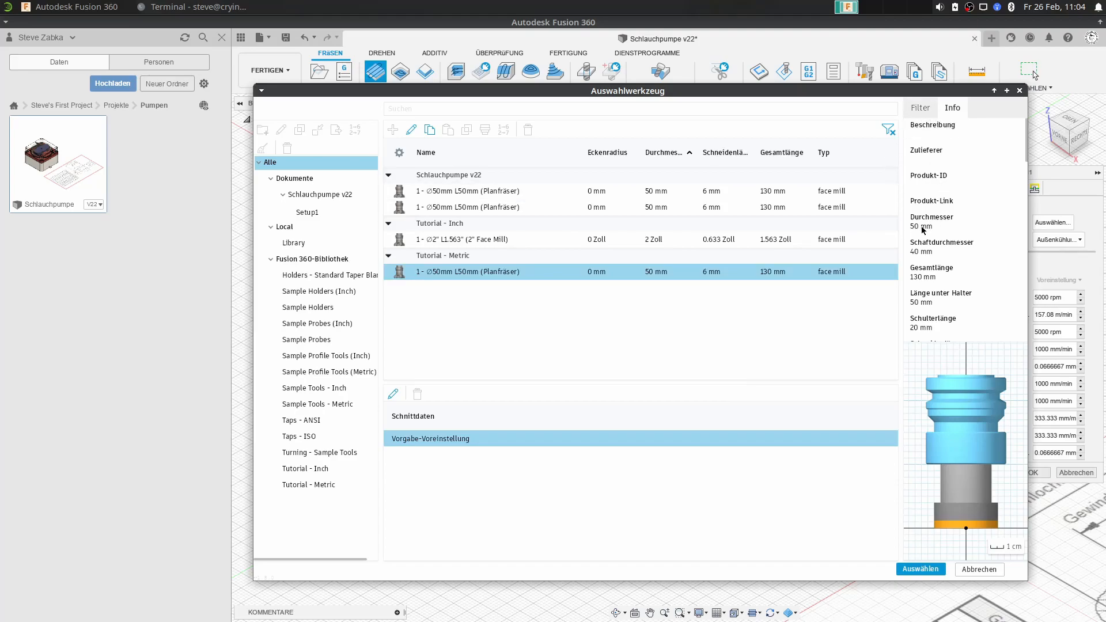
scroll(948, 259, "down", 2)
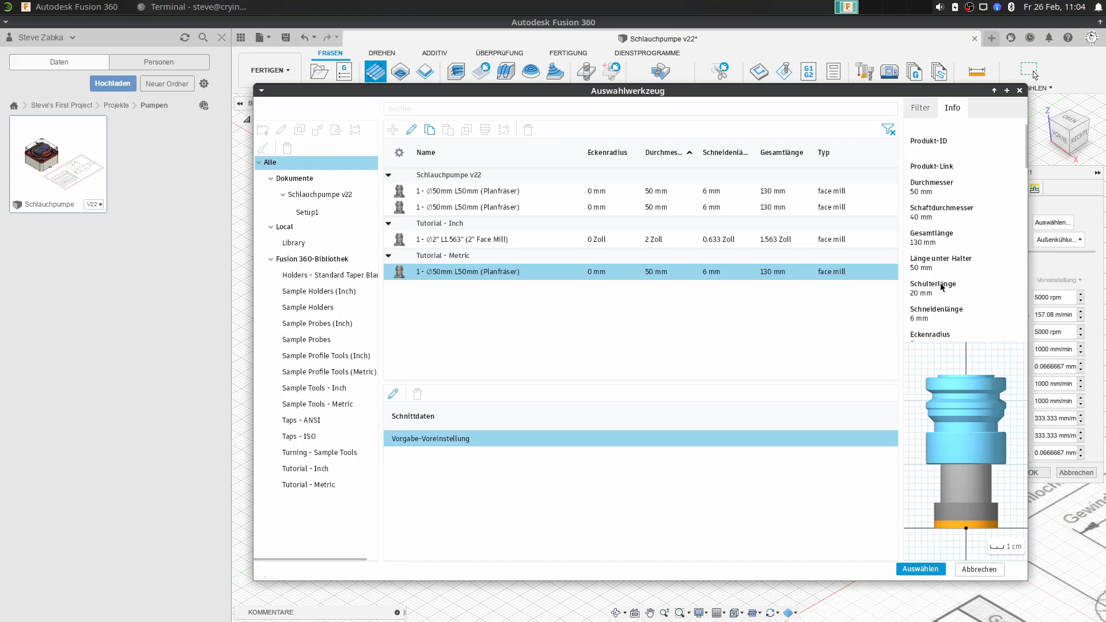
scroll(976, 283, "down", 6)
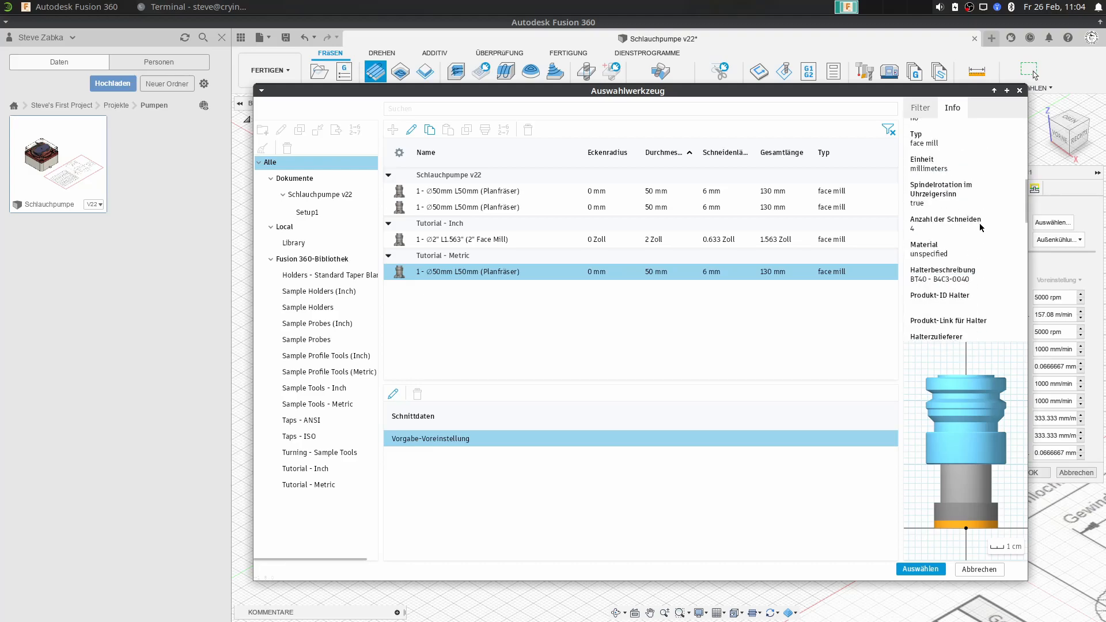
scroll(982, 234, "down", 4)
scroll(947, 238, "down", 1)
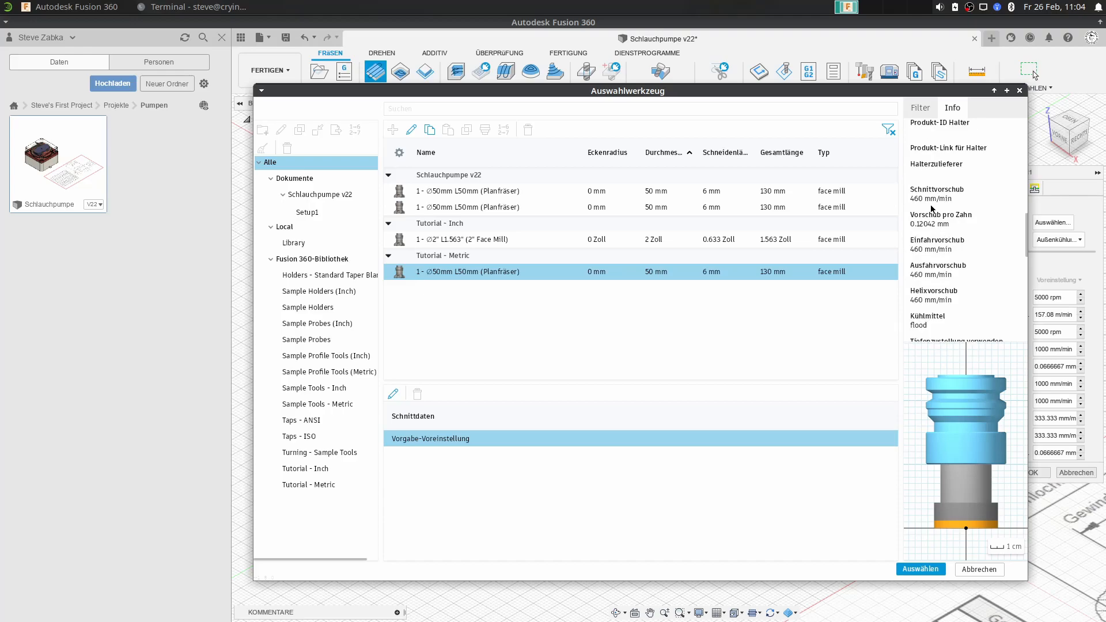
scroll(973, 227, "down", 12)
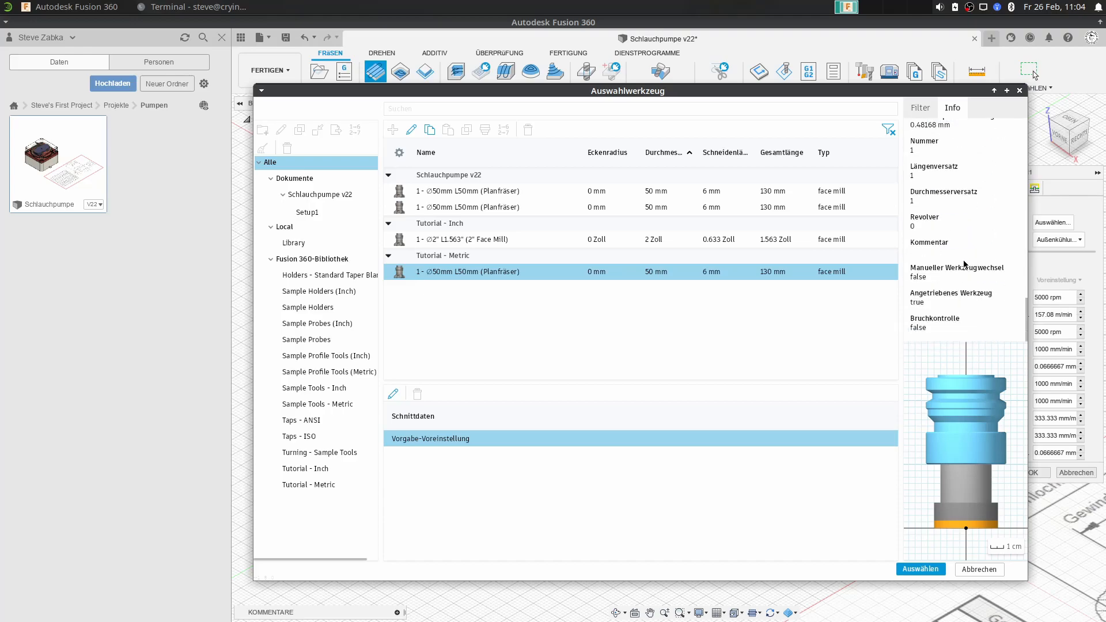
left_click(931, 569)
Inspect the chosen face mill above the plate and review the available Kühlmittel options without changing the selection.
middle_click_drag(845, 385, 761, 473)
scroll(760, 464, "down", 2)
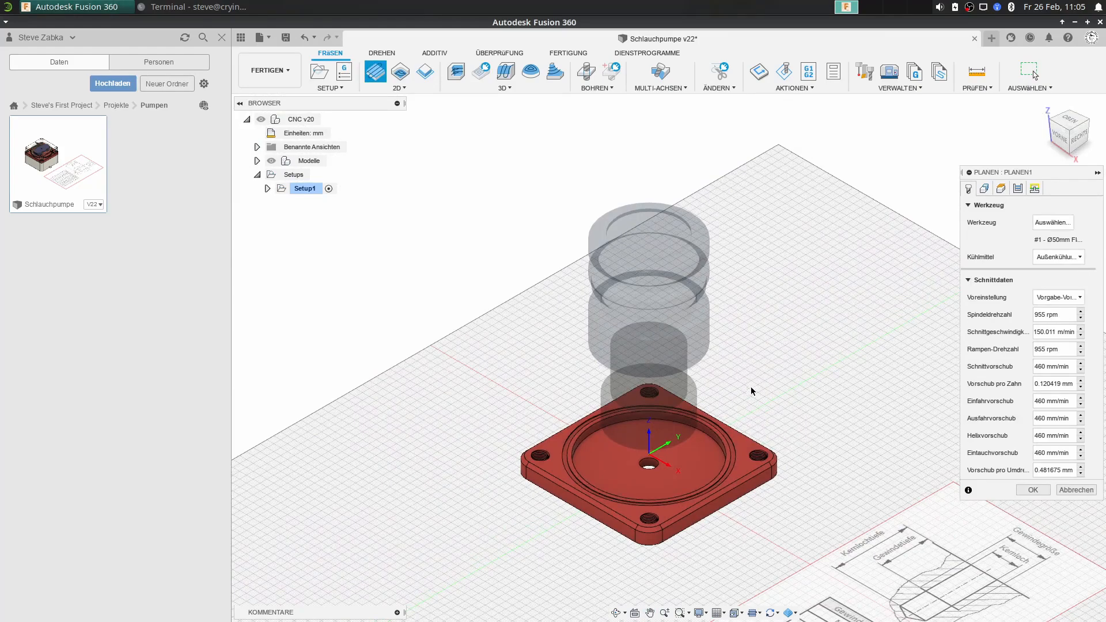
middle_click_drag(799, 386, 822, 413)
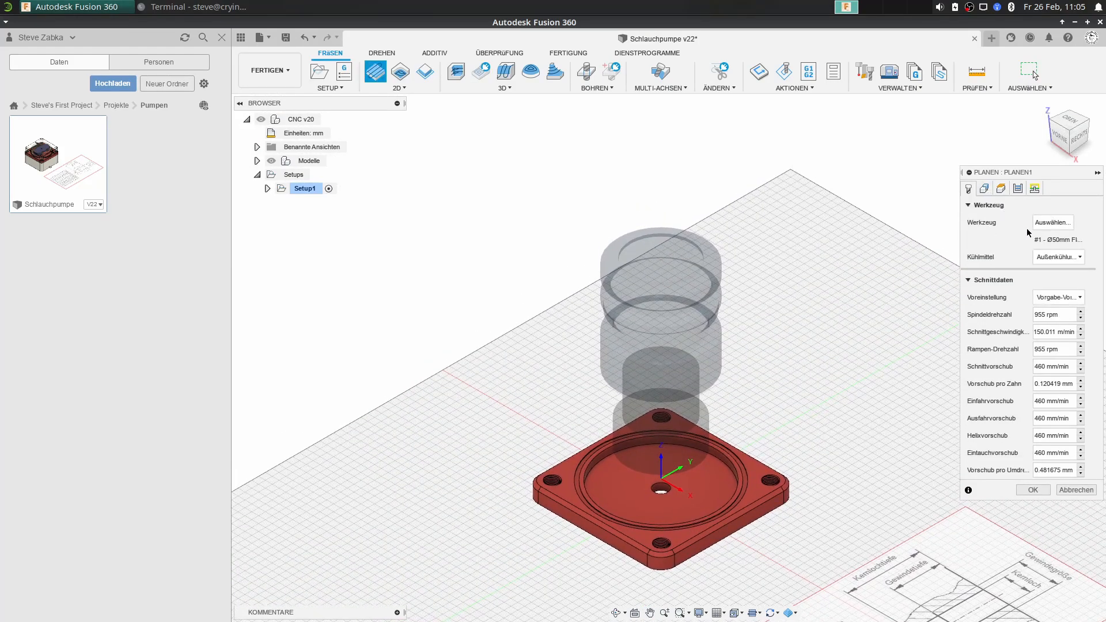
left_click(1049, 255)
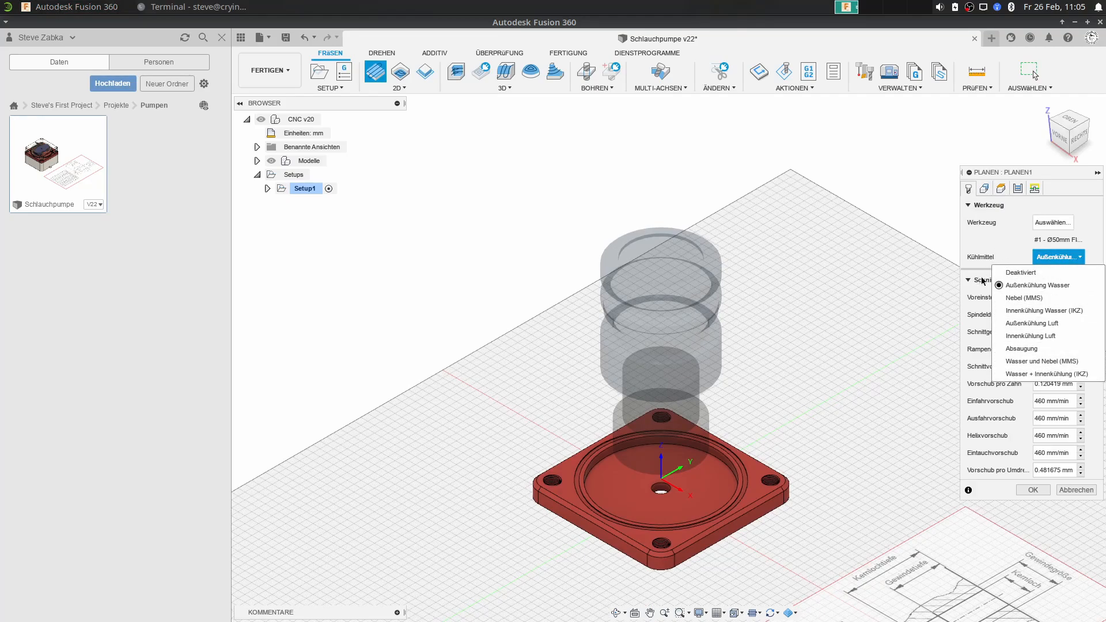
left_click(975, 293)
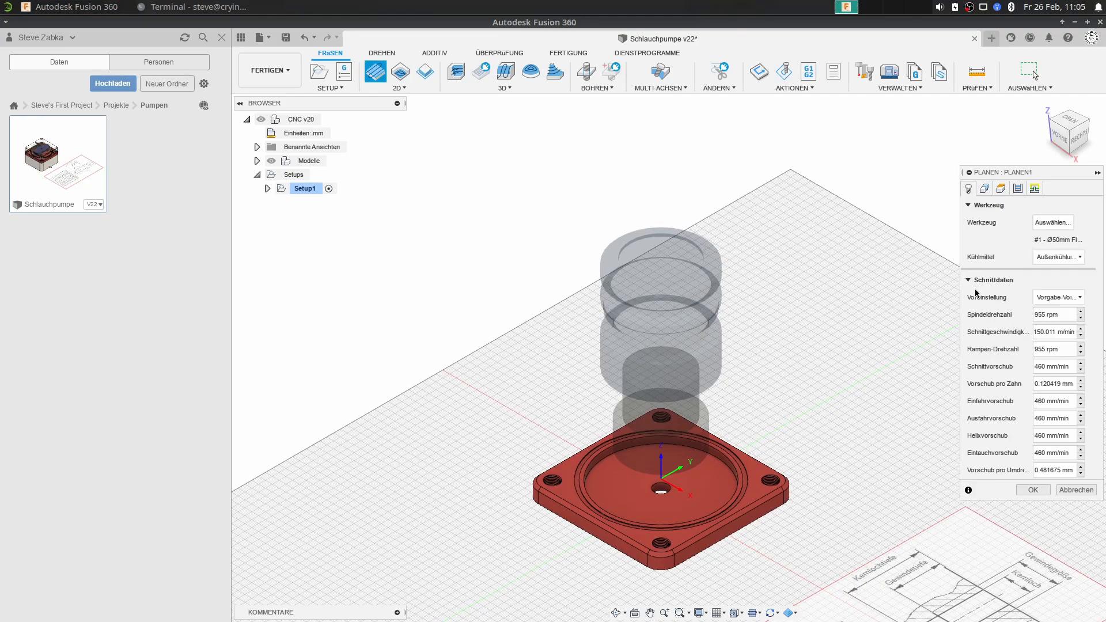
Review the Planen operation's height settings from Sicherheitshöhe to Endhöhe, checking the plate in isometric and right-side views.
left_click(1002, 188)
middle_click_drag(851, 461, 762, 324)
scroll(762, 323, "up", 5)
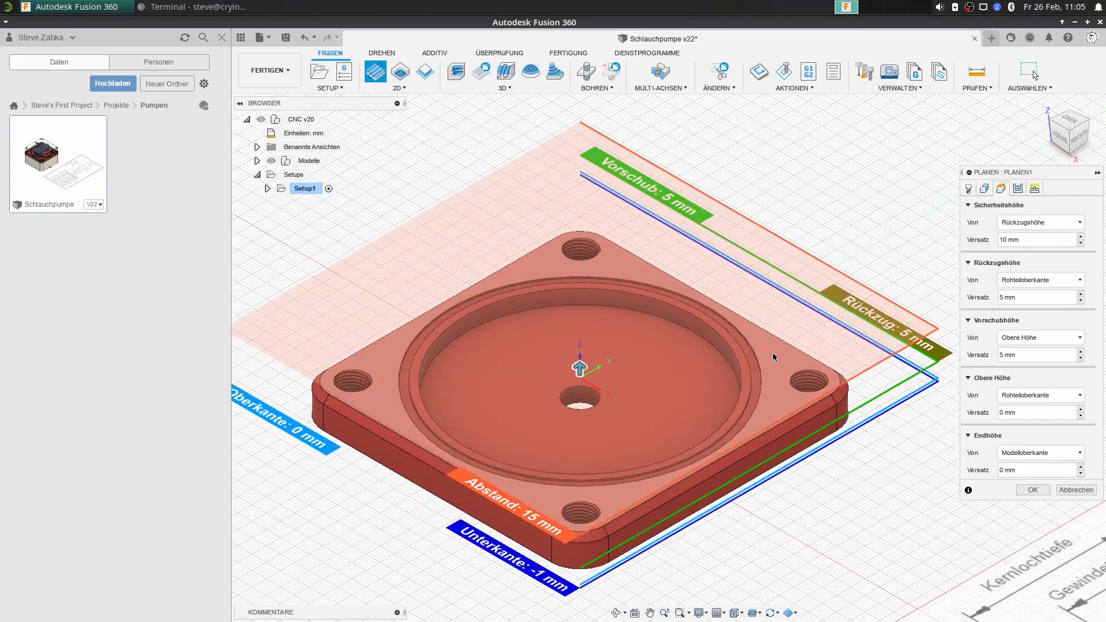
scroll(720, 369, "down", 1)
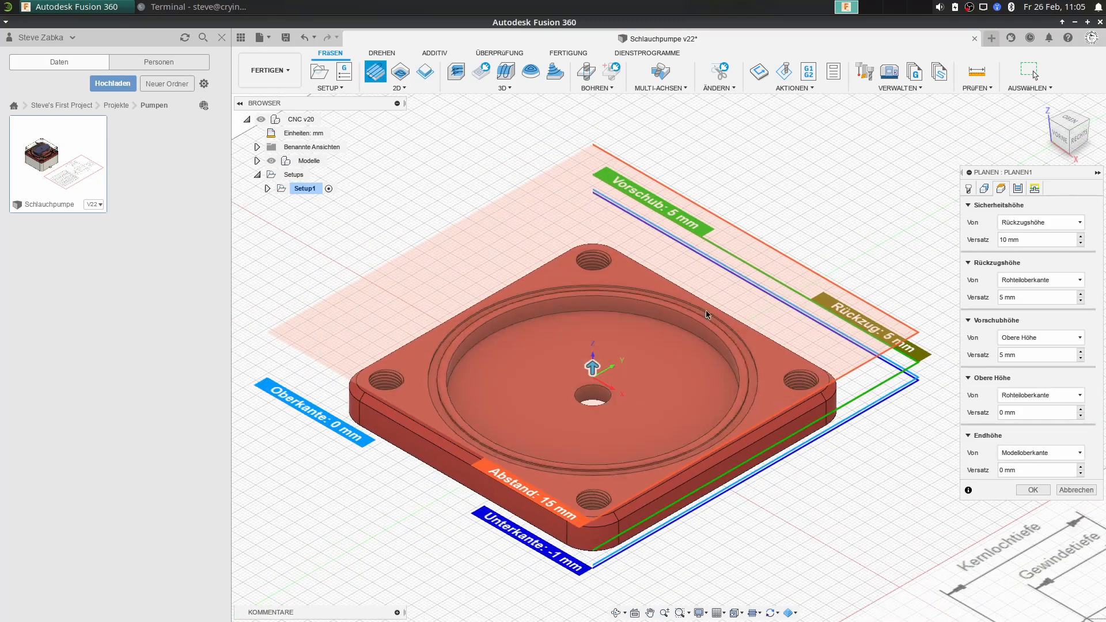
scroll(530, 192, "down", 1)
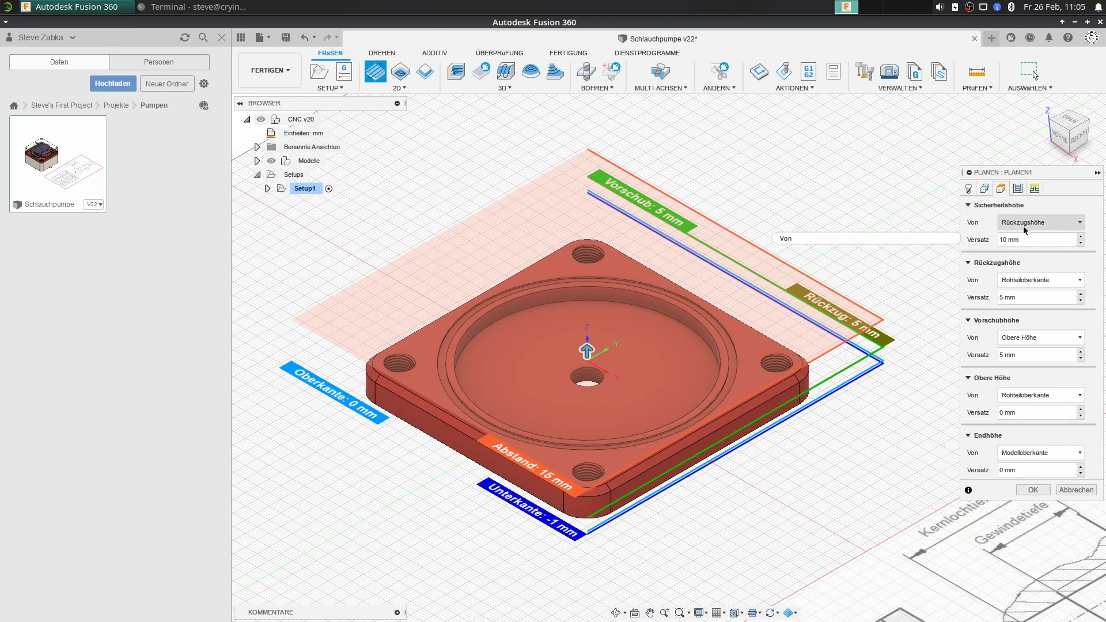
mouse_move(1023, 228)
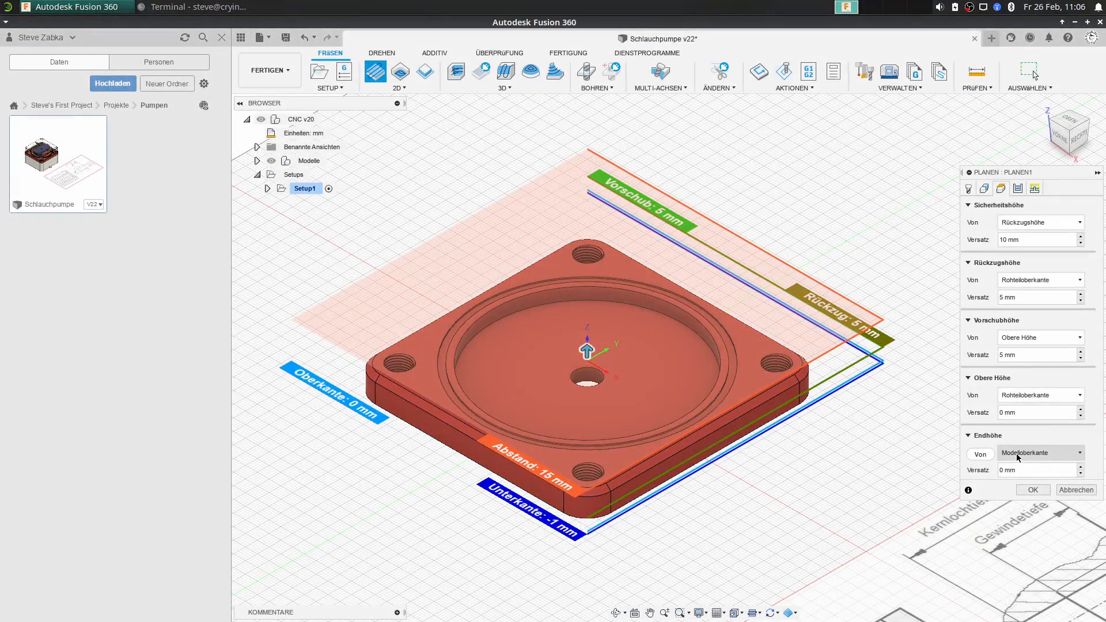
mouse_move(1018, 456)
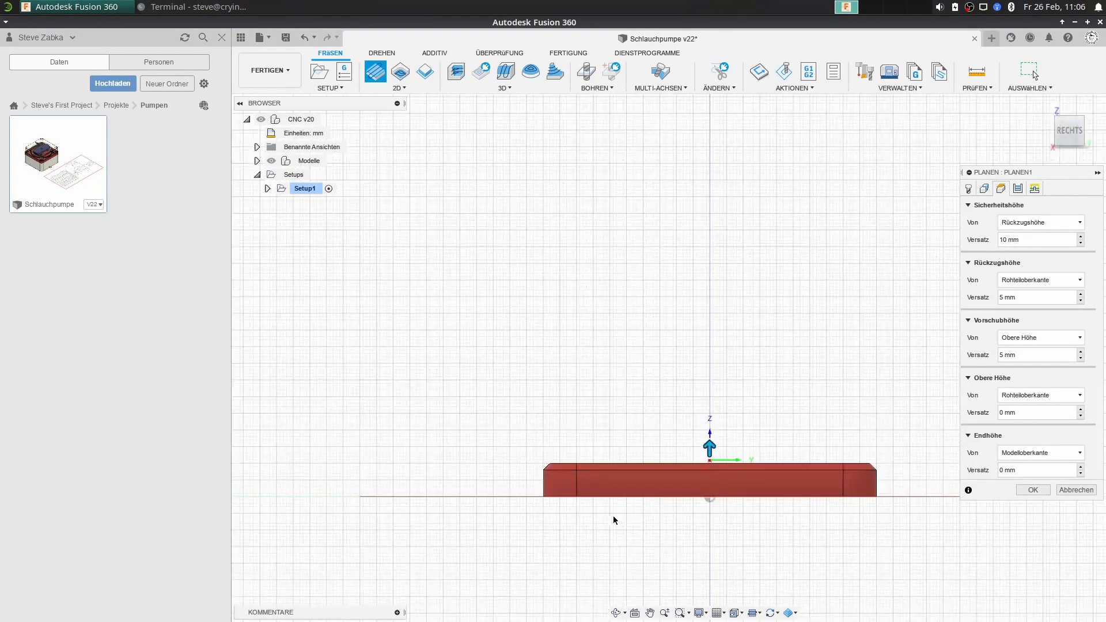
scroll(542, 504, "up", 3)
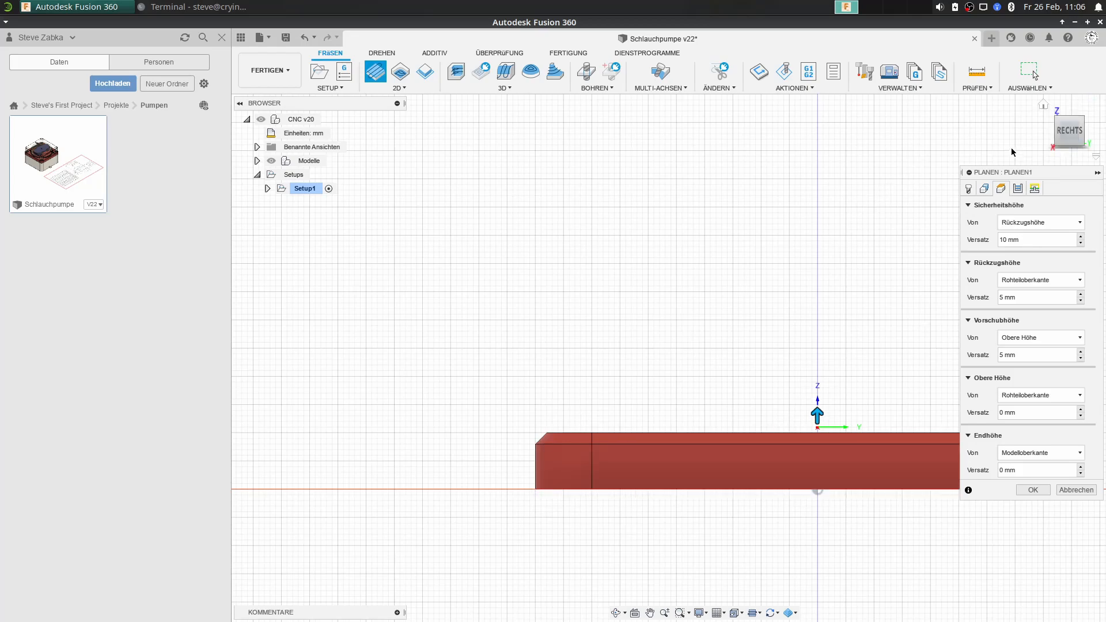
left_click(1043, 104)
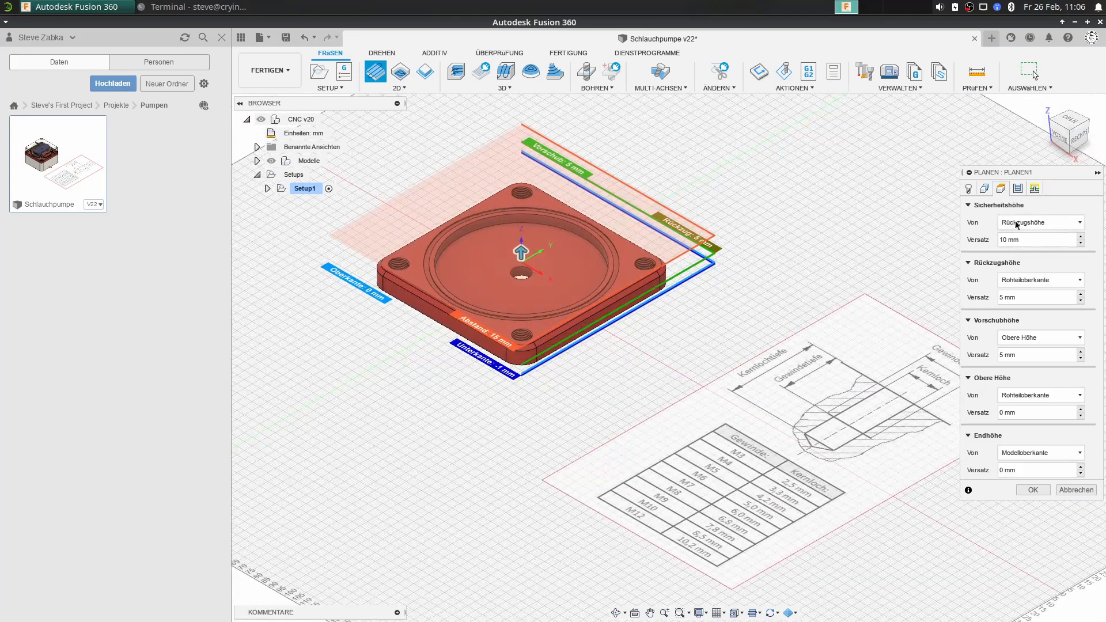
Review the Planen operation's Durchgänge settings, including the options under Tiefenschnitte and Rohteil-Aufmaß, leaving both disabled.
left_click(1018, 189)
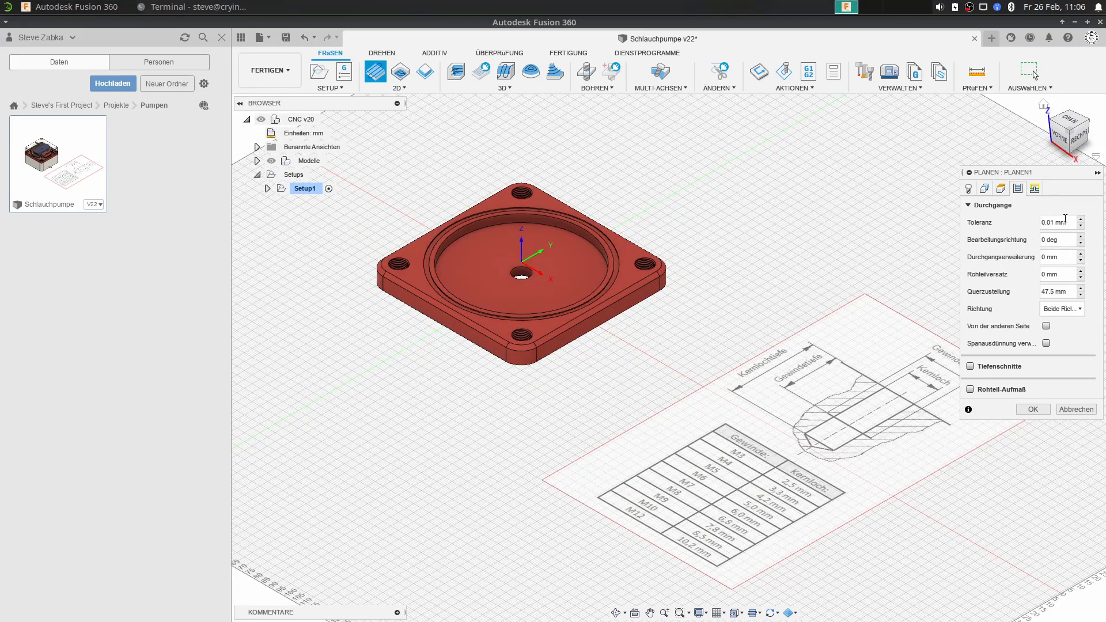
scroll(490, 262, "up", 5)
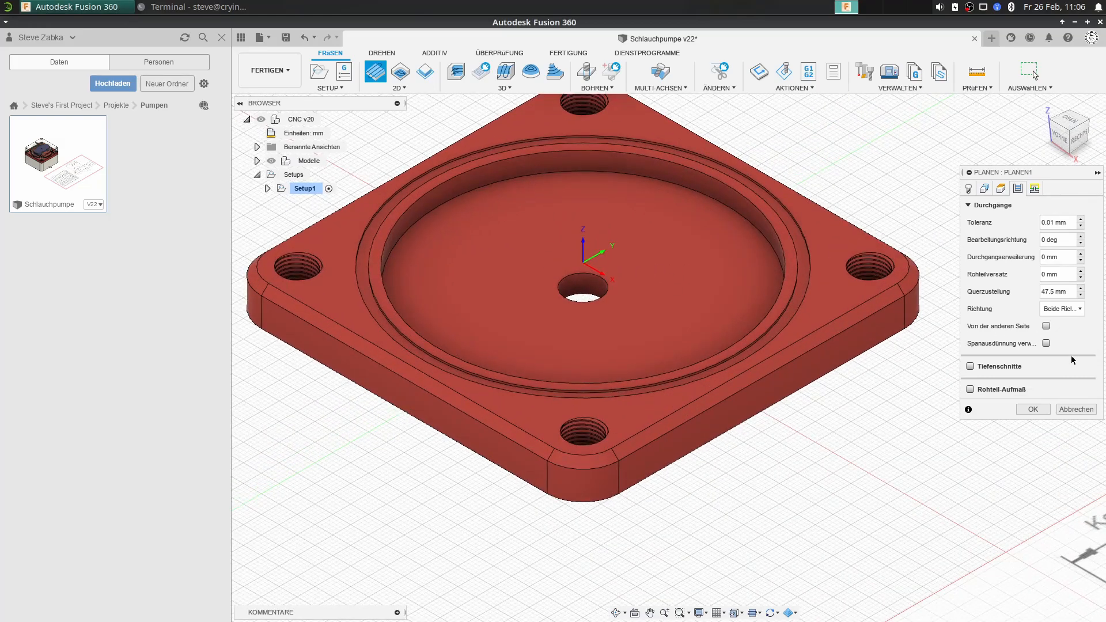
left_click(969, 366)
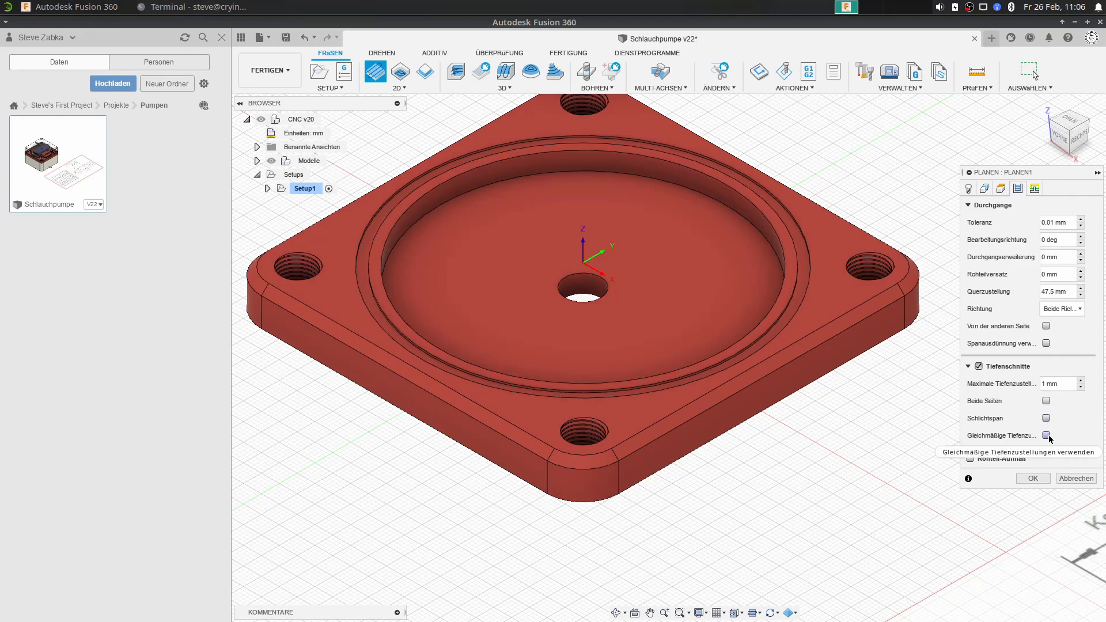
left_click(969, 459)
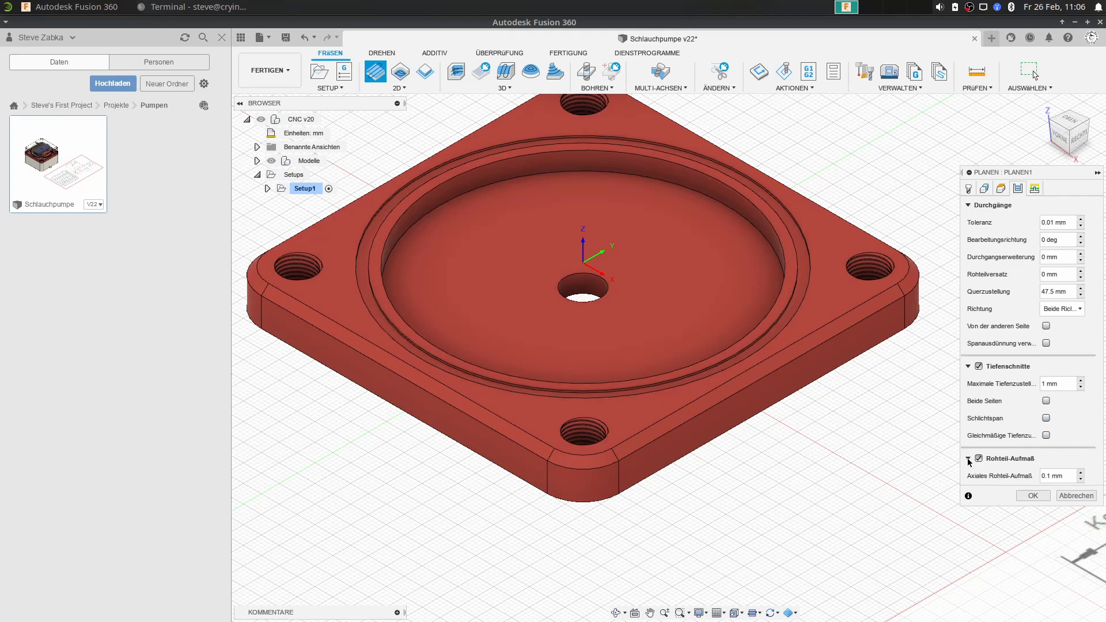
left_click(979, 459)
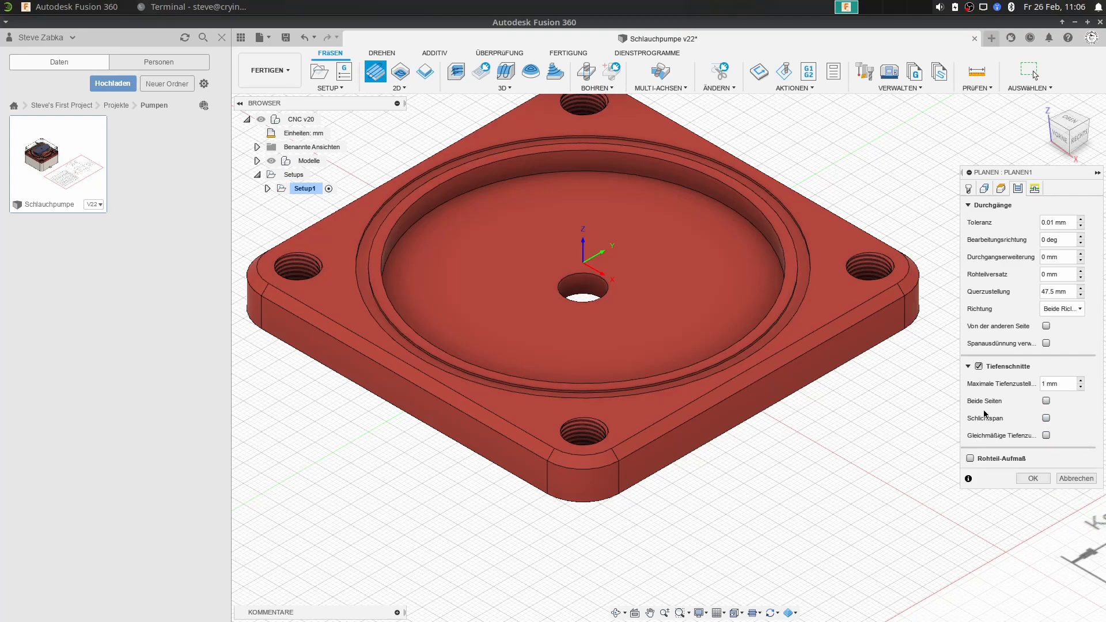
left_click(979, 367)
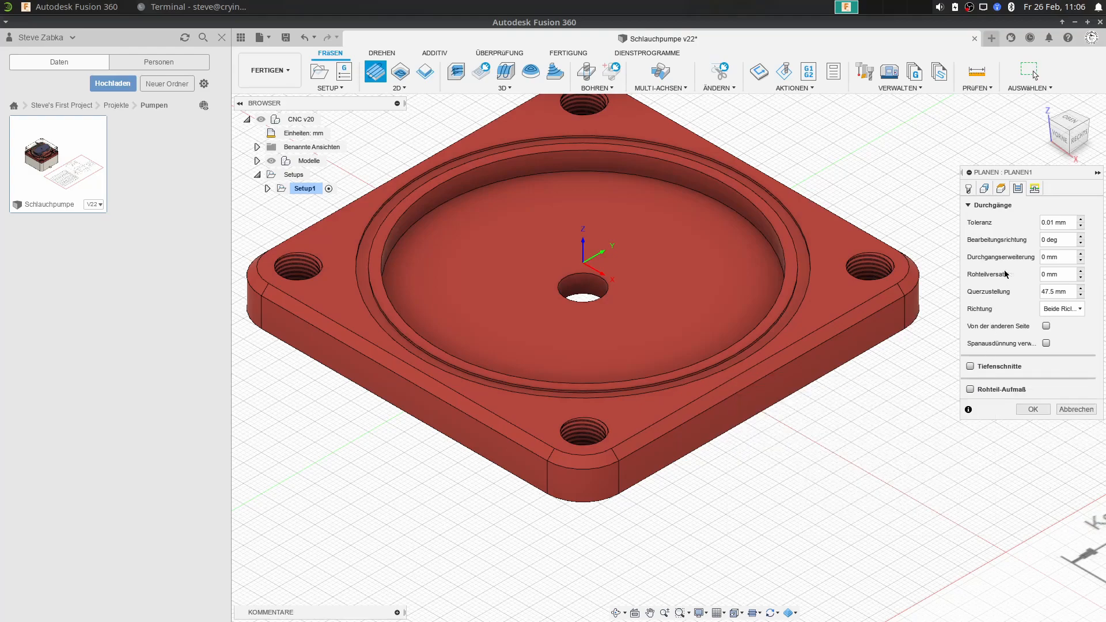
Finish creating the Planen operation with its current pass settings and open the simulation of its toolpath.
mouse_move(1053, 274)
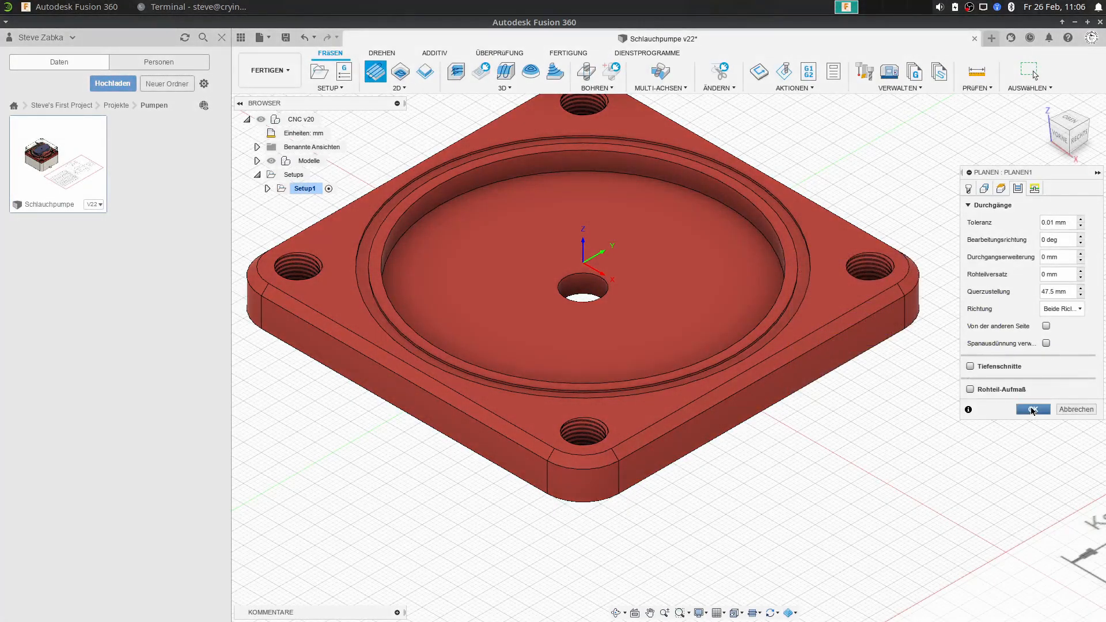
left_click(1032, 409)
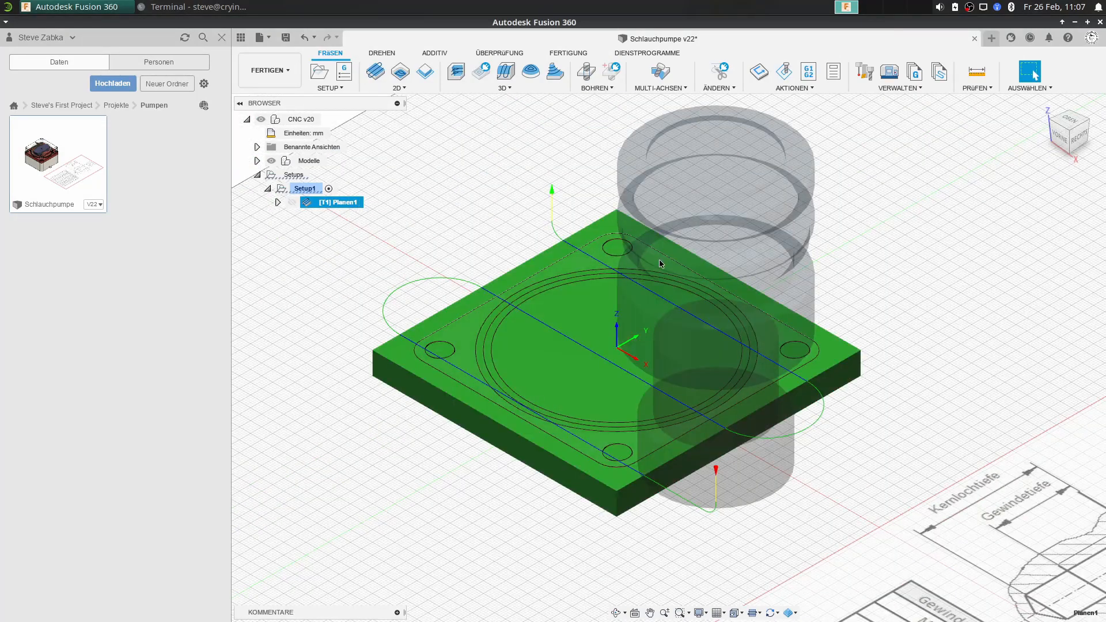
scroll(657, 262, "down", 1)
left_click(782, 74)
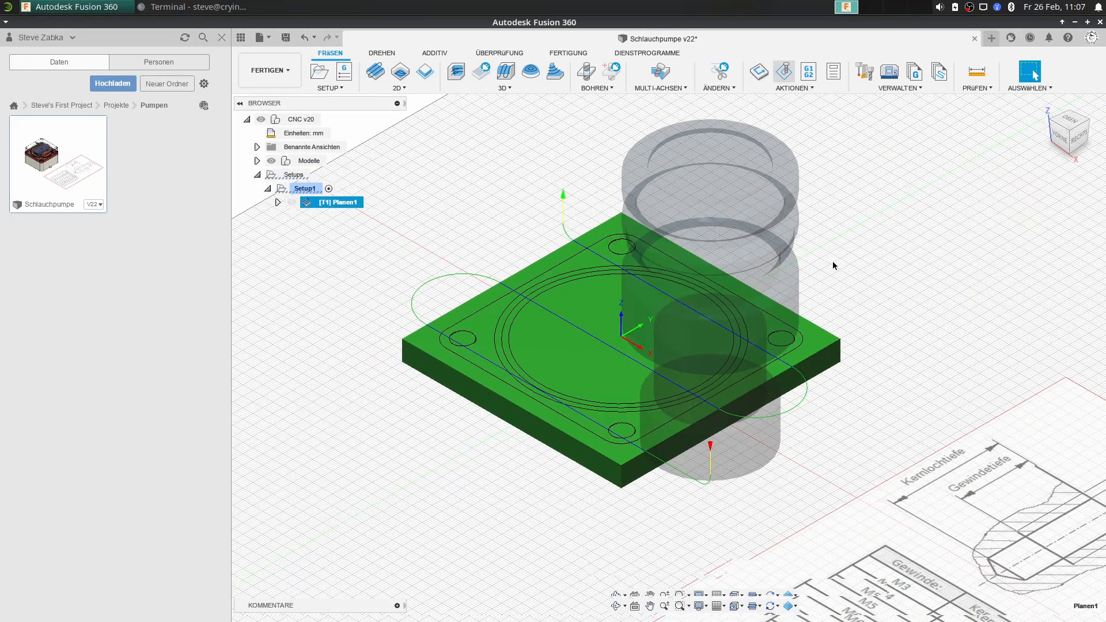
middle_click_drag(830, 353, 787, 358)
scroll(522, 410, "up", 2)
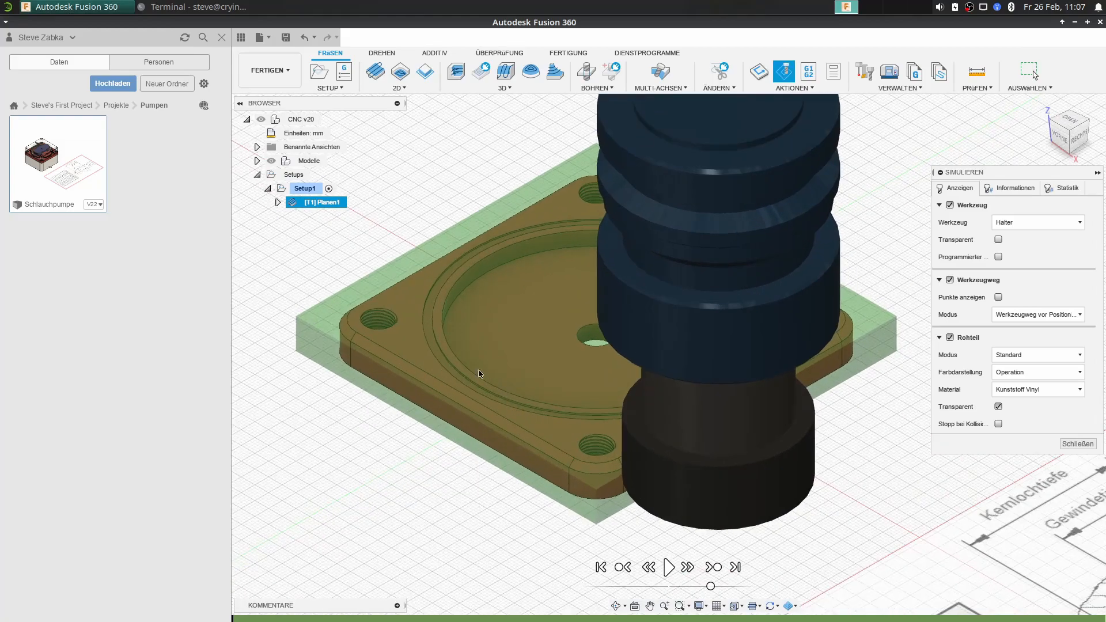
scroll(359, 314, "up", 1)
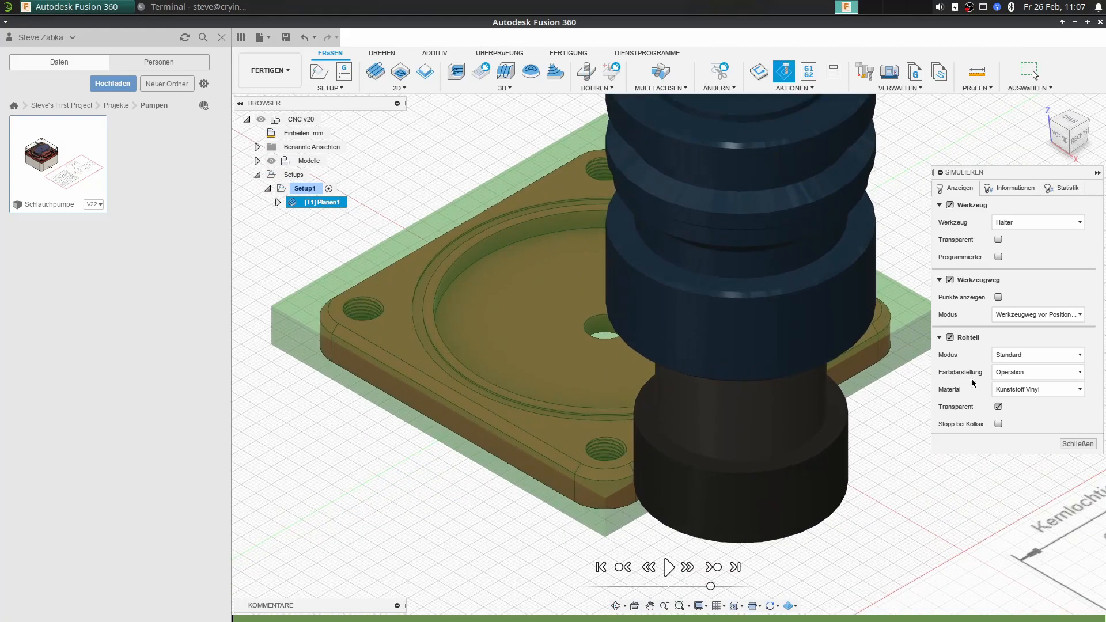
Compare the solid and transparent Rohteil displays in the simulation and examine the stock surrounding the plate.
left_click(998, 406)
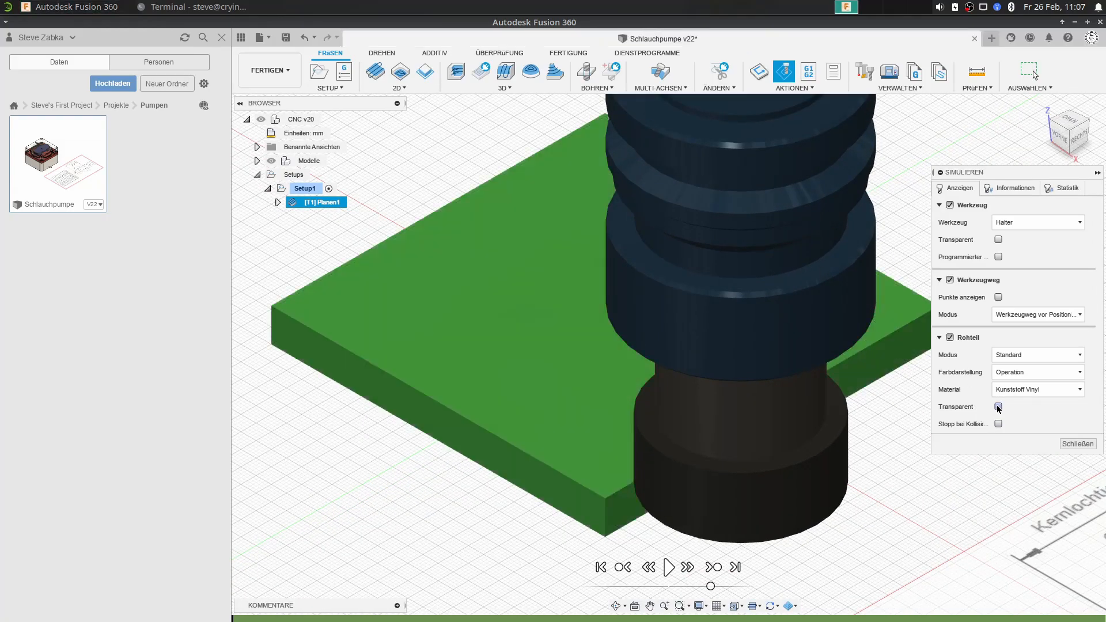
left_click(998, 407)
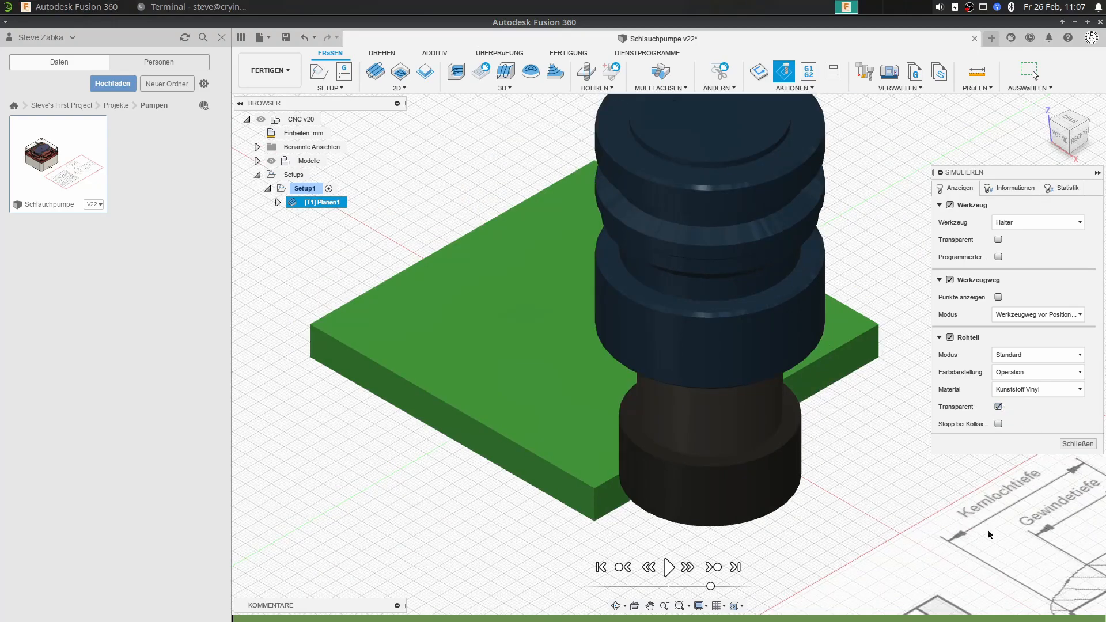
scroll(747, 444, "up", 1)
scroll(403, 310, "up", 3)
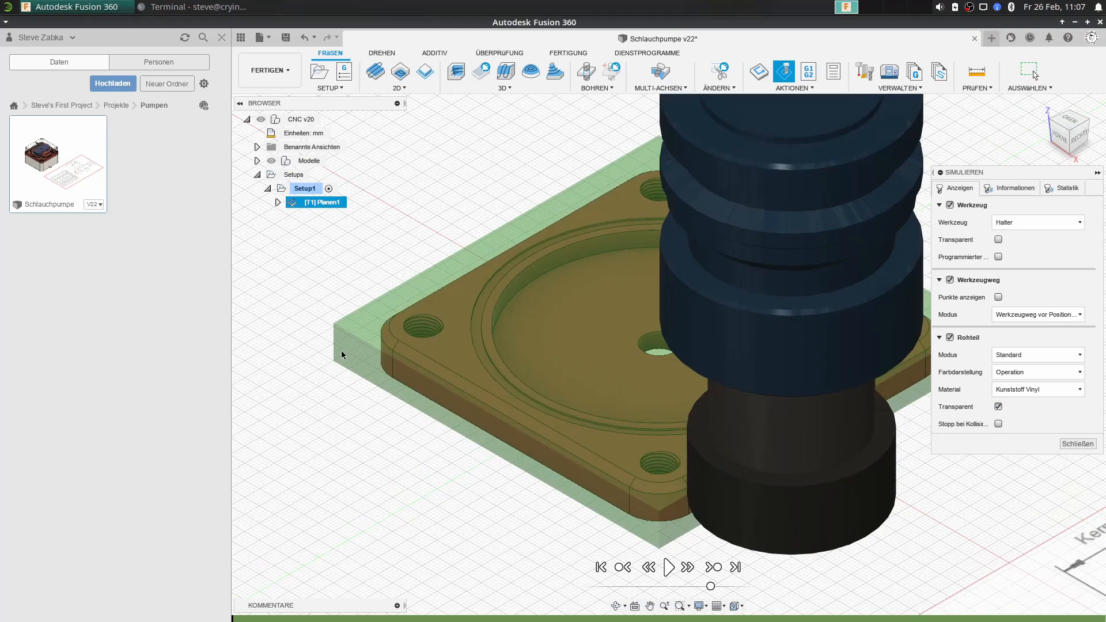
scroll(473, 318, "up", 1)
scroll(724, 401, "down", 1)
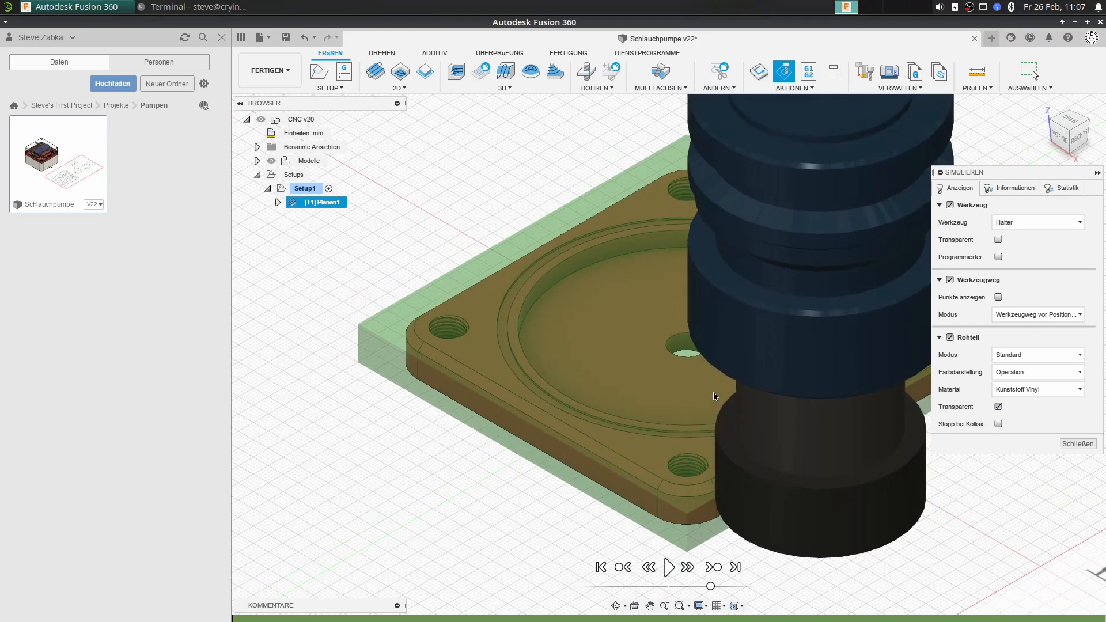
scroll(716, 397, "down", 1)
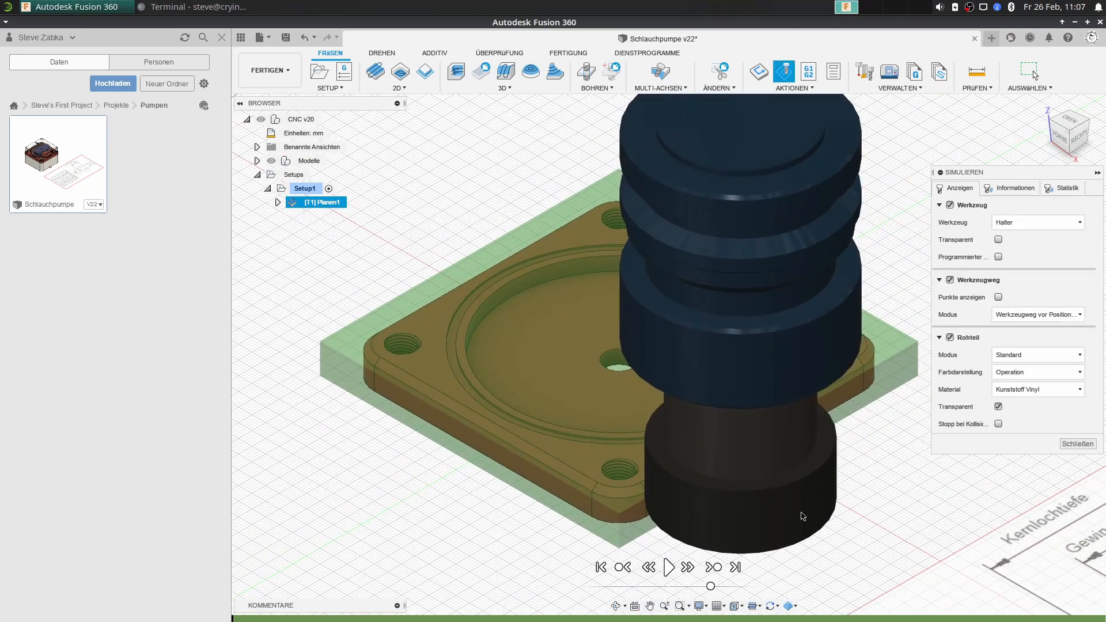
Turn off the Rohteil transparency and play the simulation of the Planen operation.
left_click(998, 405)
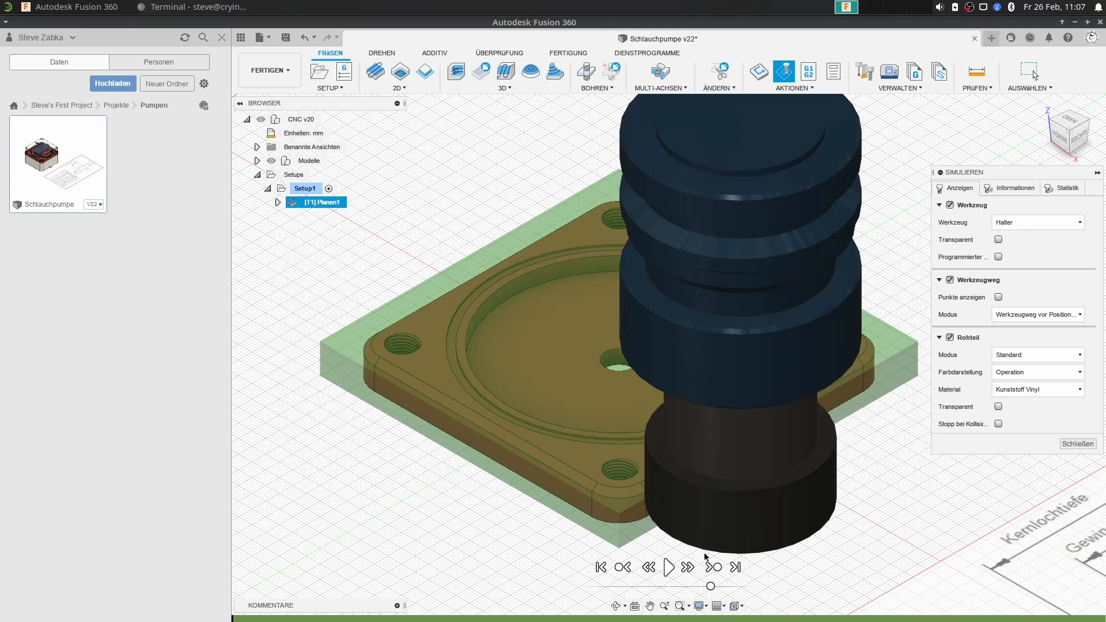
left_click(667, 567)
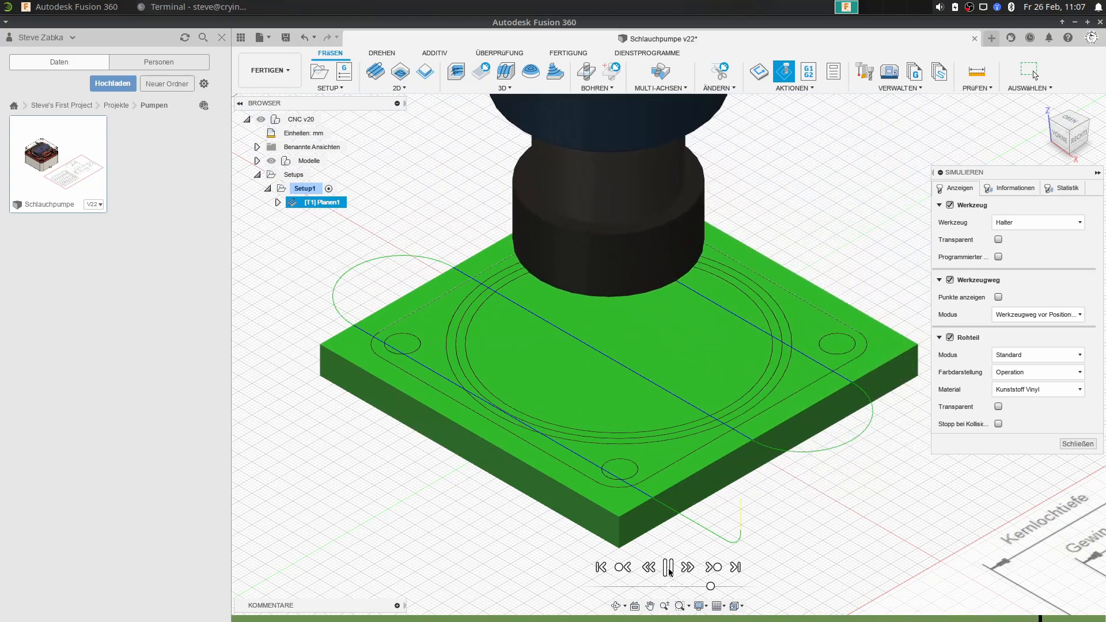
Pause the facing simulation and examine the part inside the transparent stock from the right side and in isometric view.
left_click(670, 572)
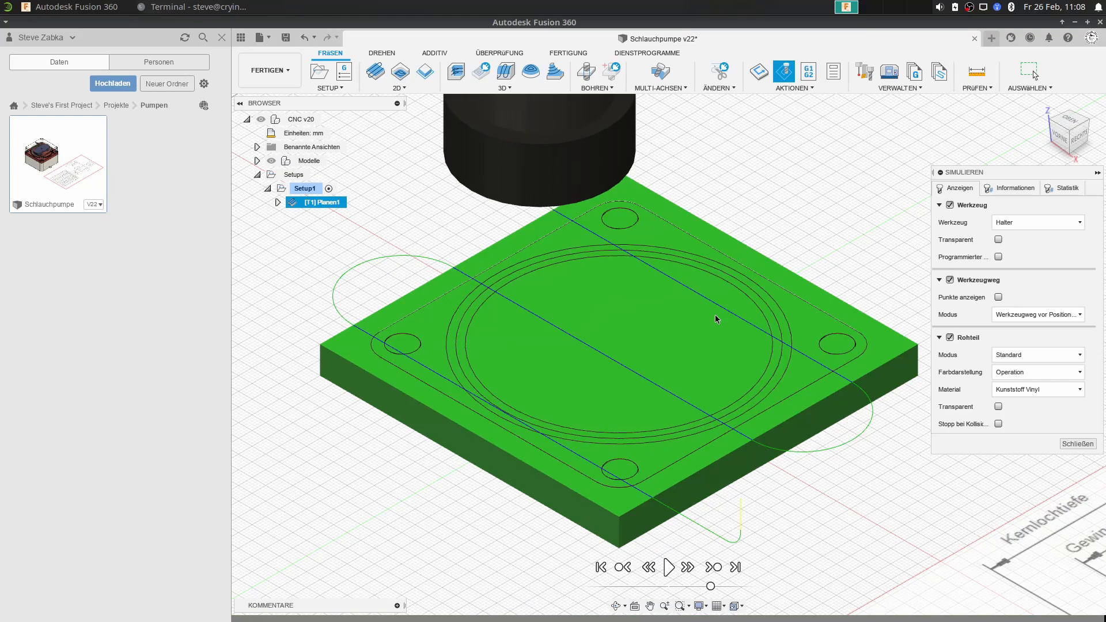
left_click(998, 407)
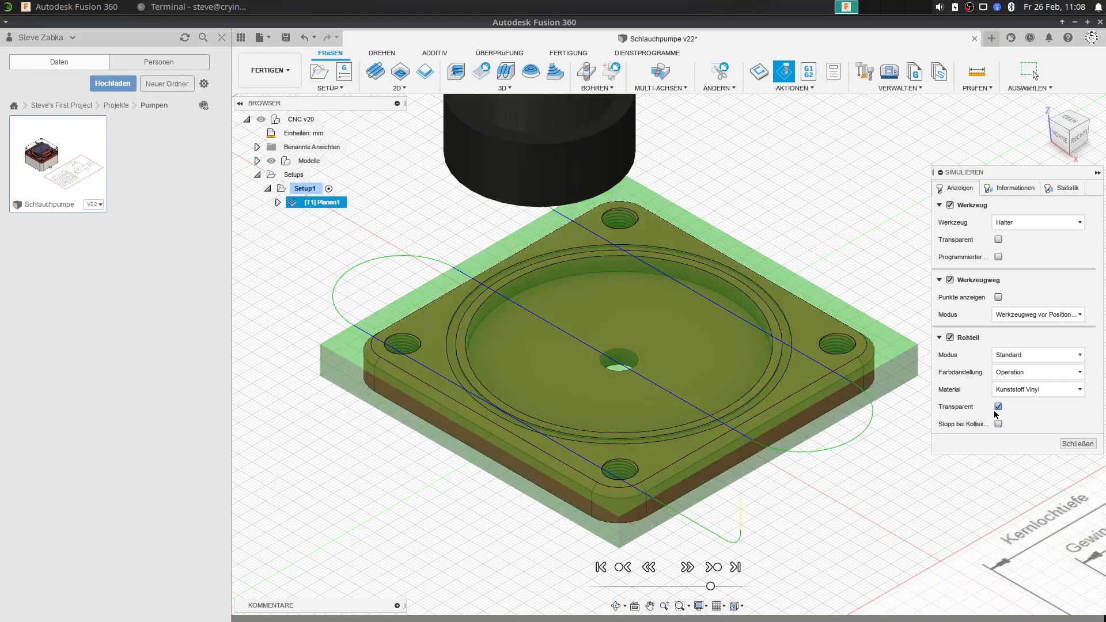
left_click(1076, 135)
scroll(616, 438, "up", 5)
scroll(642, 394, "up", 1)
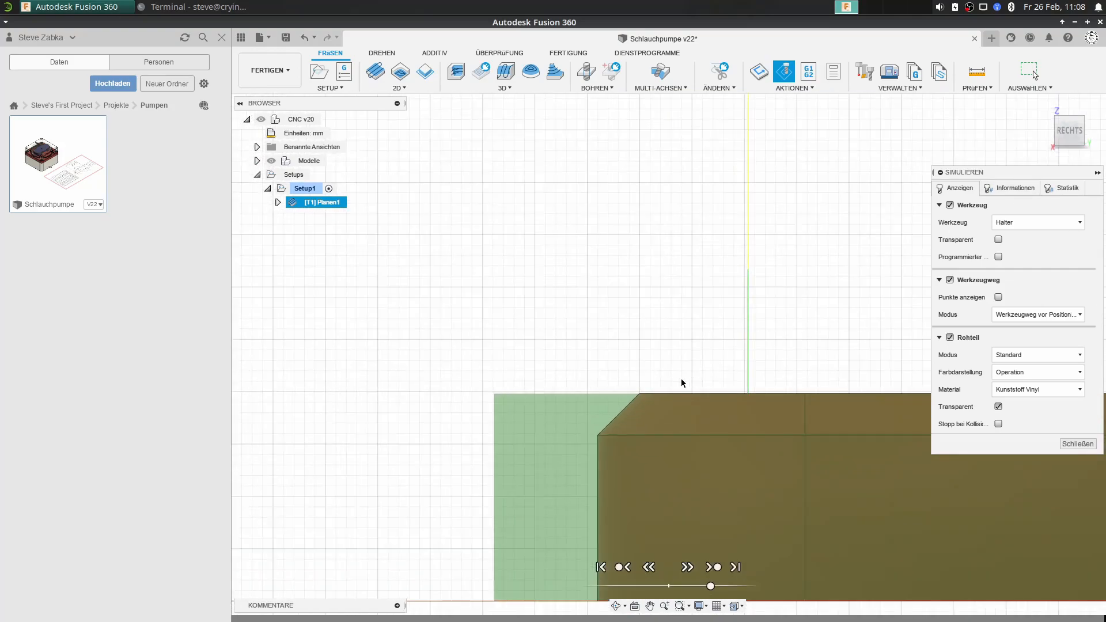
scroll(696, 360, "down", 5)
middle_click_drag(724, 350, 225, 388)
scroll(416, 364, "down", 5)
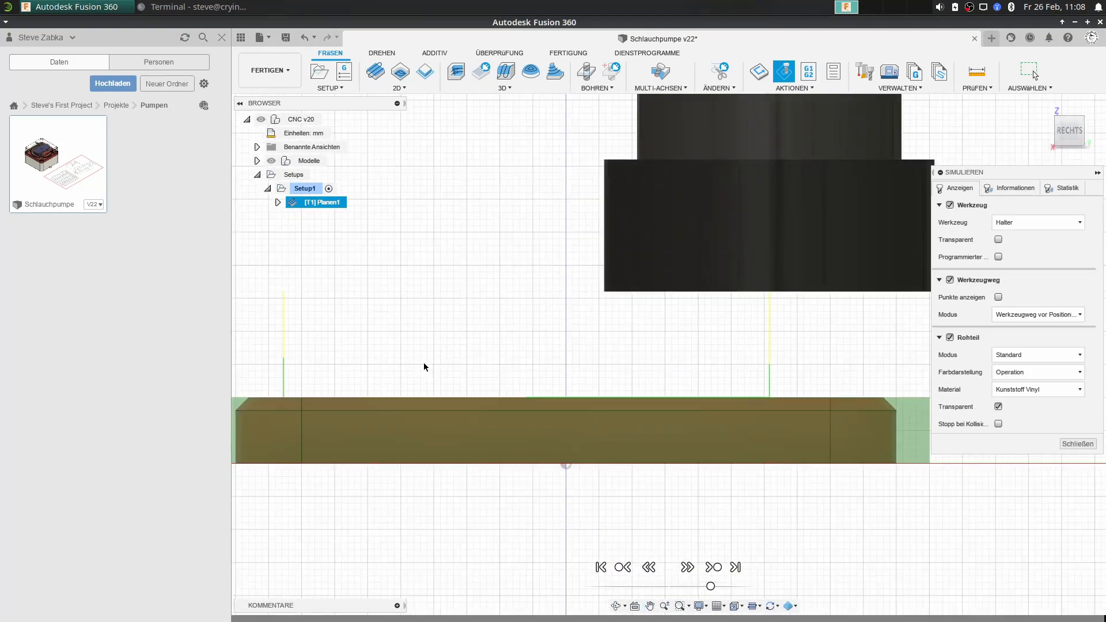
left_click(1043, 105)
middle_click_drag(585, 192, 650, 251)
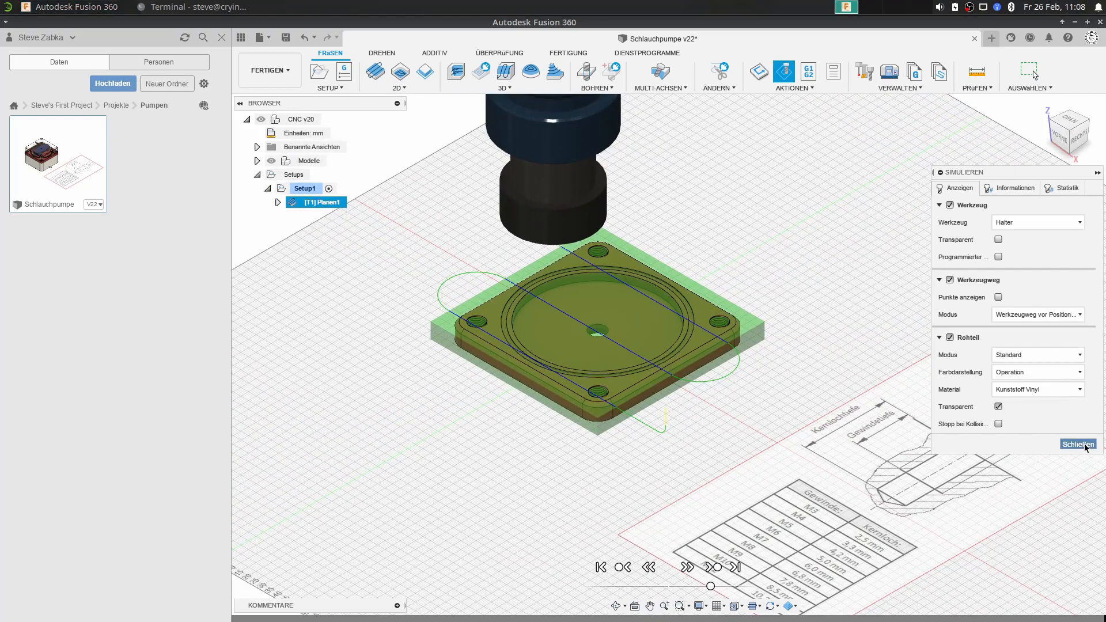
Review the facing simulation's information and statistics, including collisions and machining time, and close the simulation.
left_click(1011, 187)
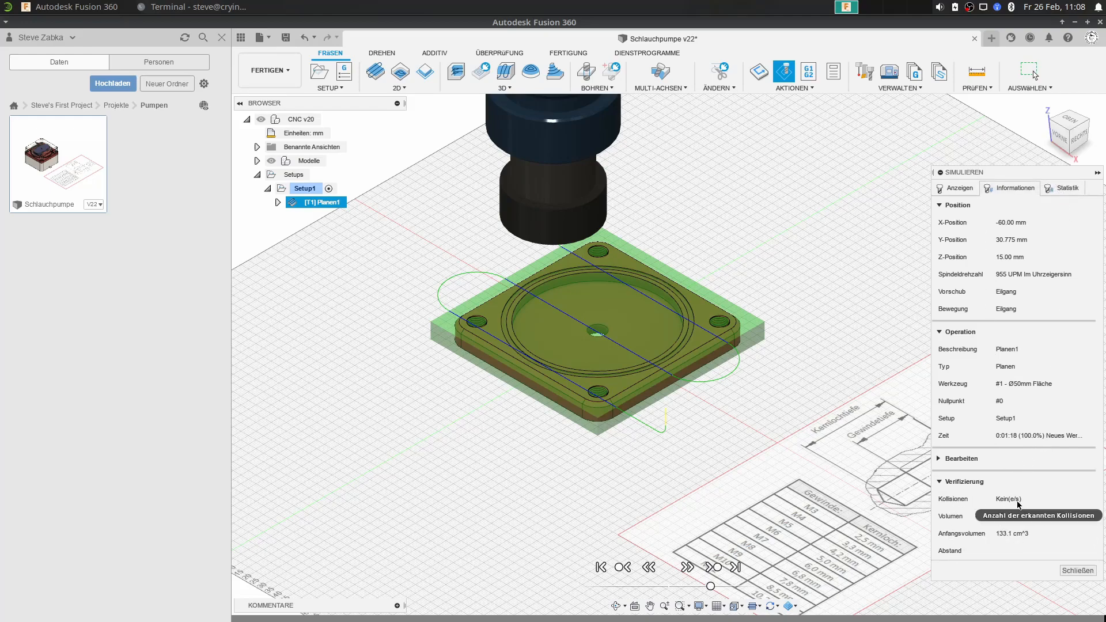
left_click(1060, 188)
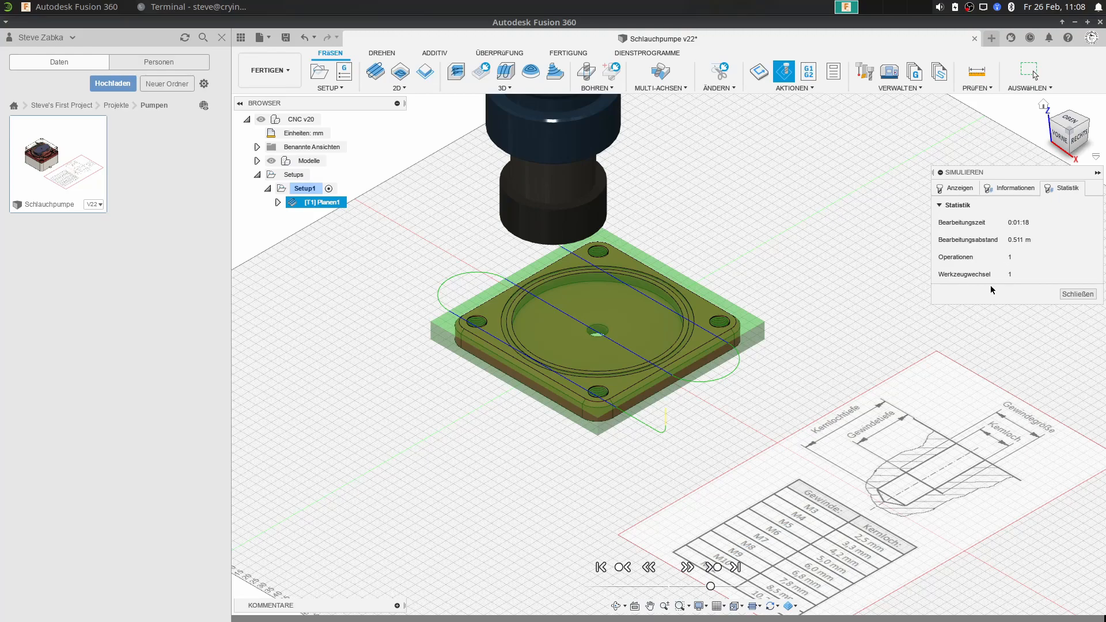
left_click(1074, 294)
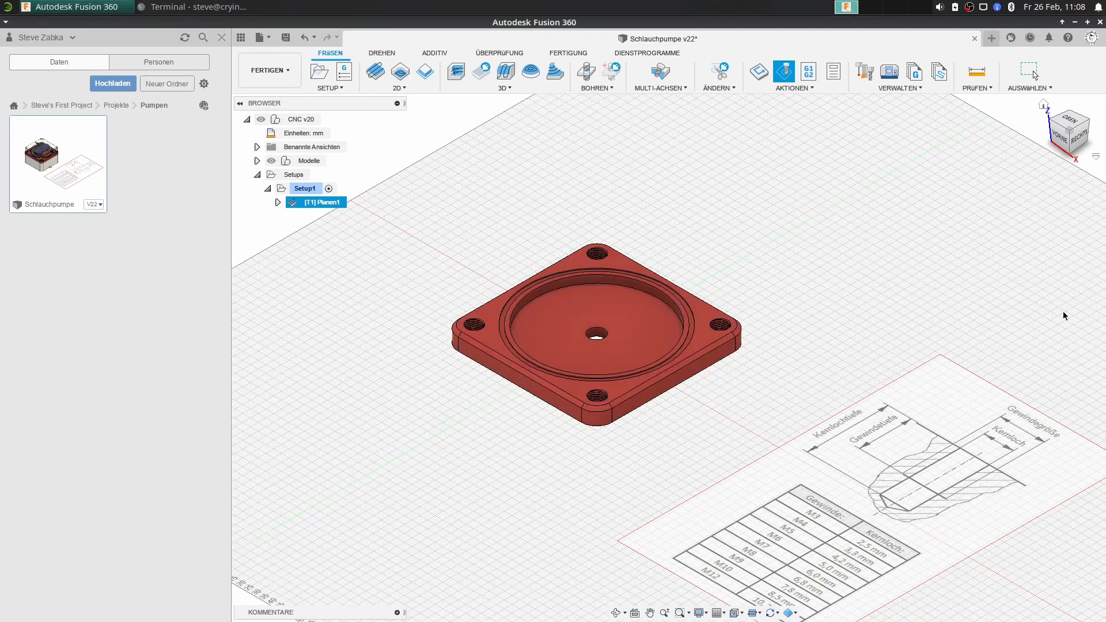
Select Setup1 and measure the diameter of the through hole at the centre of the plate.
middle_click_drag(717, 272, 863, 314)
scroll(761, 389, "up", 2)
scroll(762, 390, "up", 2)
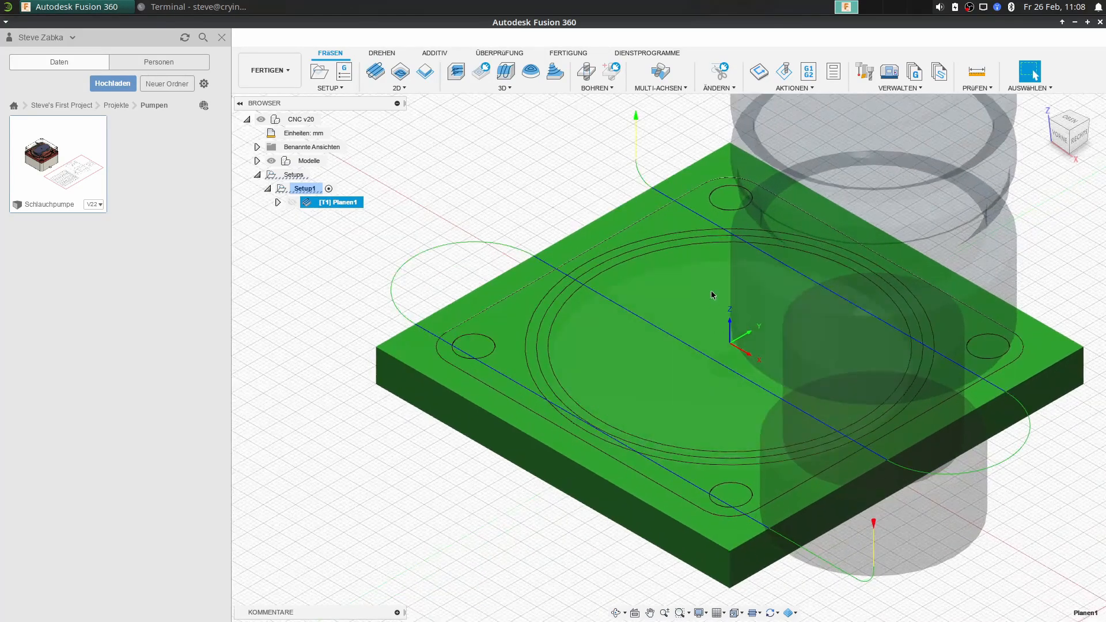
scroll(827, 332, "down", 2)
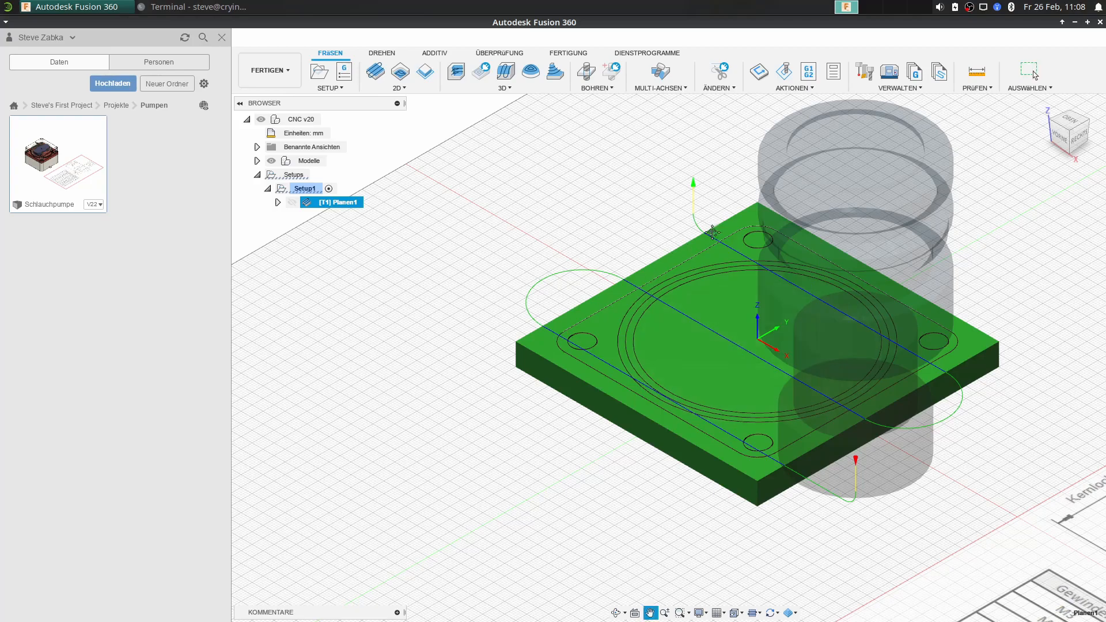
middle_click_drag(713, 230, 652, 251)
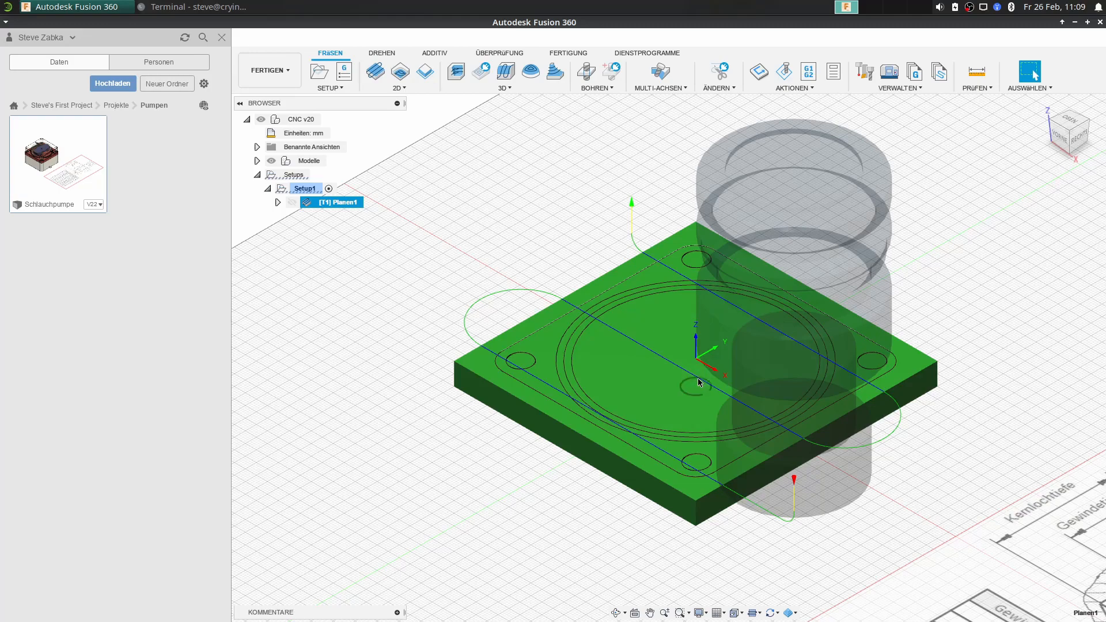
left_click(292, 192)
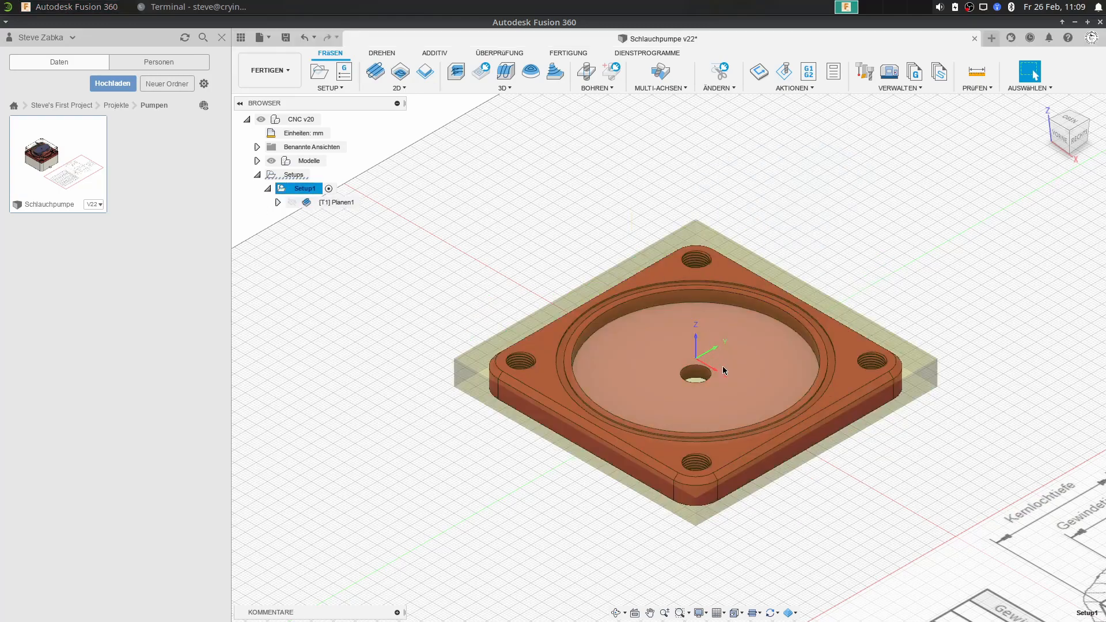
middle_click_drag(699, 360, 500, 278)
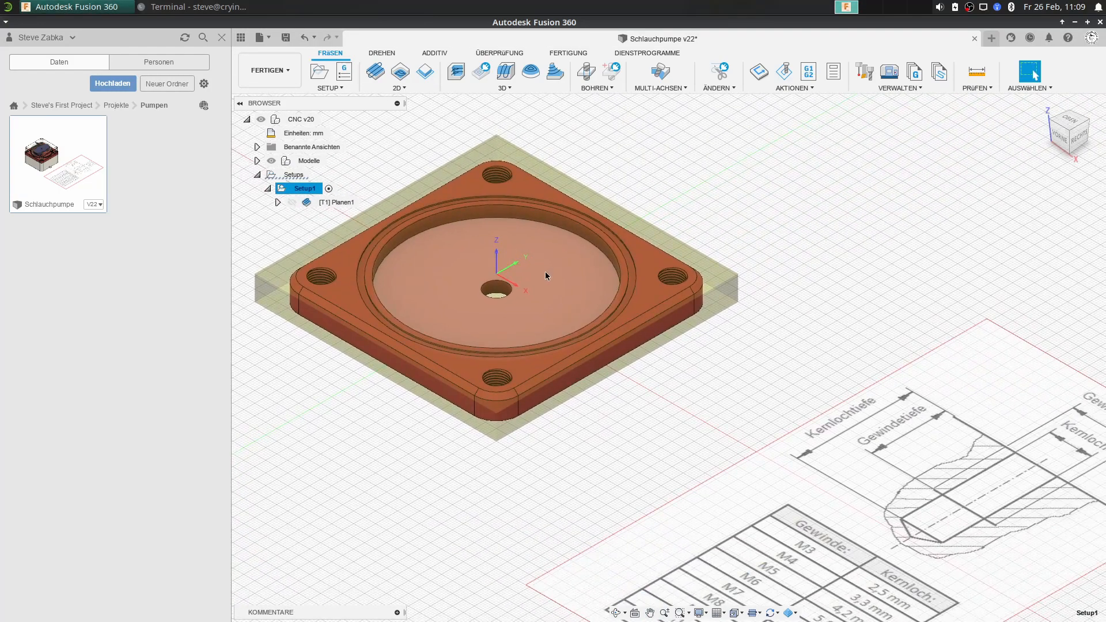
scroll(545, 270, "down", 1)
left_click(977, 76)
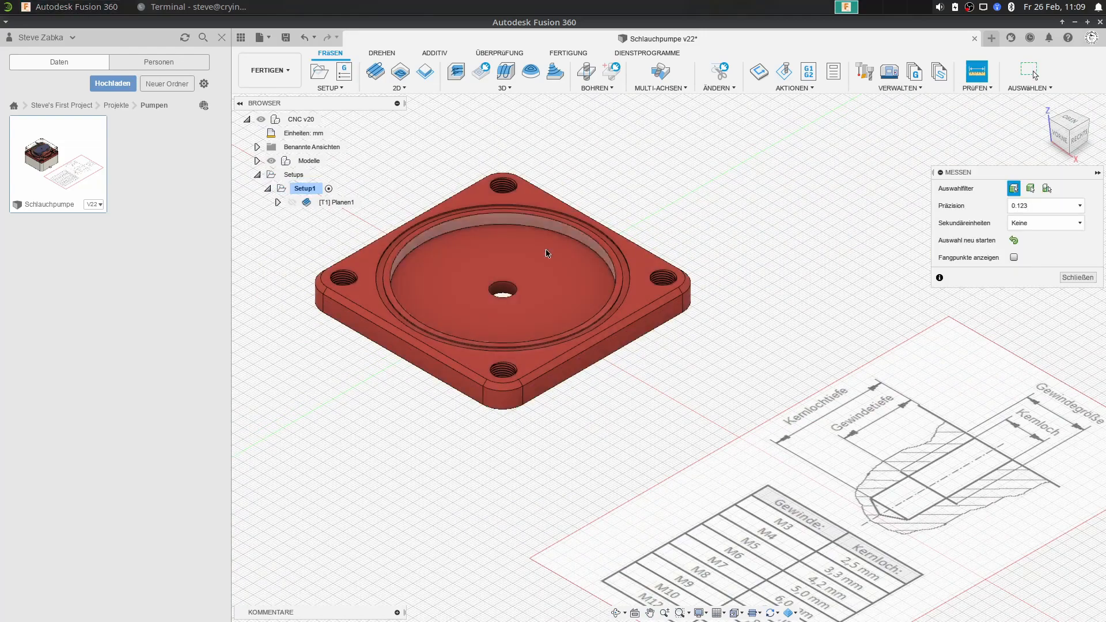
left_click(504, 291)
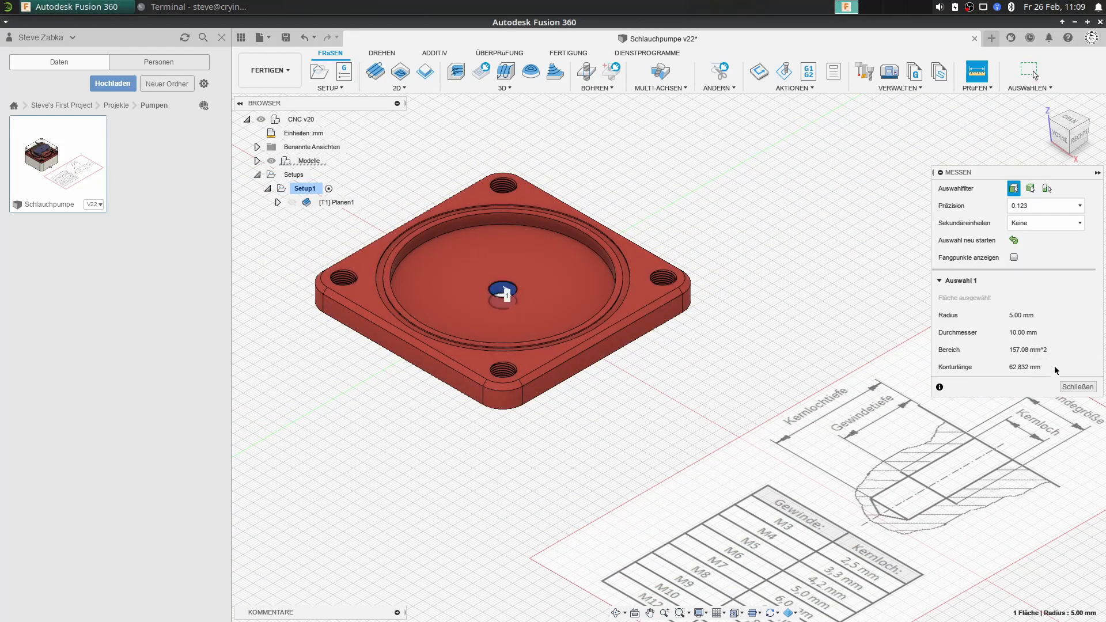
left_click(1070, 387)
Create a drilling operation in Setup1 and filter its tool selection to drills (Bohren) with a diameter equal to 10 mm.
left_click(586, 71)
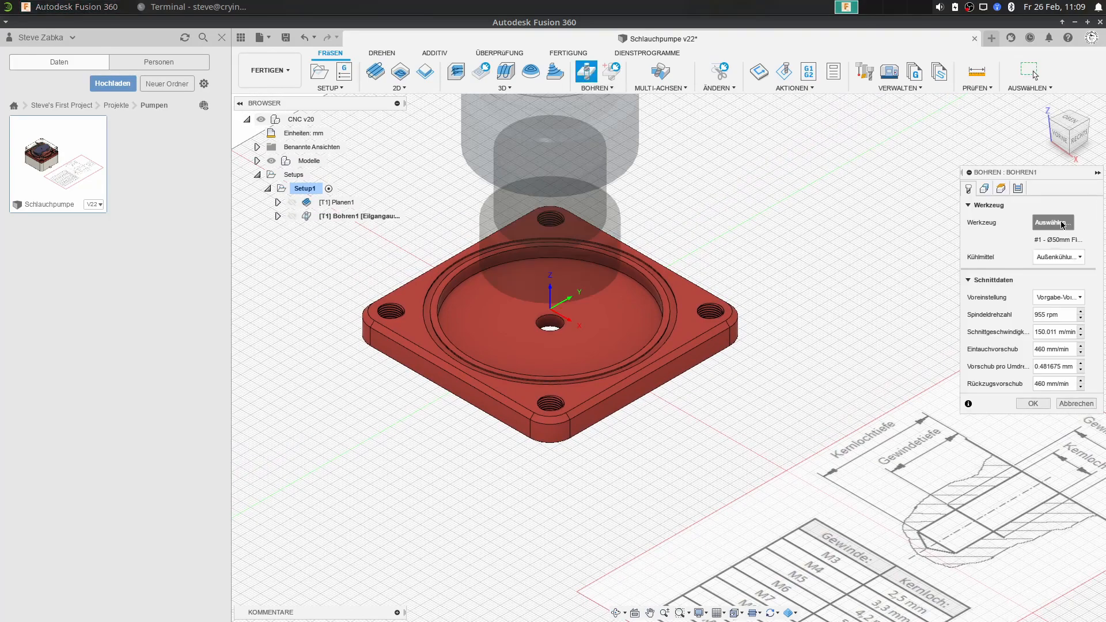
left_click(1051, 222)
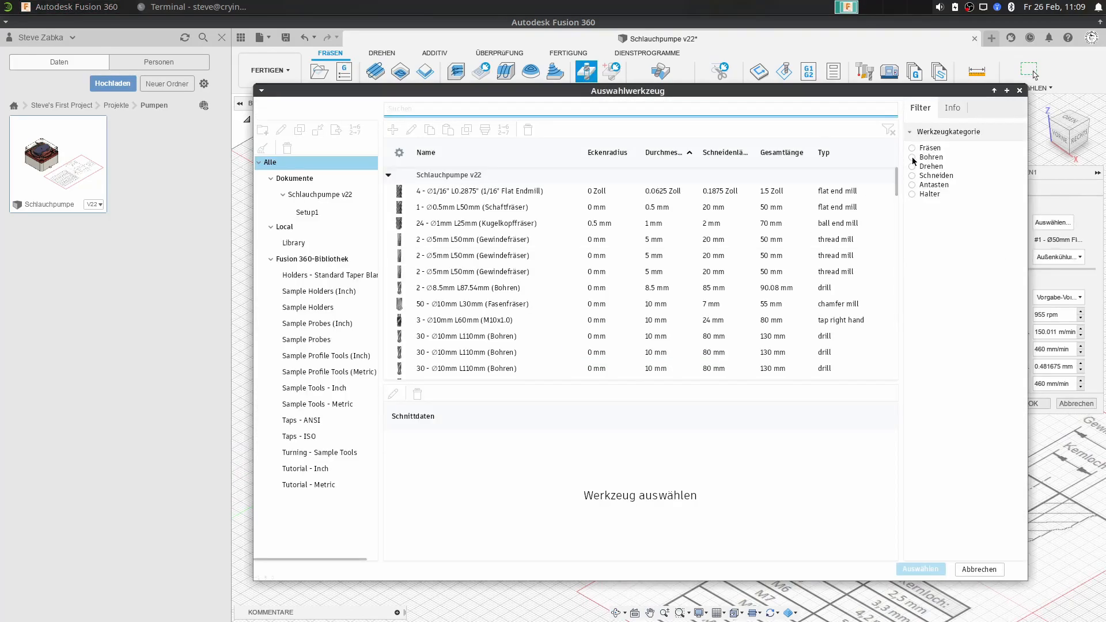
left_click(911, 156)
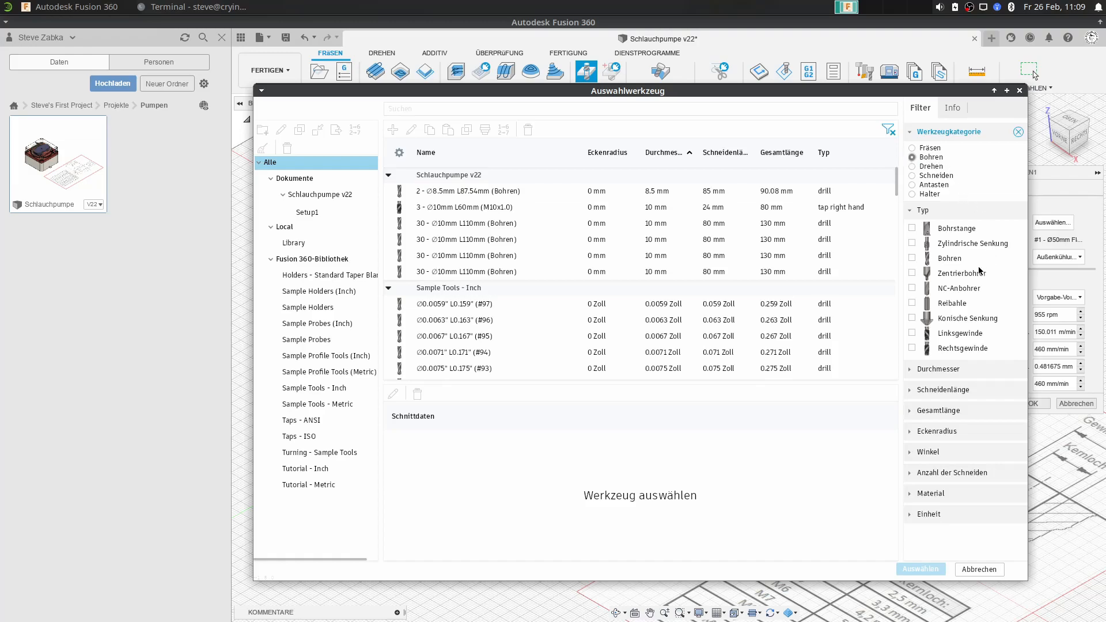
left_click(912, 258)
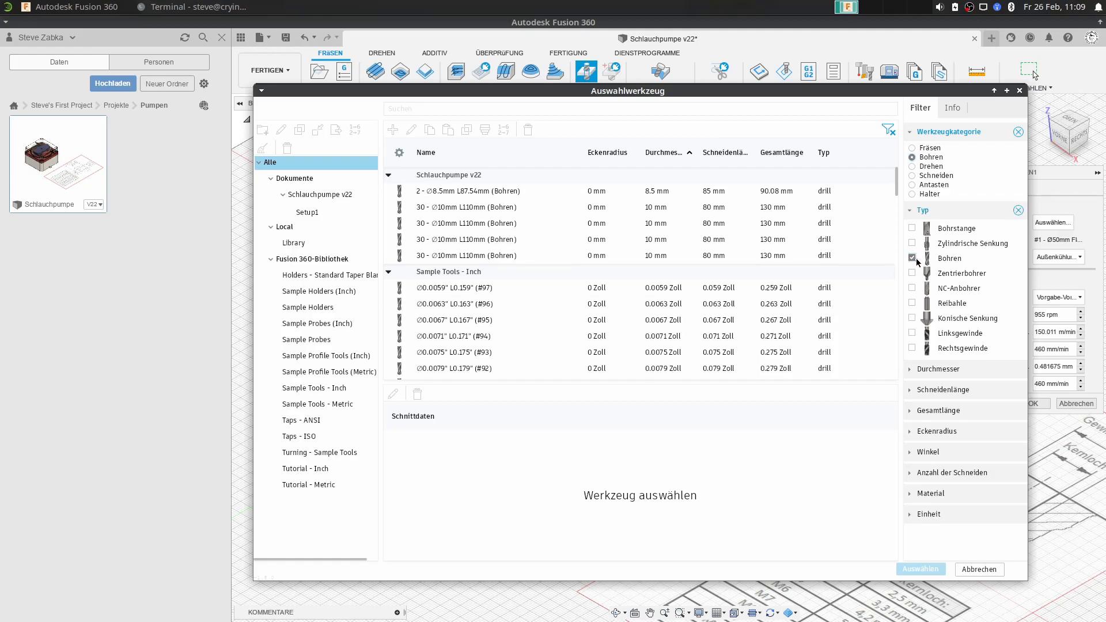
left_click(911, 369)
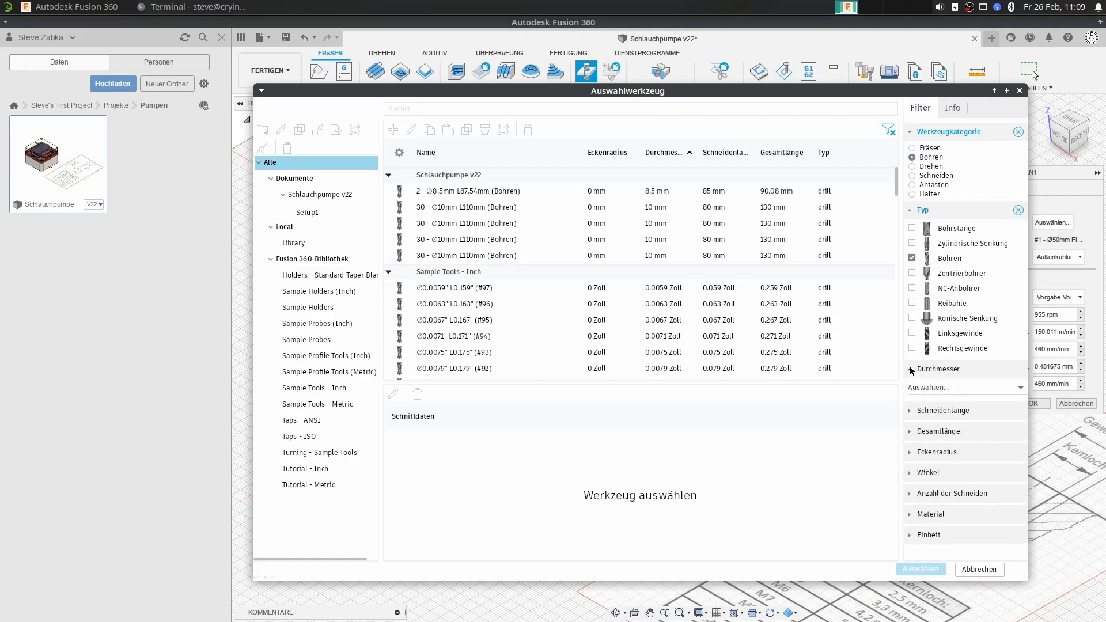
left_click(918, 388)
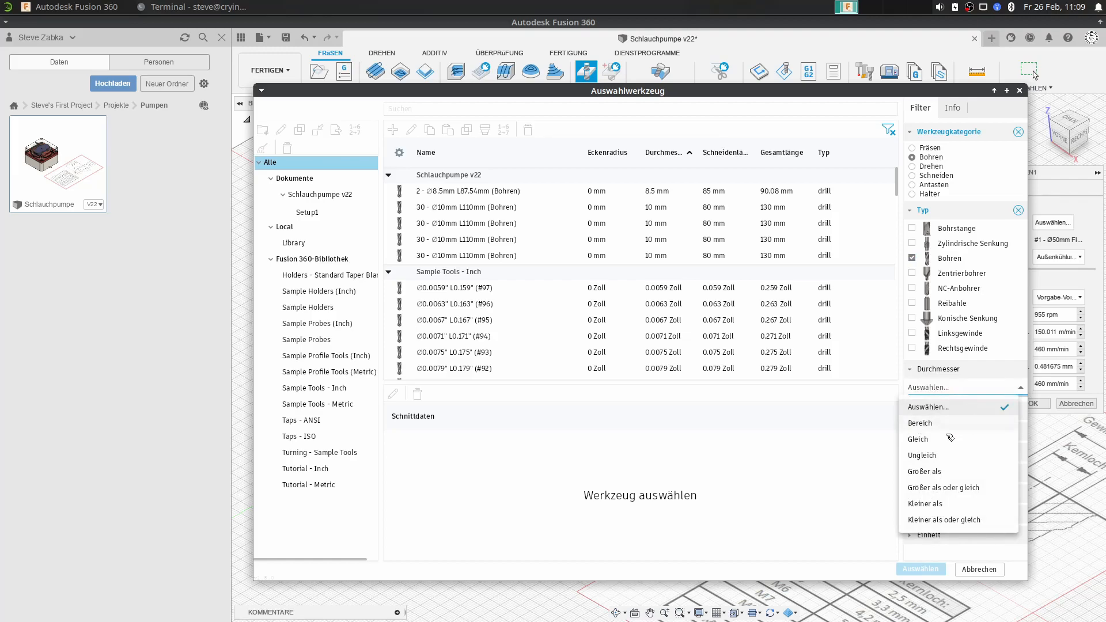
left_click(937, 440)
left_click(921, 406)
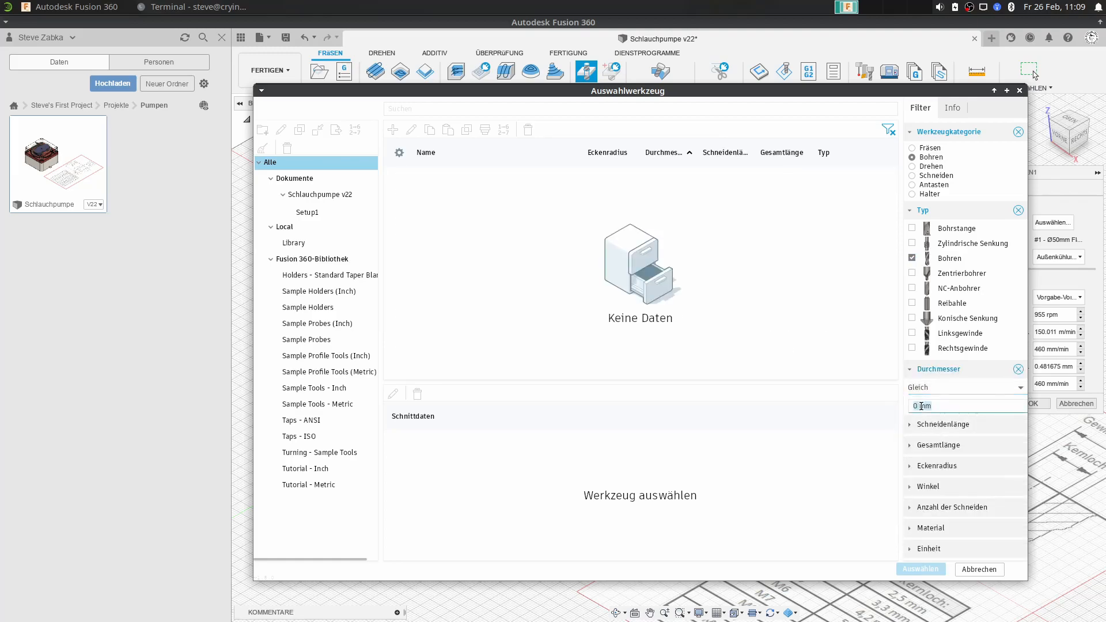
type("10")
key("Return")
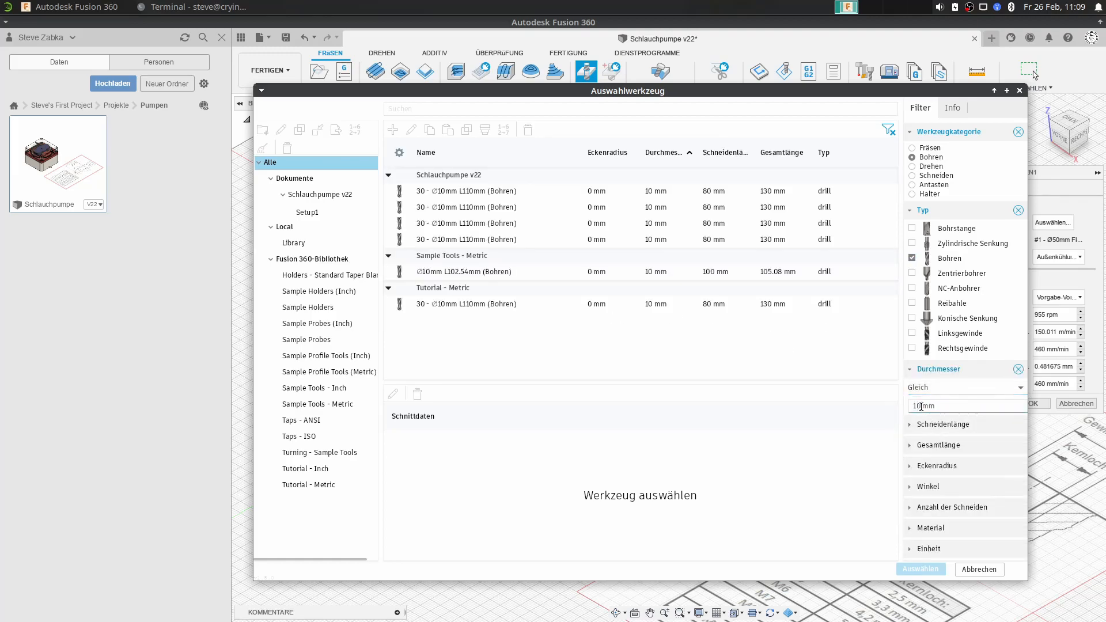
Assign the 10 mm L110mm drill number 30 from the Tutorial - Metric library to the drilling operation.
left_click(697, 304)
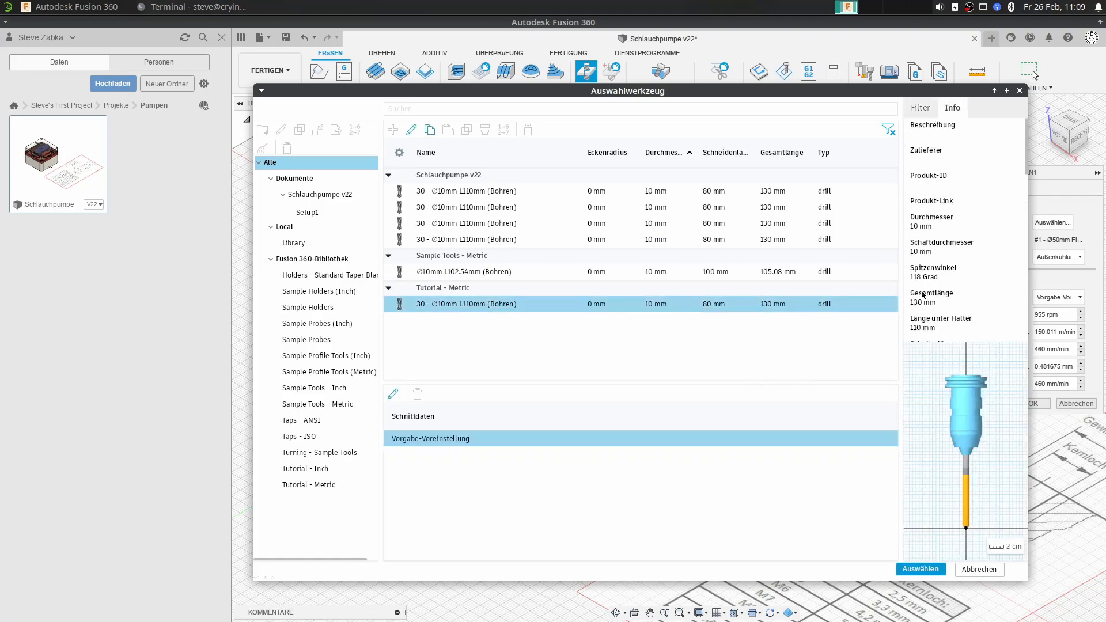
scroll(1008, 261, "down", 3)
left_click(919, 569)
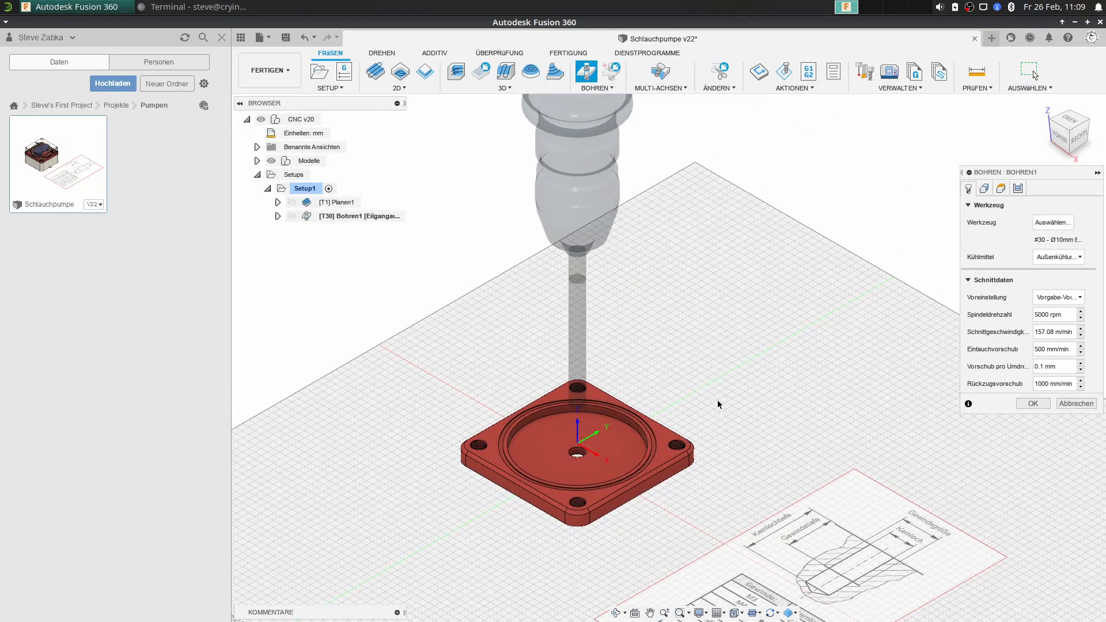
Select the cylindrical face of the centre hole as the drilling geometry.
left_click(984, 189)
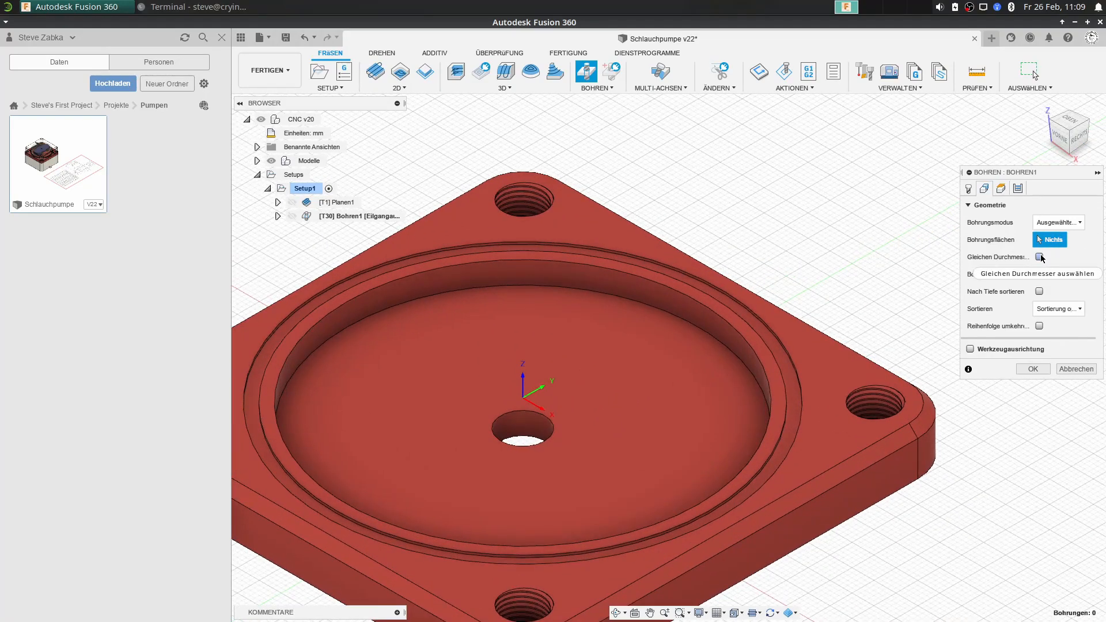
mouse_move(1041, 257)
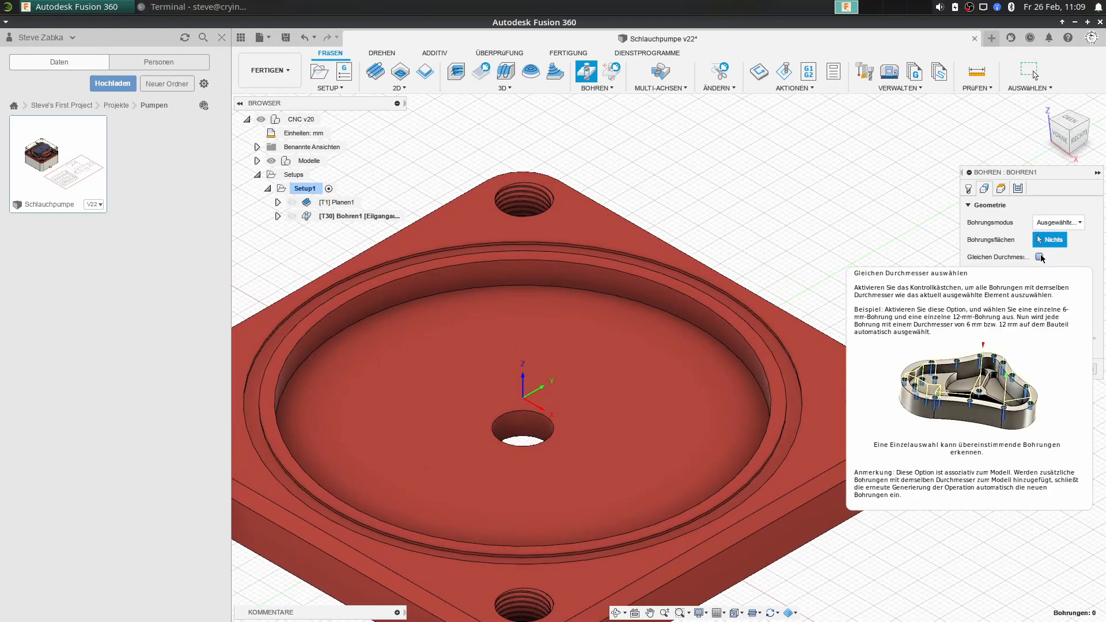
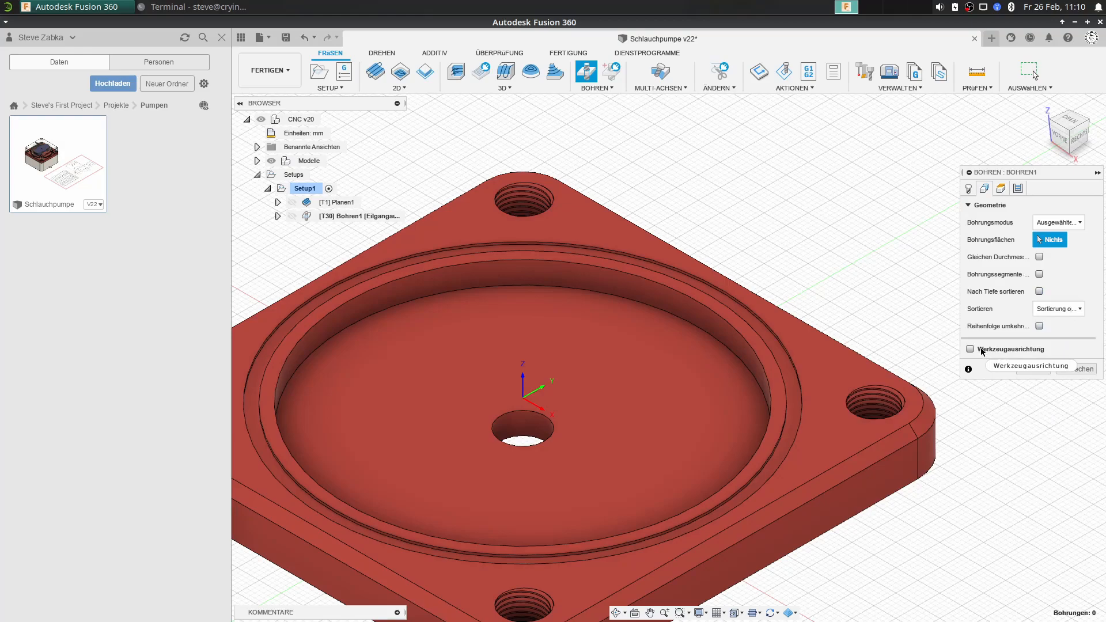
left_click(526, 420)
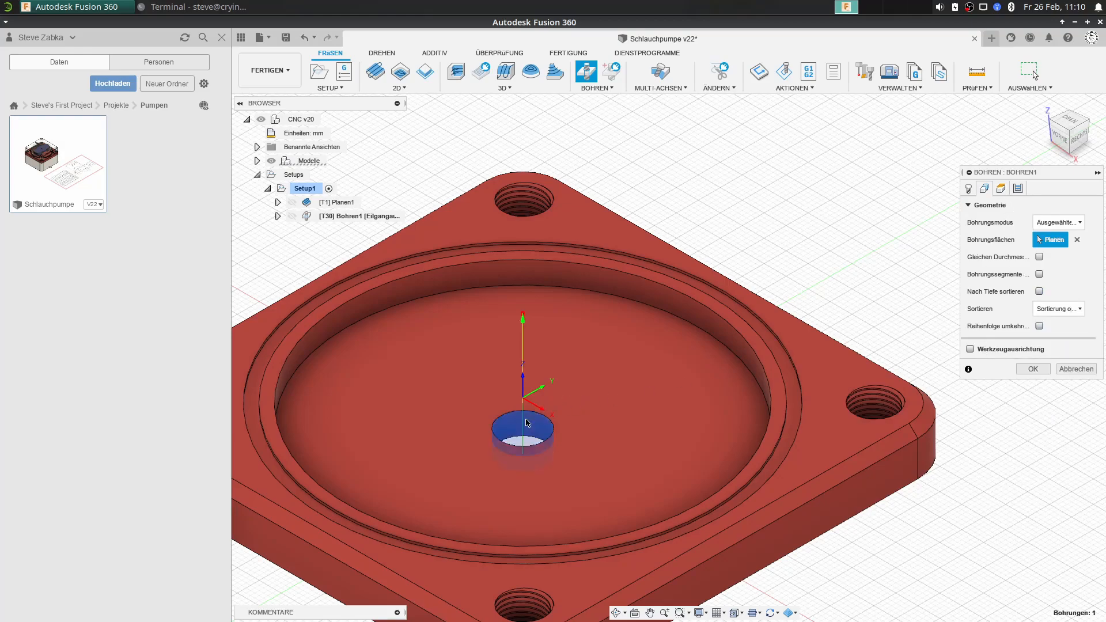
Examine the drilling operation's height settings and drill-tip depth at the centre hole from the right side, including the end height reference options.
left_click(1000, 189)
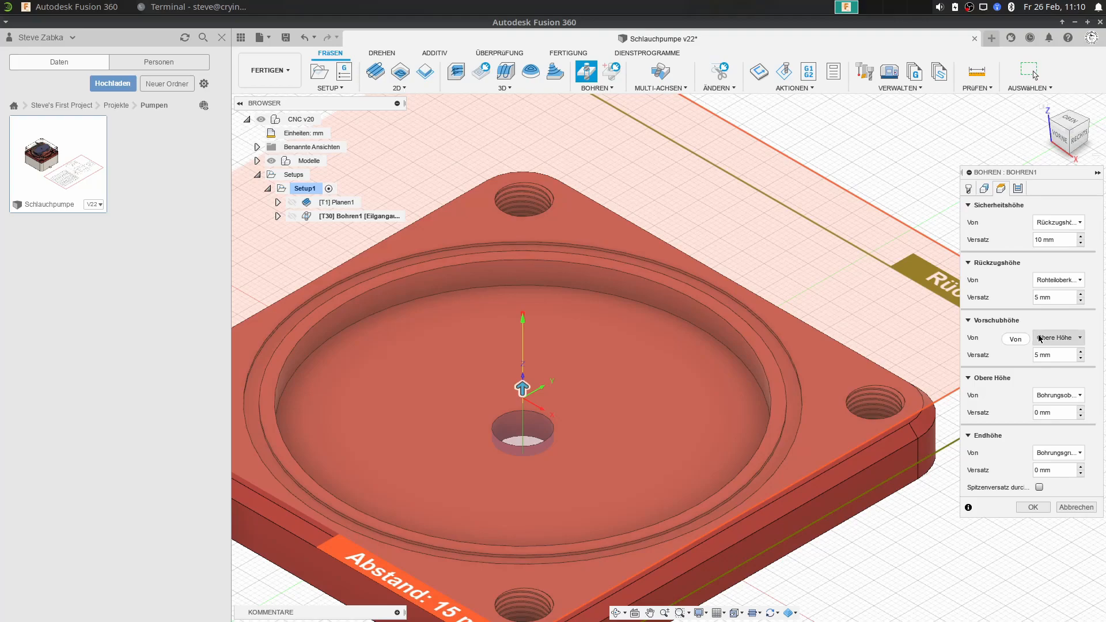
mouse_move(1040, 338)
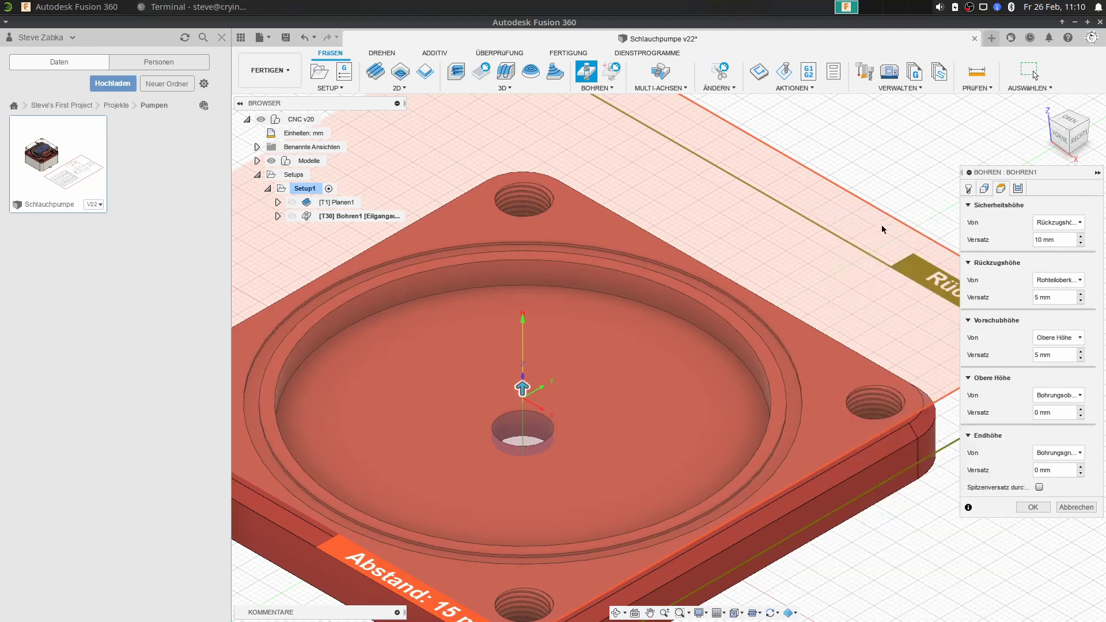
scroll(633, 380, "down", 2)
middle_click_drag(663, 346, 737, 343)
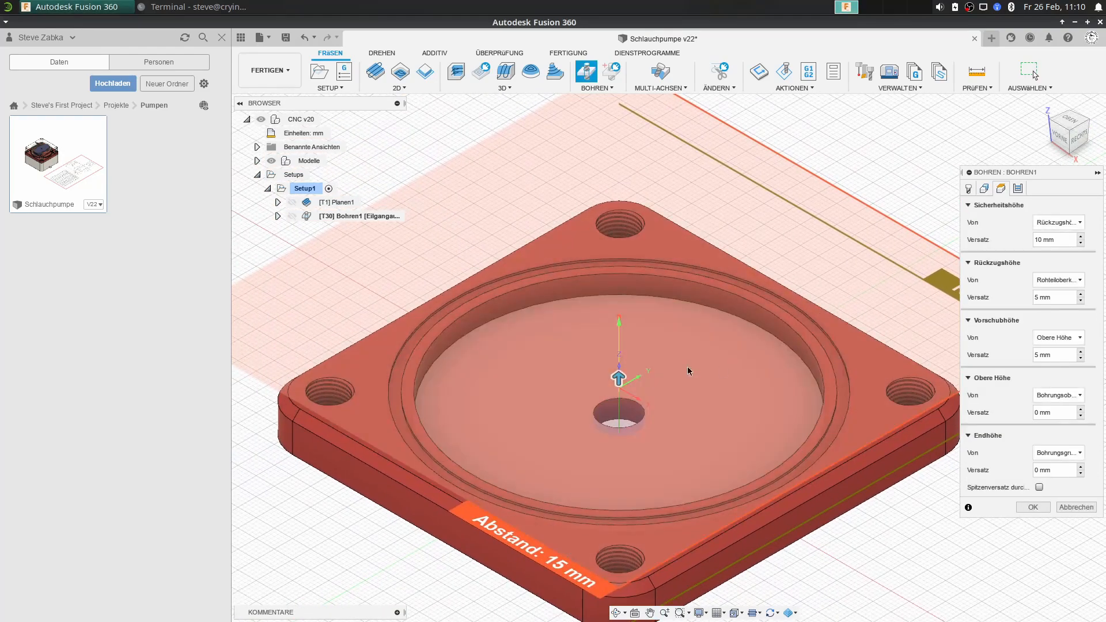
left_click(1080, 139)
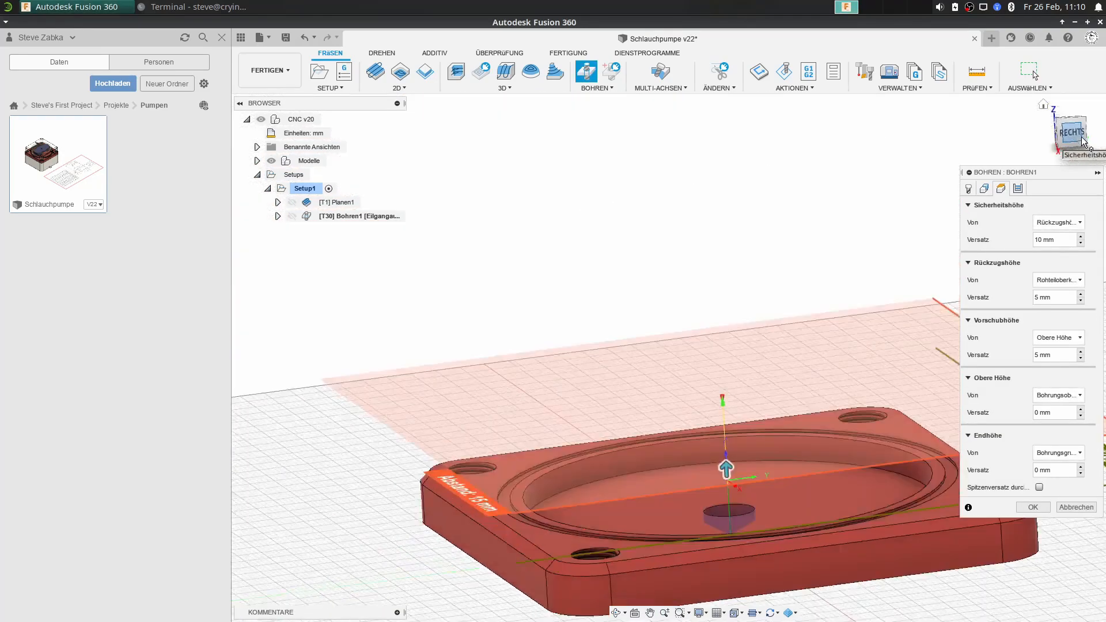
scroll(545, 356, "up", 10)
scroll(593, 298, "up", 4)
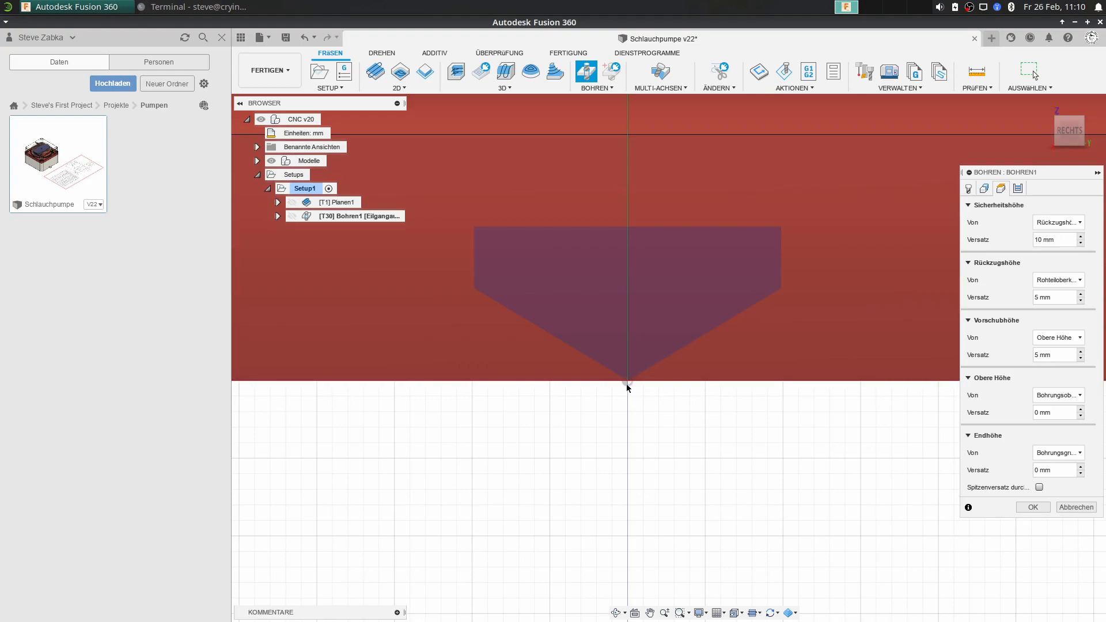
left_click(1064, 454)
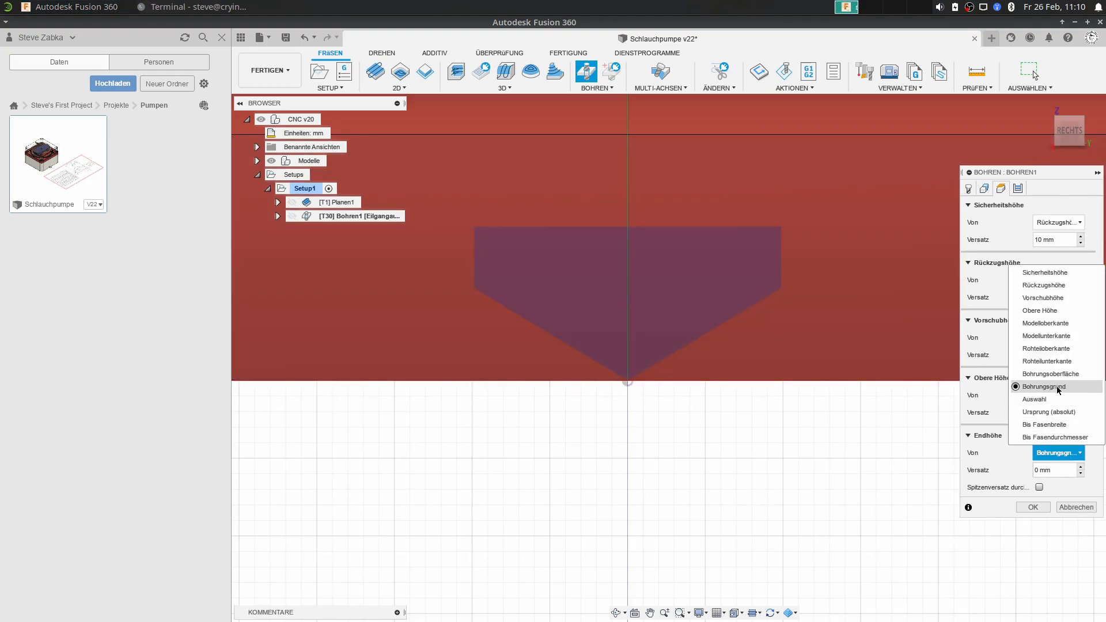
left_click(1002, 488)
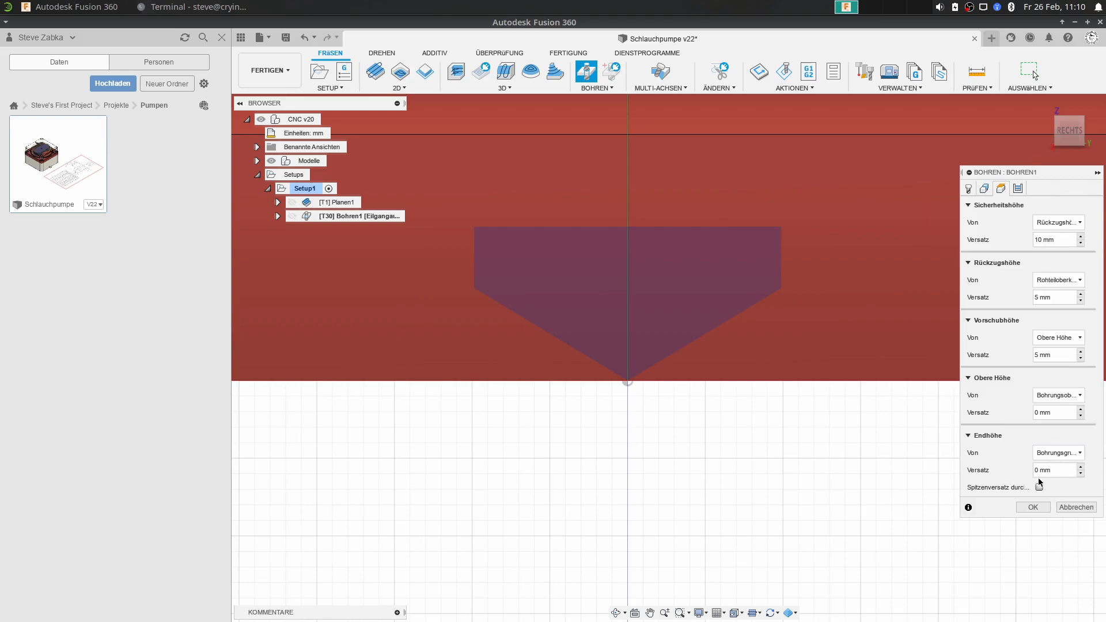
Try end height offsets of 2 mm and -3 mm for the centre hole drilling and reset the offset to 0 mm.
left_click(1079, 466)
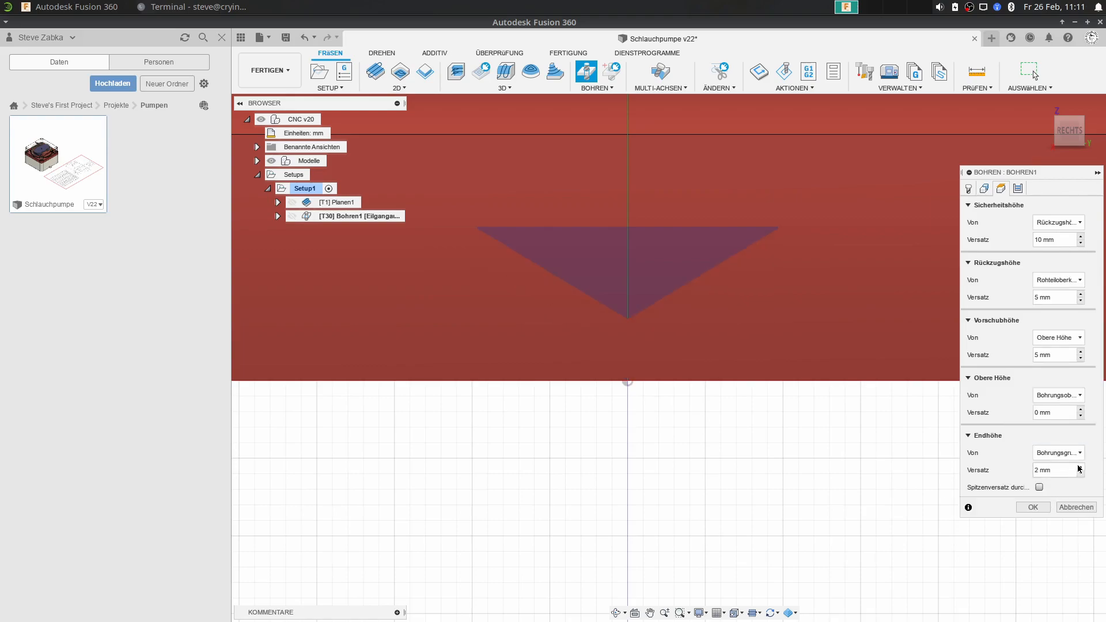
left_click(1082, 475)
left_click(1081, 475)
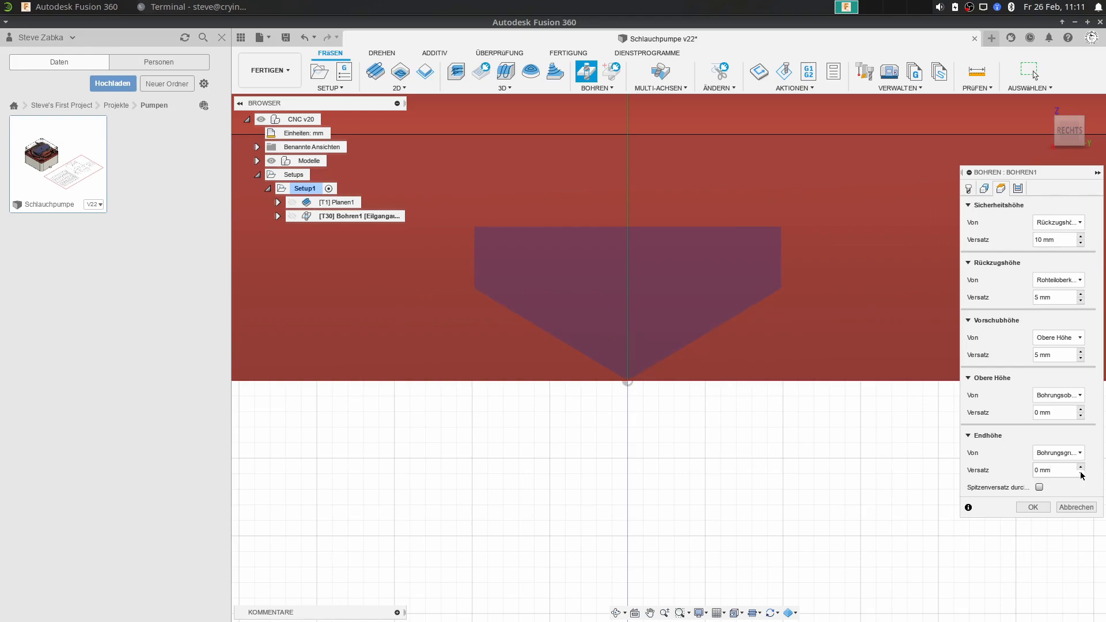
left_click(1081, 475)
left_click(1081, 475)
left_click(1081, 475)
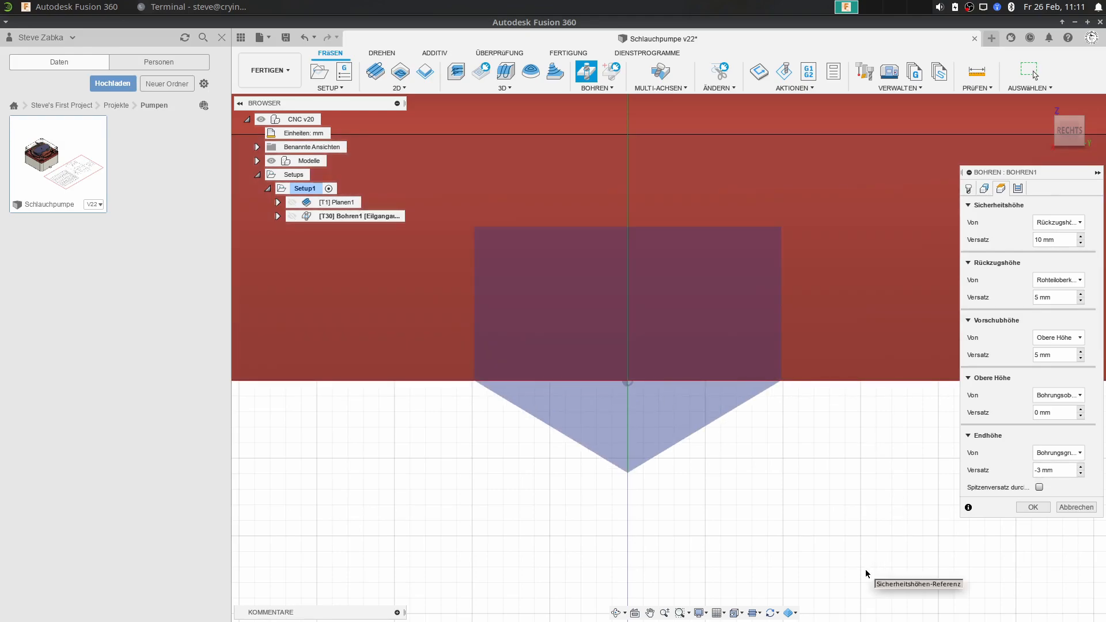
left_click(1081, 467)
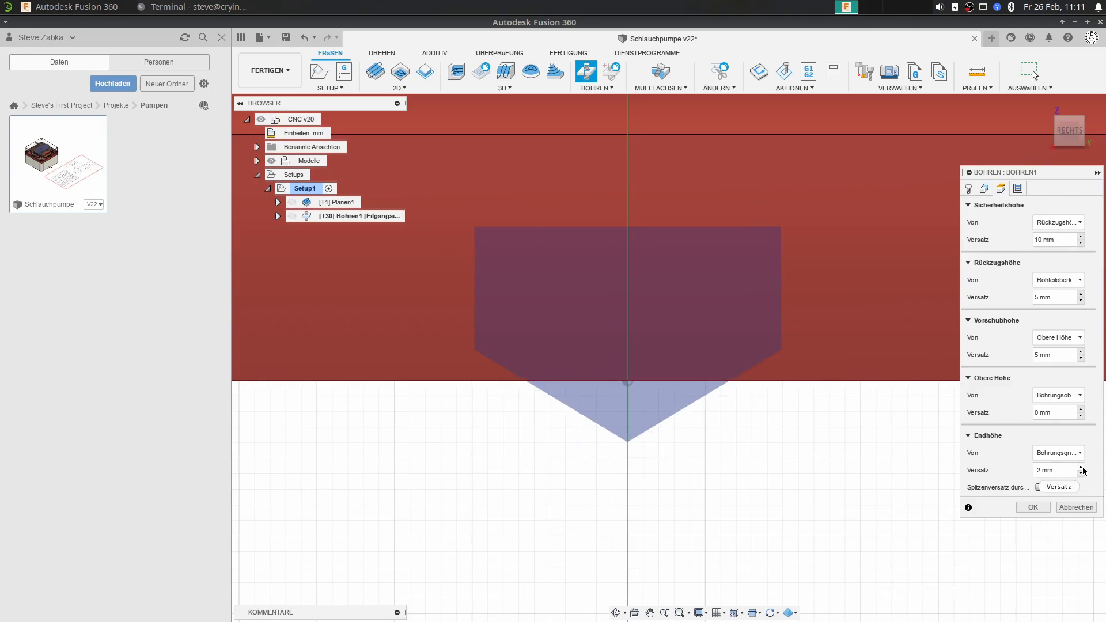
left_click(1081, 467)
left_click(1080, 467)
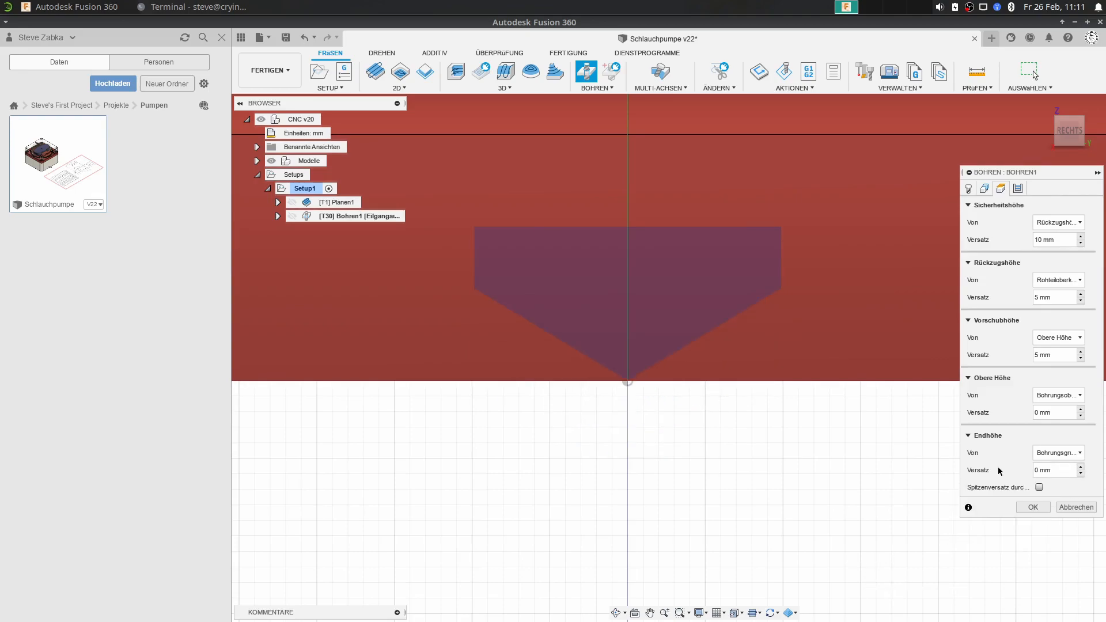
Enable the drill-tip offset through the hole bottom and complete the drilling operation with the Spanbruch - Teilrückzug cycle.
left_click(1039, 488)
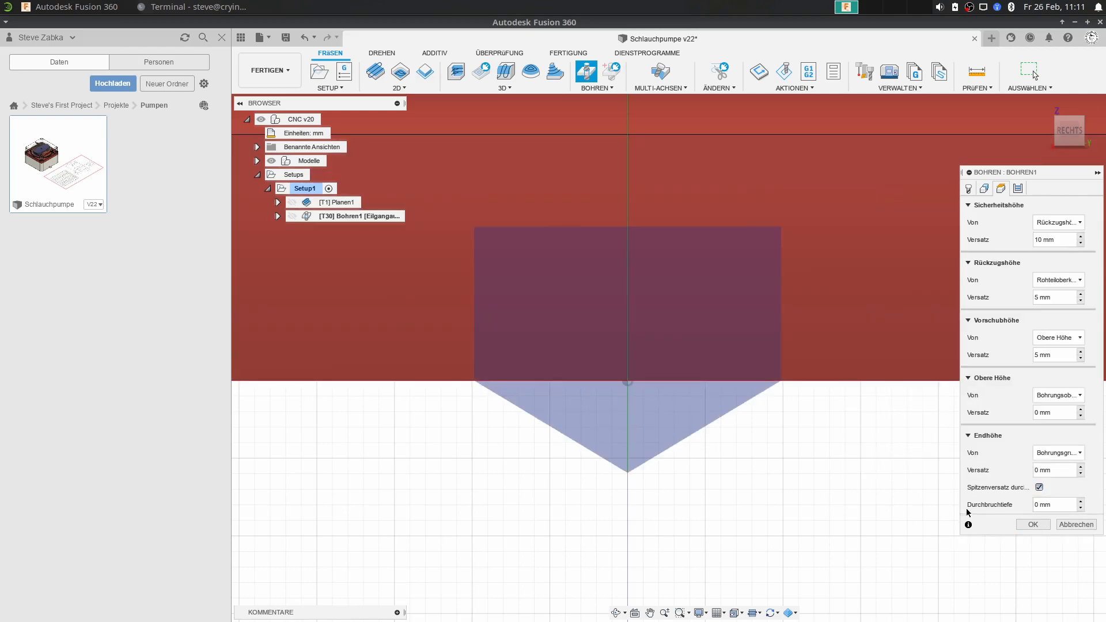
left_click(1017, 189)
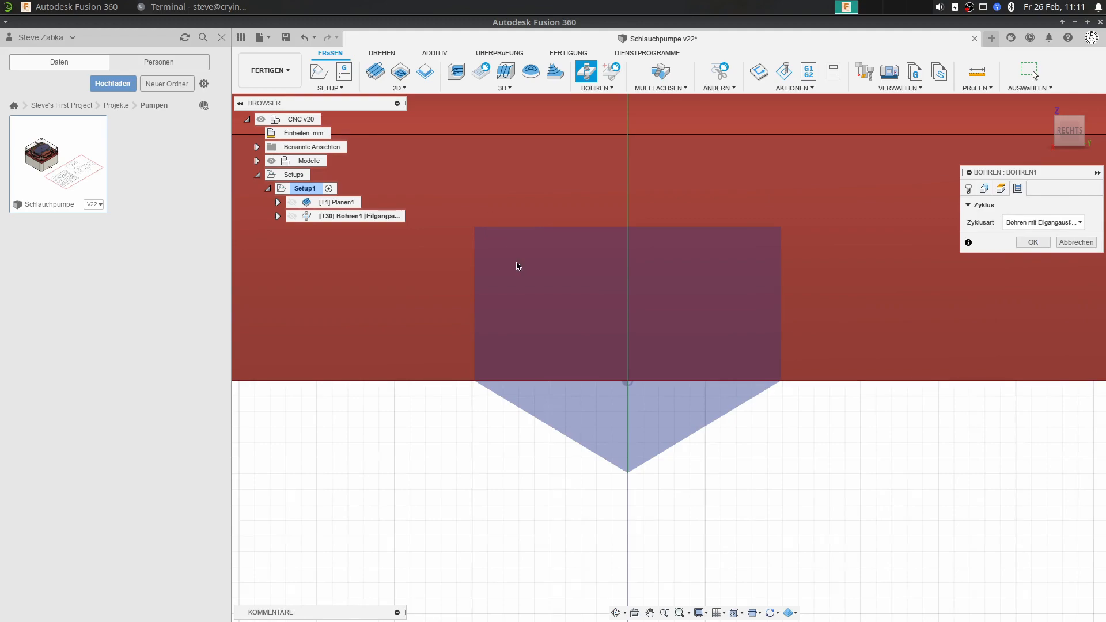
scroll(517, 266, "down", 5)
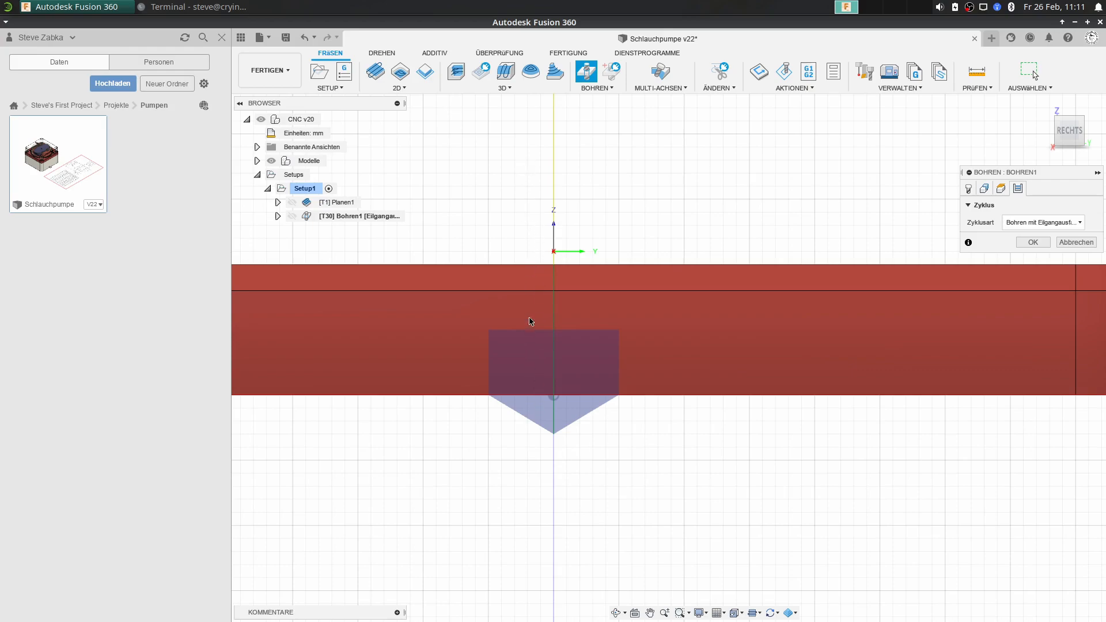
left_click(1044, 222)
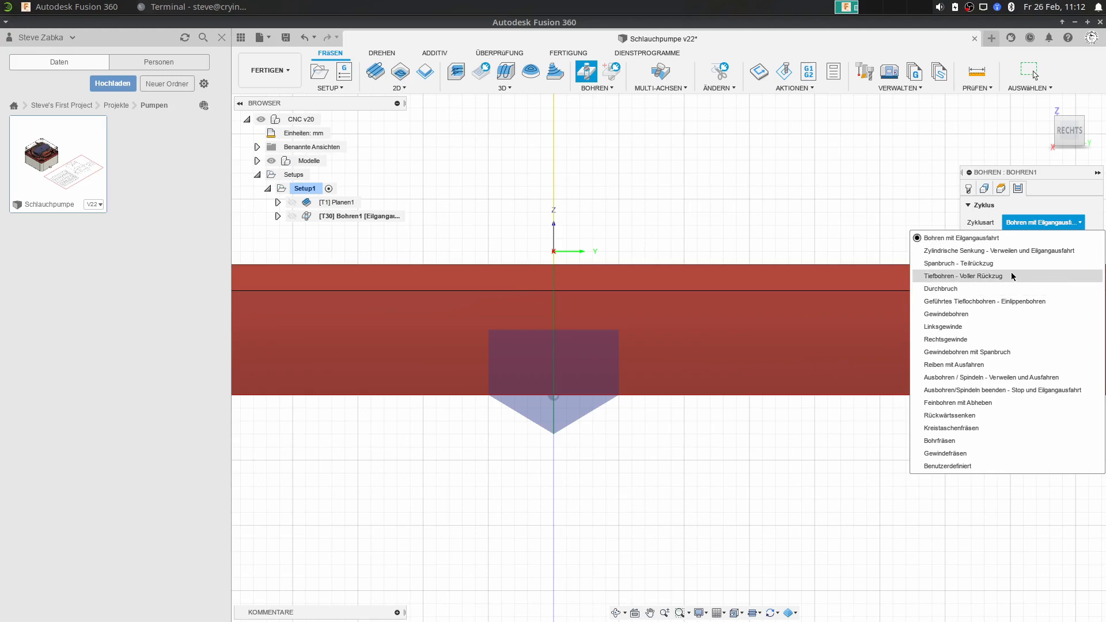
left_click(986, 264)
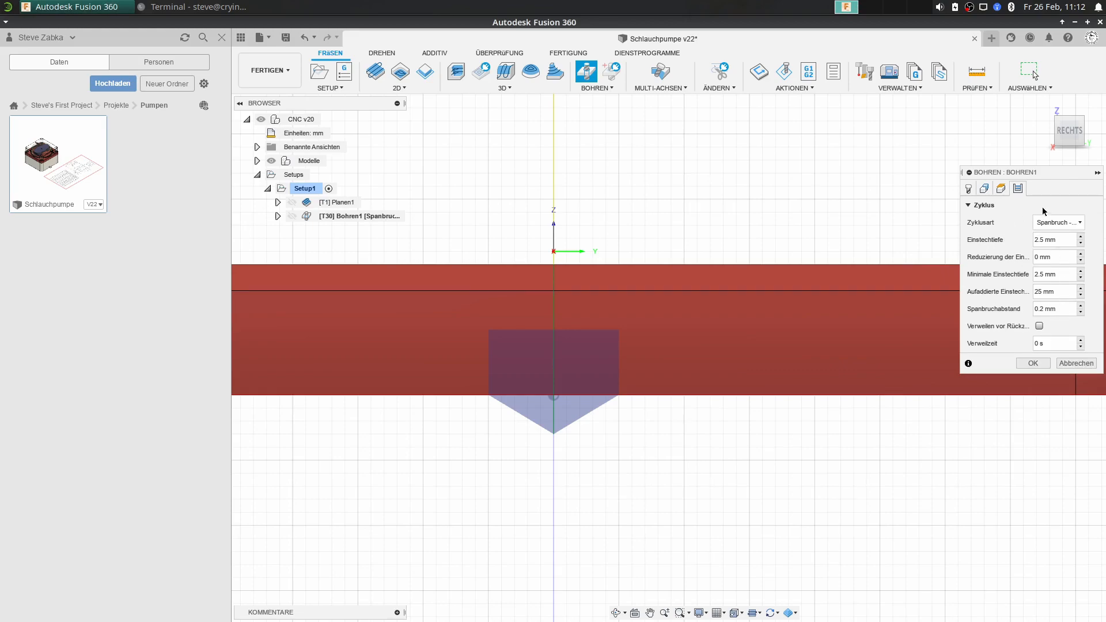
left_click(1031, 364)
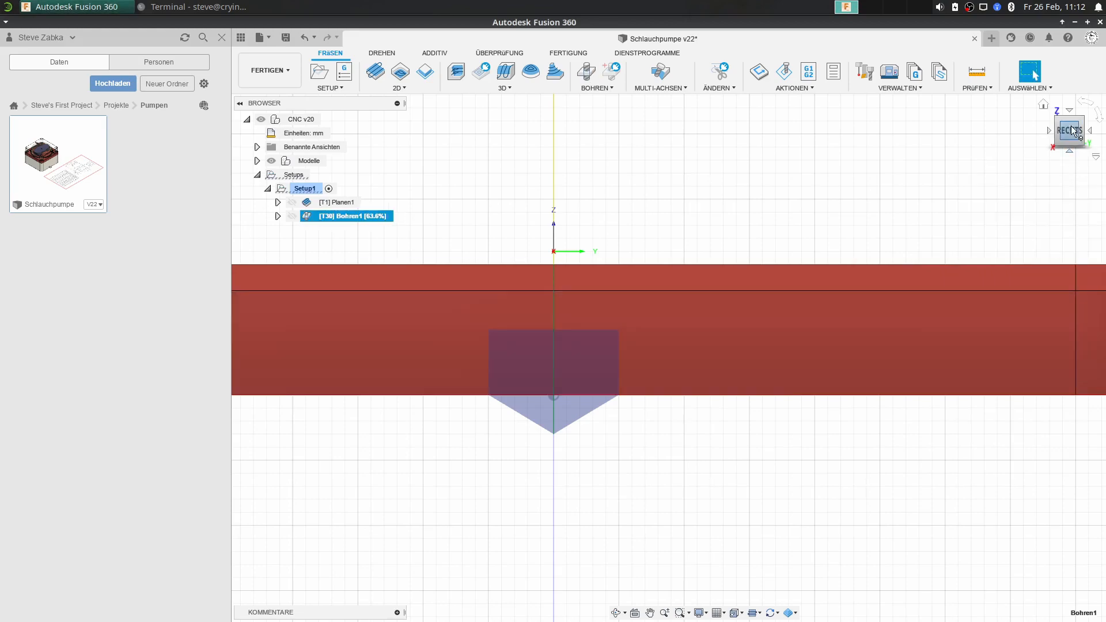
Simulate the centre hole drilling operation from the home view and close the simulation.
left_click(1043, 107)
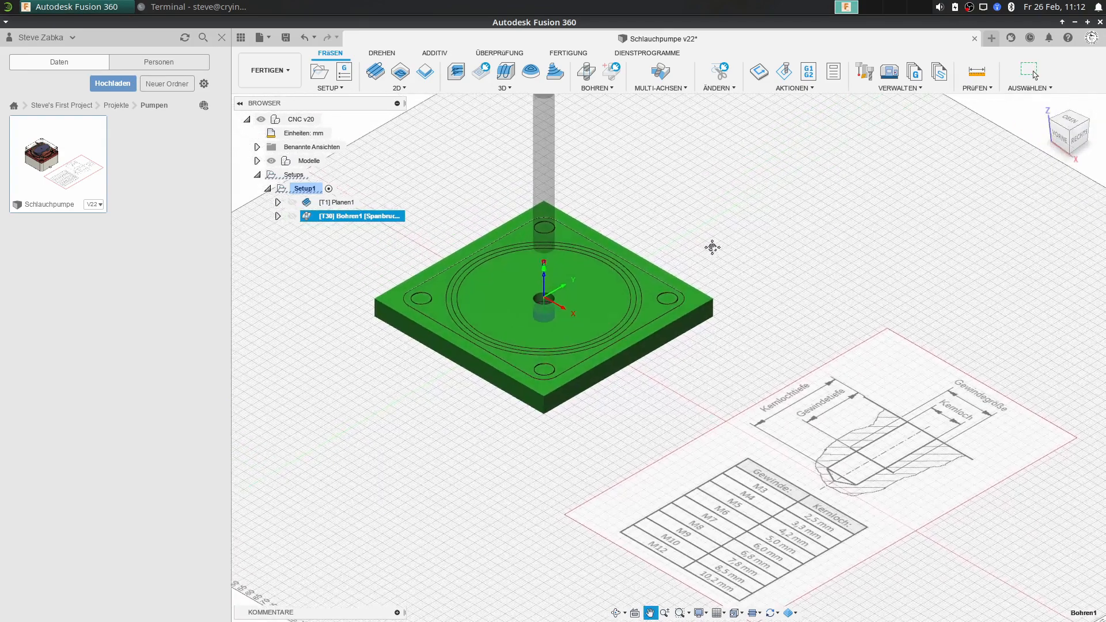
middle_click_drag(708, 242, 801, 344)
scroll(799, 342, "down", 1)
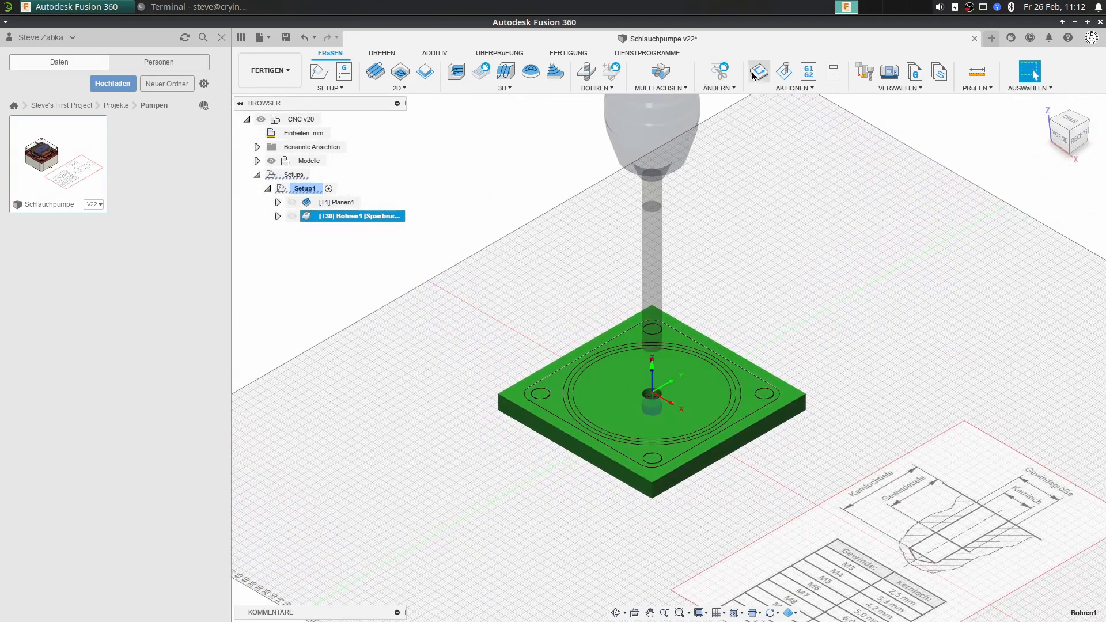
left_click(784, 72)
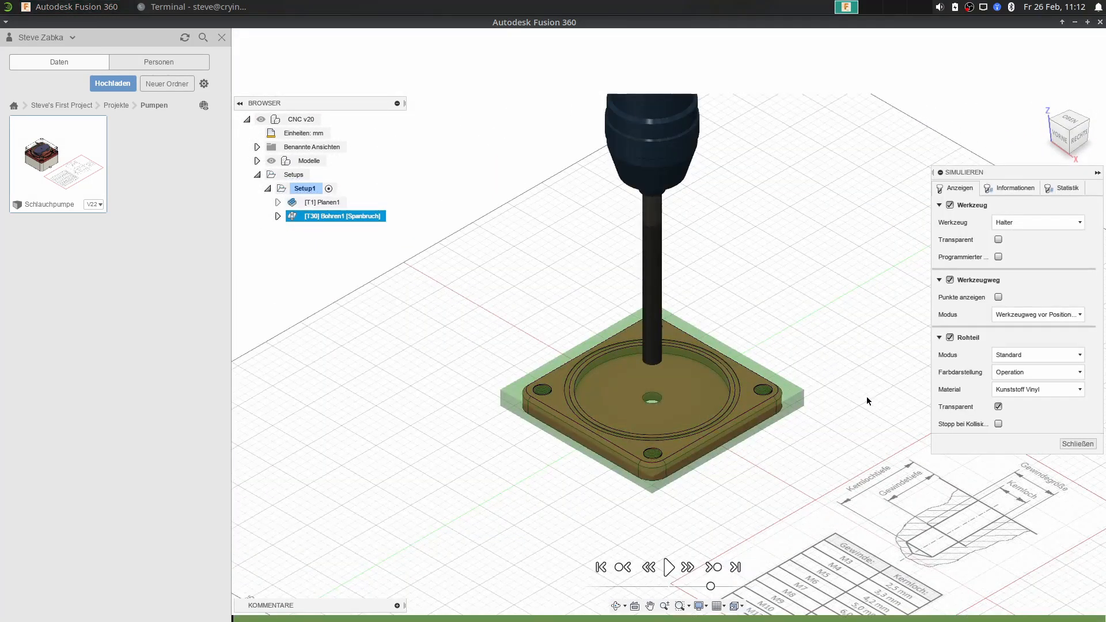
left_click(668, 568)
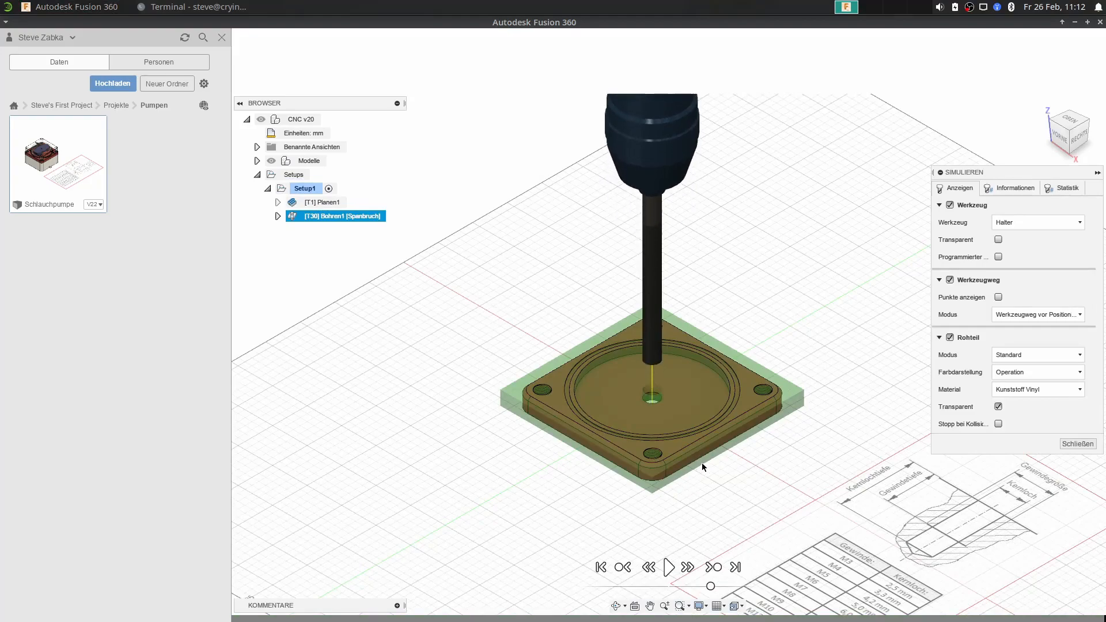
scroll(648, 396, "up", 2)
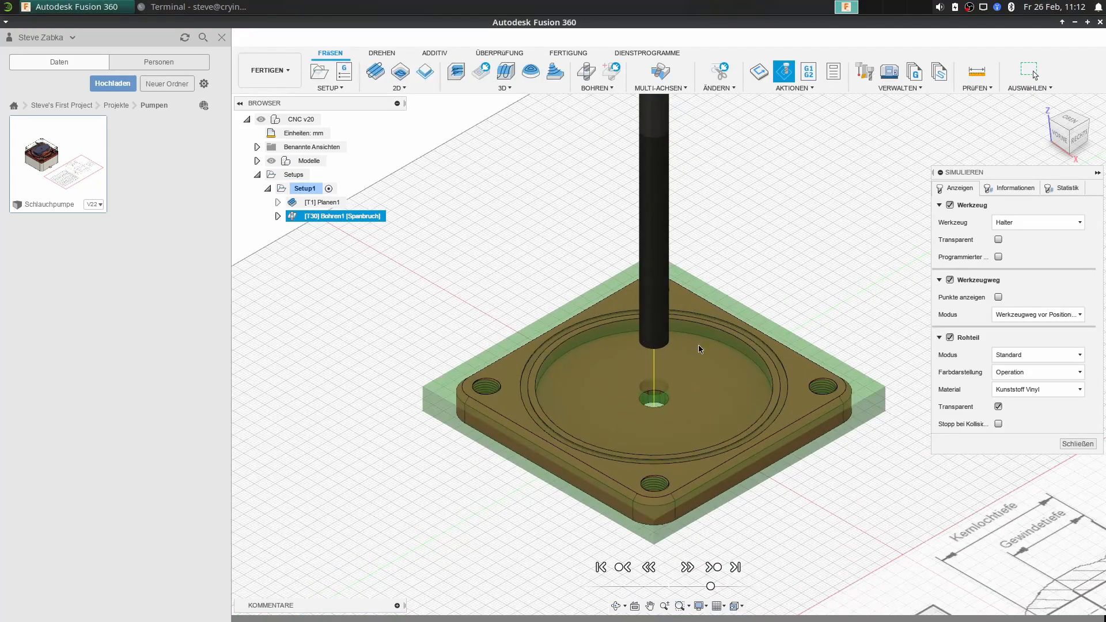
left_click(1079, 444)
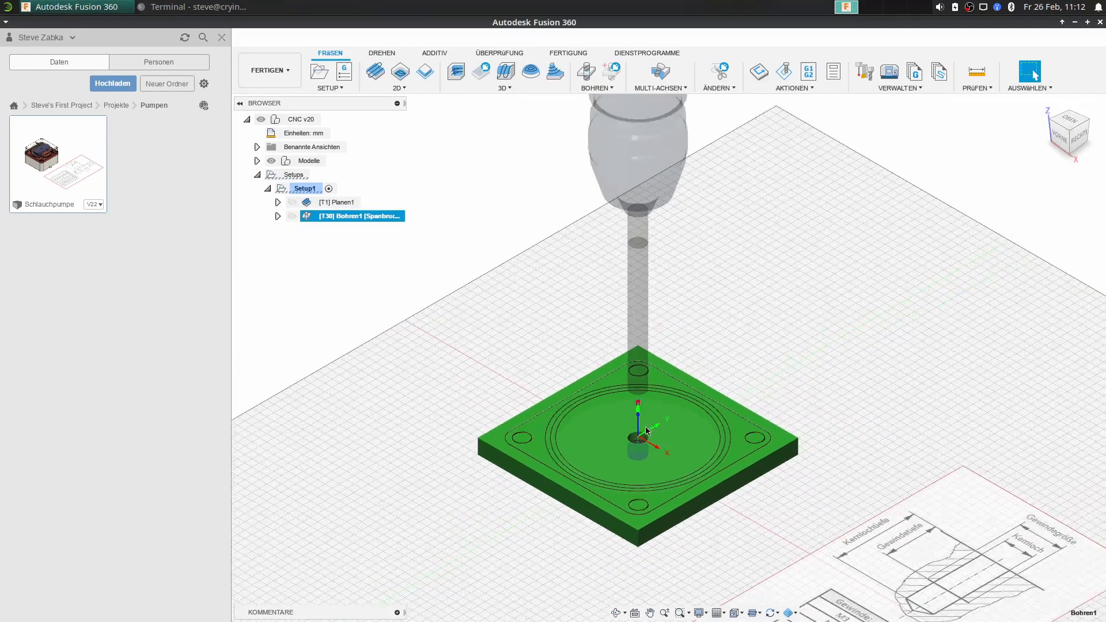
Compare the toolpaths of the drilling and facing operations and check the stock of Setup1.
scroll(627, 437, "up", 3)
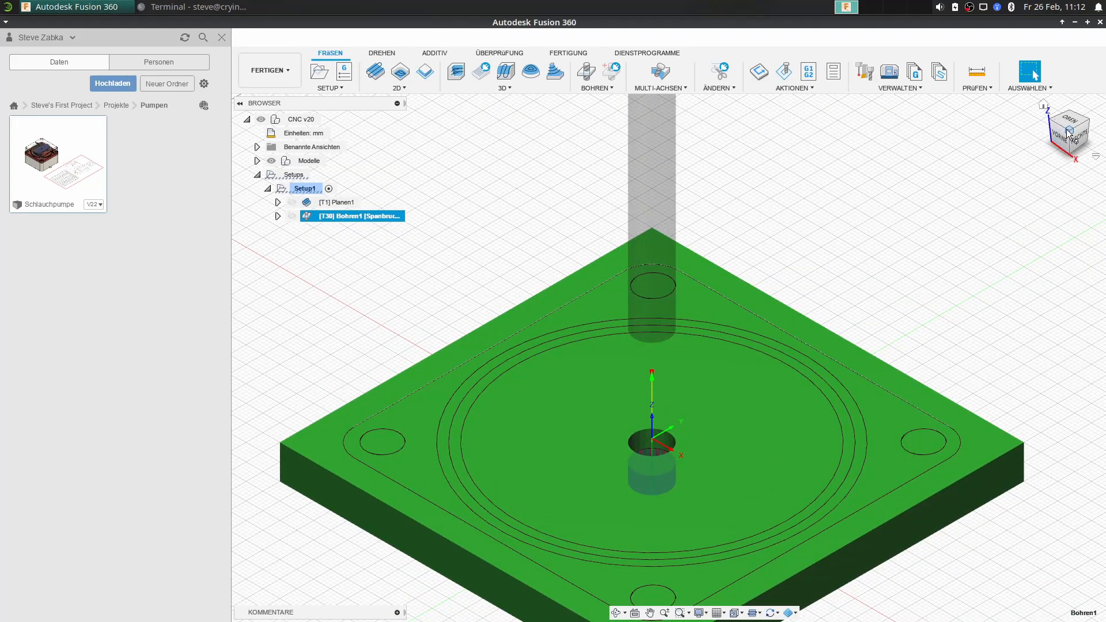
mouse_move(1068, 134)
left_mouse_down()
mouse_move(1068, 170)
mouse_move(1065, 133)
left_mouse_up()
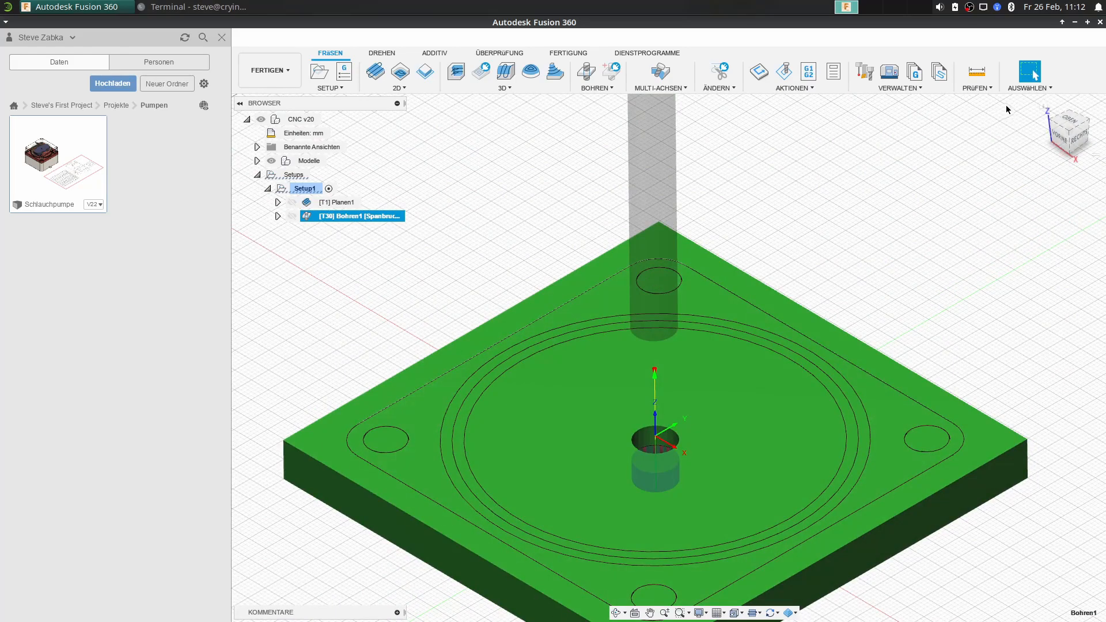
left_click(337, 202)
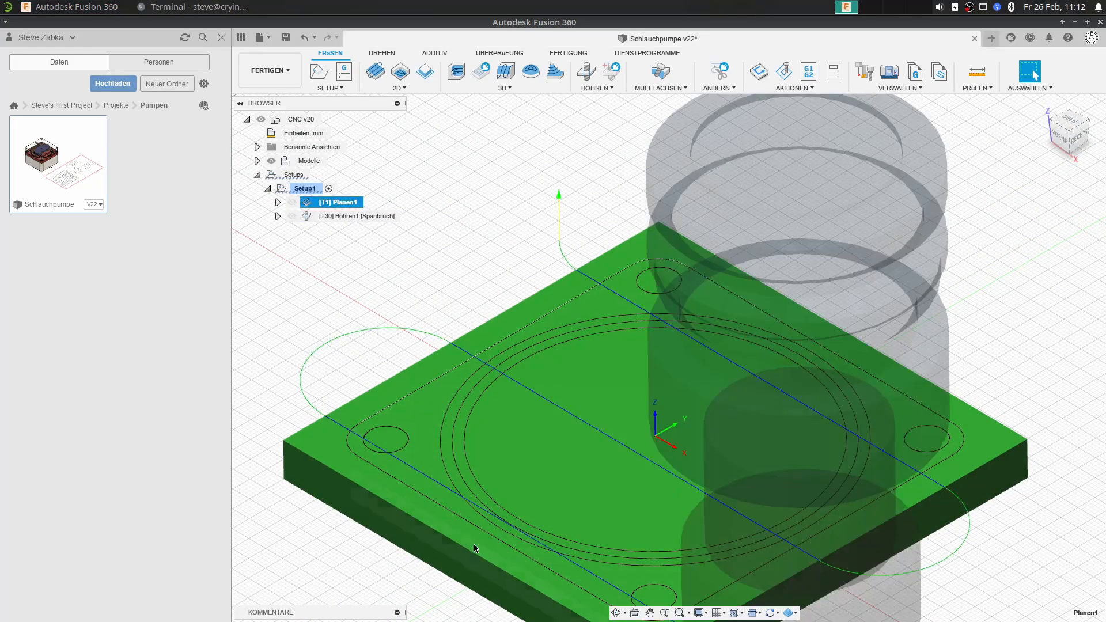
left_click(325, 216)
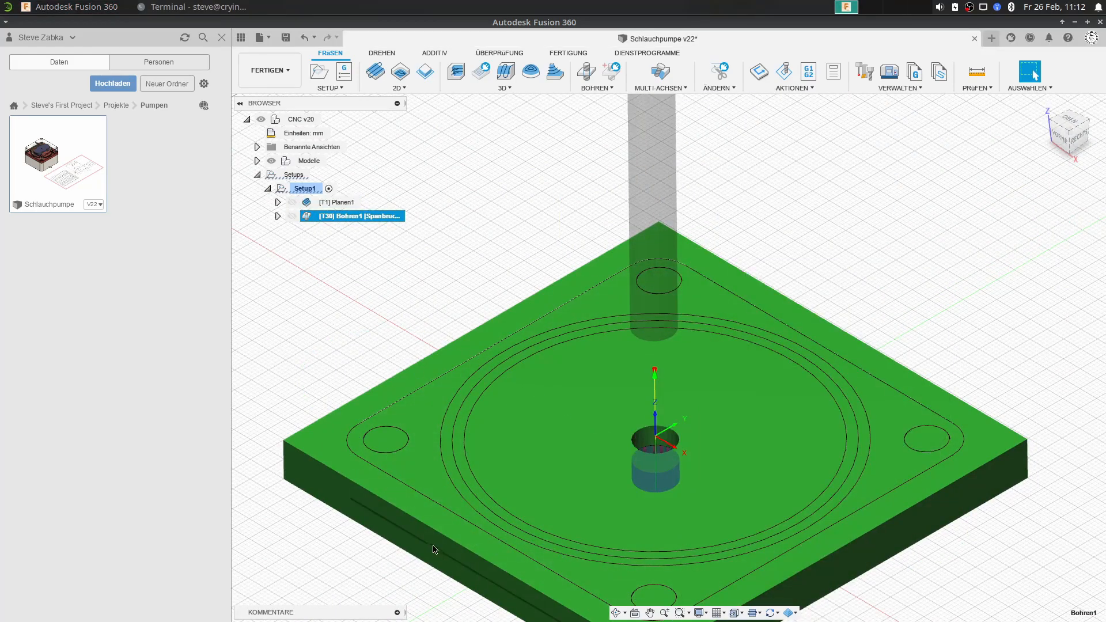
left_click(304, 188)
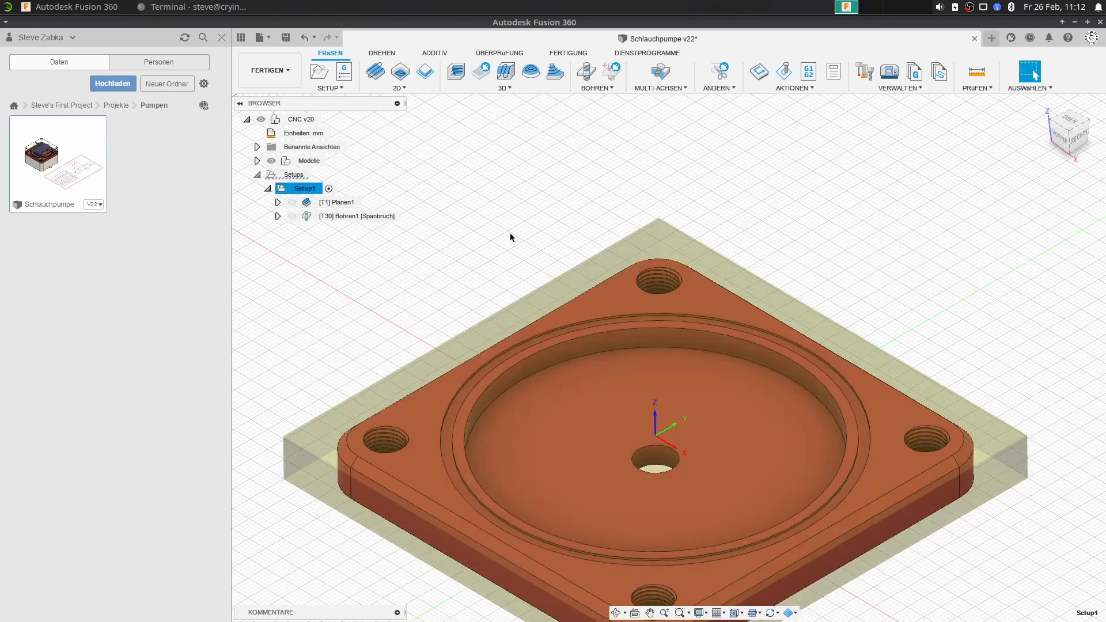
scroll(856, 441, "down", 3)
middle_click_drag(855, 441, 809, 408)
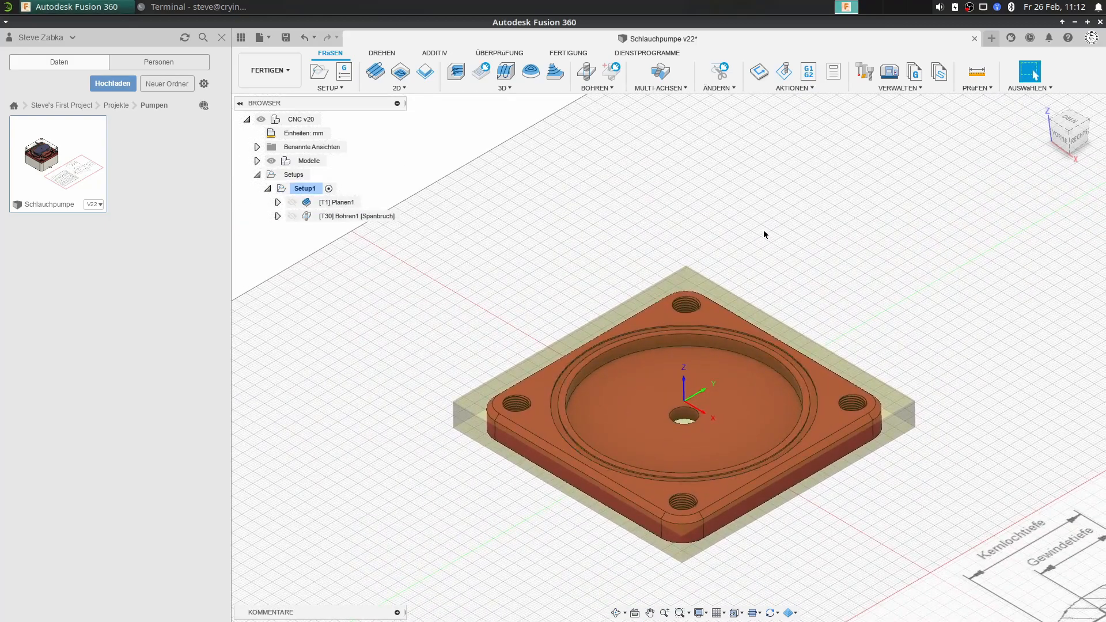
left_click(763, 231)
Examine the threaded corner holes of the plate and the core hole diameters in the thread table beside it.
middle_click_drag(811, 326, 750, 306)
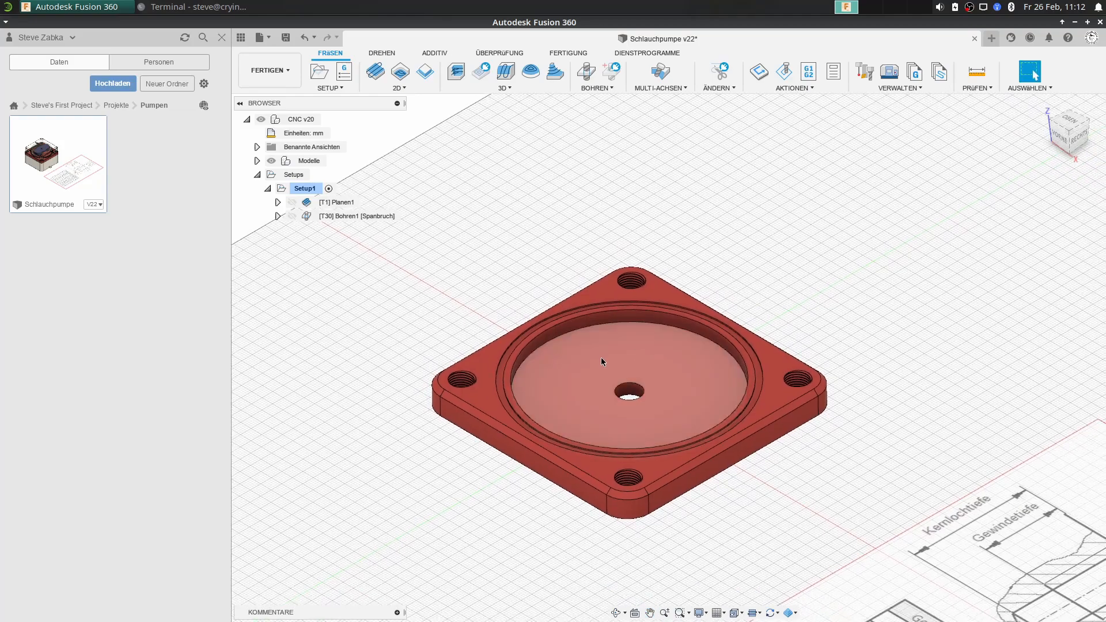
scroll(602, 359, "up", 3)
scroll(593, 350, "up", 1)
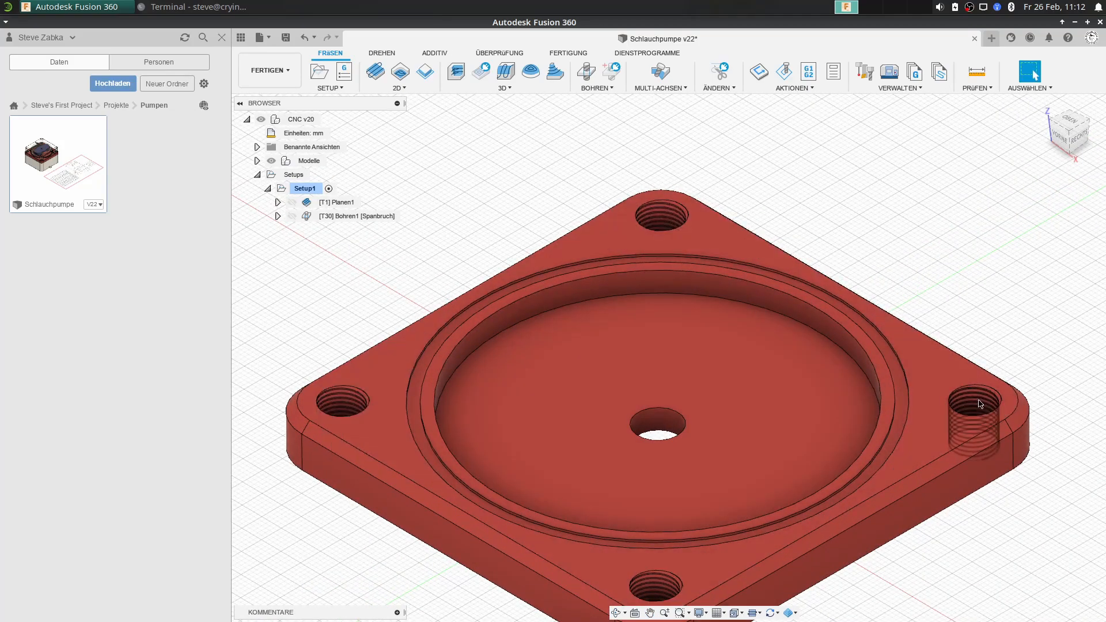
middle_click_drag(838, 521, 640, 314)
scroll(507, 357, "down", 2)
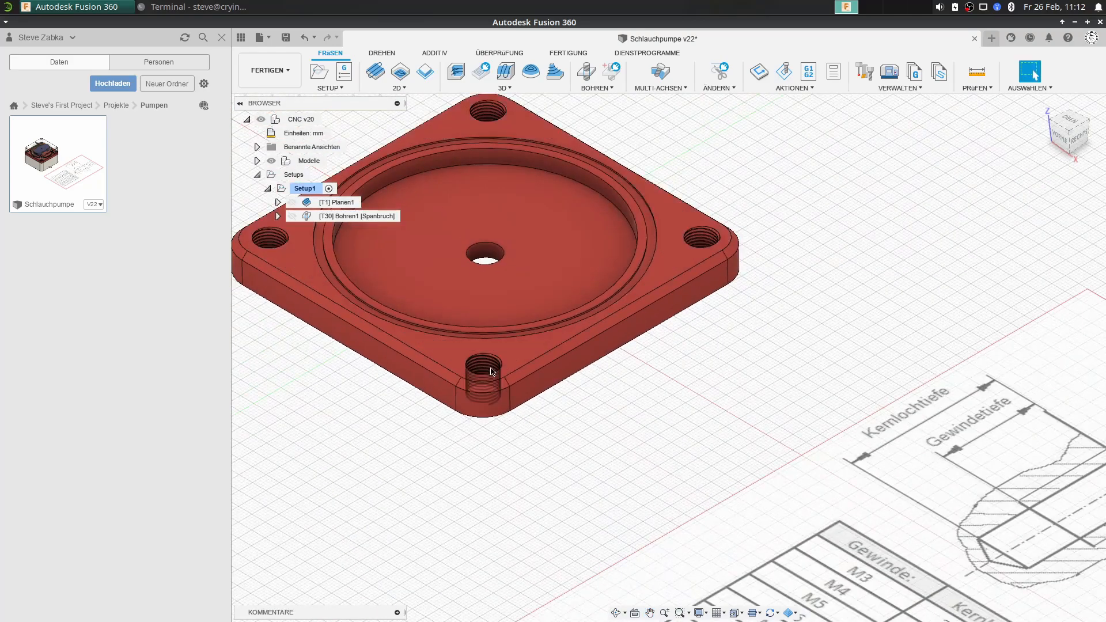
middle_click_drag(801, 462, 627, 172)
middle_click_drag(610, 296, 542, 369)
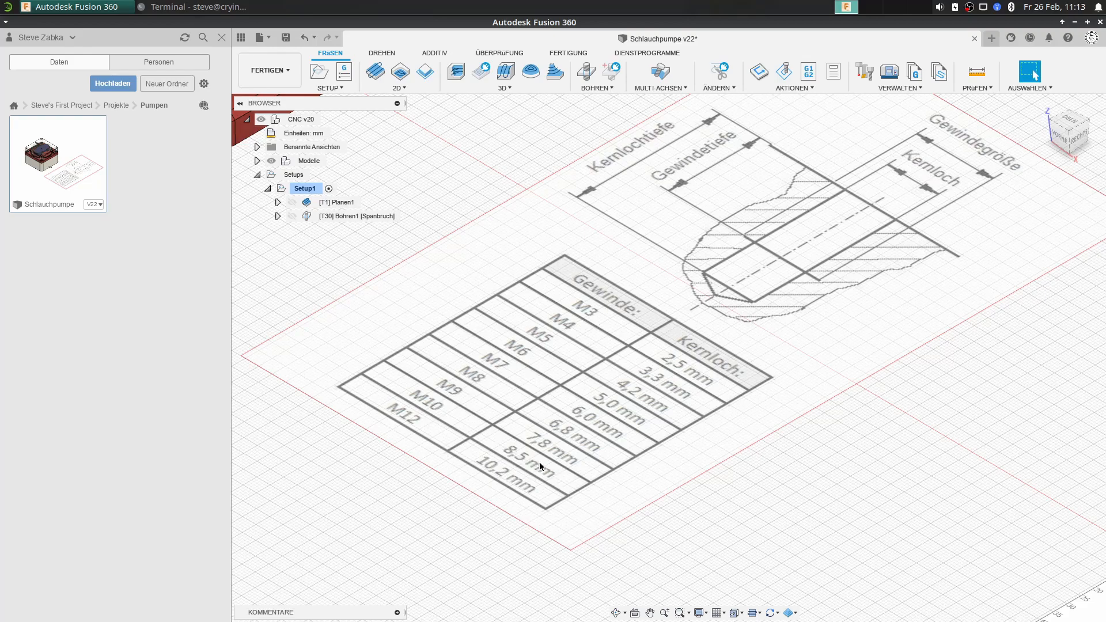
scroll(432, 306, "down", 3)
middle_click_drag(477, 305, 771, 534)
scroll(601, 368, "up", 2)
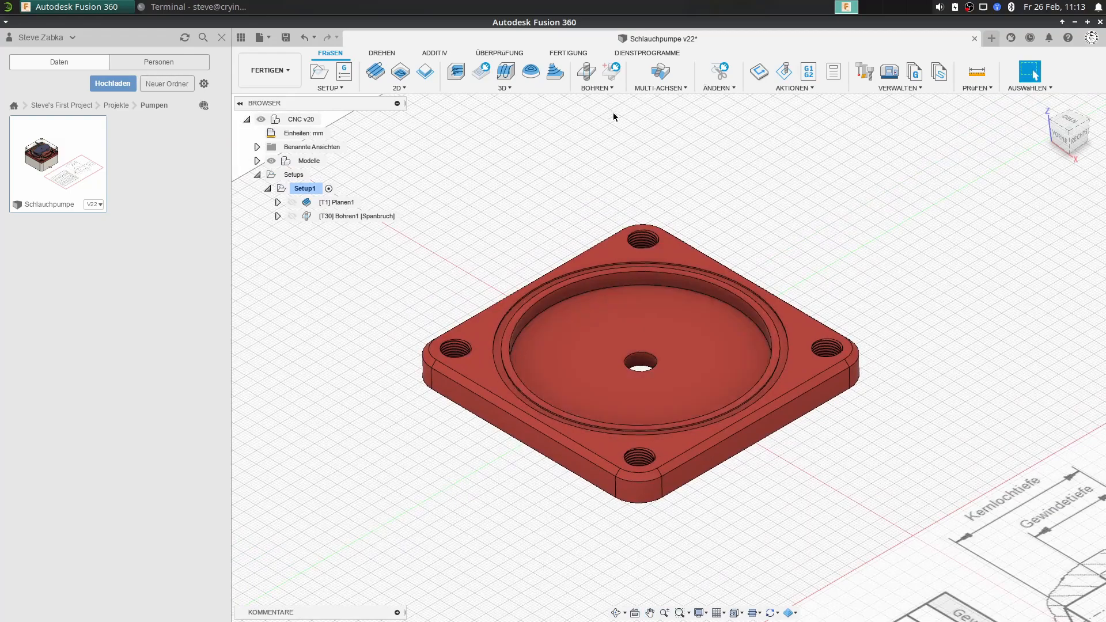
Create a second drilling operation in Setup1 using the 8.5 mm drill with the Aluminum - Drilling cutting data.
left_click(592, 70)
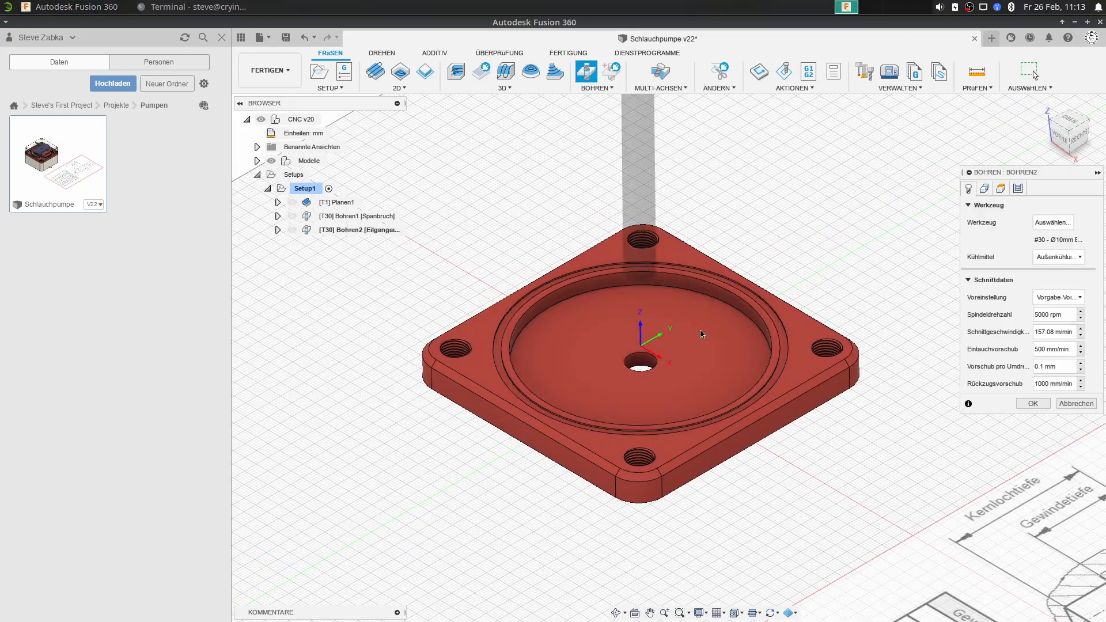
left_click(1052, 223)
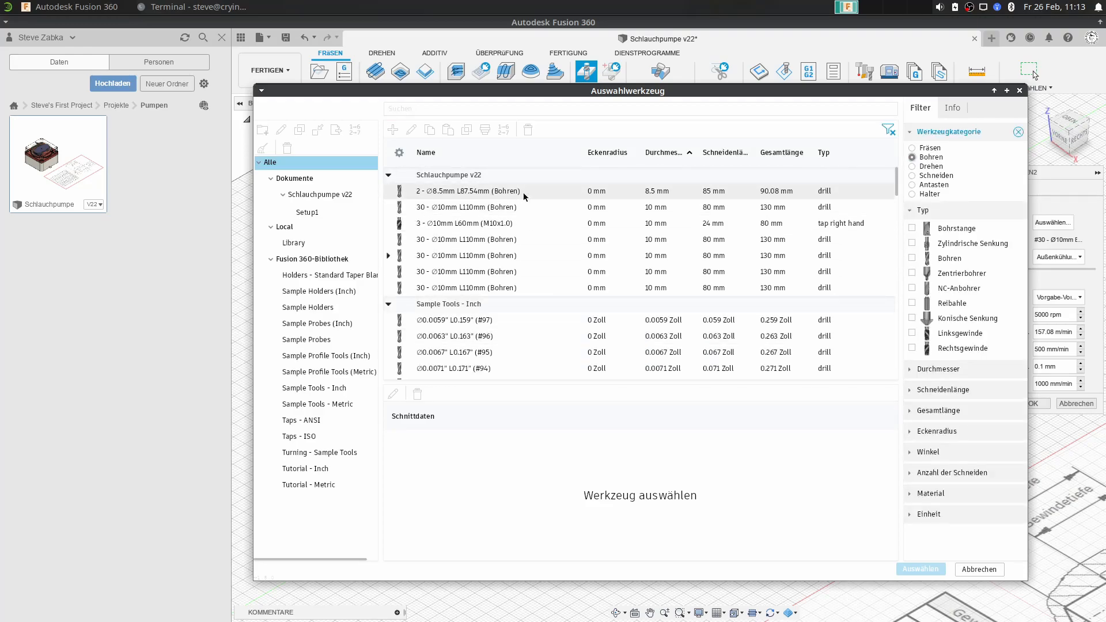
left_click(667, 191)
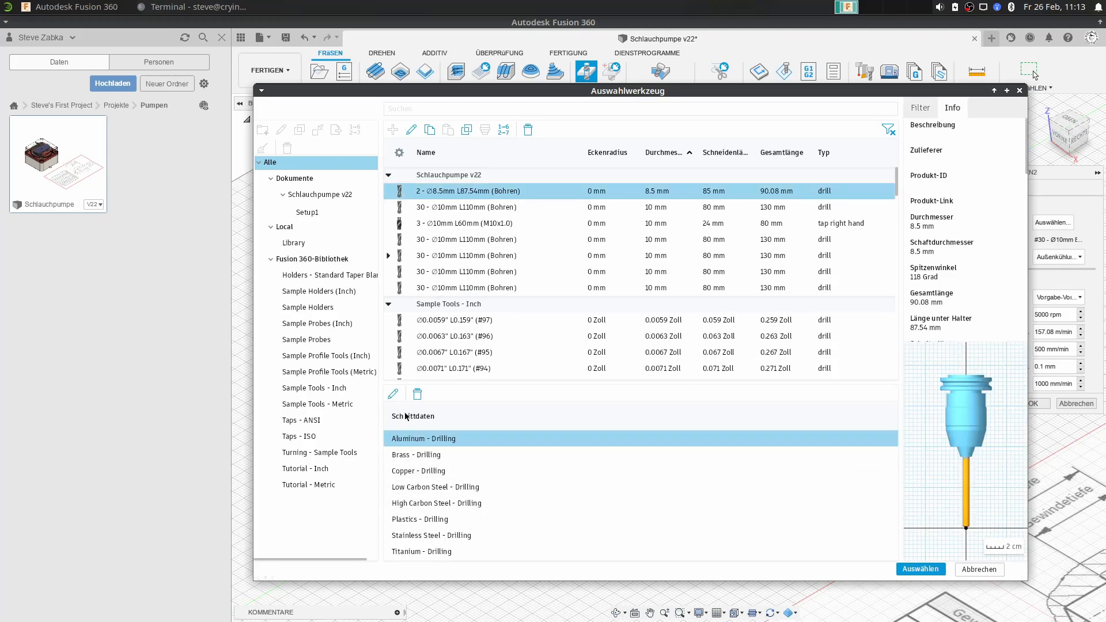
left_click(419, 537)
left_click(423, 502)
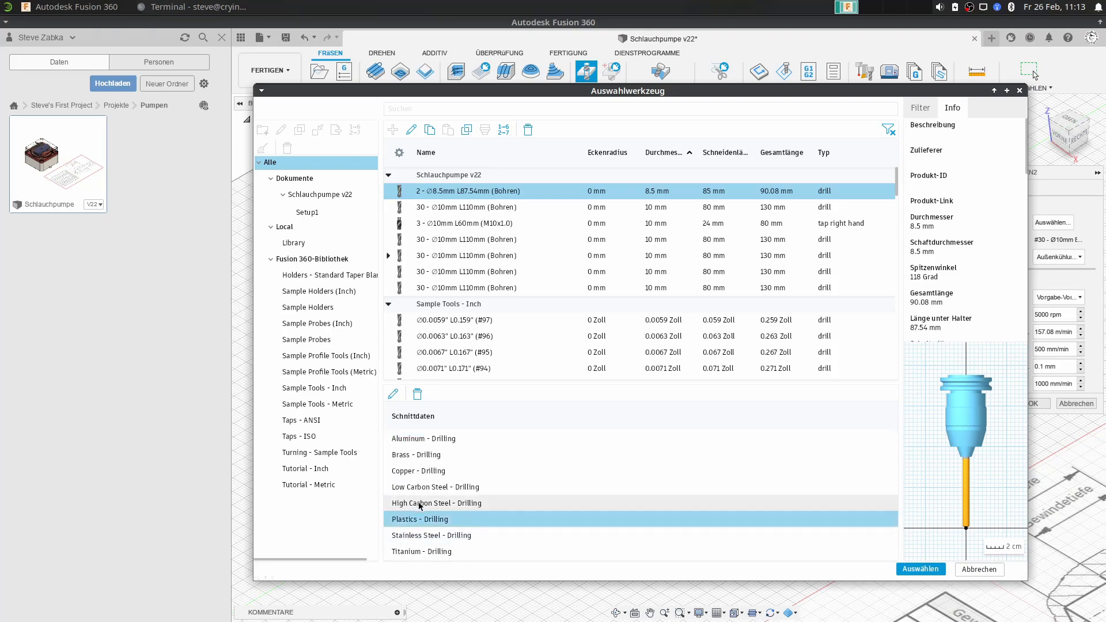
left_click(425, 454)
left_click(429, 438)
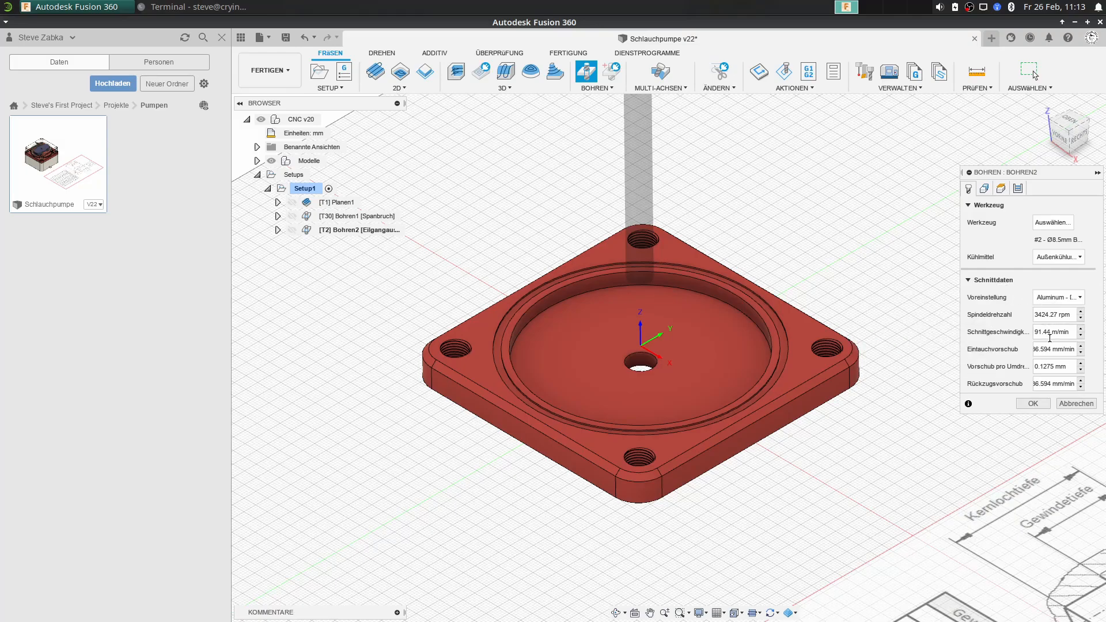
Select the threaded front corner hole as drilling geometry and include all holes of the same diameter.
left_click(985, 189)
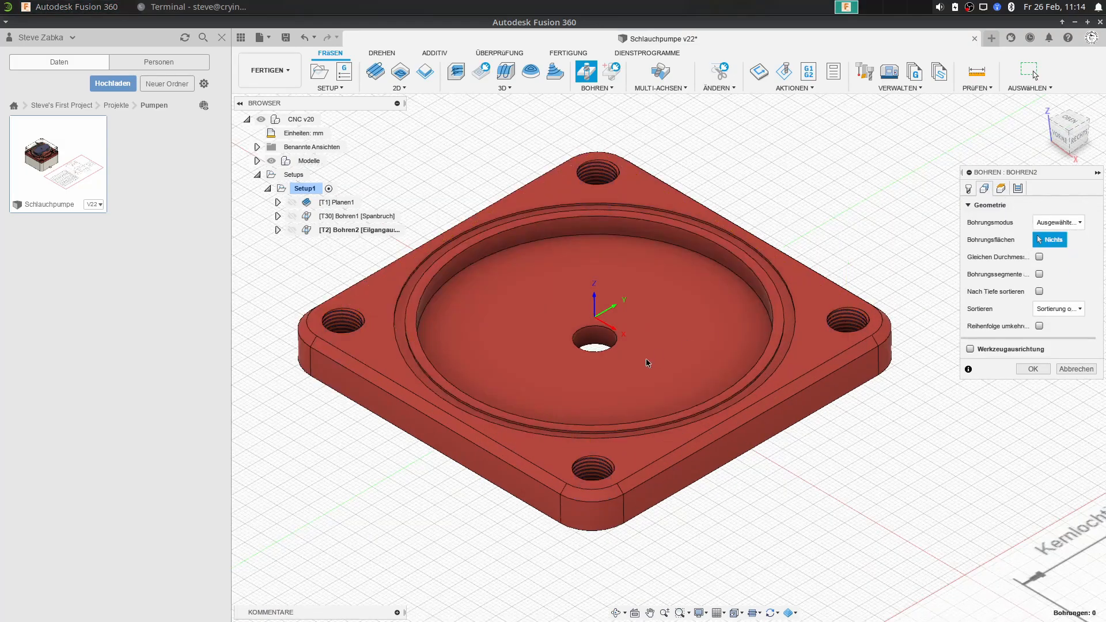
scroll(642, 455, "up", 5)
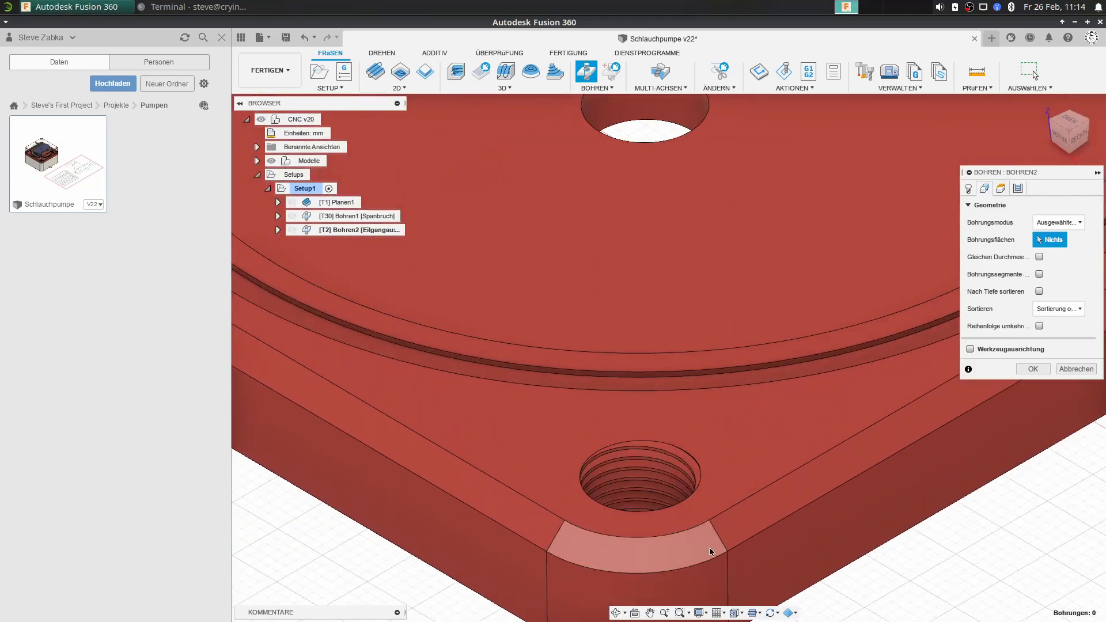
left_click(687, 468)
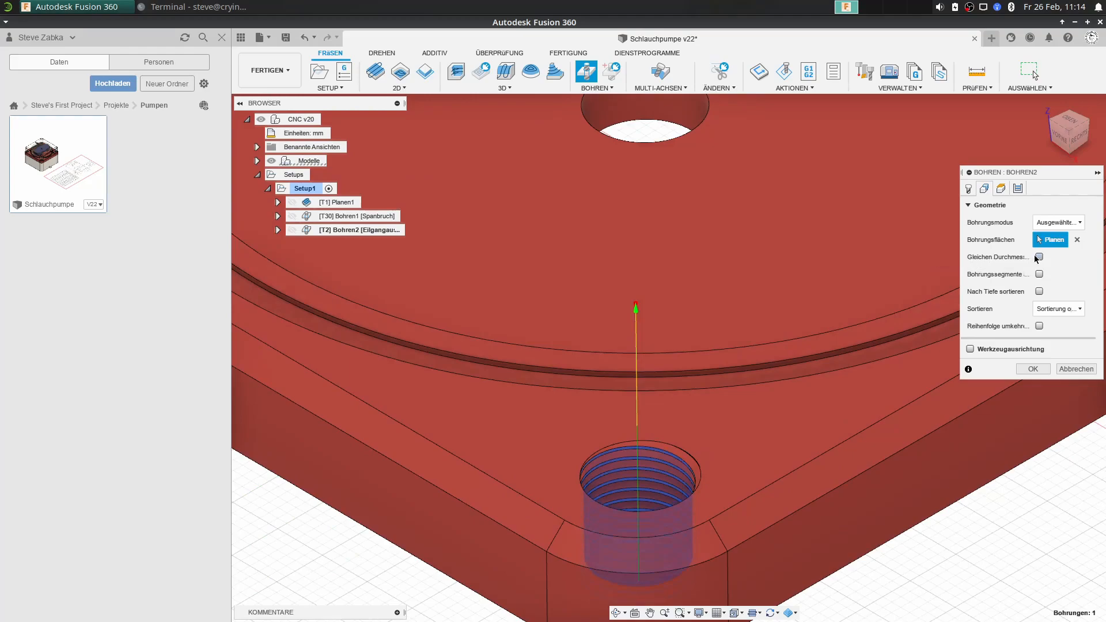
scroll(818, 299, "down", 5)
middle_click_drag(818, 296, 654, 409)
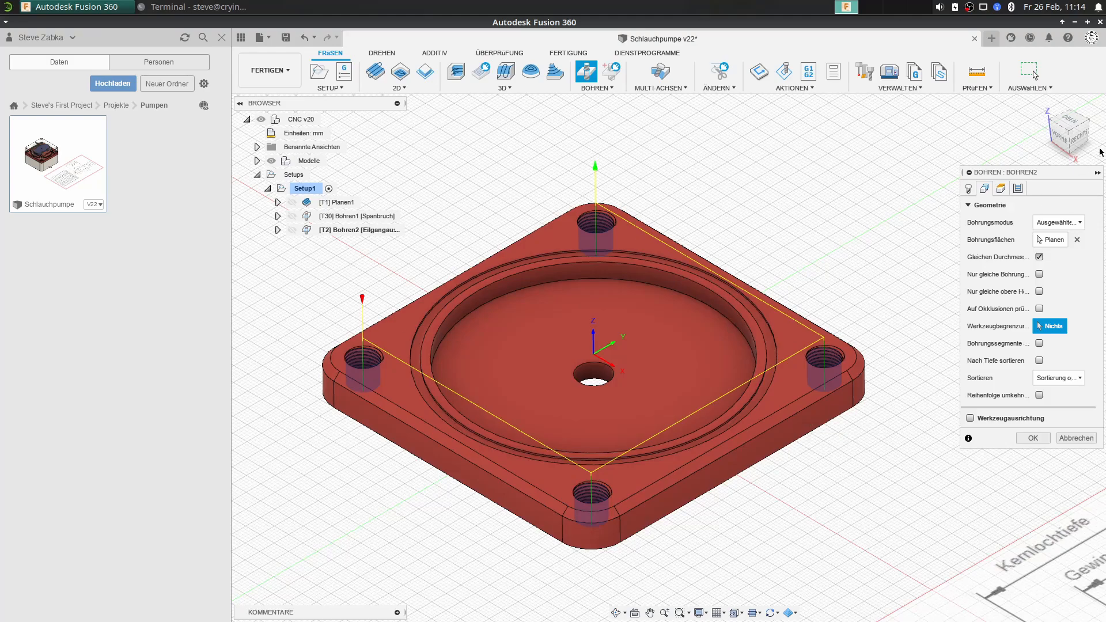
Check the drilling depth from the right side, enable the drill-tip offset through the hole bottom and complete the operation.
left_click(1081, 141)
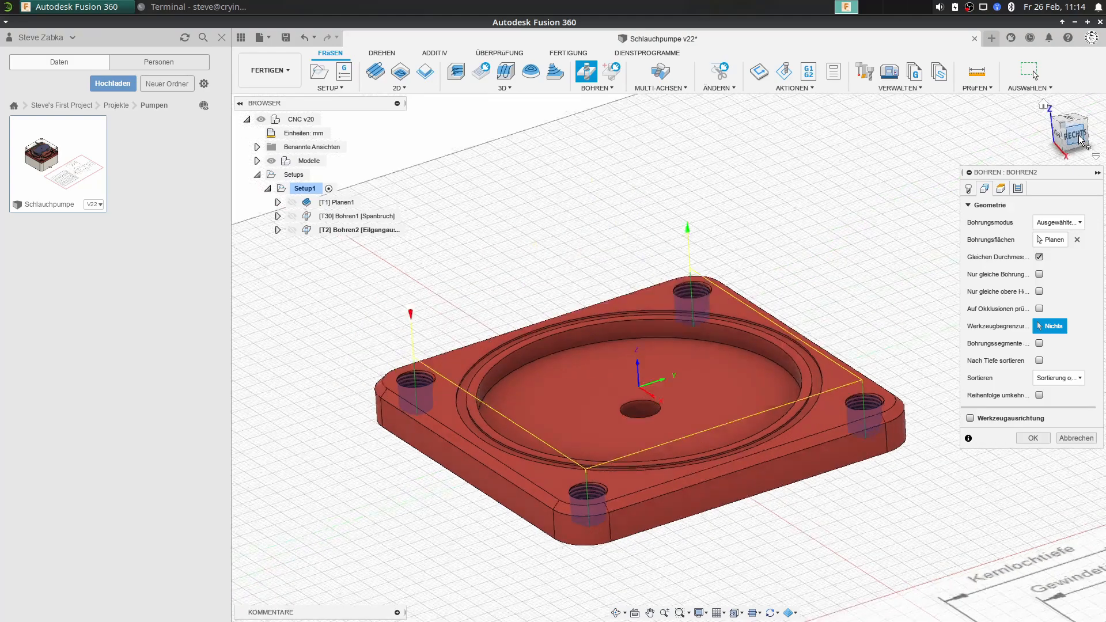
scroll(602, 526, "up", 5)
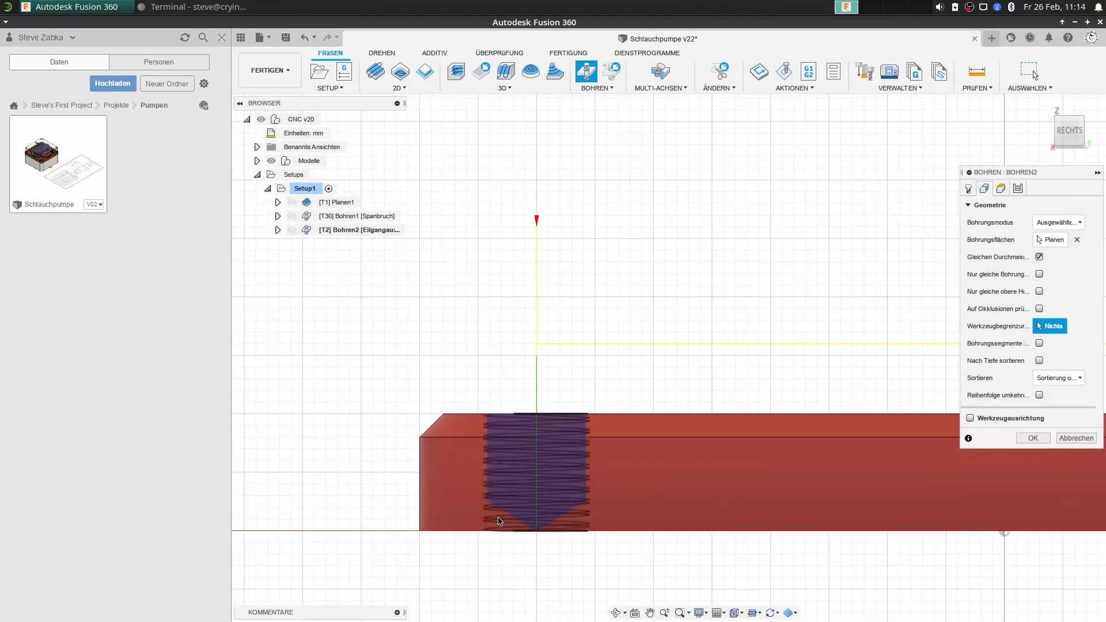
left_click(1000, 192)
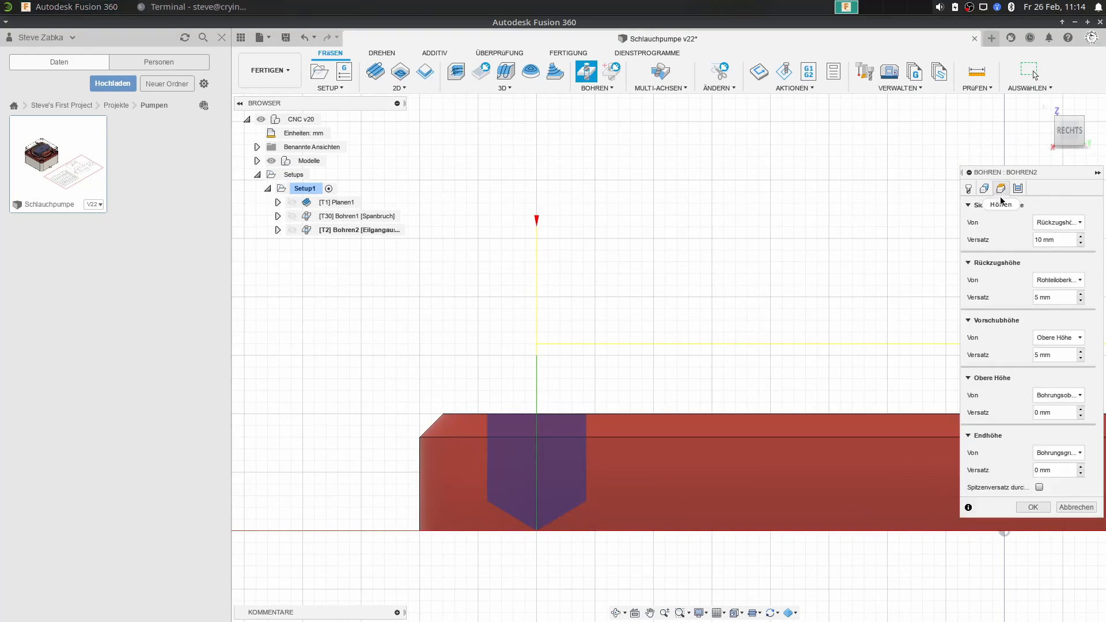
left_click(1039, 488)
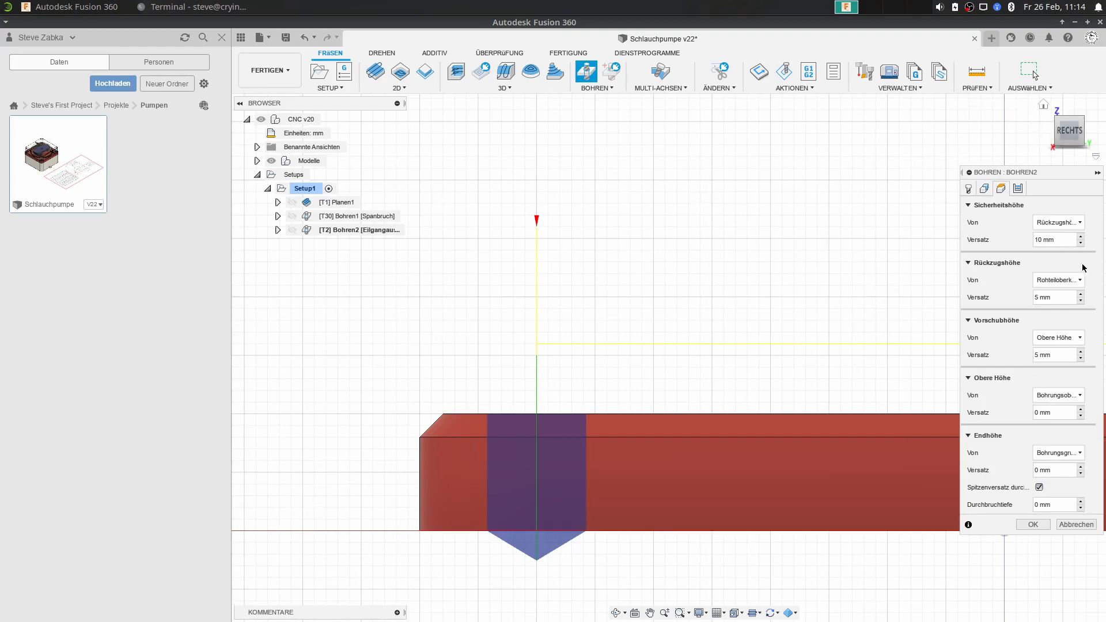
left_click(1033, 525)
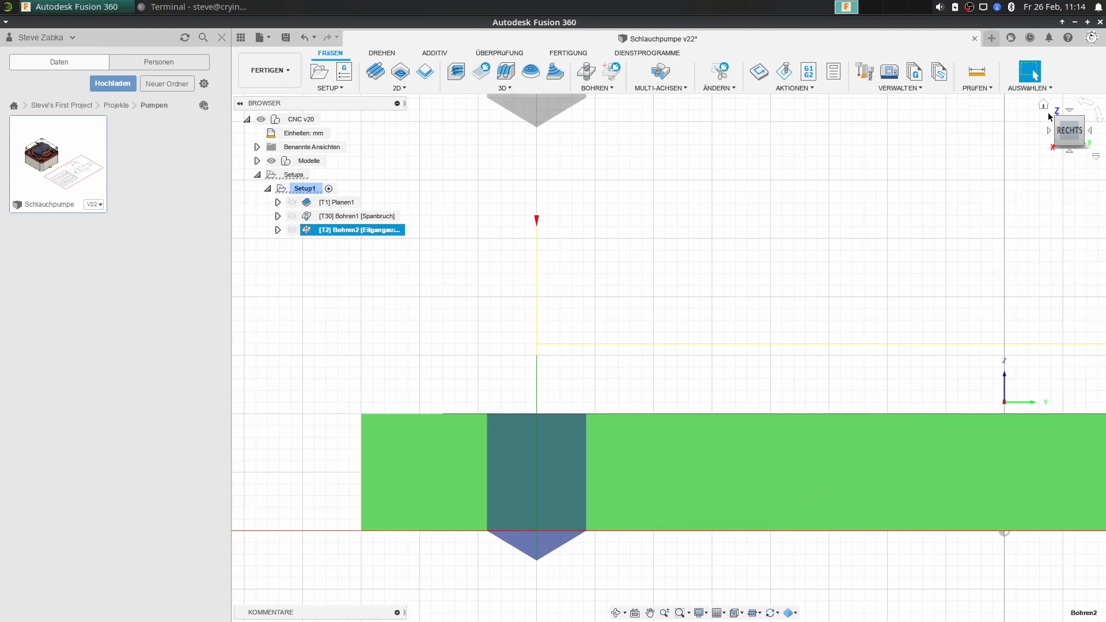
Simulate the corner hole drilling operation from the home view and close the simulation.
left_click(1042, 105)
middle_click_drag(772, 181, 919, 260)
scroll(861, 322, "up", 3)
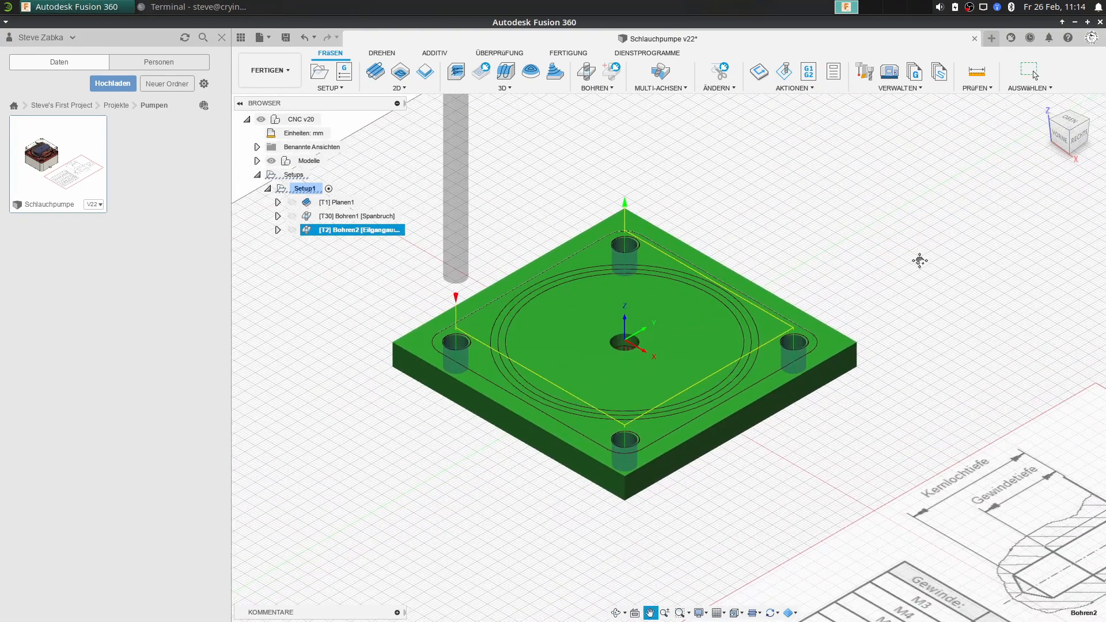
left_click(784, 73)
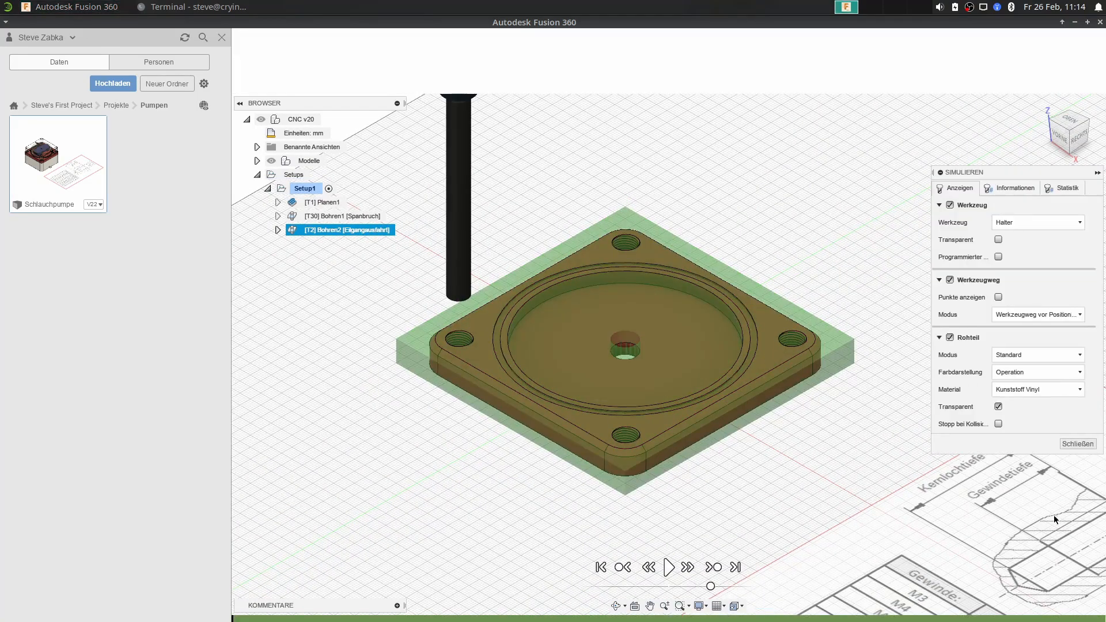
left_click(675, 567)
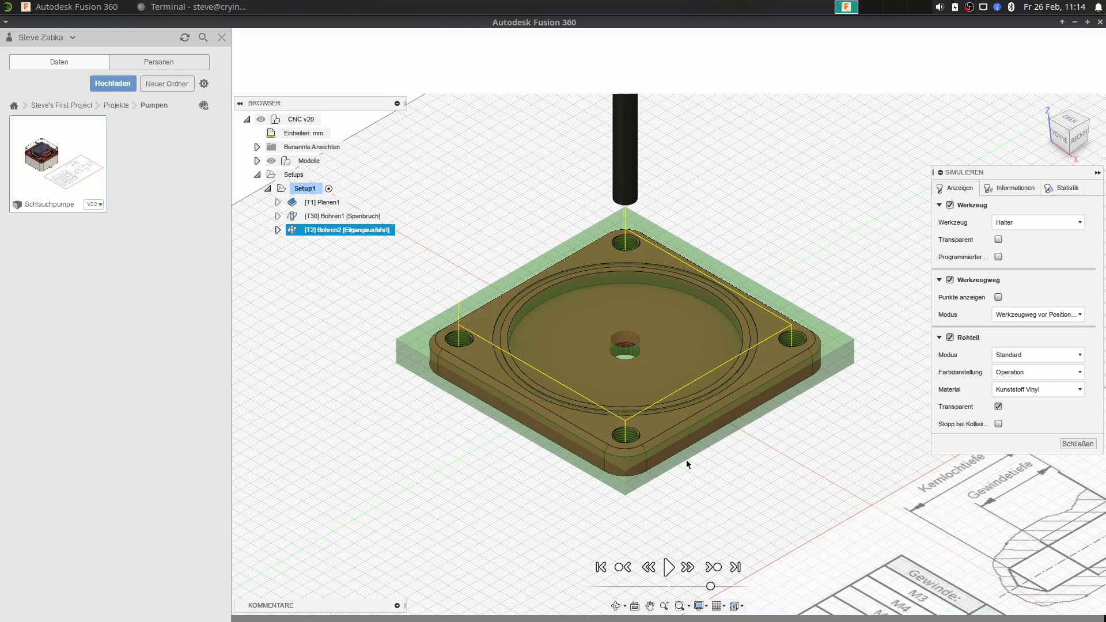
left_click(1077, 443)
Compare the toolpaths of the facing operation and the centre and corner hole drilling operations.
scroll(619, 327, "up", 3)
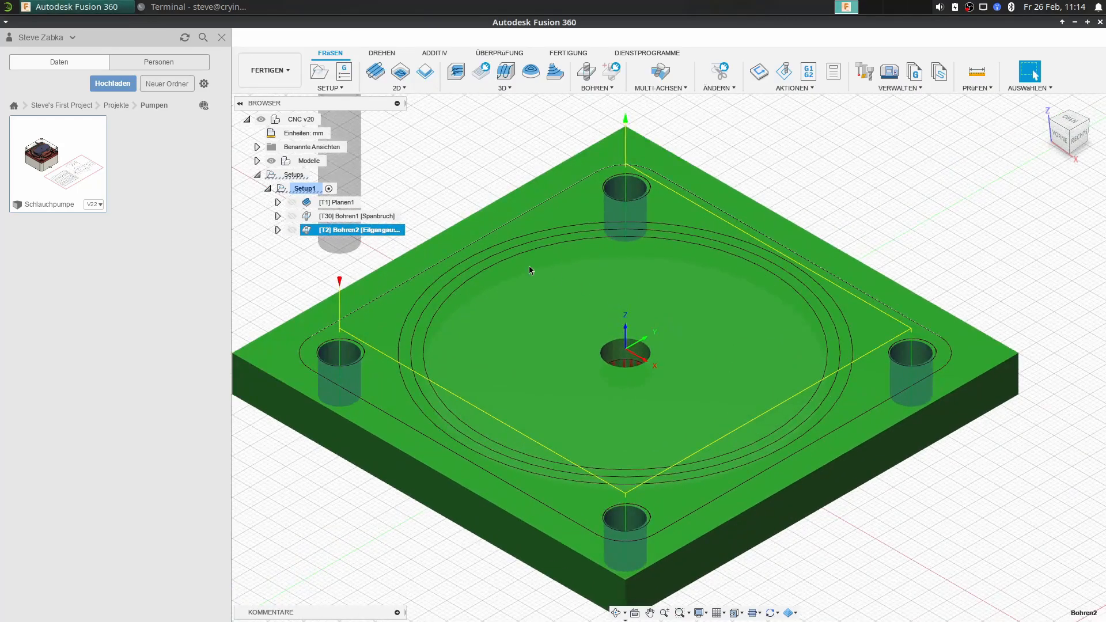
left_click(305, 213)
left_click(305, 205)
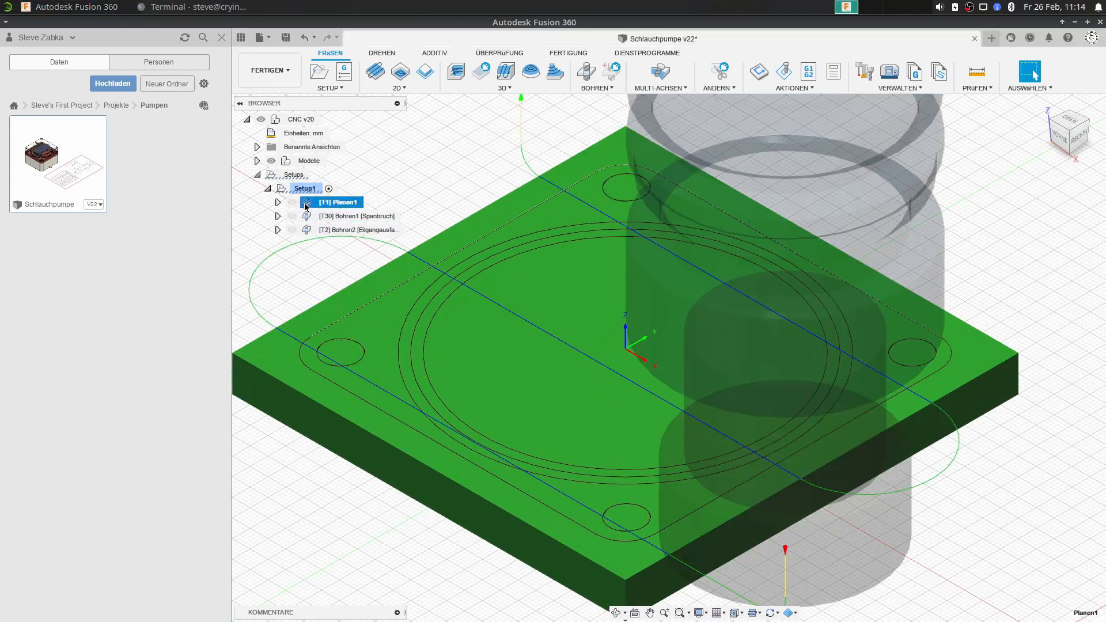
left_click(306, 216)
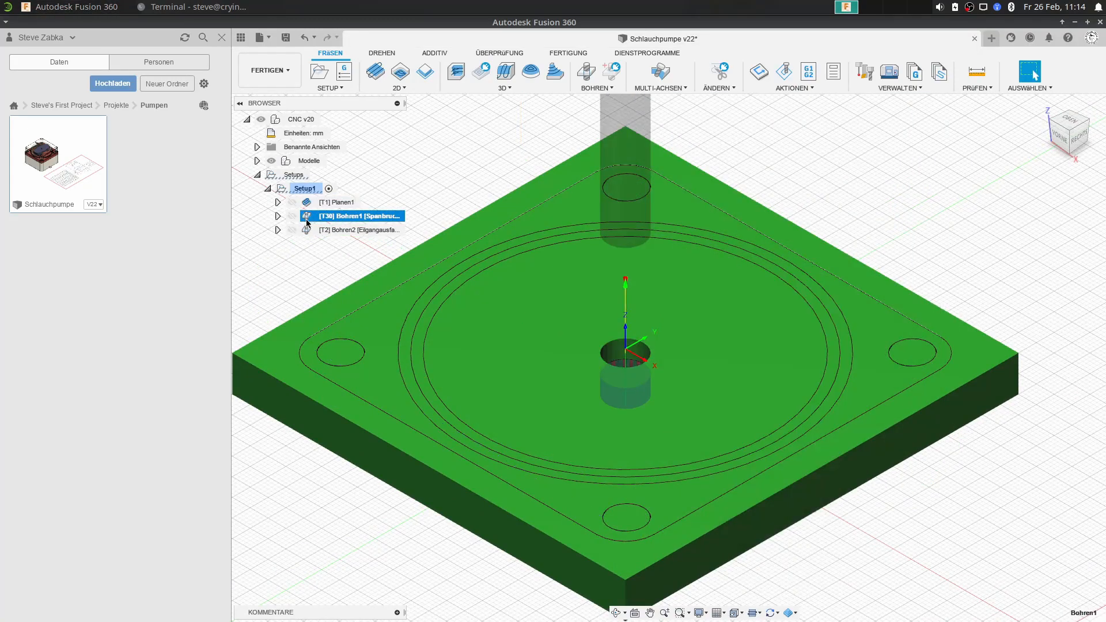
left_click(307, 230)
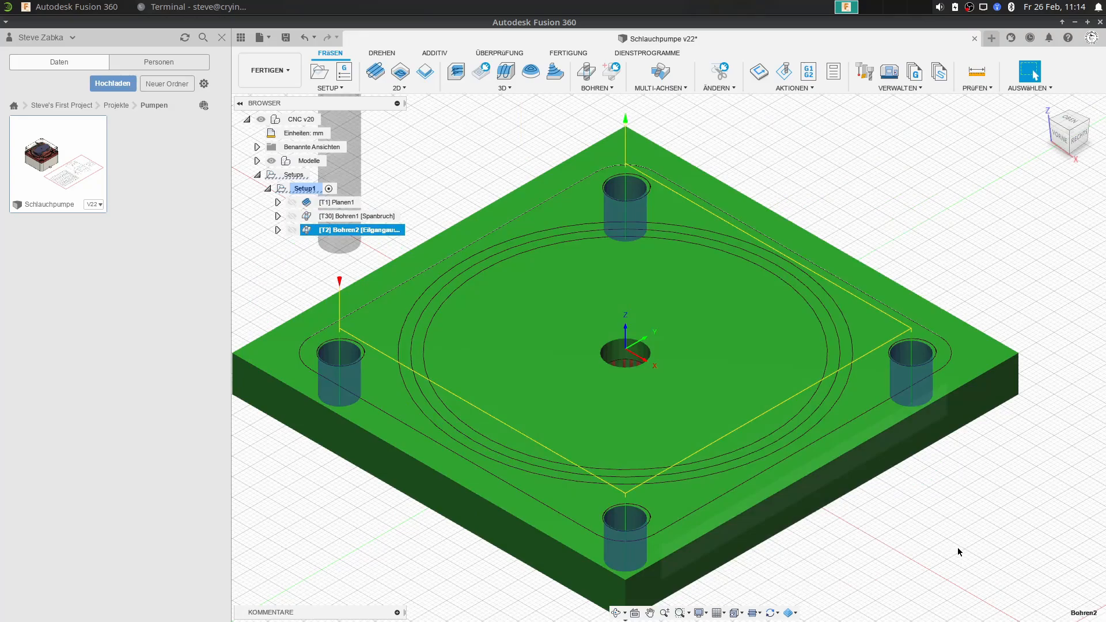
scroll(672, 398, "down", 3)
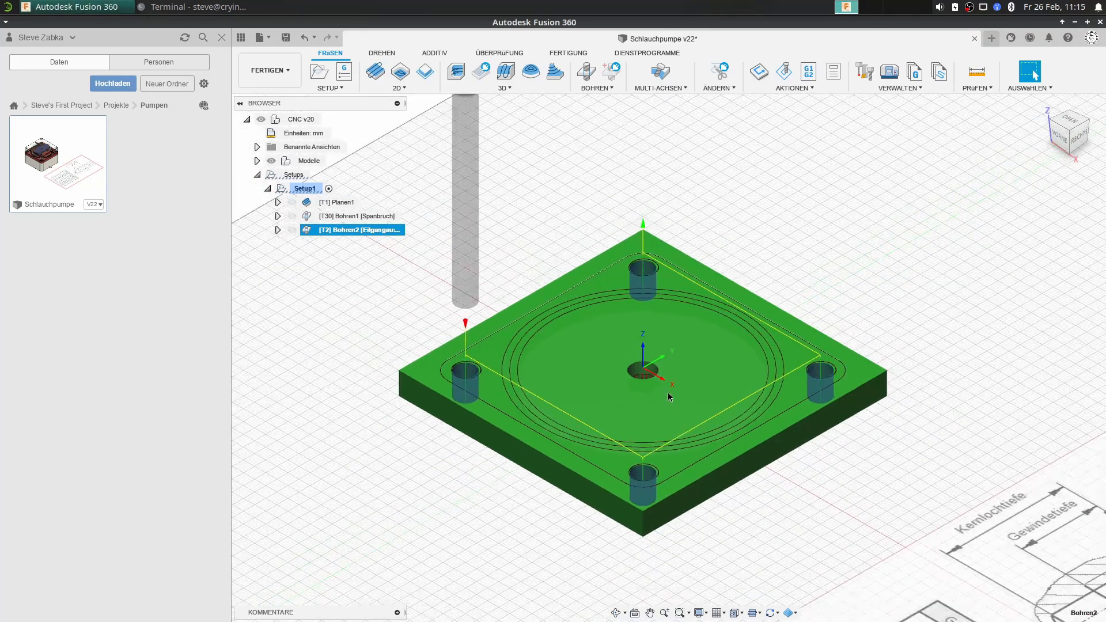
Create a Gewinde thread milling operation in Setup1 and assign the 5 mm thread mill from Library, filtering the milling tools by Gewindefräser.
left_click(302, 188)
middle_click_drag(845, 461, 703, 417)
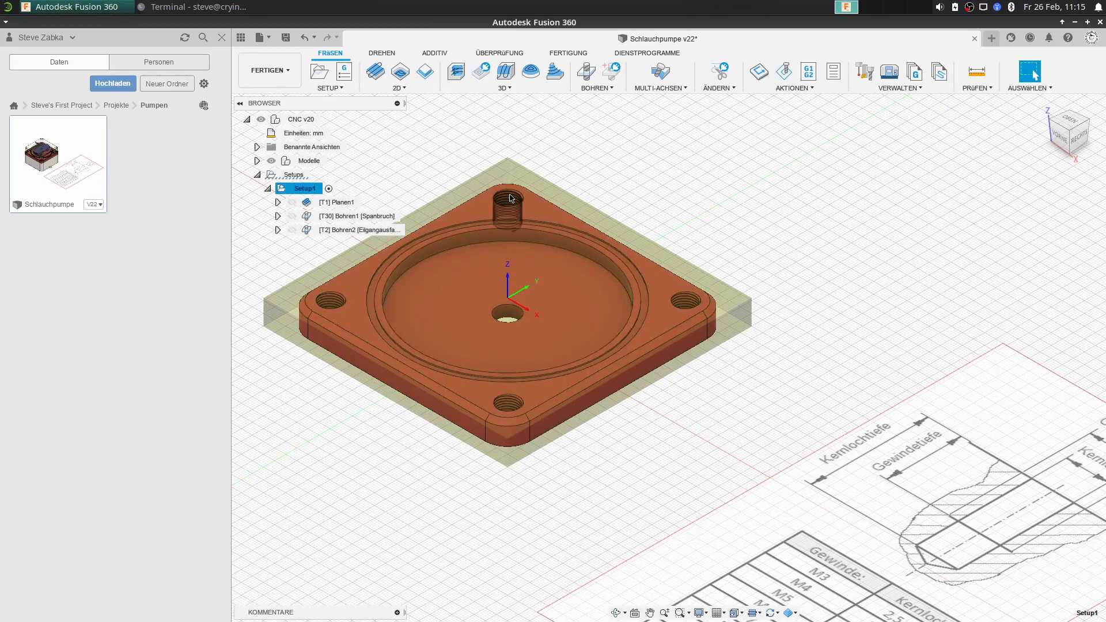
mouse_move(429, 262)
middle_mouse_down()
mouse_move(471, 308)
mouse_move(511, 323)
middle_mouse_up()
left_click(403, 89)
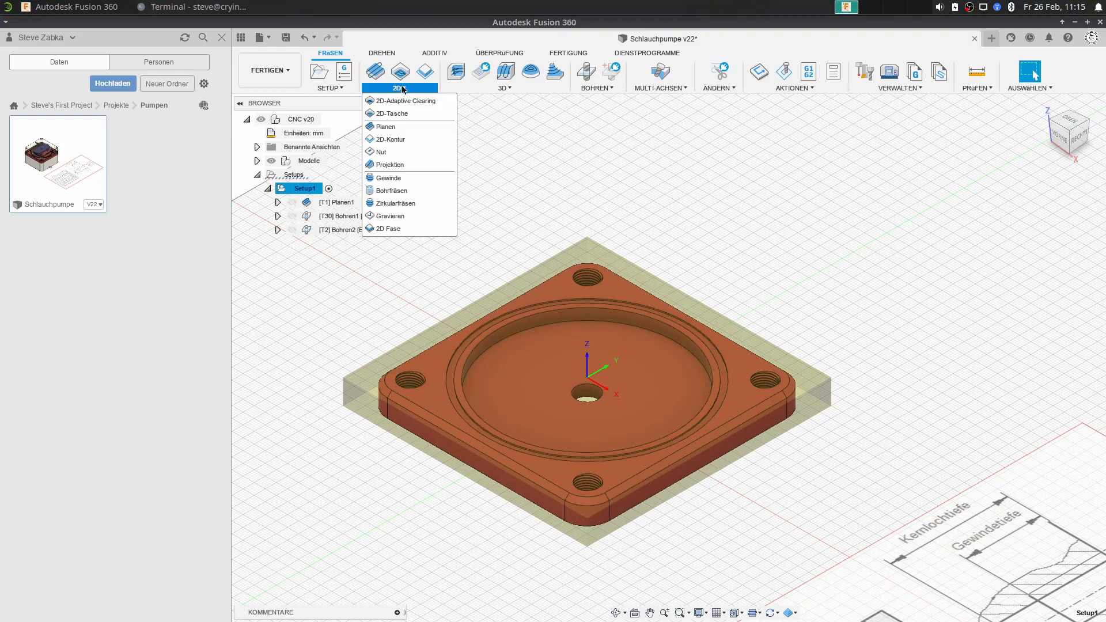
left_click(398, 180)
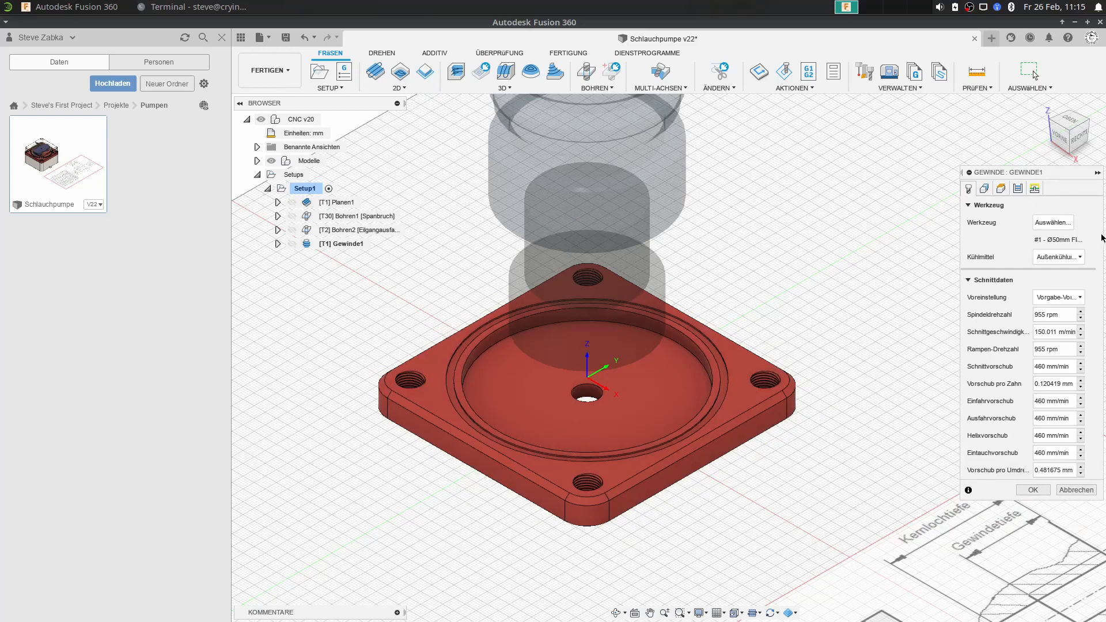
left_click(1049, 222)
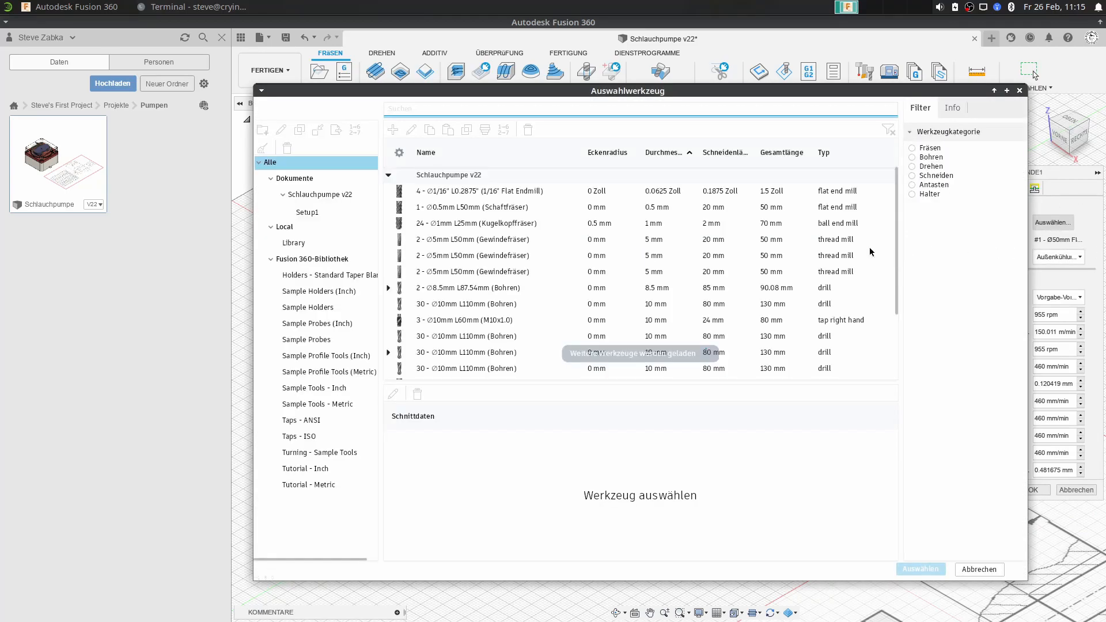
left_click(911, 148)
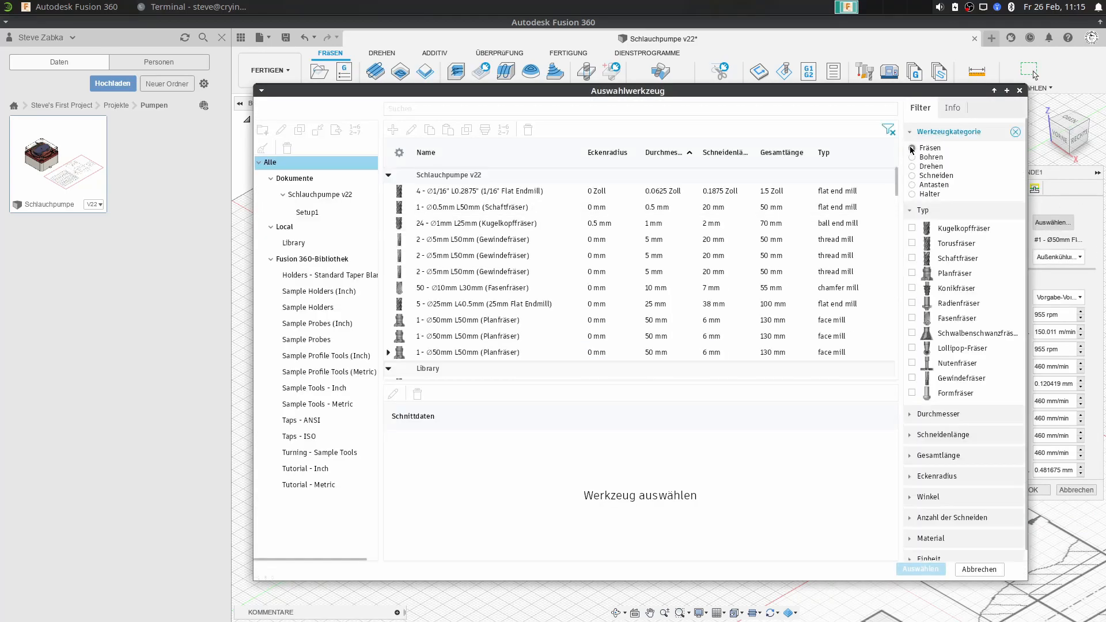
left_click(911, 379)
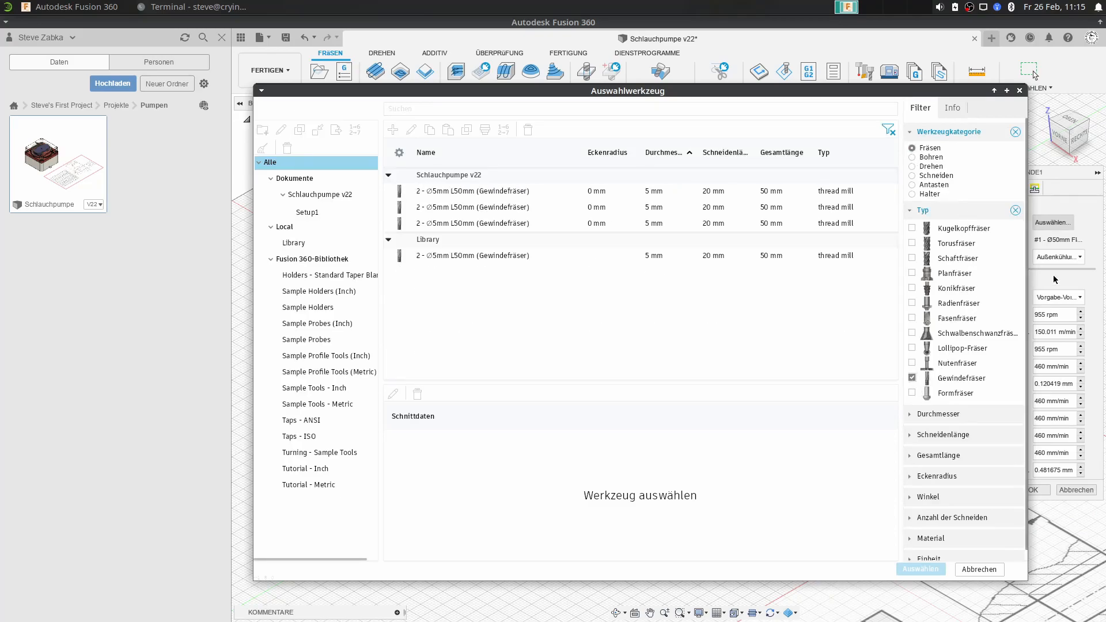
left_click(671, 251)
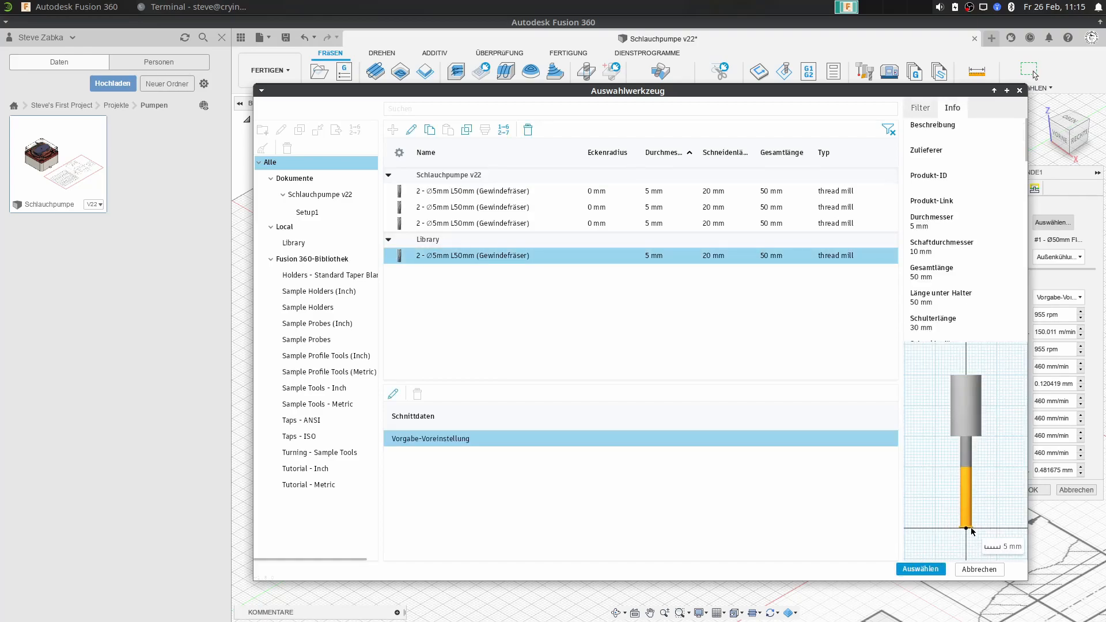
left_click(920, 569)
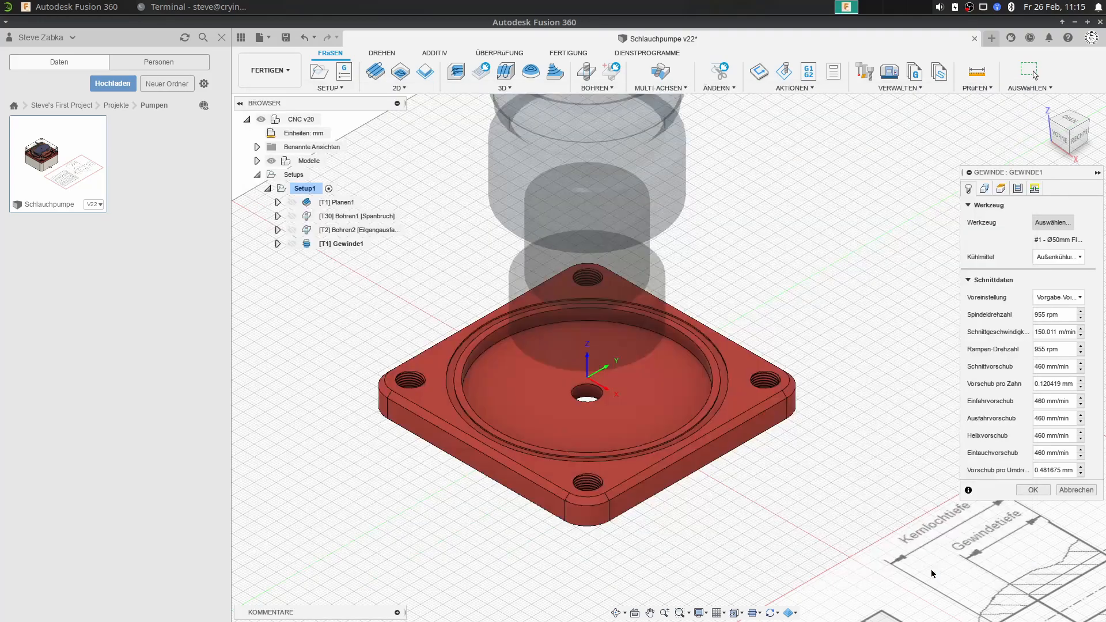
Select the front corner hole's threaded face as the thread milling geometry and include all holes of the same diameter.
scroll(579, 324, "up", 5)
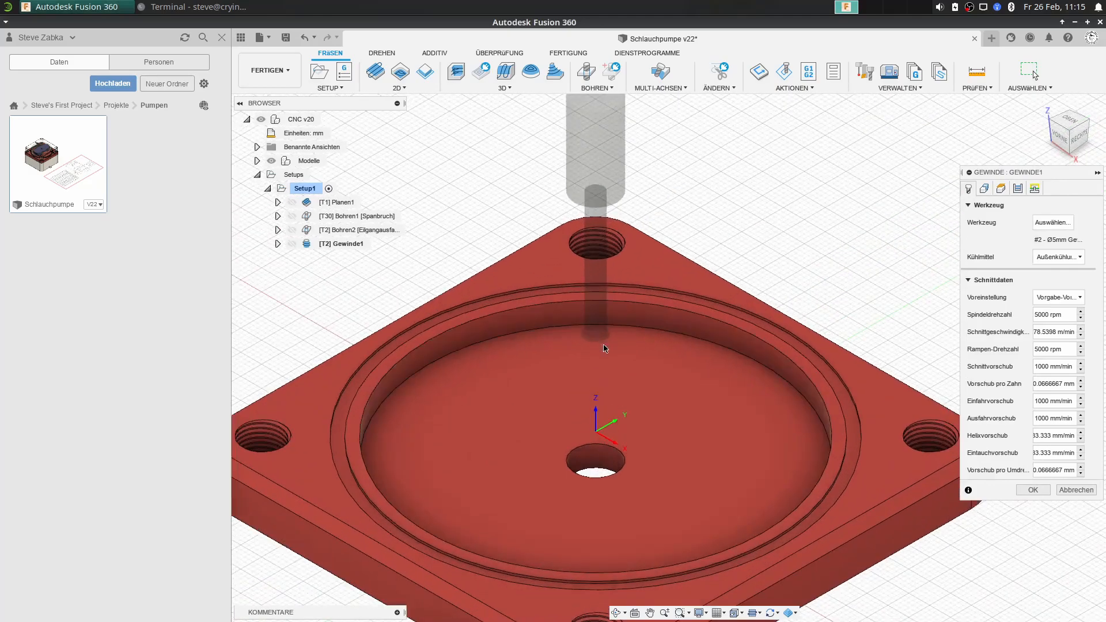
scroll(487, 346, "down", 5)
middle_click_drag(494, 345, 570, 341)
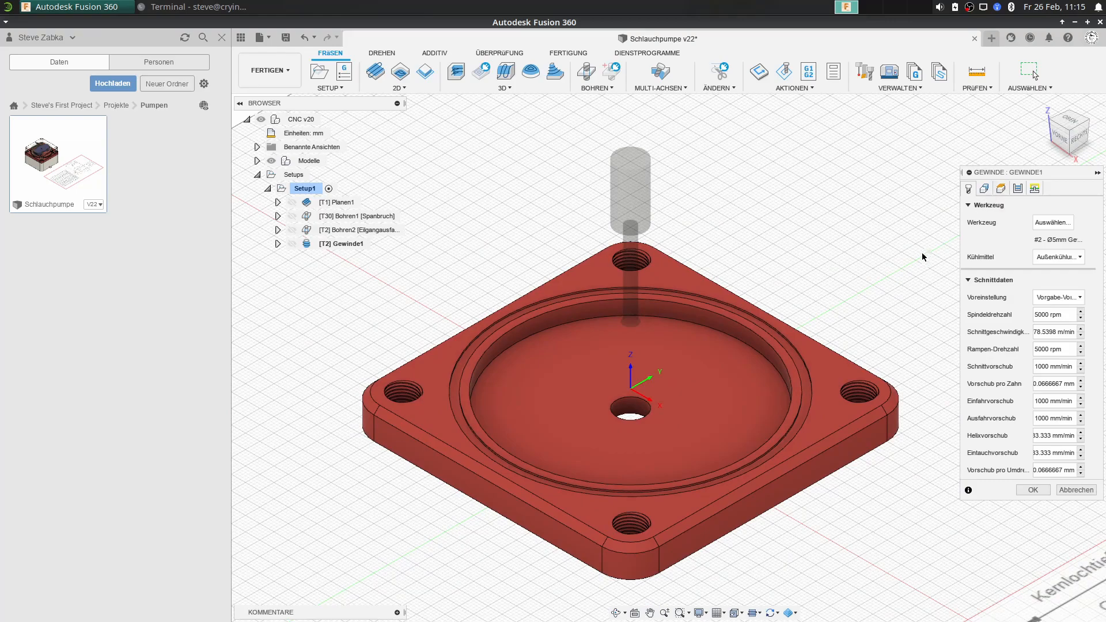
left_click(985, 189)
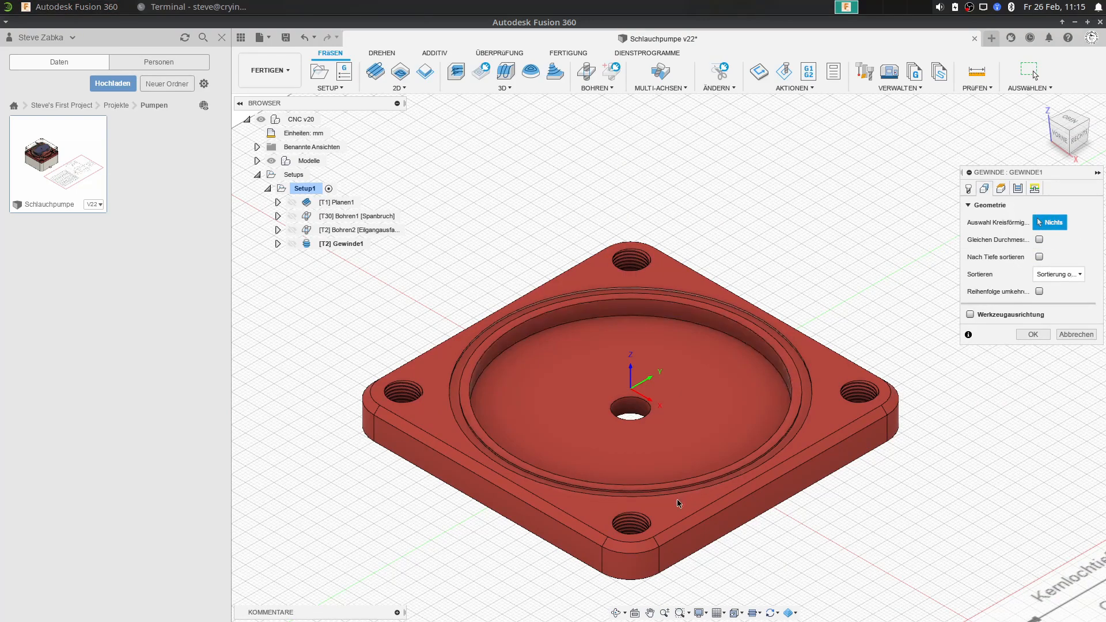
scroll(633, 532, "up", 6)
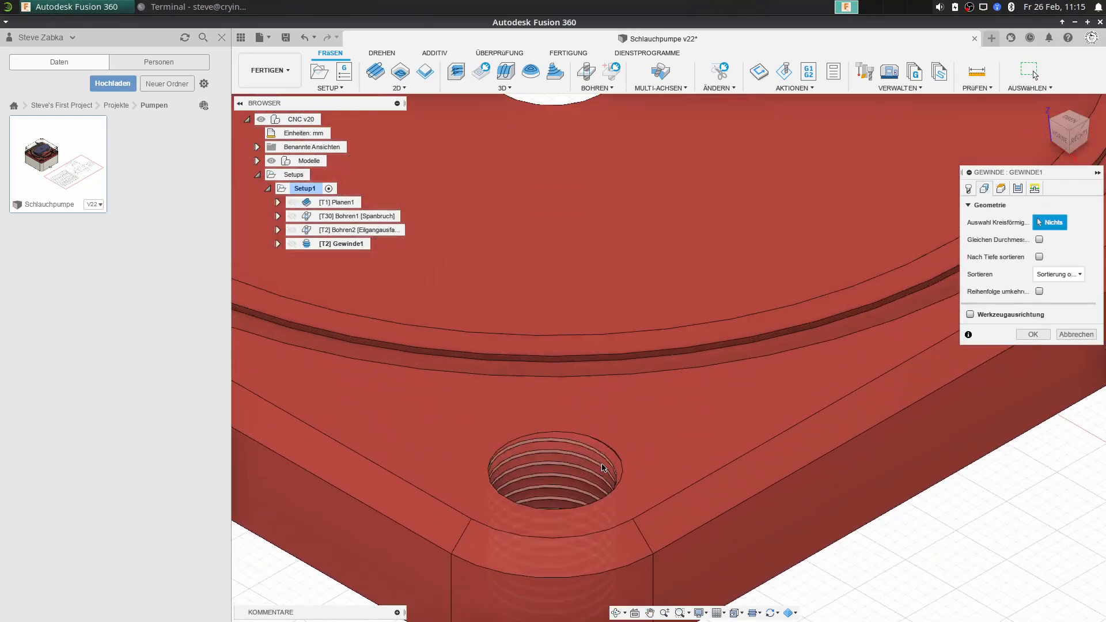
left_click(603, 463)
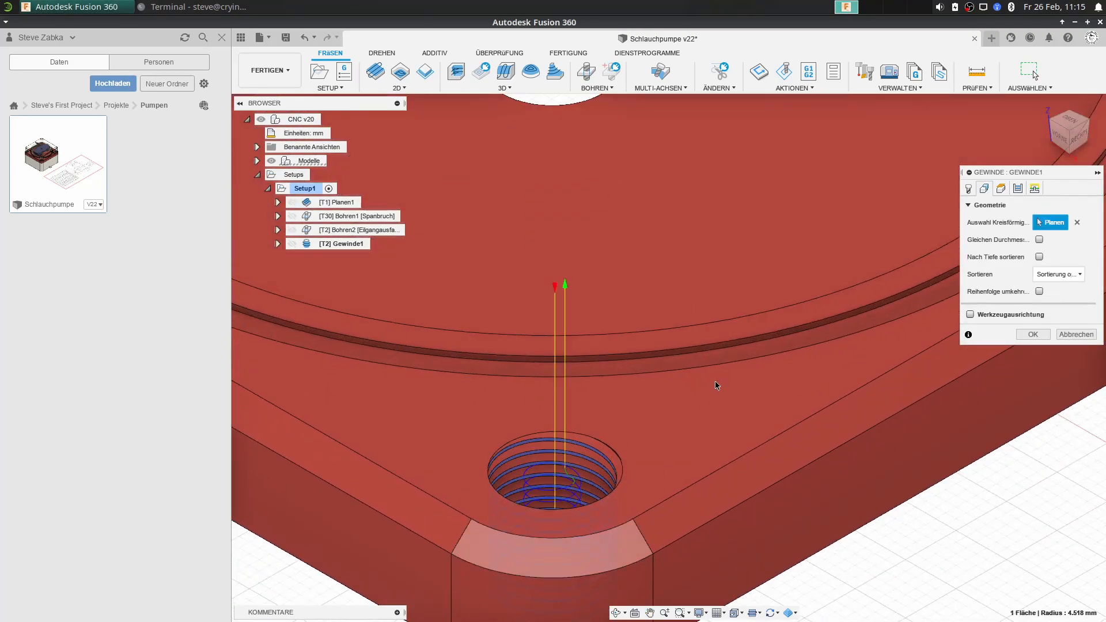
scroll(715, 386, "down", 6)
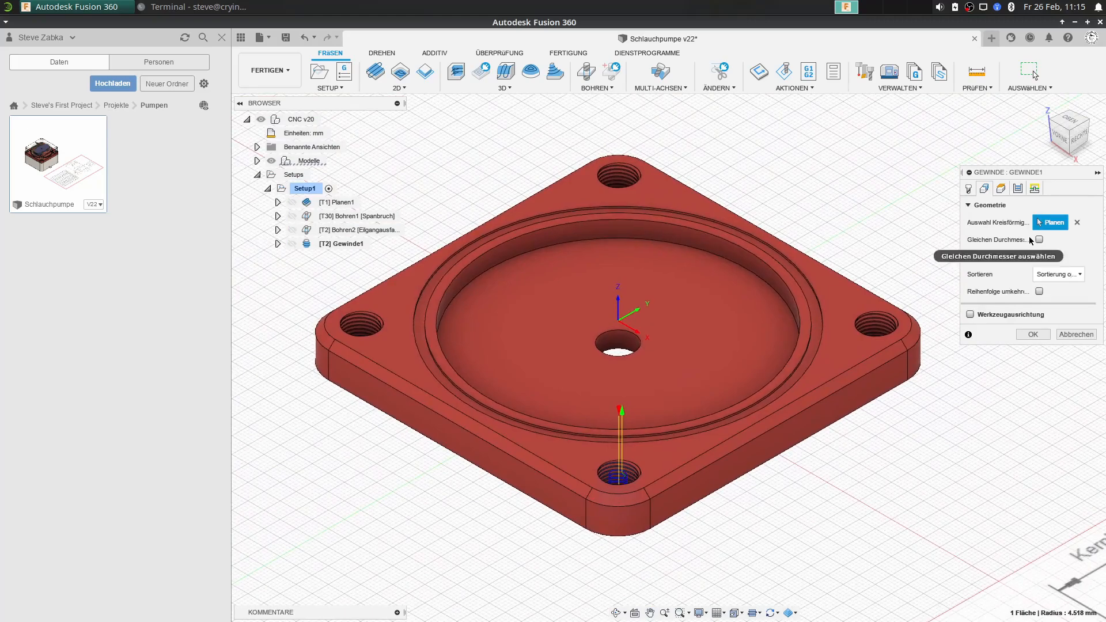
left_click(1039, 239)
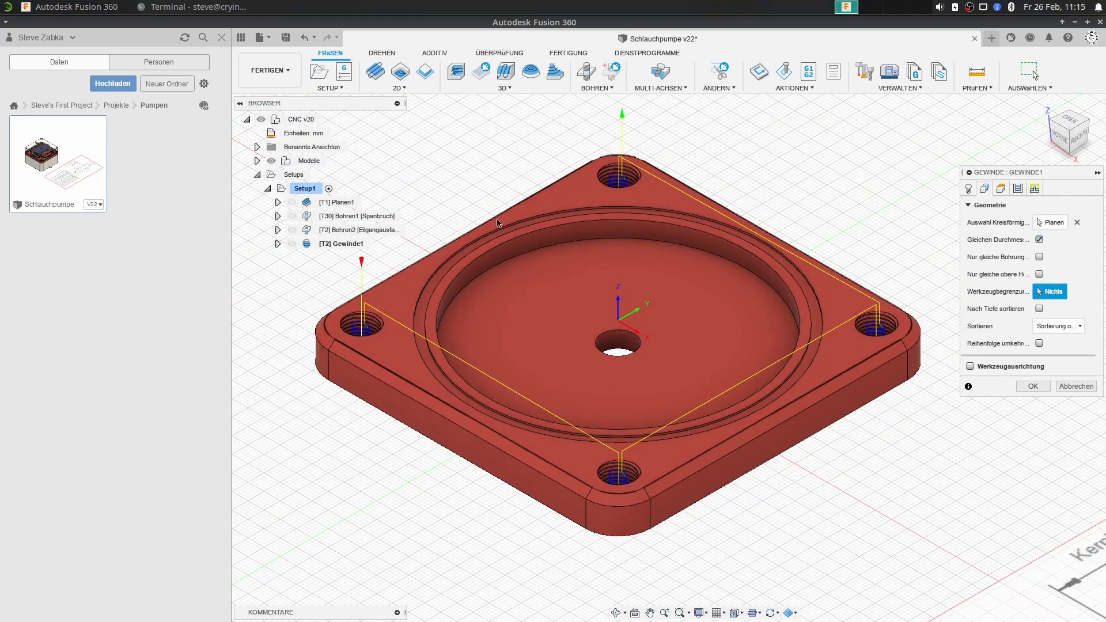
Check the thread milling heights from the right side and complete the operation with the default heights.
left_click(1000, 188)
left_click(1082, 138)
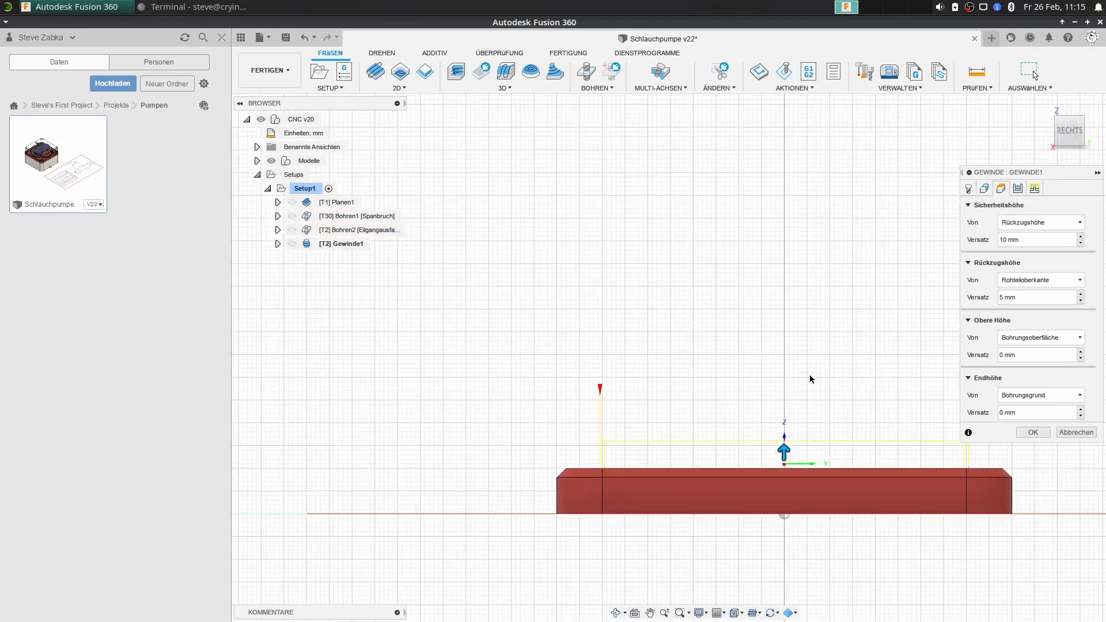
scroll(610, 497, "up", 3)
scroll(632, 475, "down", 2)
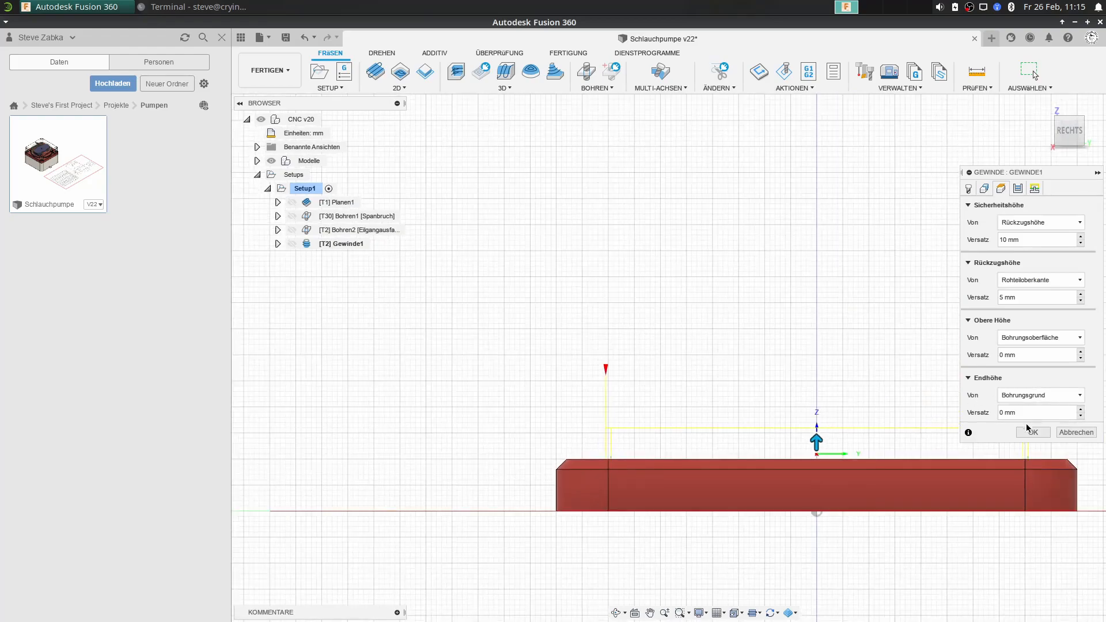
left_click(1032, 432)
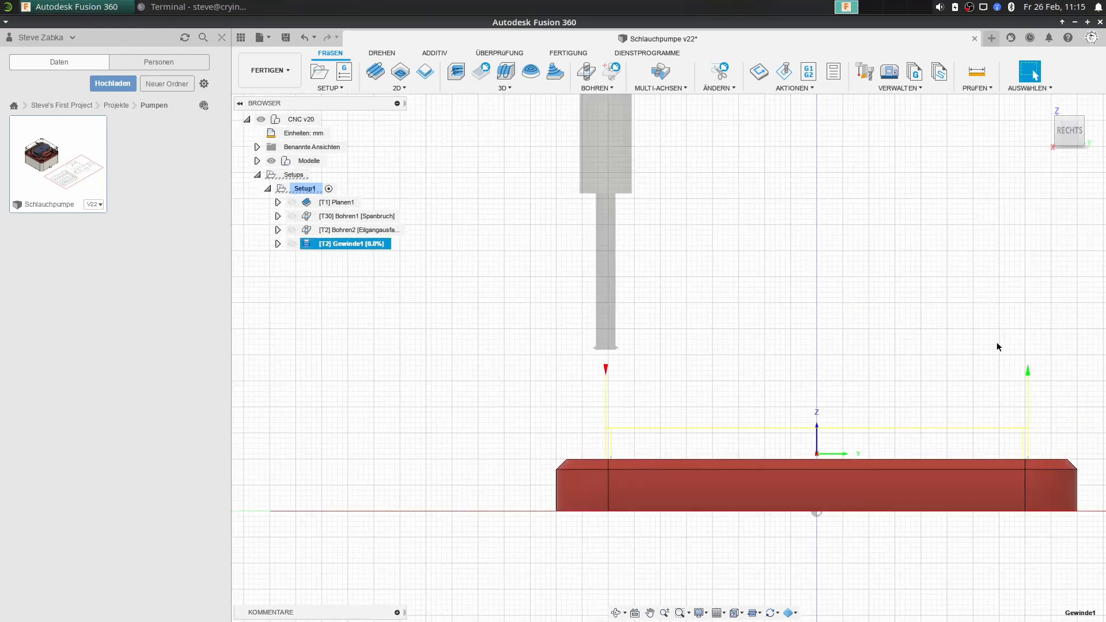
Start simulating the thread milling operation from the home view and watch the tool cut the first corner hole.
left_click(1058, 117)
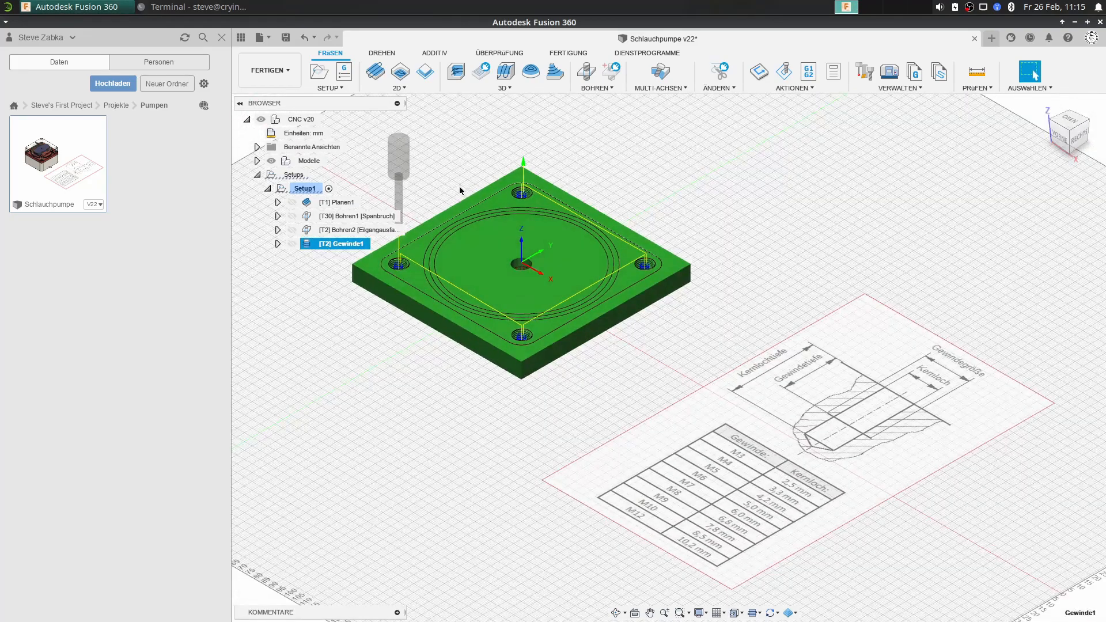
scroll(559, 255, "up", 1)
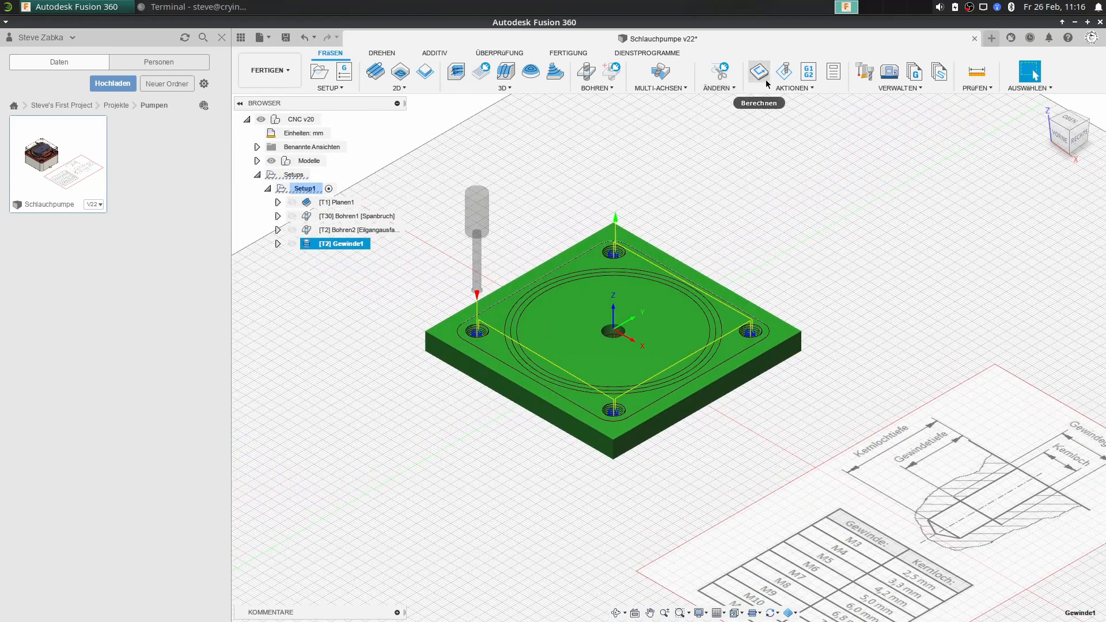
left_click(783, 71)
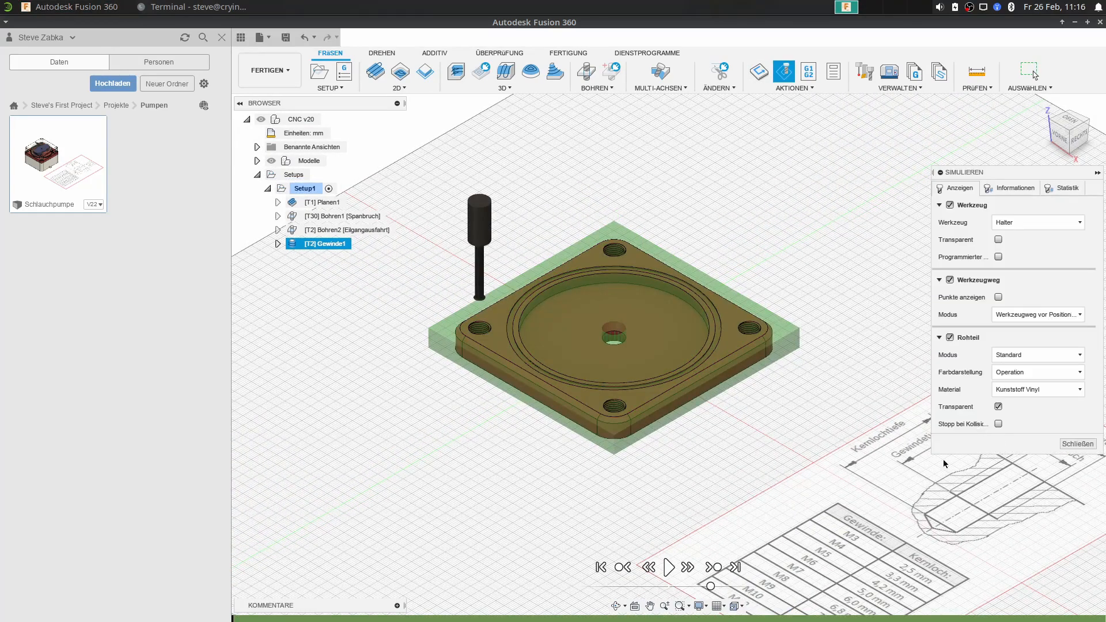
scroll(494, 332, "up", 3)
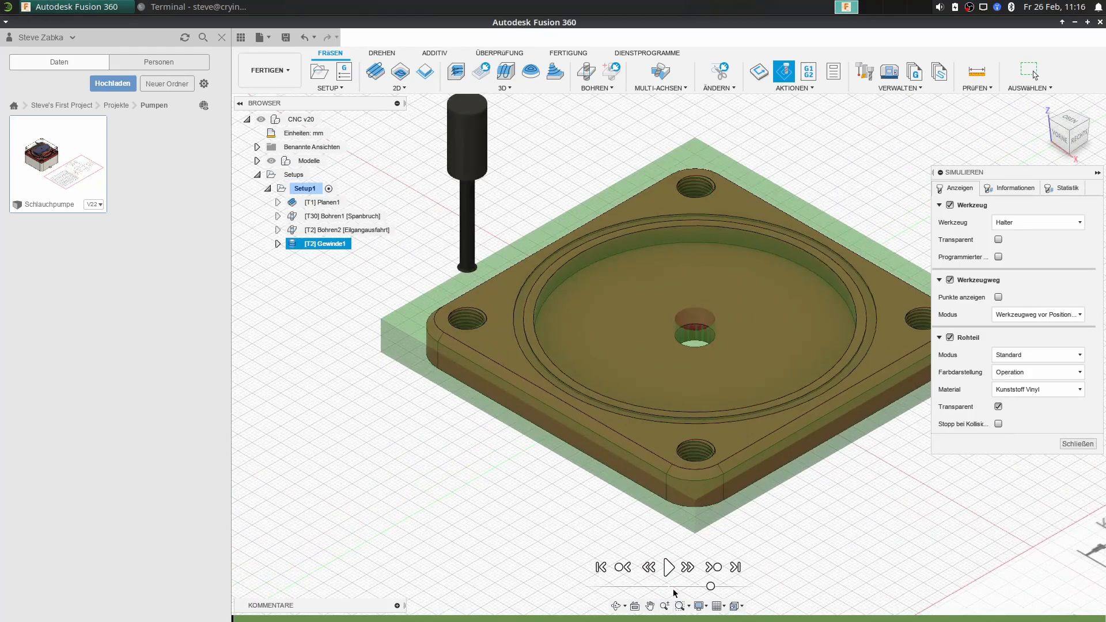
left_click(669, 567)
scroll(492, 327, "up", 3)
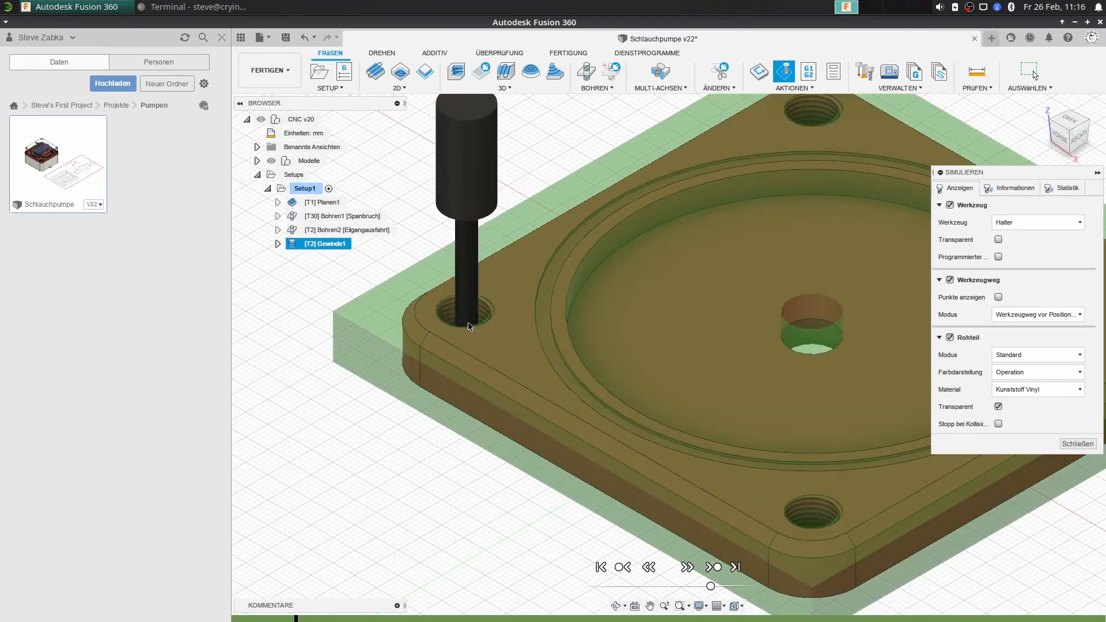
scroll(491, 325, "up", 2)
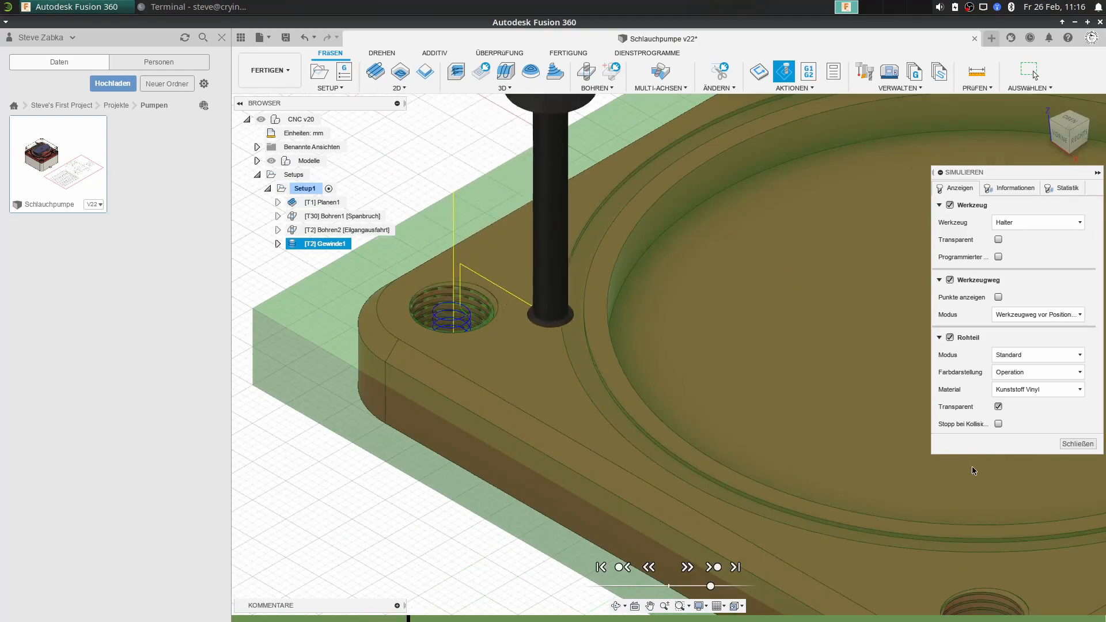
Follow the thread mill through the remaining corner holes, examine the cut threads up close and close the simulation.
scroll(933, 461, "down", 2)
middle_click_drag(907, 460, 523, 339)
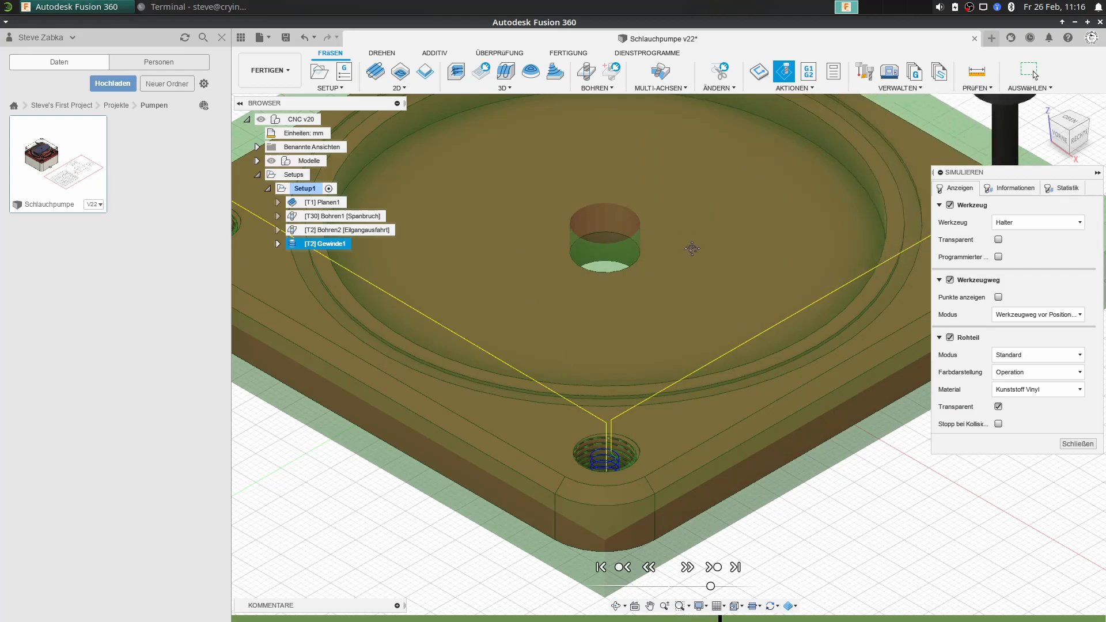
middle_click_drag(530, 304, 367, 448)
scroll(699, 410, "up", 5)
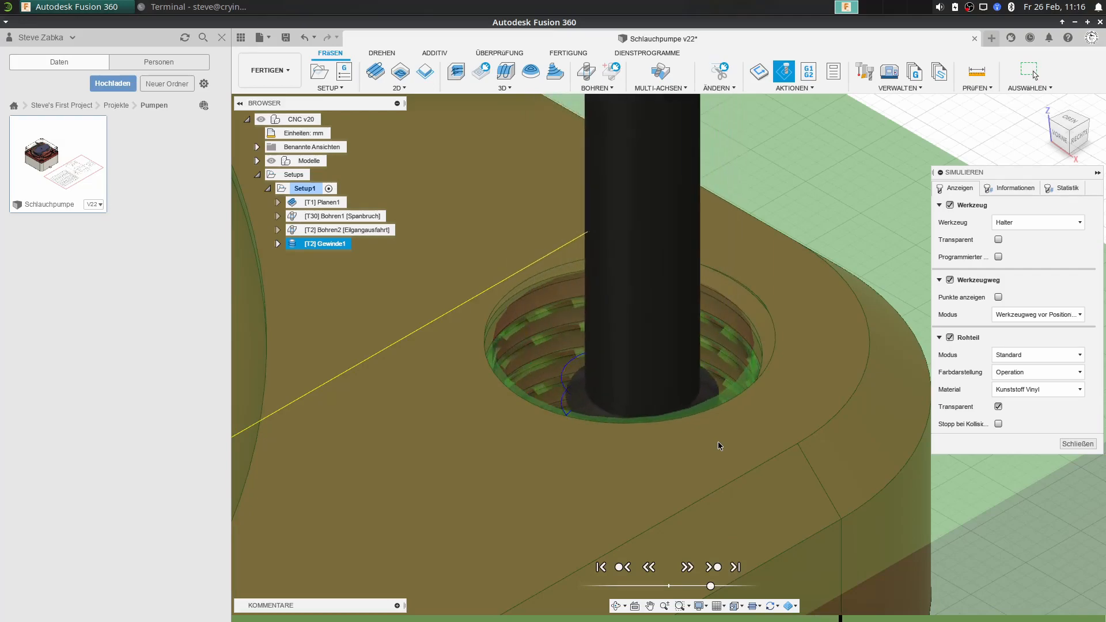
scroll(695, 351, "up", 3)
scroll(695, 352, "up", 2)
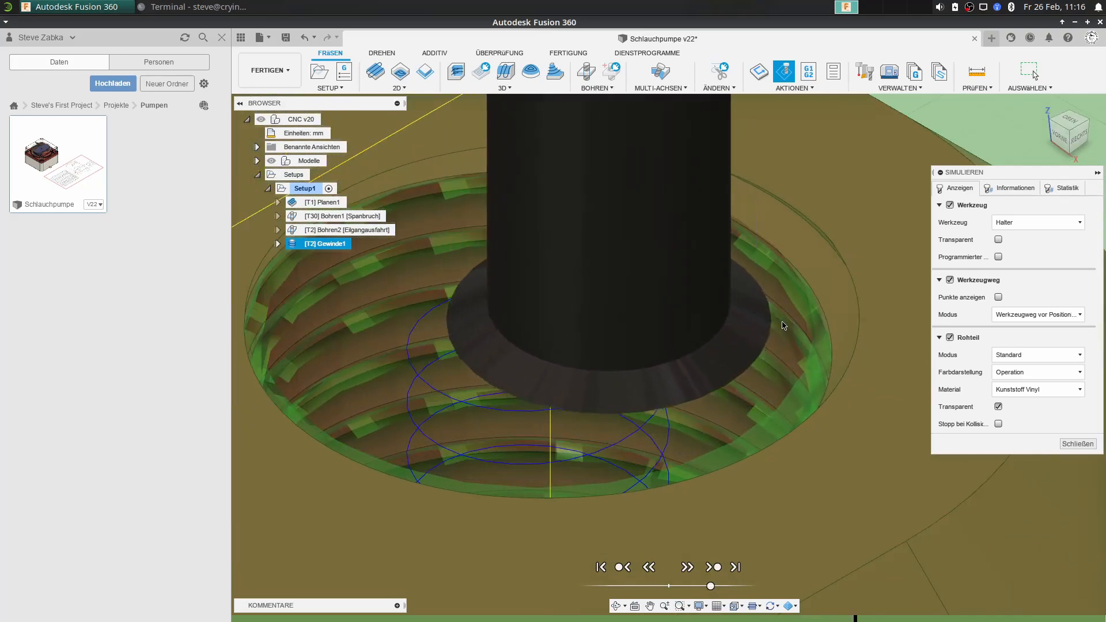
scroll(784, 325, "down", 8)
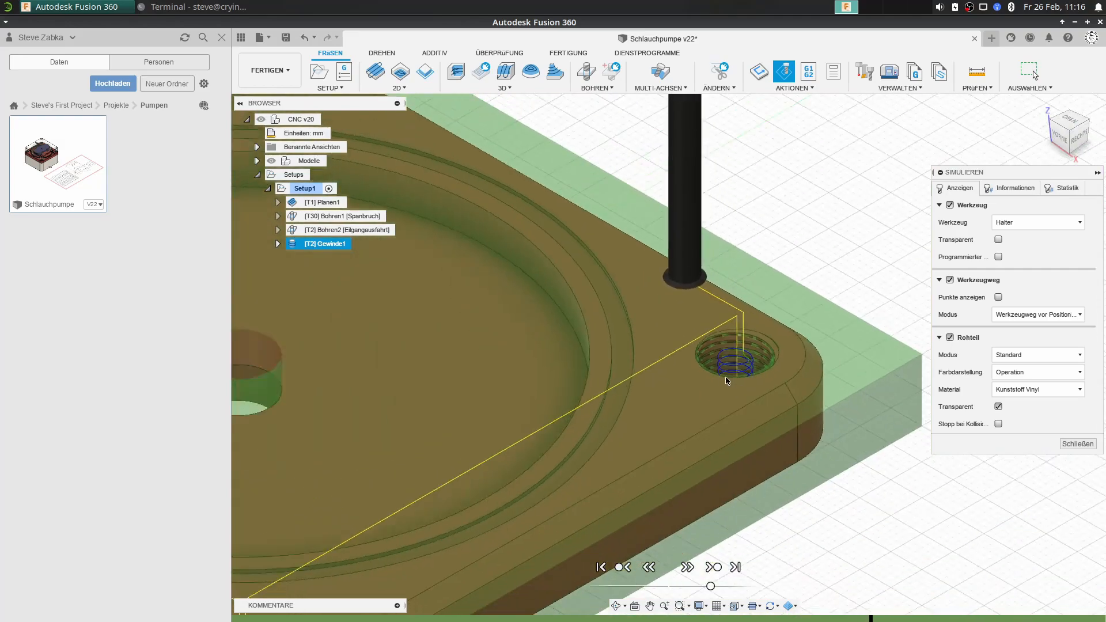
middle_click_drag(590, 364, 690, 414)
scroll(628, 398, "down", 1)
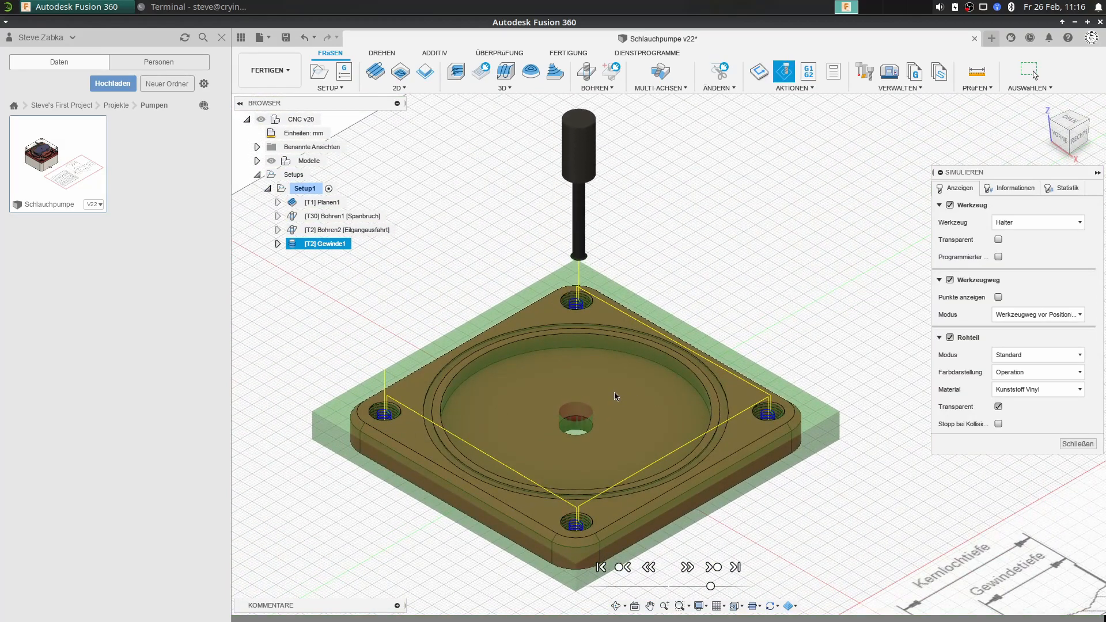
left_click(1077, 444)
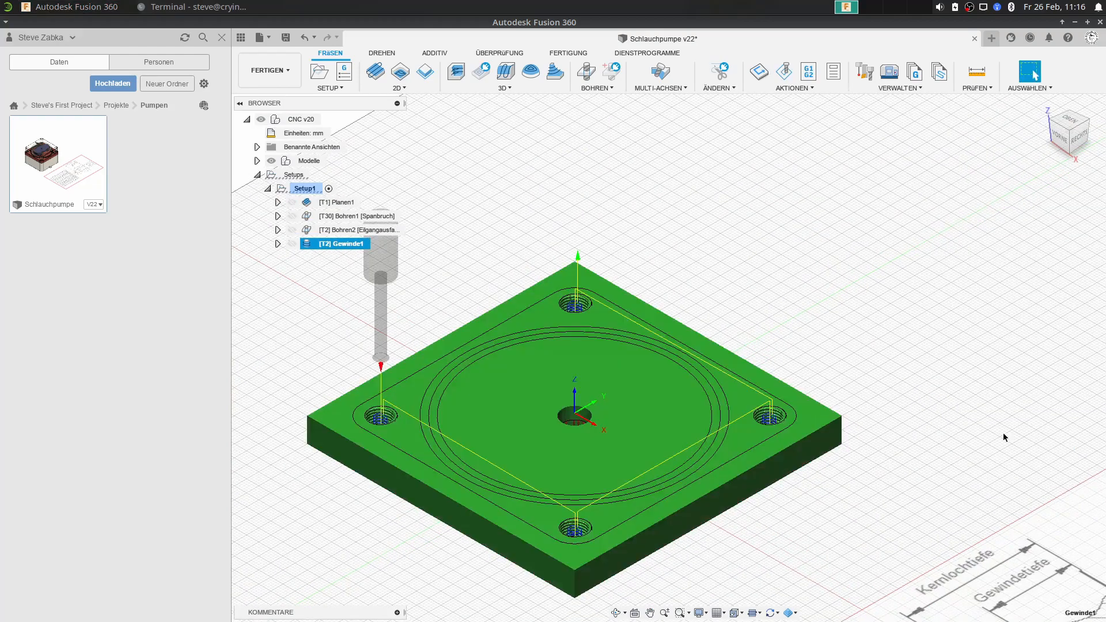
Inspect the thread profile in the left corner hole of the machined stock up close.
scroll(392, 470, "up", 10)
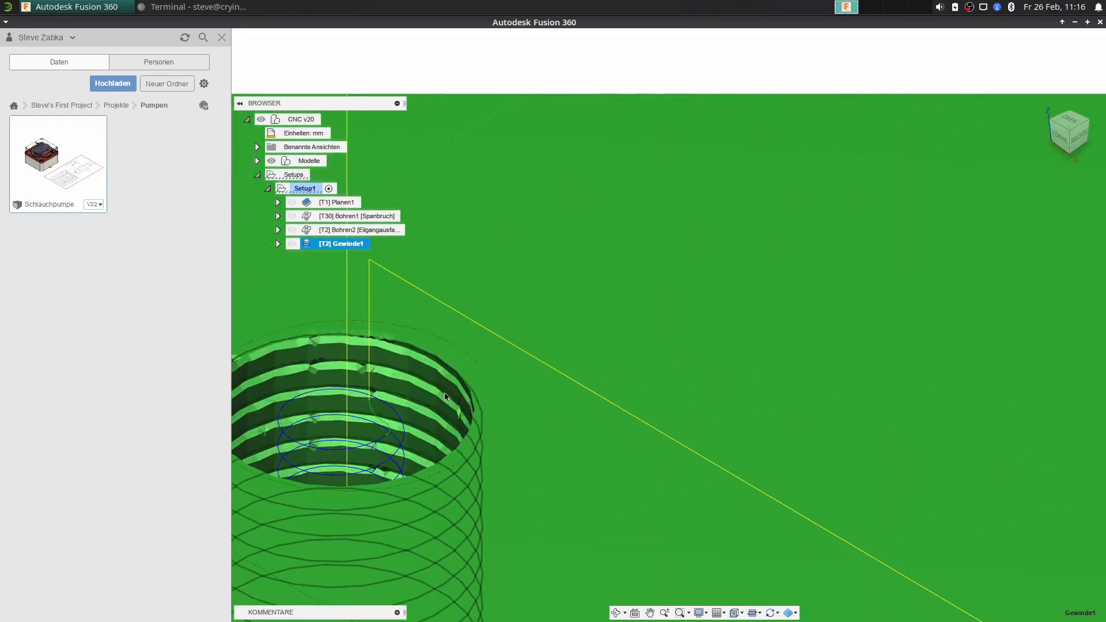
scroll(438, 360, "up", 8)
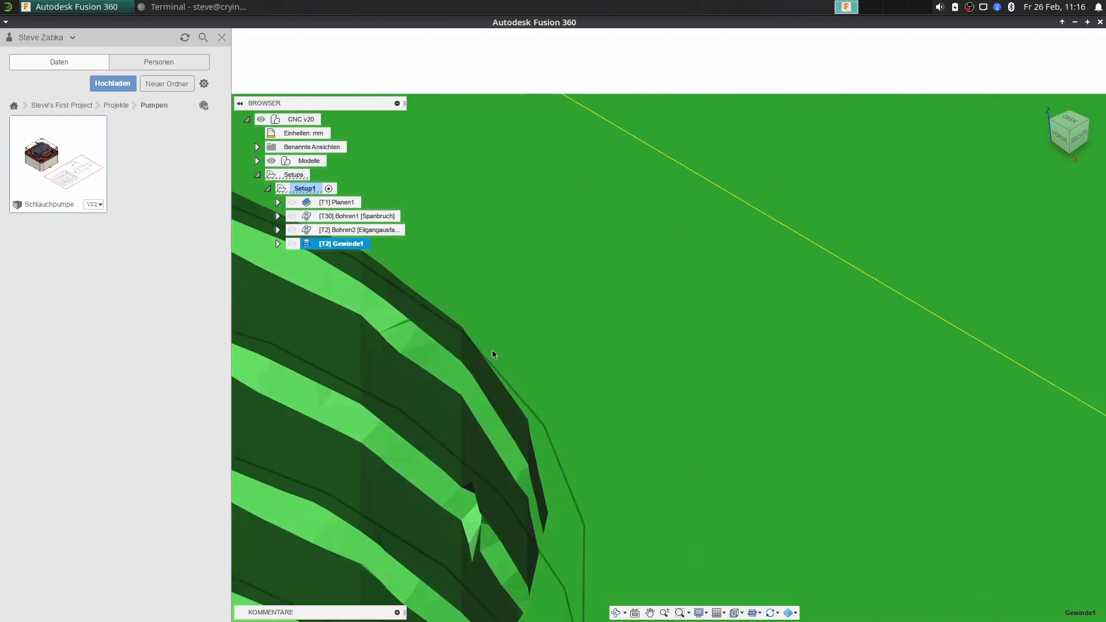
scroll(450, 387, "down", 15)
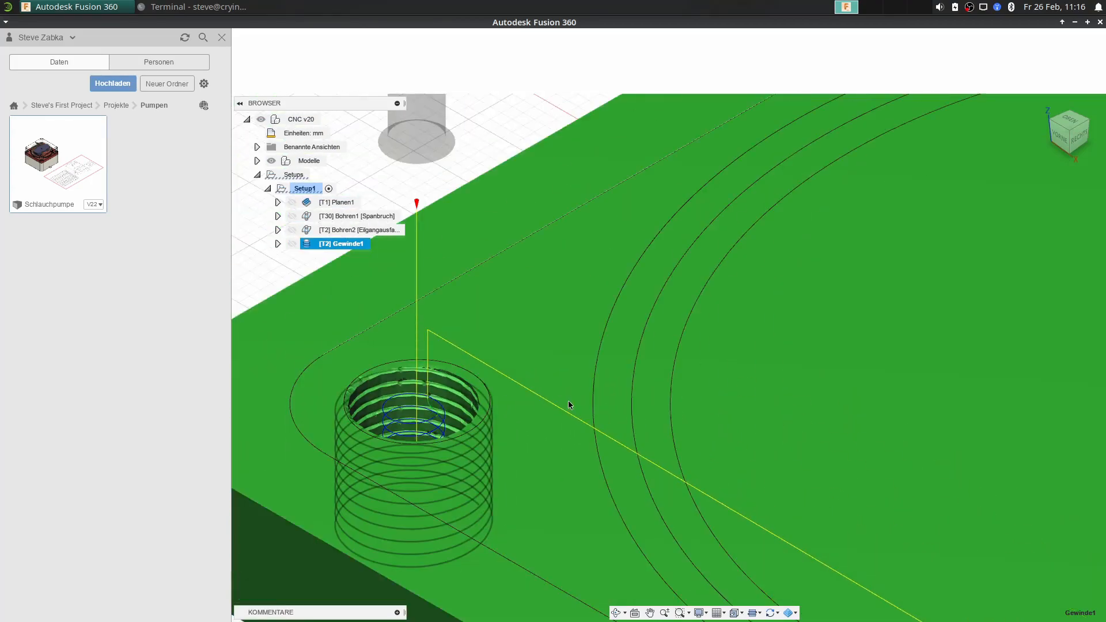
scroll(631, 383, "down", 6)
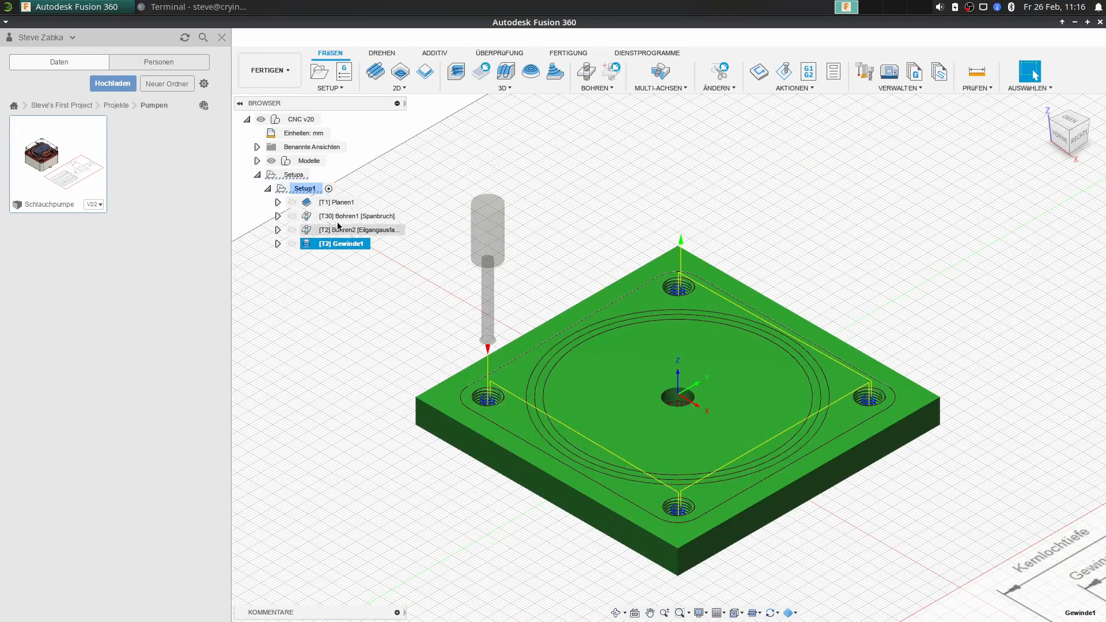
Create a 2D-Tasche operation in Setup1 and assign the document's 25 mm Flat Endmill with Aluminum - Slotting cutting data, filtering the milling tools by Schaftfräser.
left_click(303, 189)
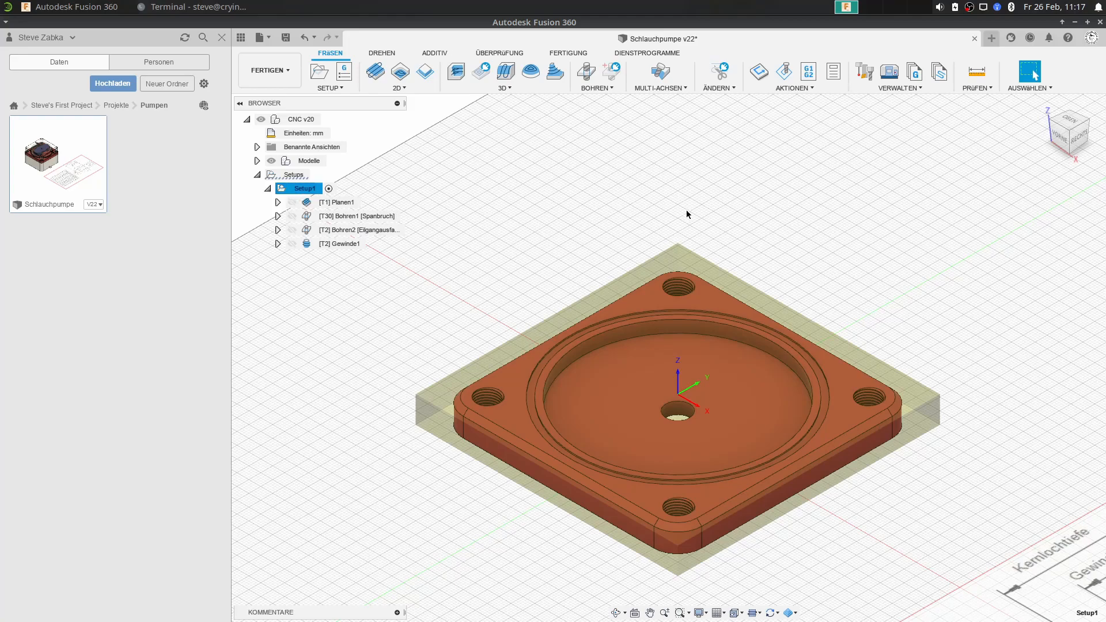
middle_click_drag(683, 212, 639, 212)
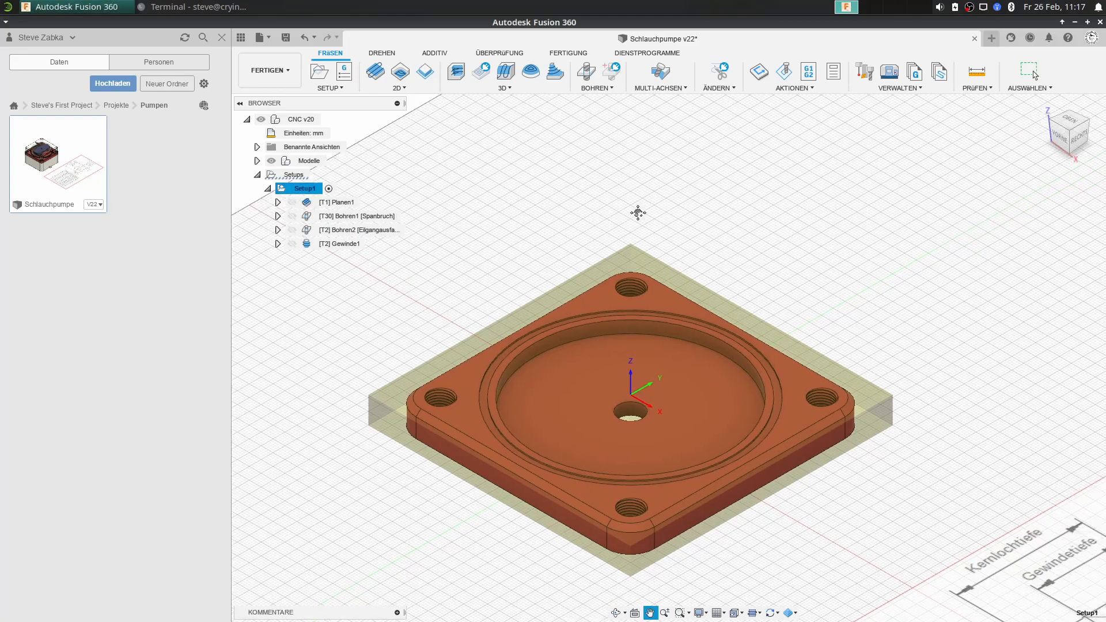
left_click(385, 94)
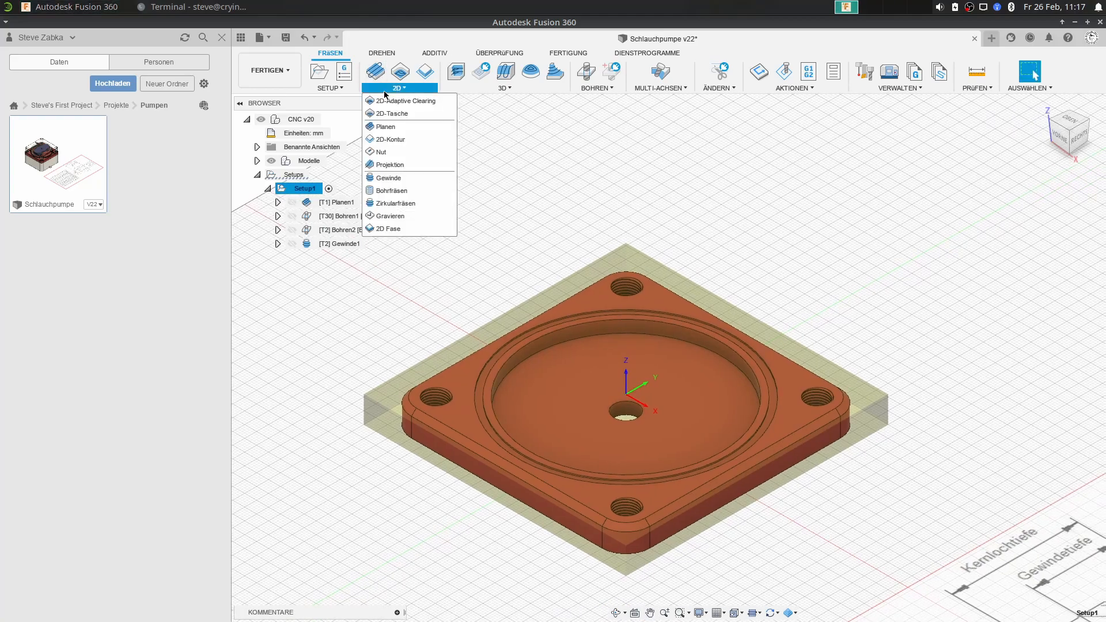
left_click(399, 114)
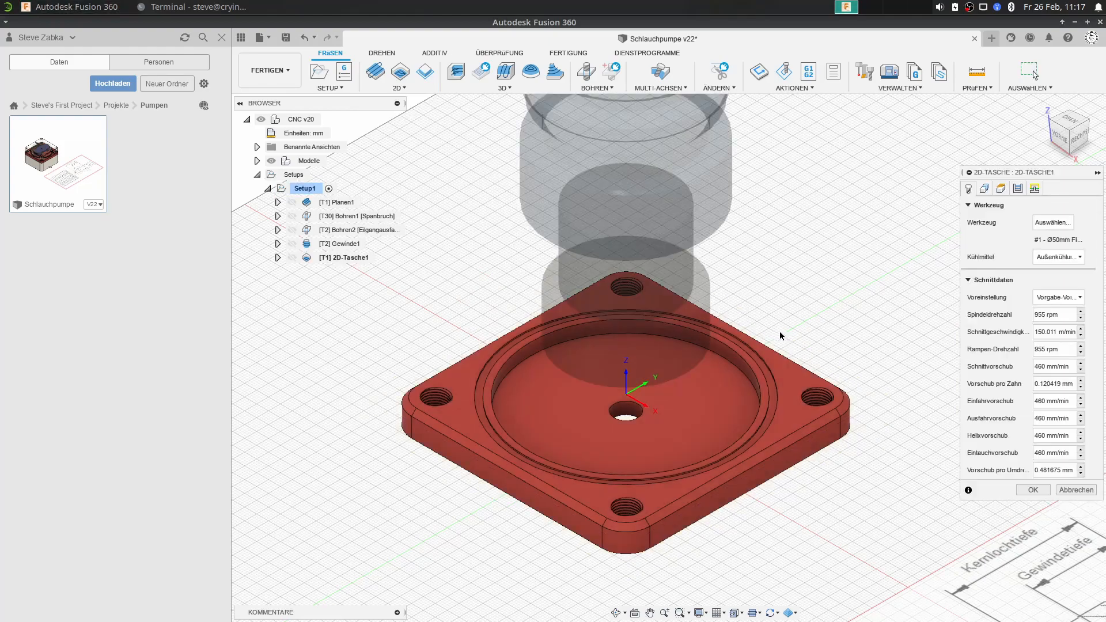
left_click(1052, 223)
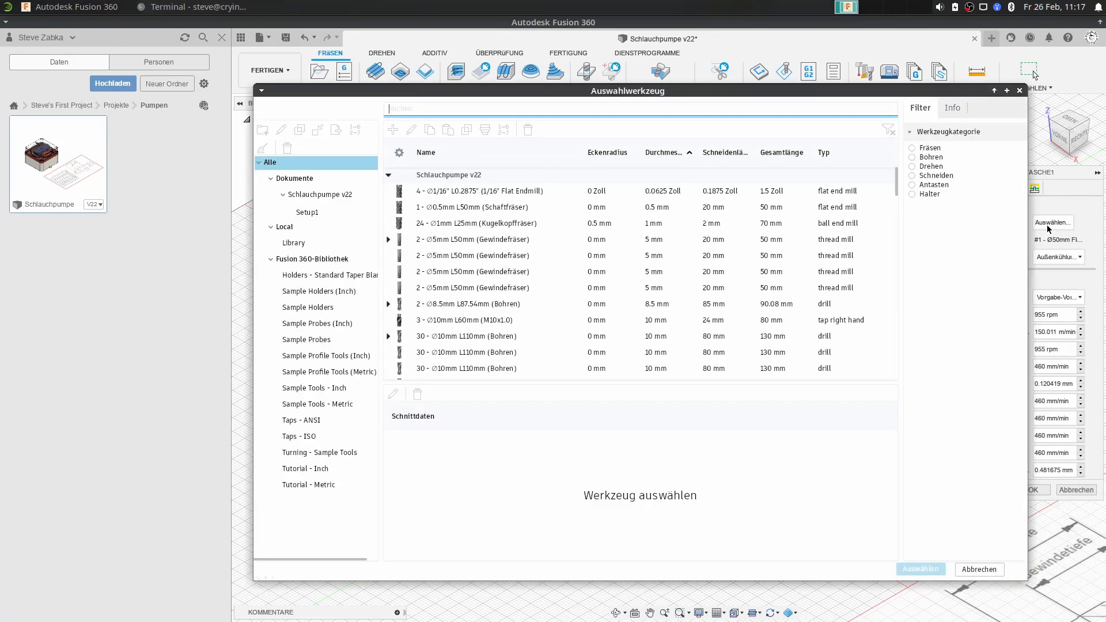
left_click(979, 569)
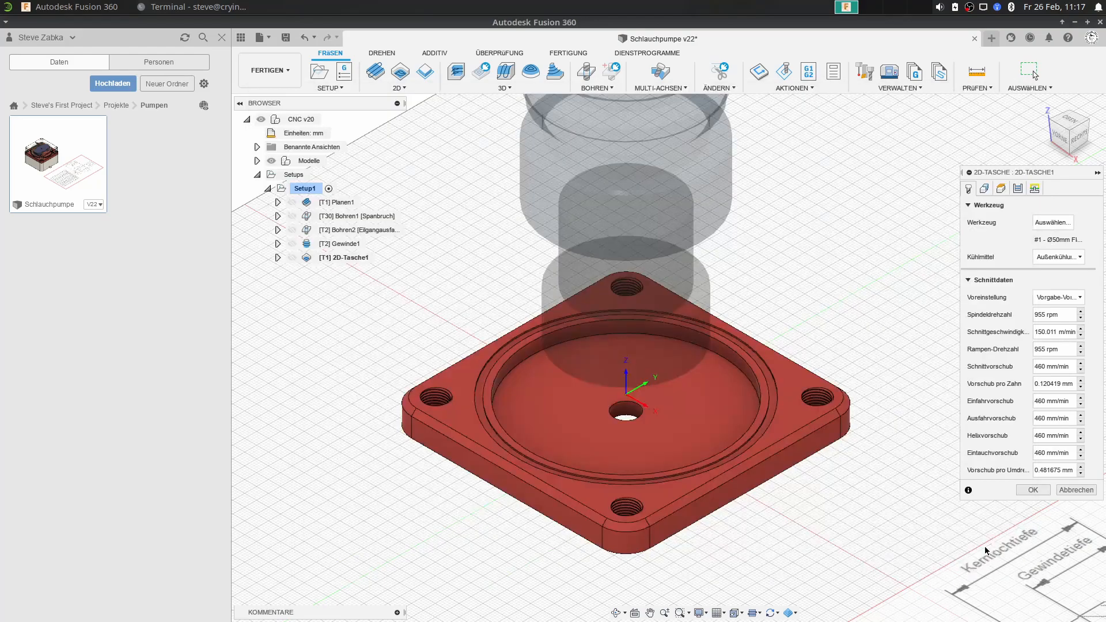
left_click(1052, 222)
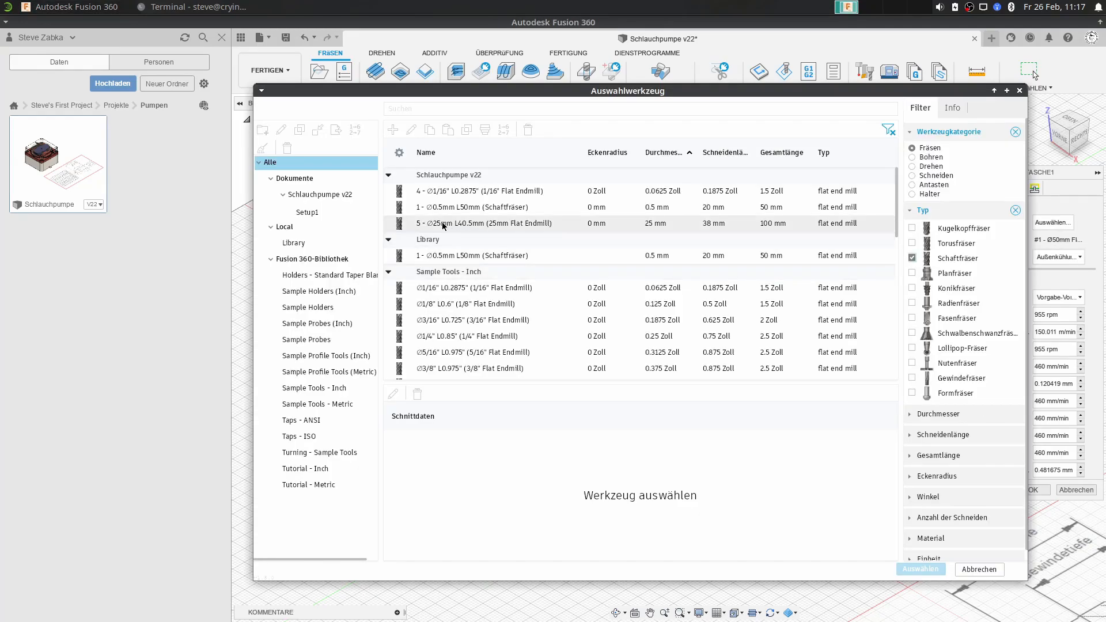
left_click(489, 224)
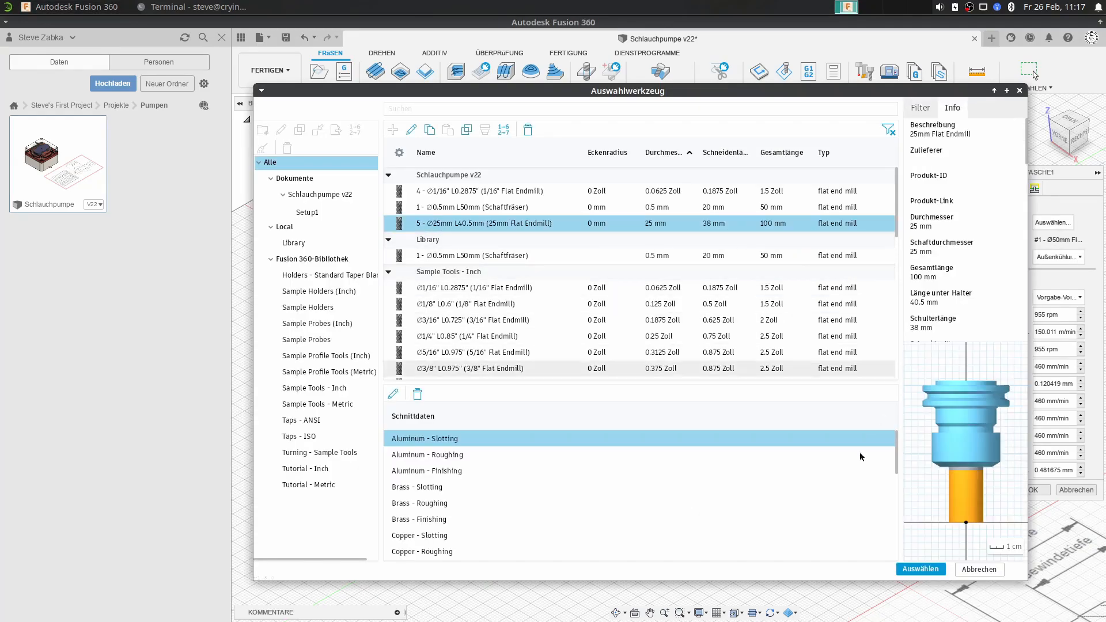
left_click(920, 568)
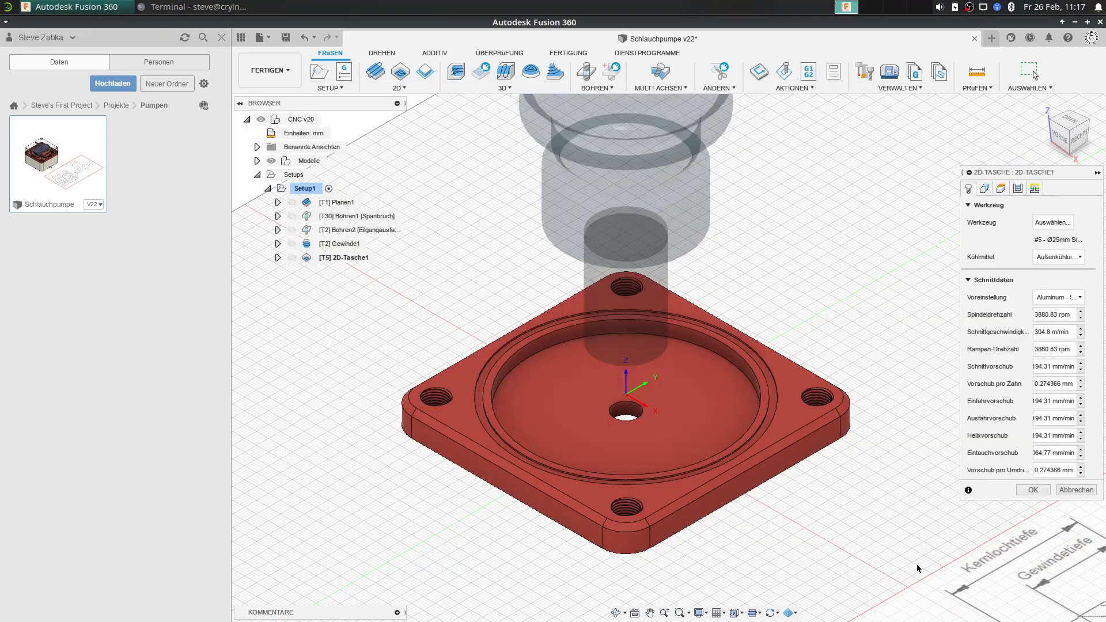
Select the large circular recess floor as the pocket geometry, disable Rohteil-Aufmaß and confirm the 2D-Tasche operation.
left_click(984, 188)
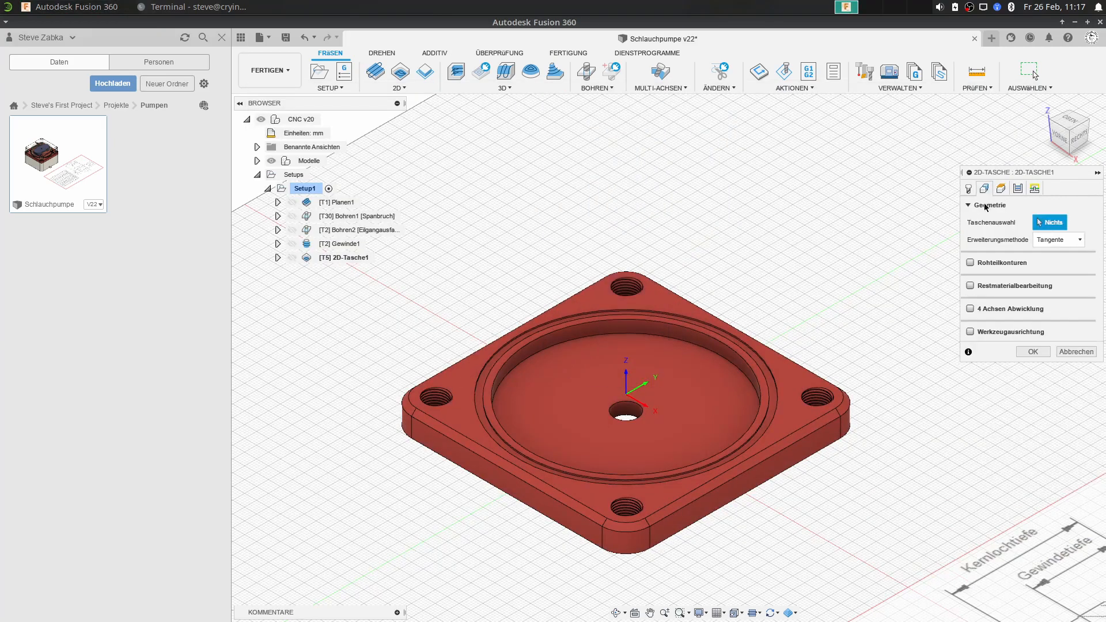
left_click(707, 412)
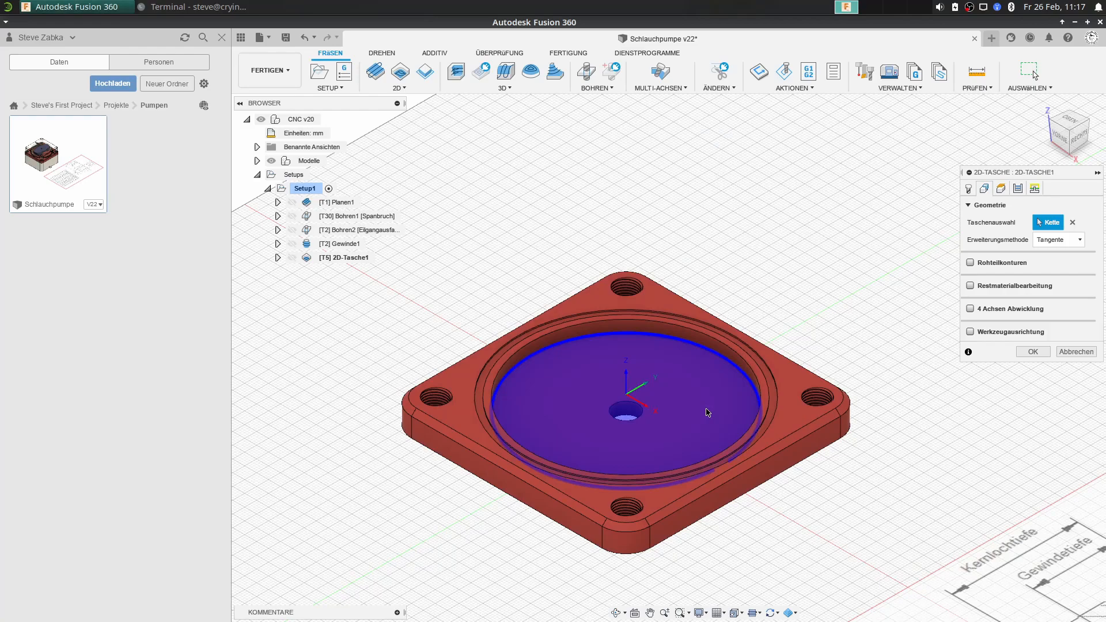
left_click(1001, 189)
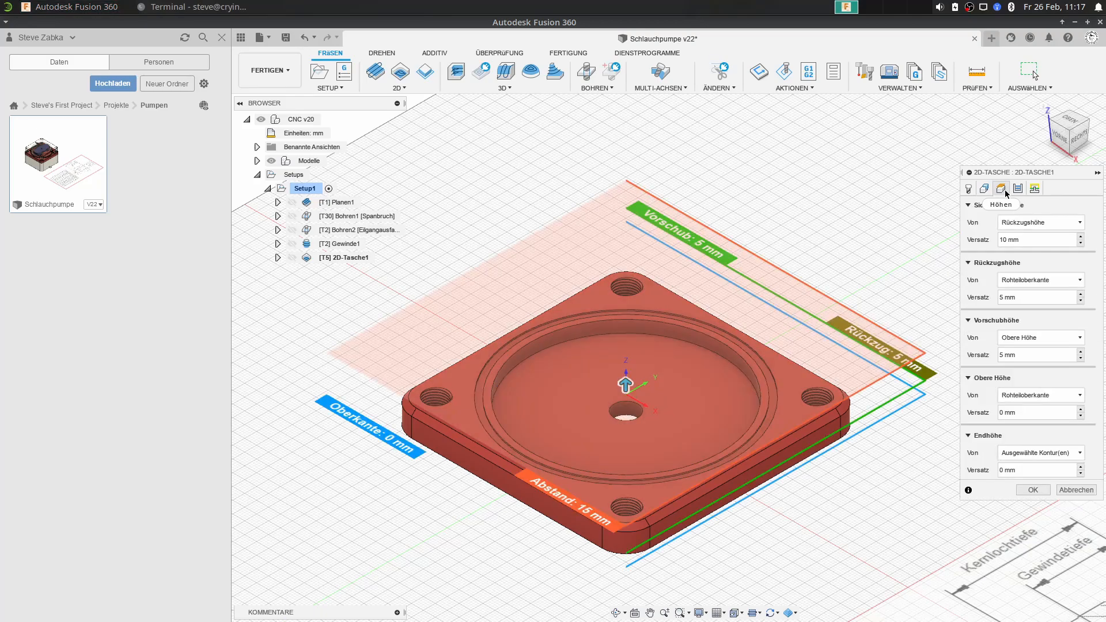
left_click(1017, 190)
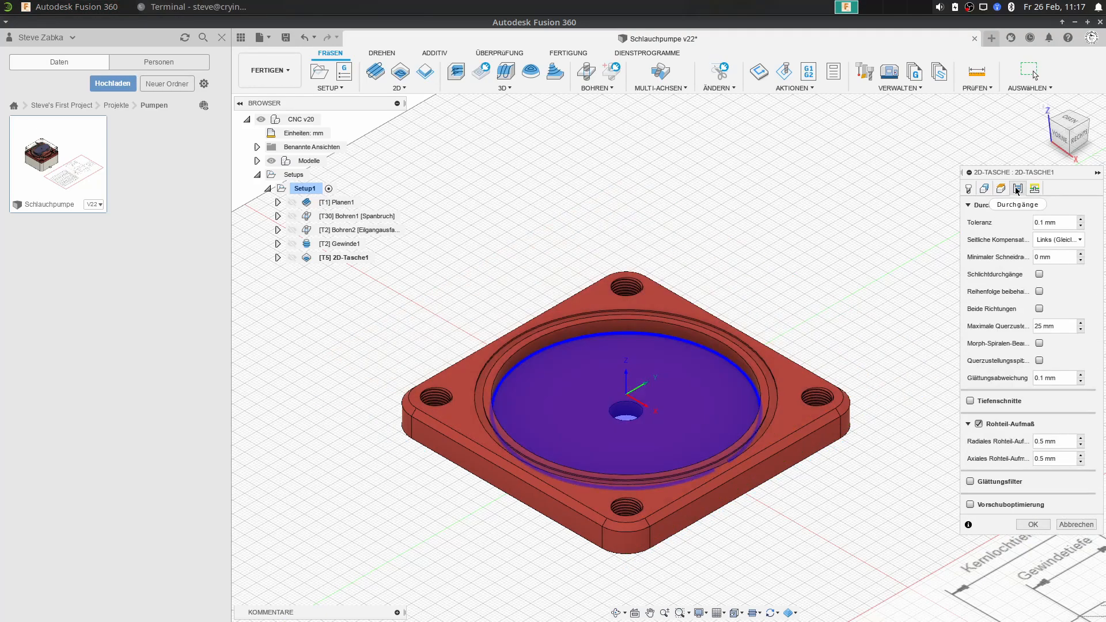
scroll(698, 368, "up", 5)
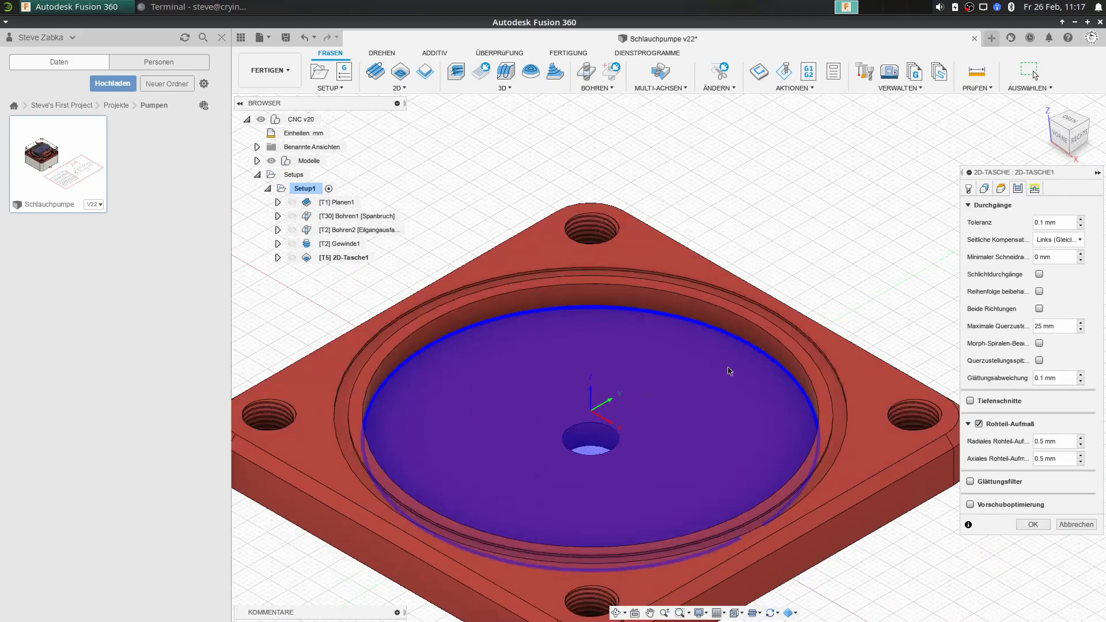
scroll(611, 383, "up", 1)
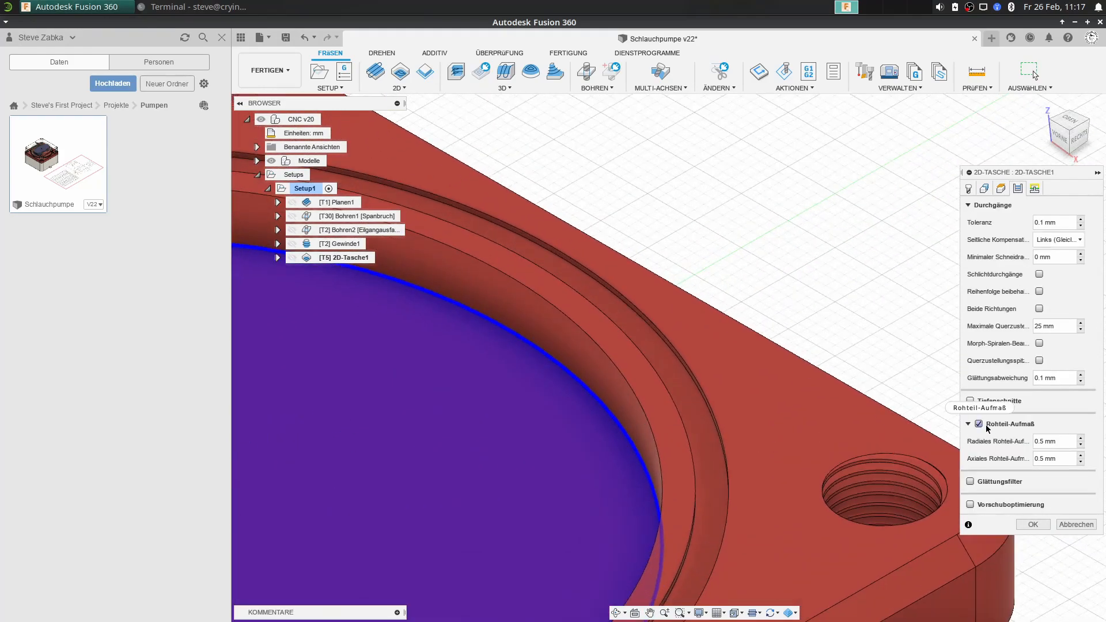
mouse_move(987, 428)
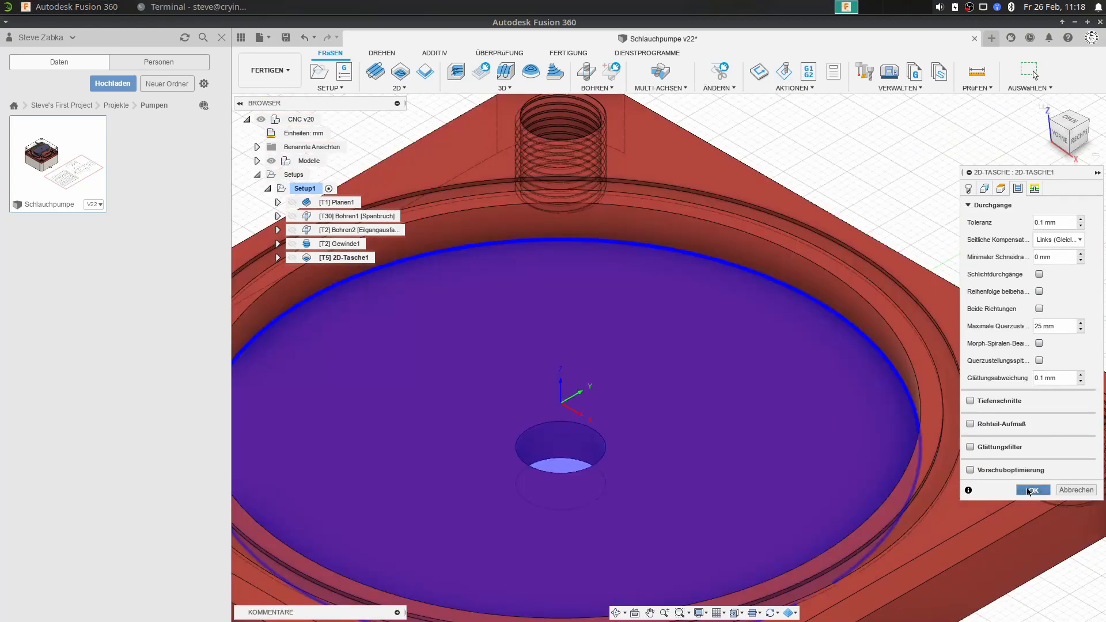
left_click(1031, 592)
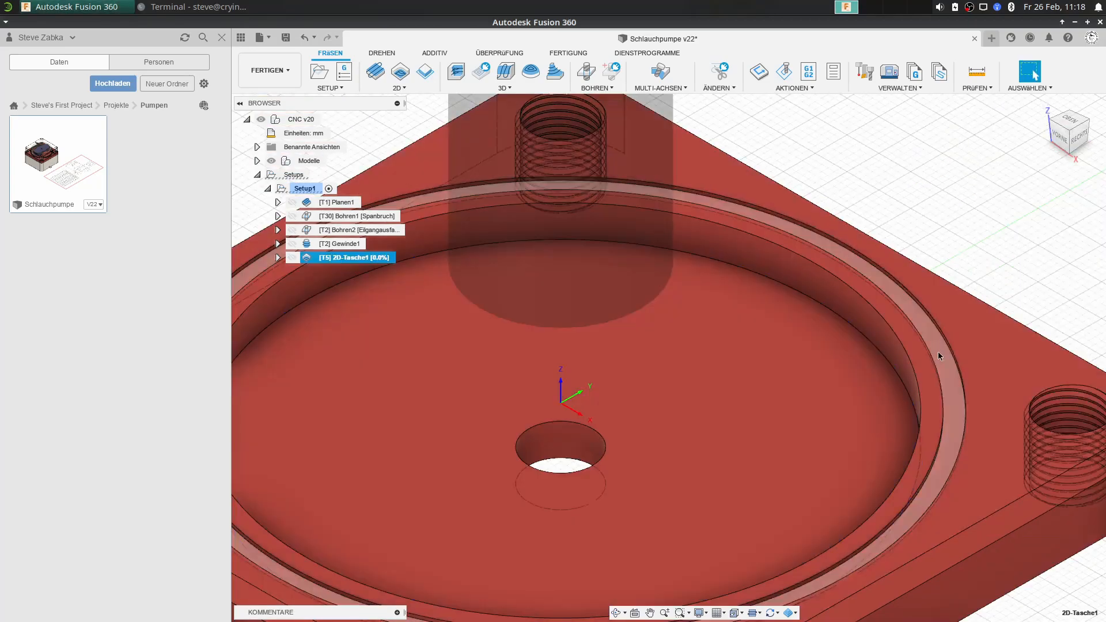
Set the visual style to shaded with visible edges only and check the milled pocket wall of the stock.
middle_click_drag(868, 275, 686, 347)
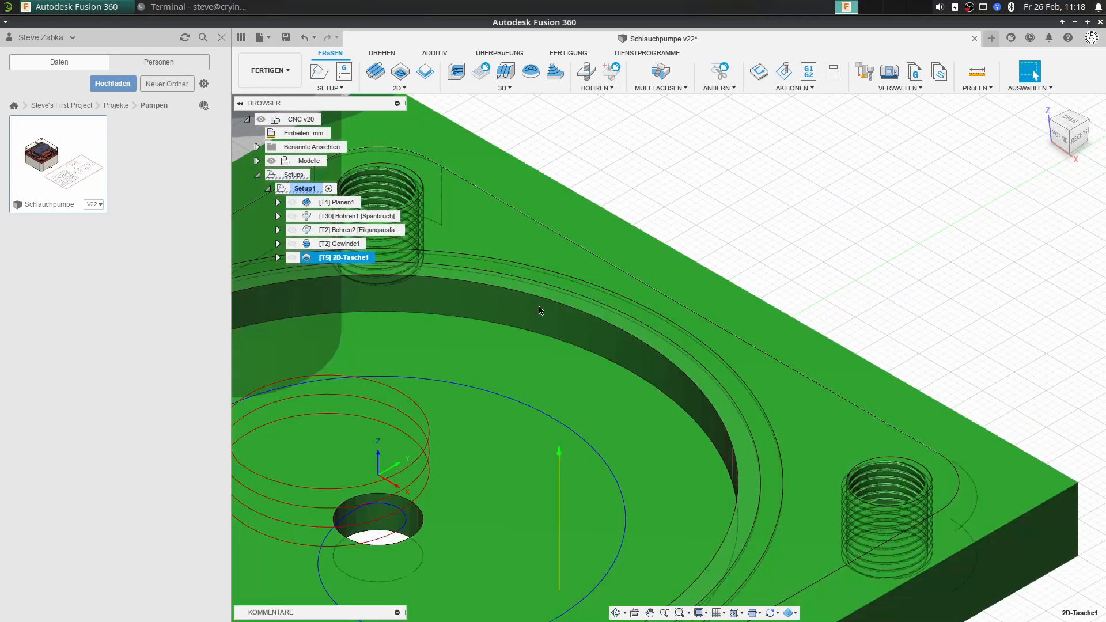
scroll(700, 385, "up", 3)
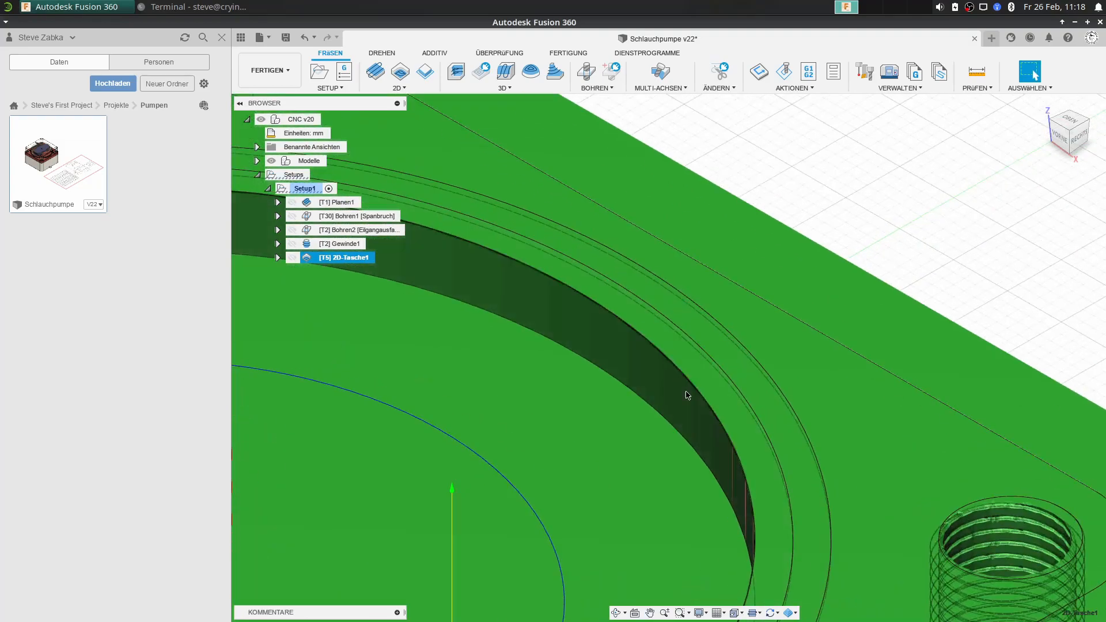
left_click(706, 614)
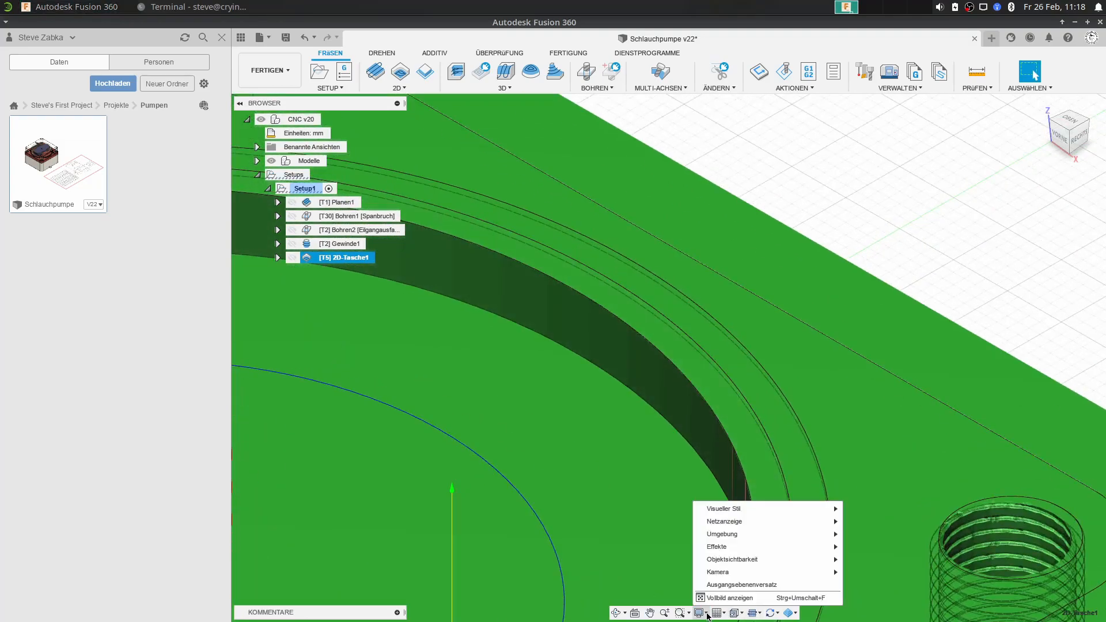
mouse_move(785, 517)
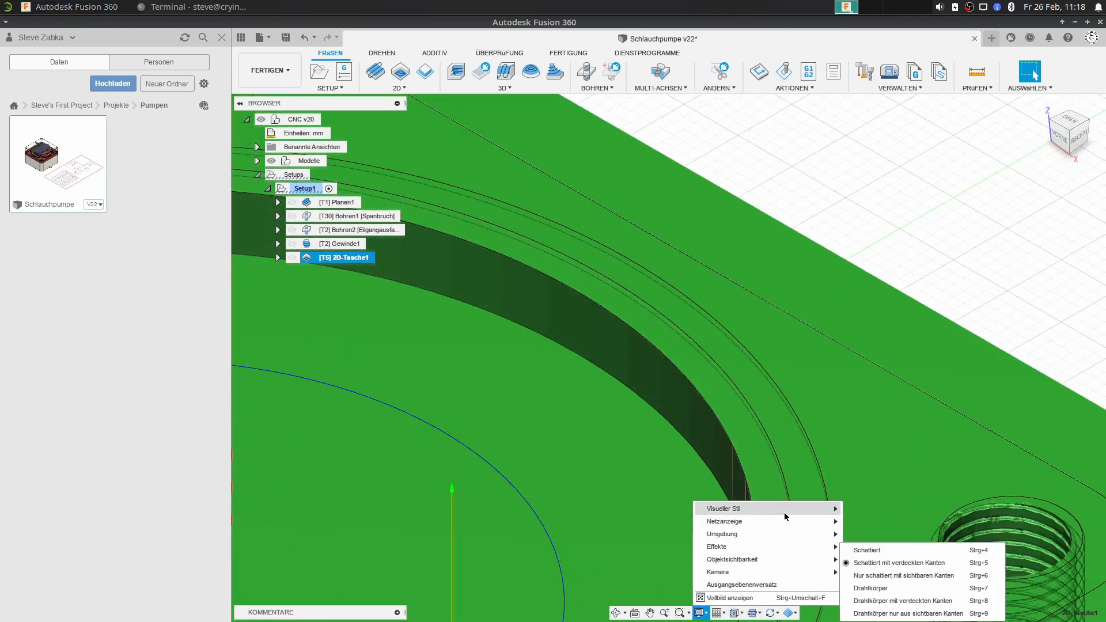
left_click(864, 575)
scroll(781, 455, "down", 5)
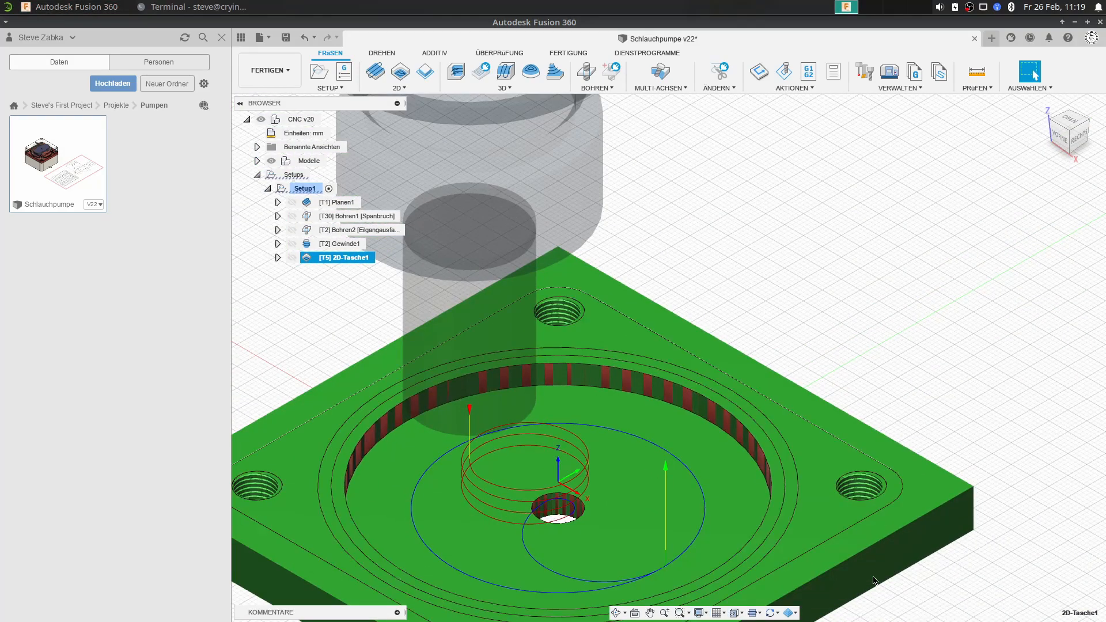
middle_click_drag(754, 397, 830, 297)
scroll(864, 297, "down", 2)
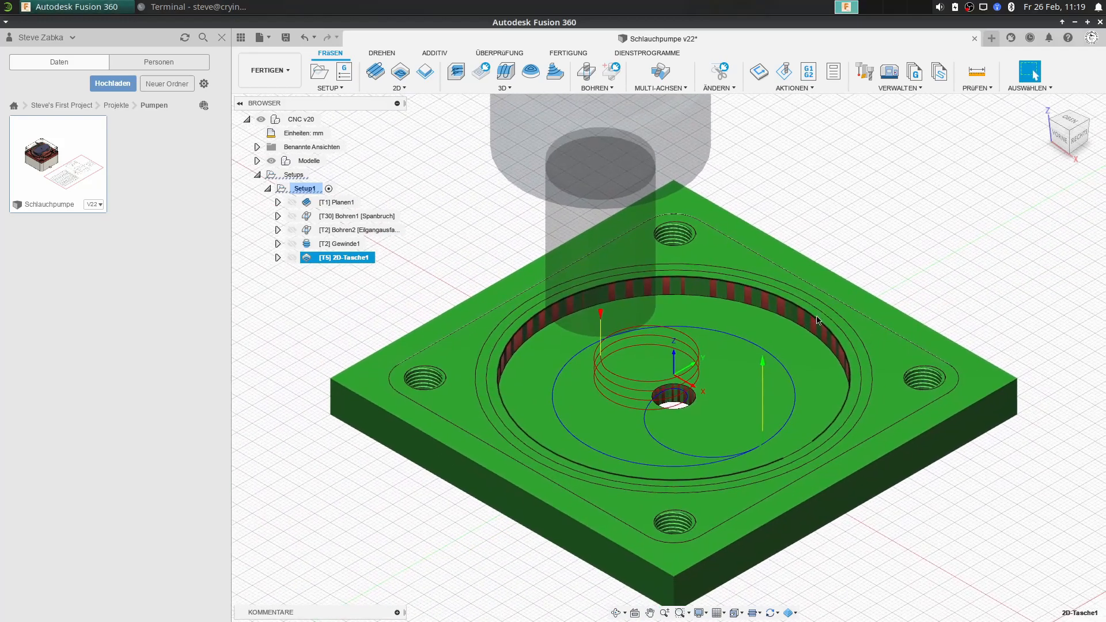
Simulate the 2D-Tasche1 operation, watch the end mill clear the central pocket and close the simulation.
left_click(792, 72)
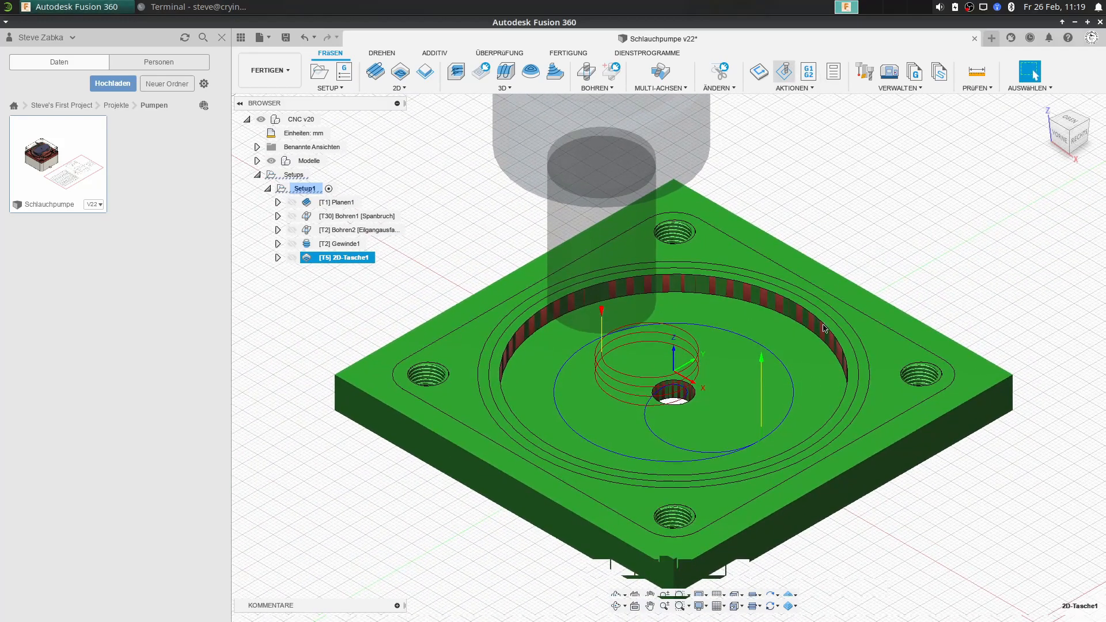
left_click(668, 567)
middle_click_drag(755, 466, 691, 453)
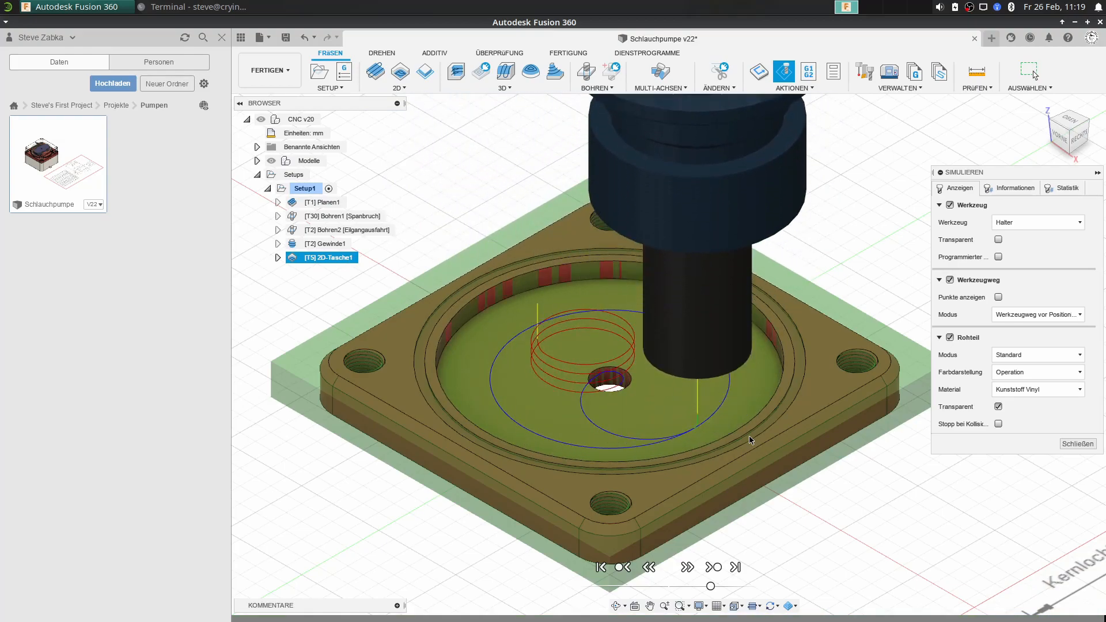
left_click(1076, 444)
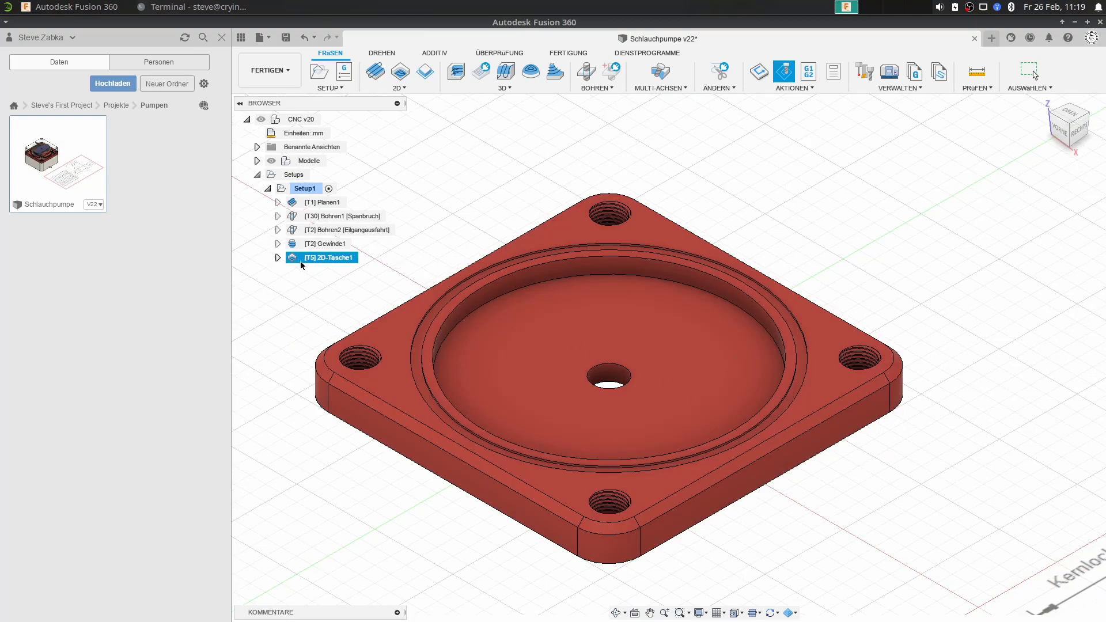
Create another 2D-Tasche operation in Setup1 for the narrow ring groove around the central pocket.
middle_click_drag(606, 322, 636, 342)
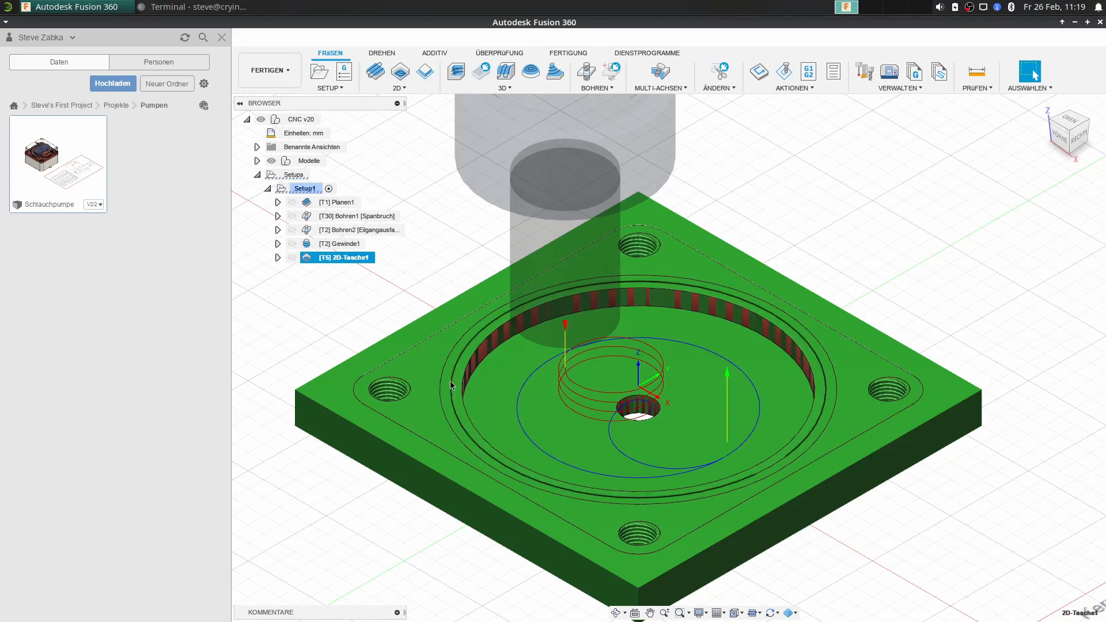
left_click(311, 190)
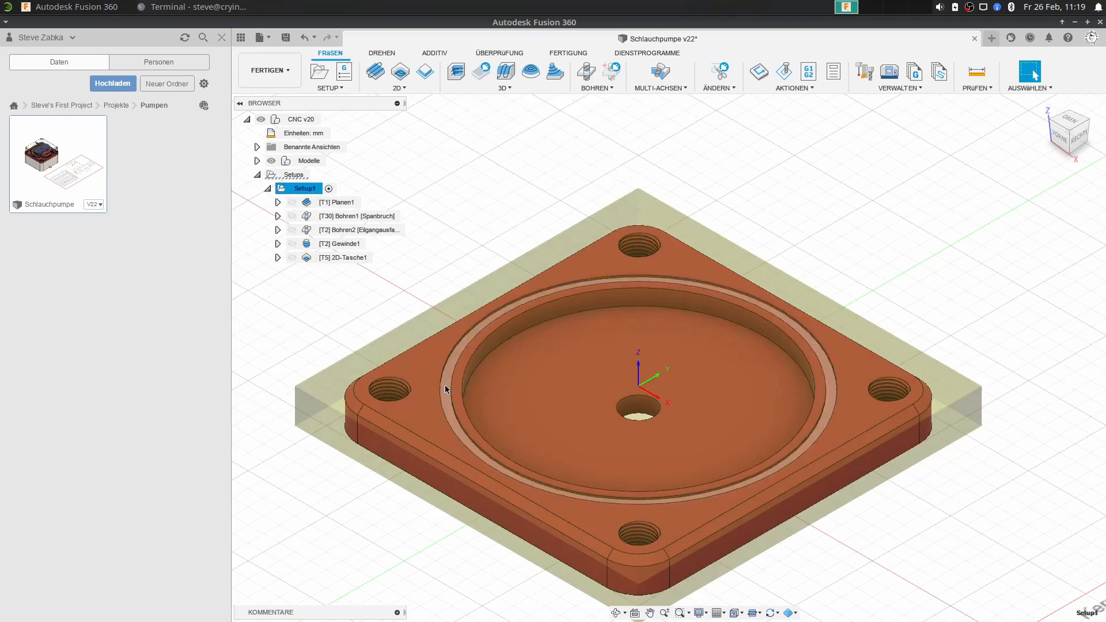
left_click(392, 89)
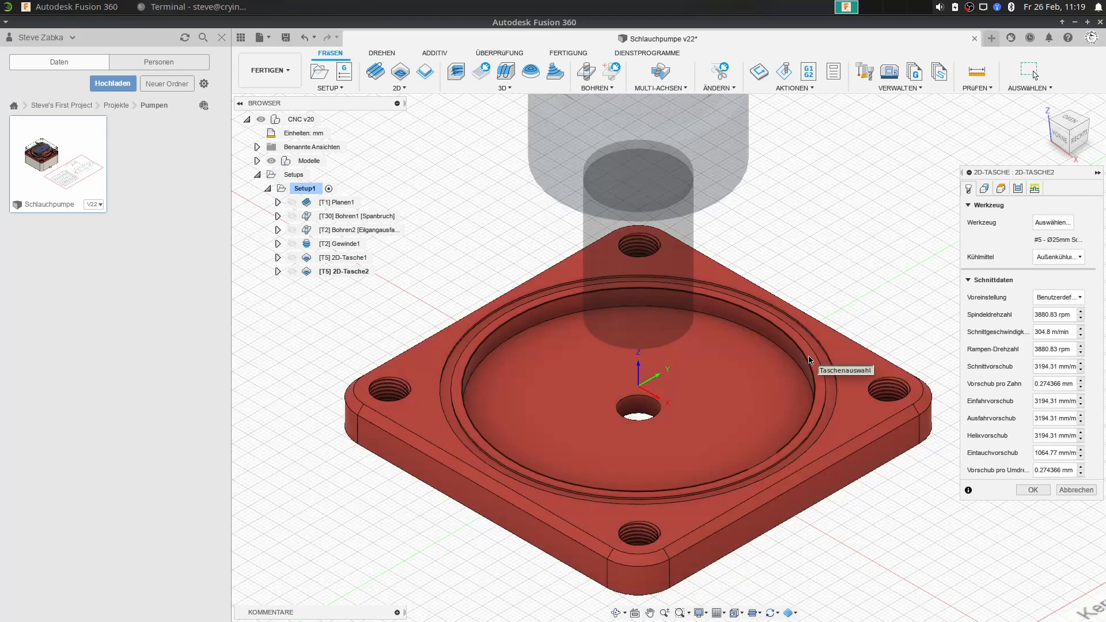
left_click(794, 355)
key("Return")
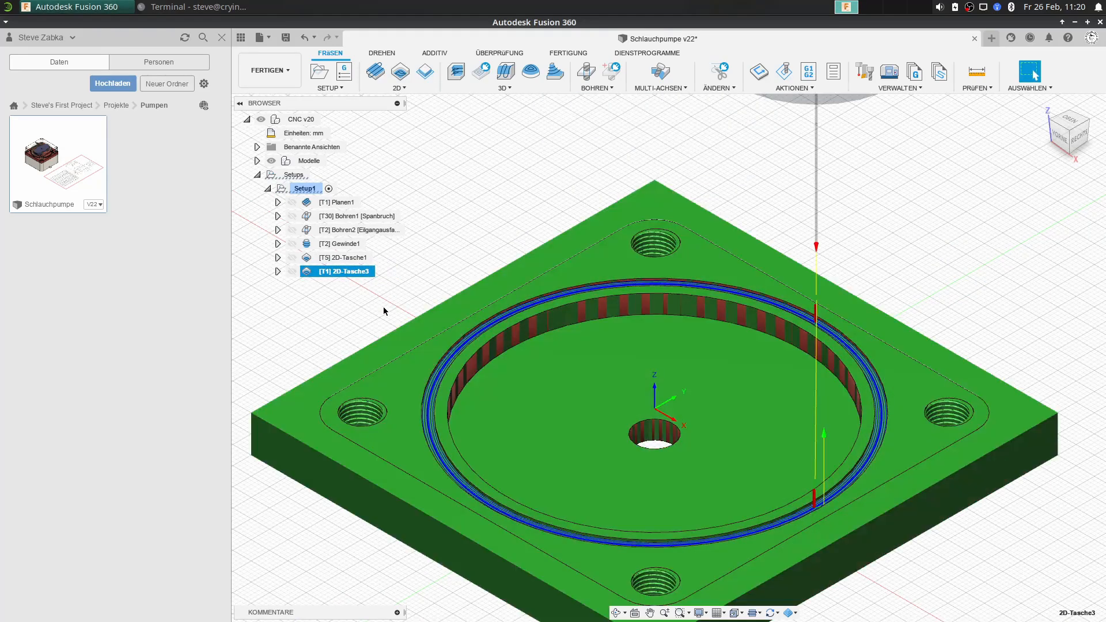
Start simulating the ring groove's pocket operation and increase the playback speed.
left_click(783, 72)
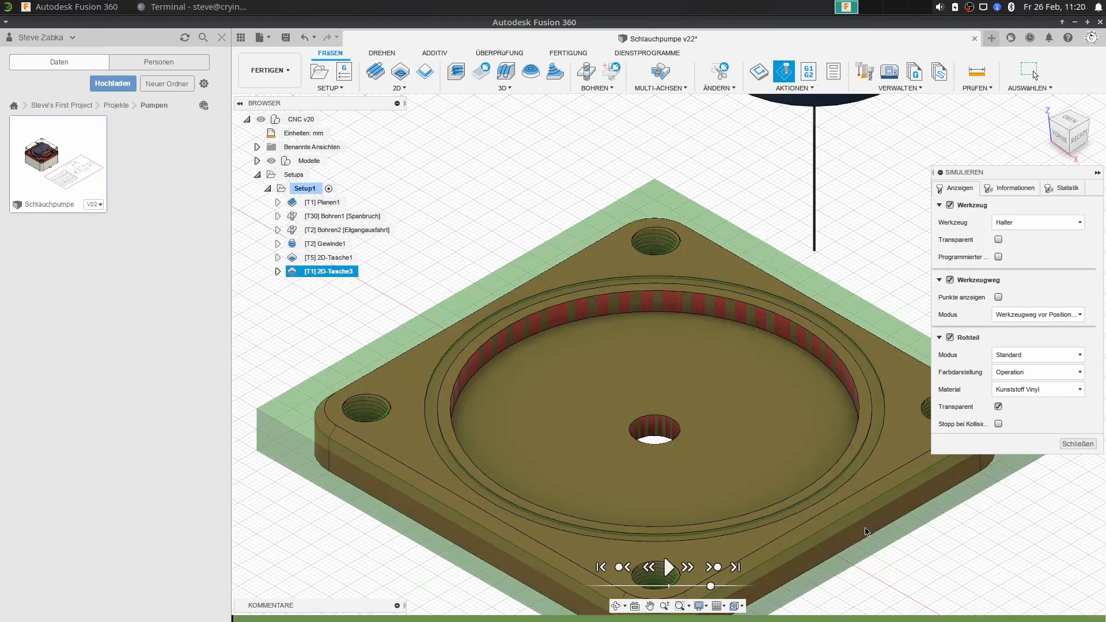
left_click(668, 567)
scroll(746, 417, "down", 2)
middle_click_drag(734, 413, 690, 391)
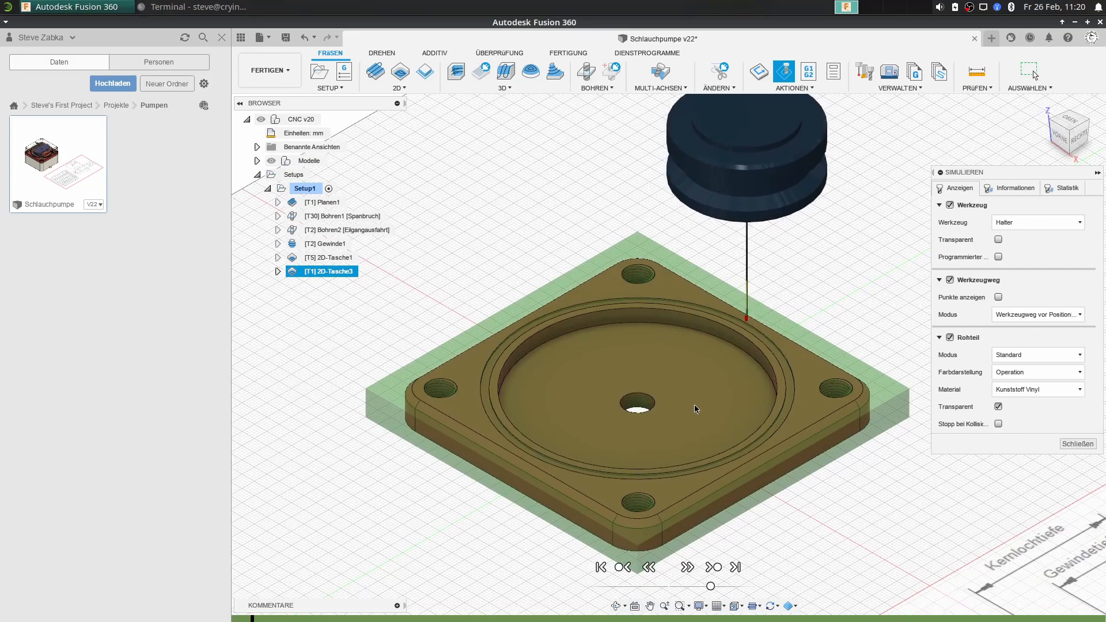
left_click_drag(710, 585, 725, 586)
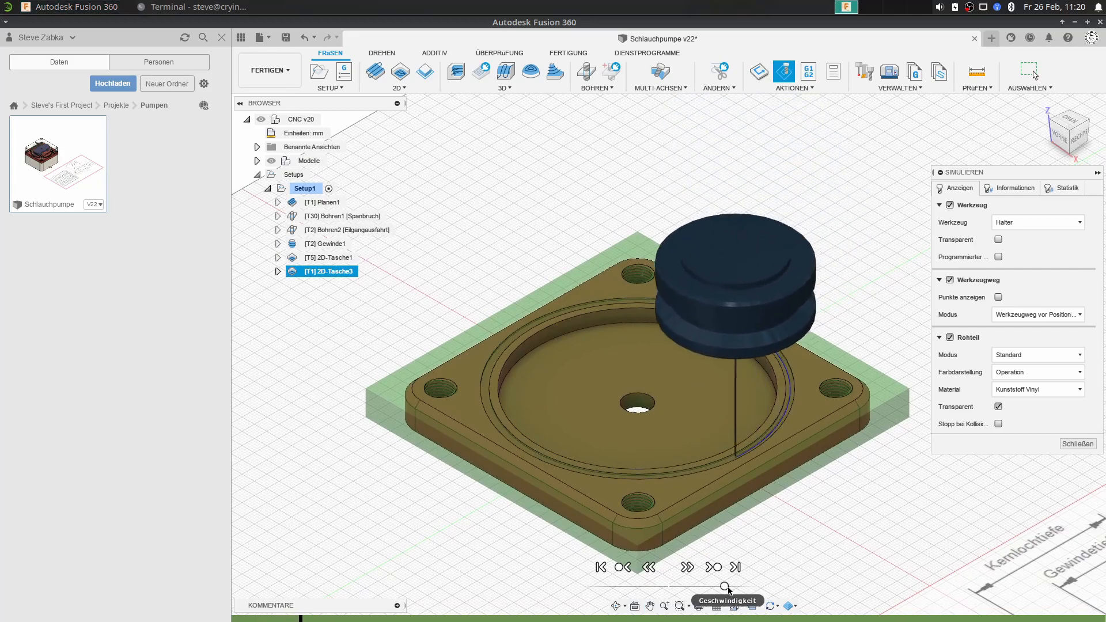
Follow the groove toolpath up close, including its helical entry and the full ring, and close the simulation.
scroll(789, 371, "up", 3)
scroll(743, 342, "up", 2)
middle_click_drag(735, 338, 776, 449)
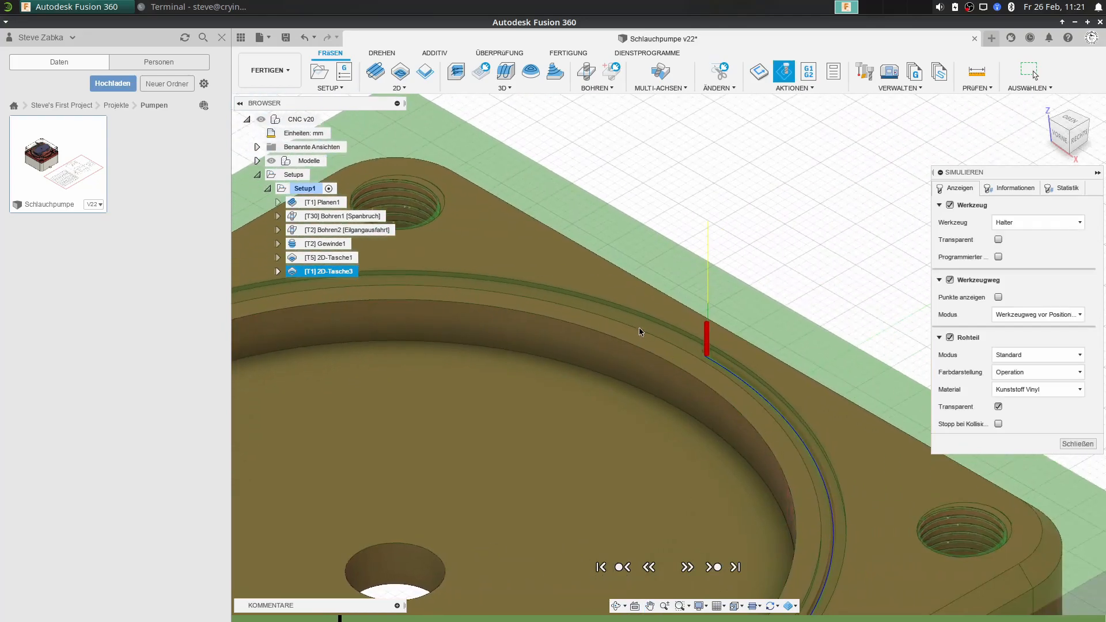
scroll(711, 357, "up", 4)
scroll(714, 365, "up", 5)
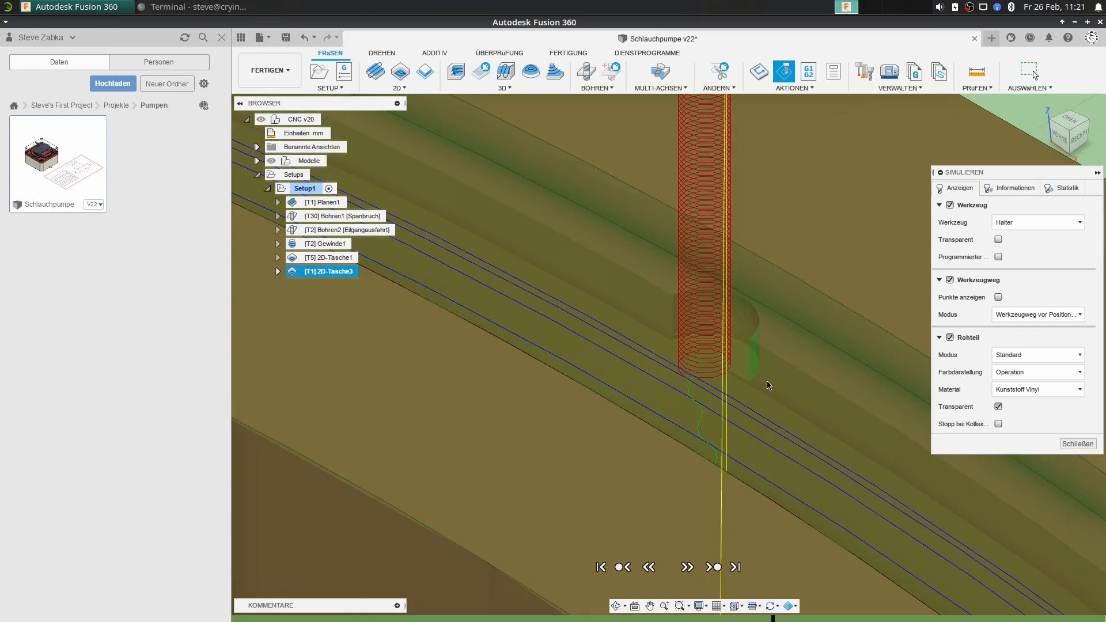
scroll(790, 464, "down", 5)
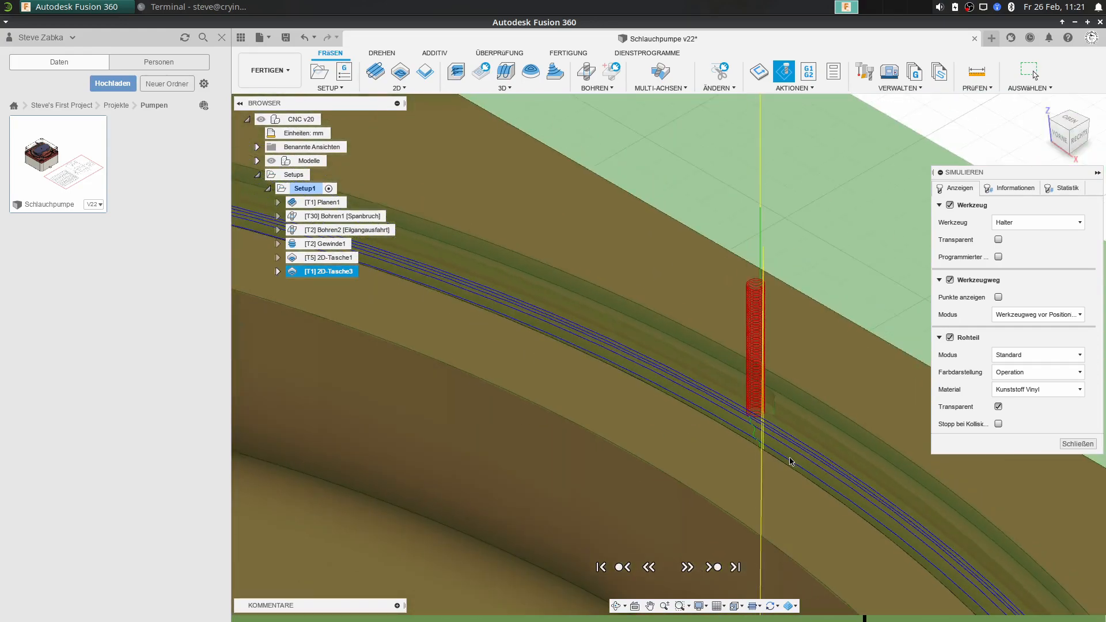
scroll(789, 470, "down", 8)
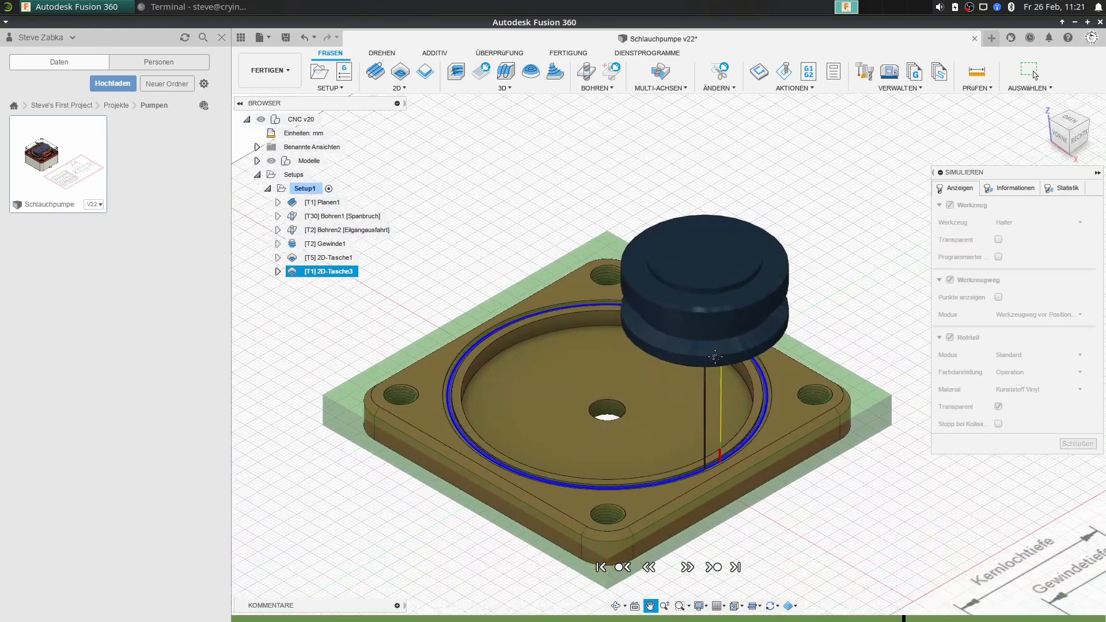
scroll(718, 440, "up", 10)
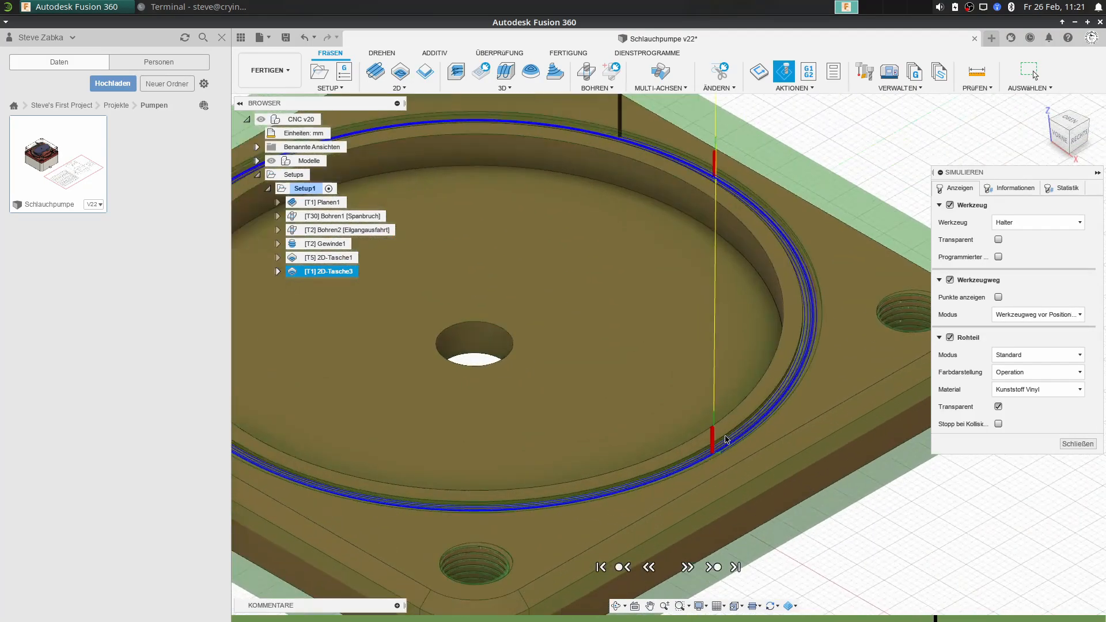
scroll(725, 439, "down", 8)
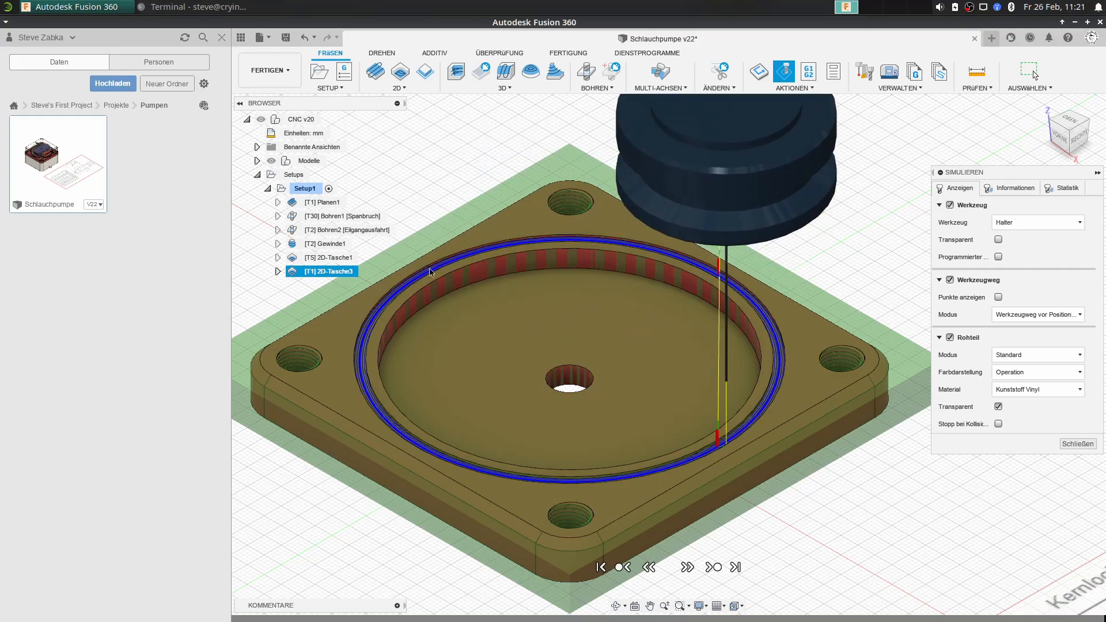
left_click(1066, 444)
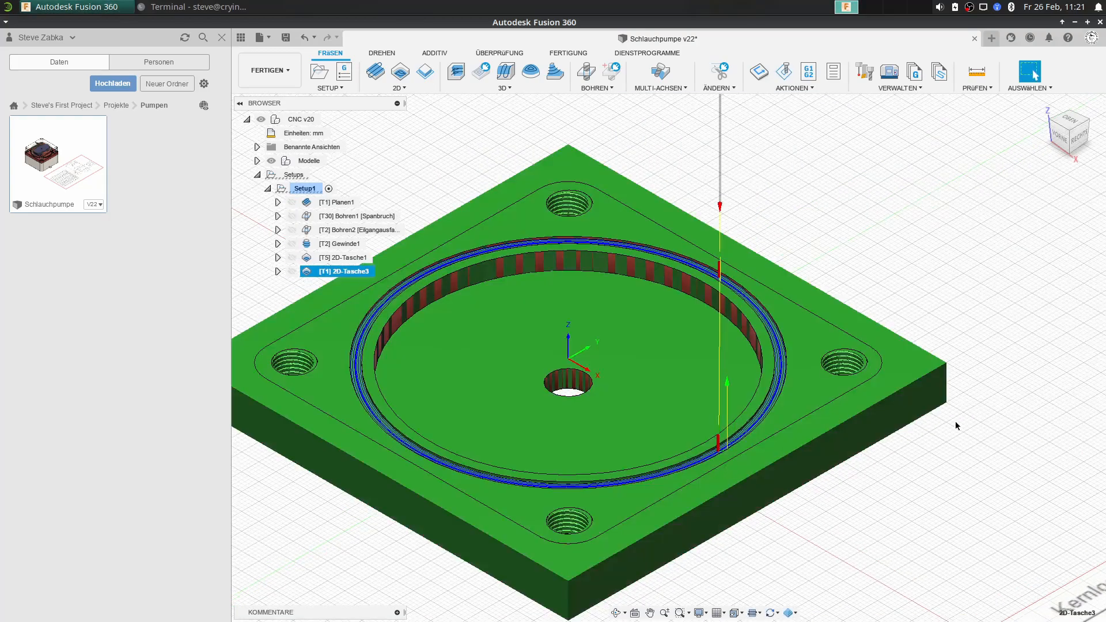
Inspect the ring groove's concentric toolpath passes on the machined stock up close.
scroll(349, 331, "up", 5)
scroll(349, 326, "up", 5)
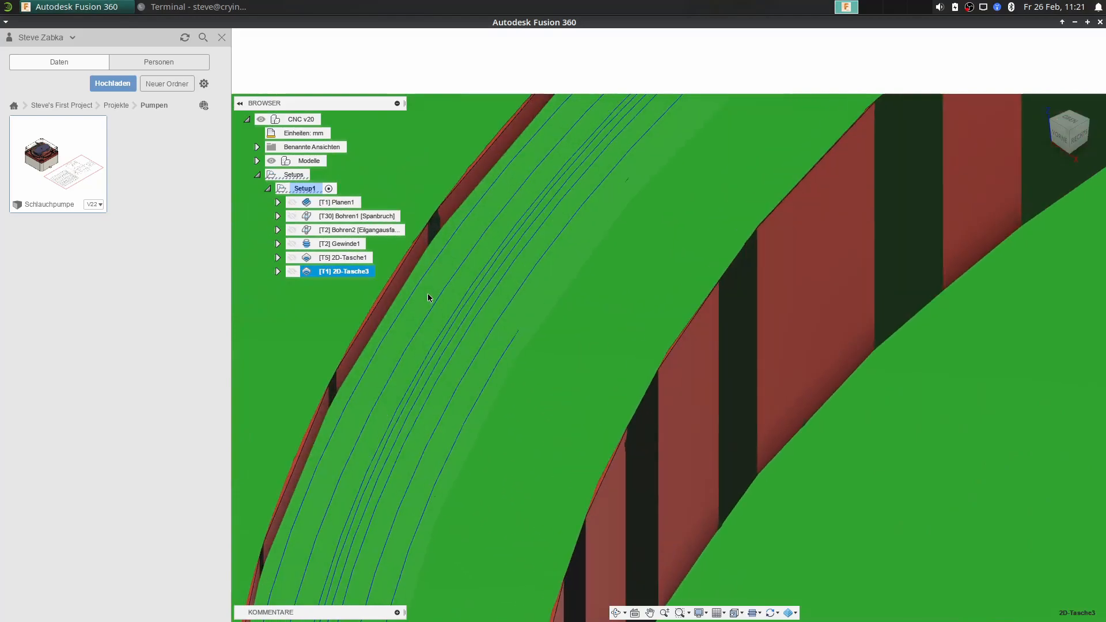
scroll(482, 309, "down", 10)
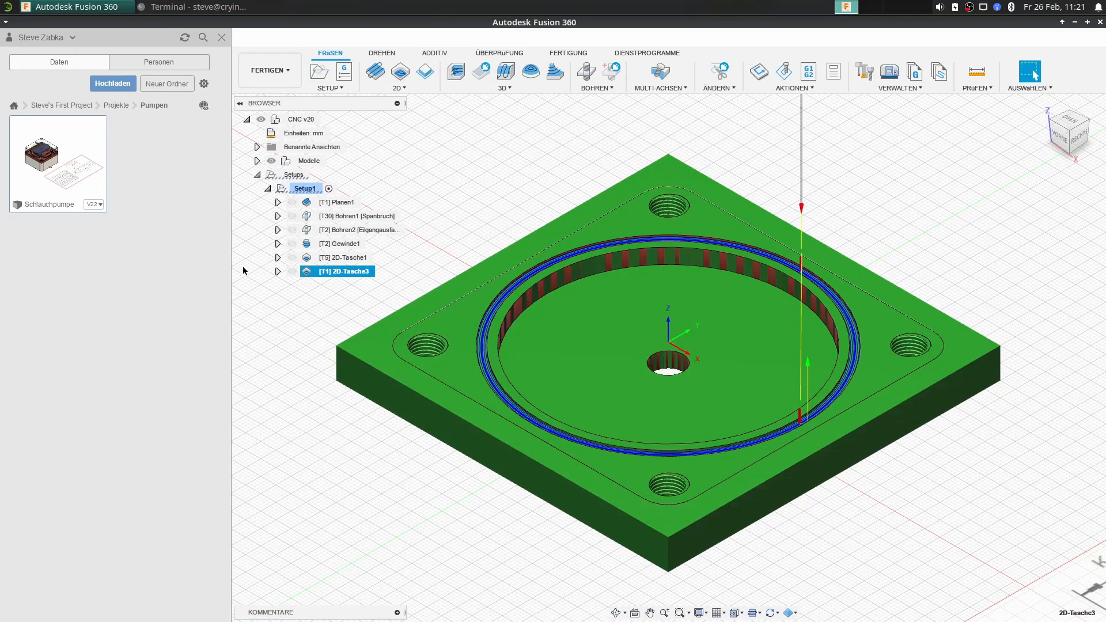
Review the toolpaths of the Setup1 operations in order, from Planen1 through both drilling operations, Gewinde1 and 2D-Tasche1 to 2D-Tasche3.
left_click(313, 202)
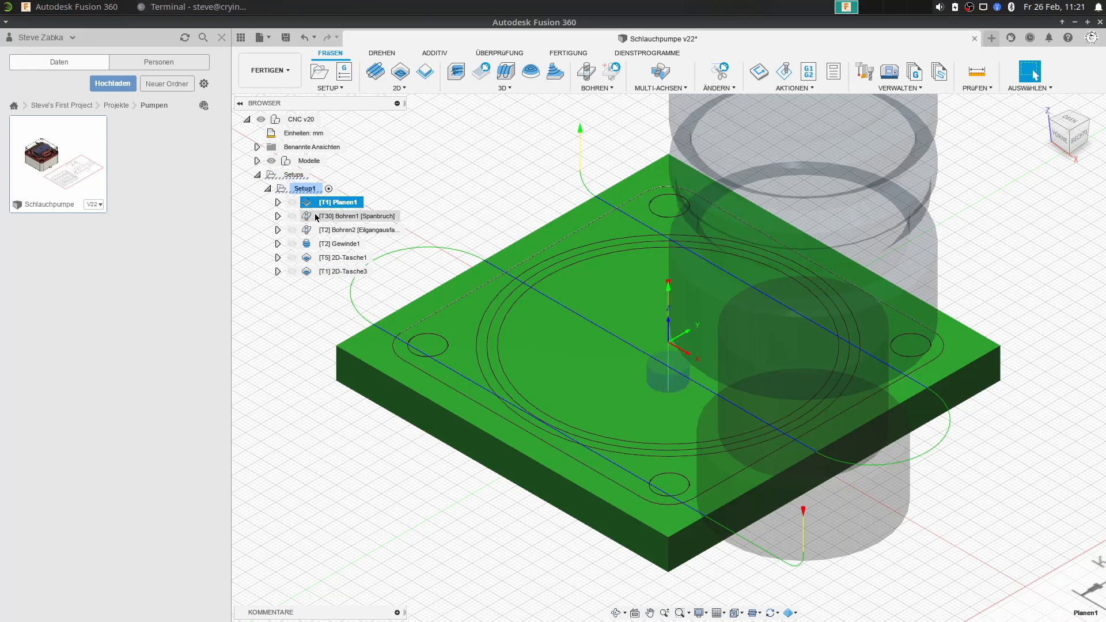
left_click(314, 216)
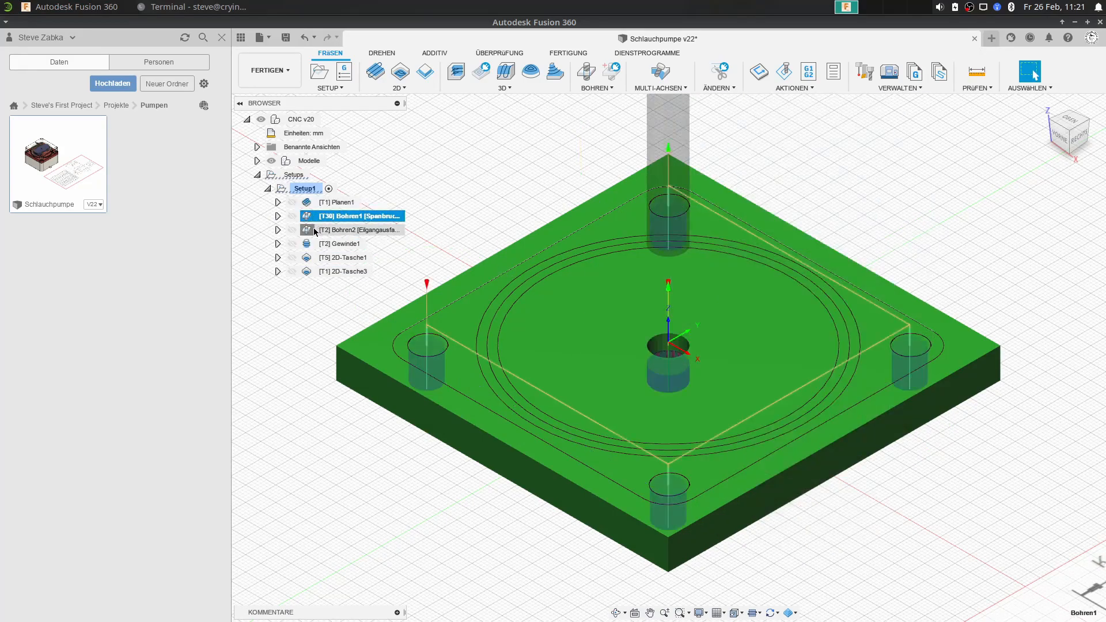
left_click(314, 229)
left_click(313, 245)
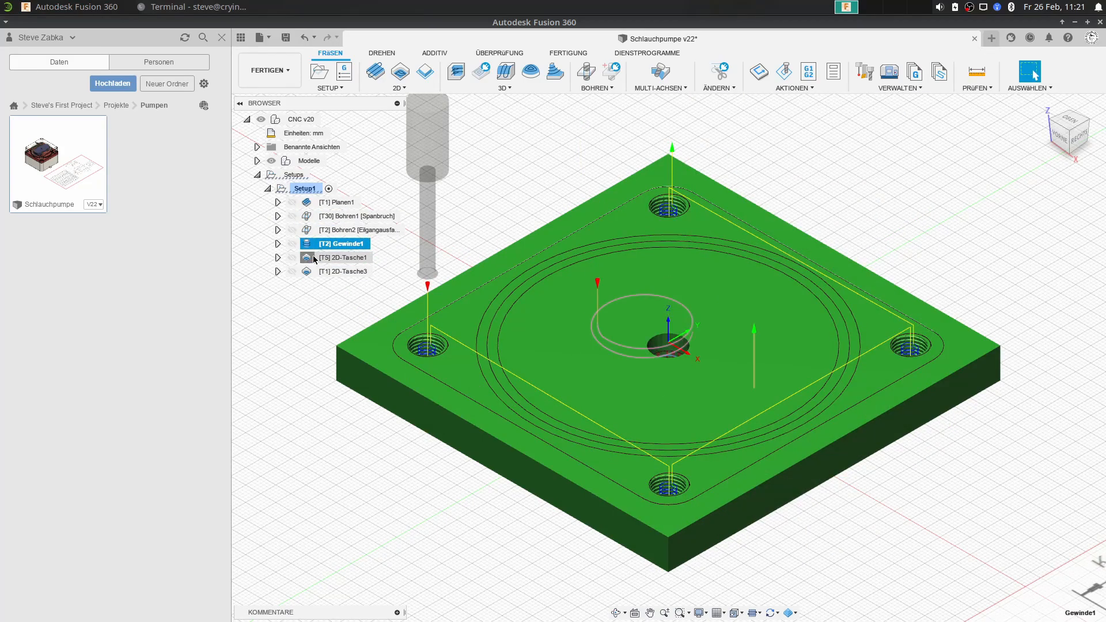
left_click(312, 257)
left_click(312, 270)
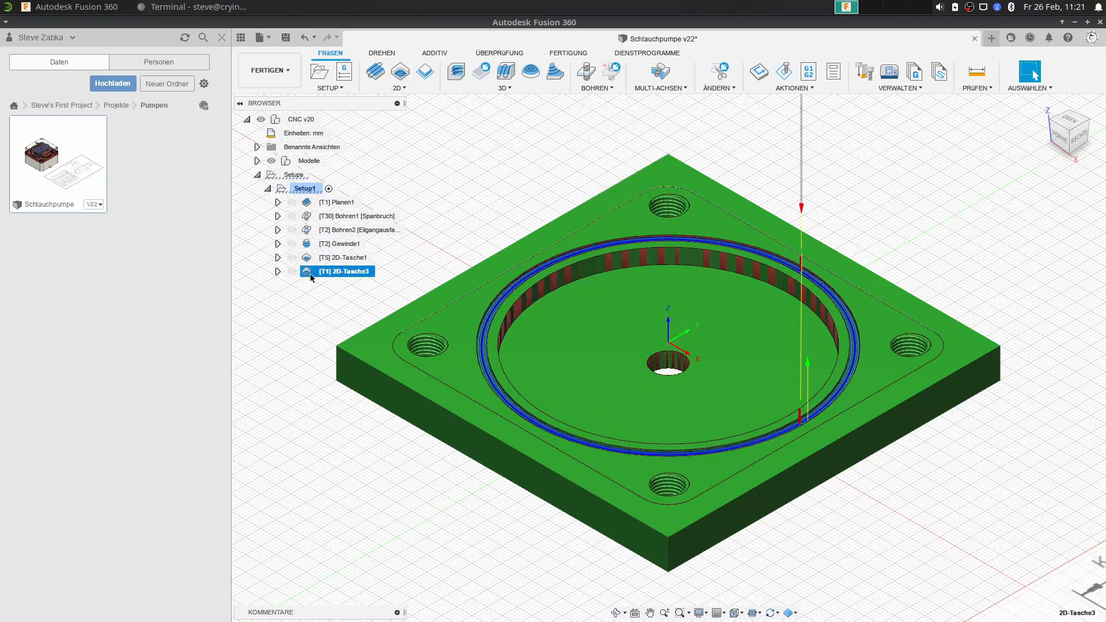
Start a 2D-Kontur operation and assign the 25 mm Flat Endmill, filtering the tool library to milling tools of type Schaftfräser.
left_click(293, 175)
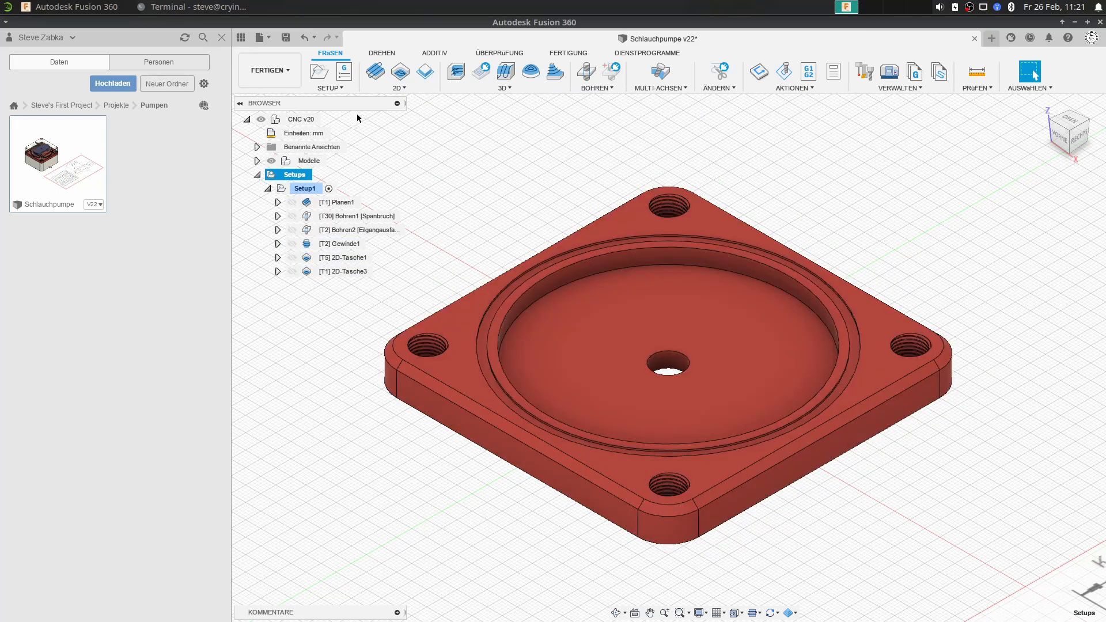
left_click(424, 73)
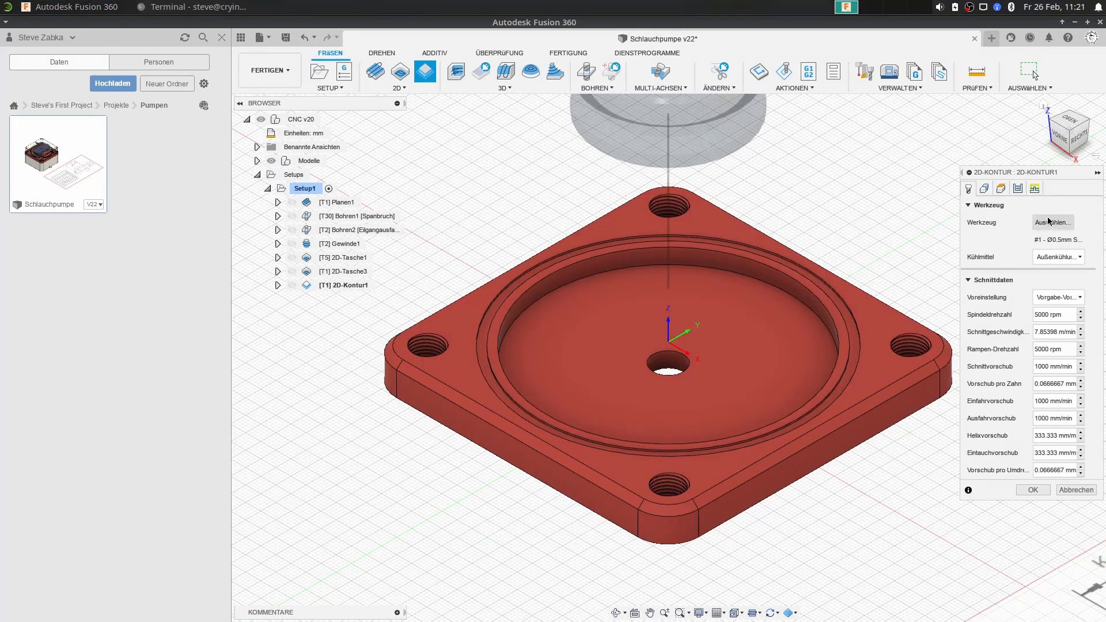
left_click(1052, 222)
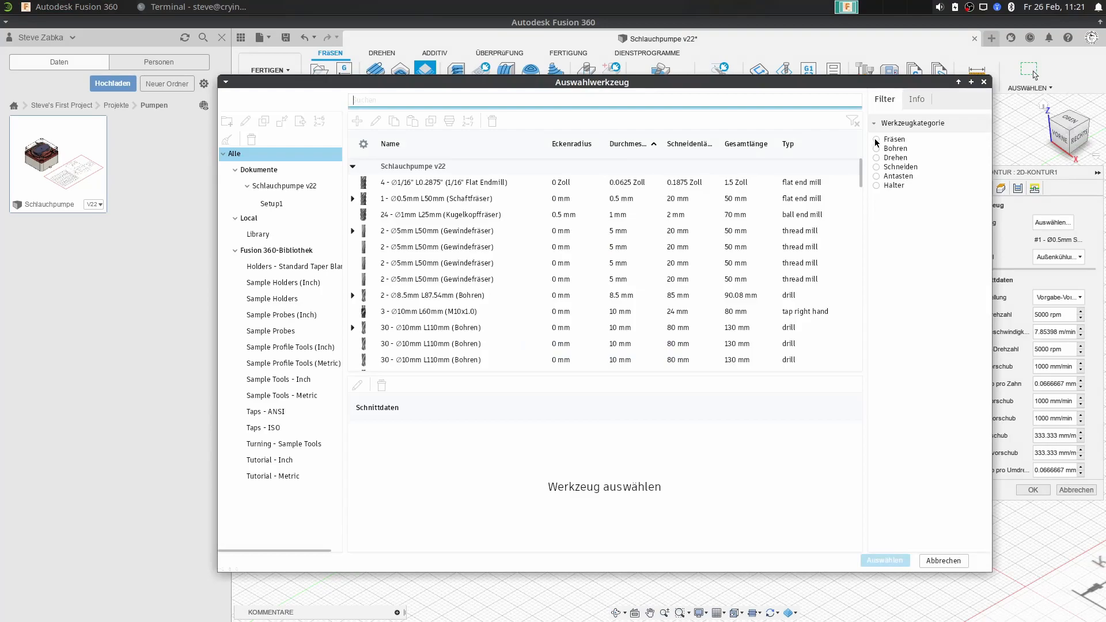
left_click(876, 140)
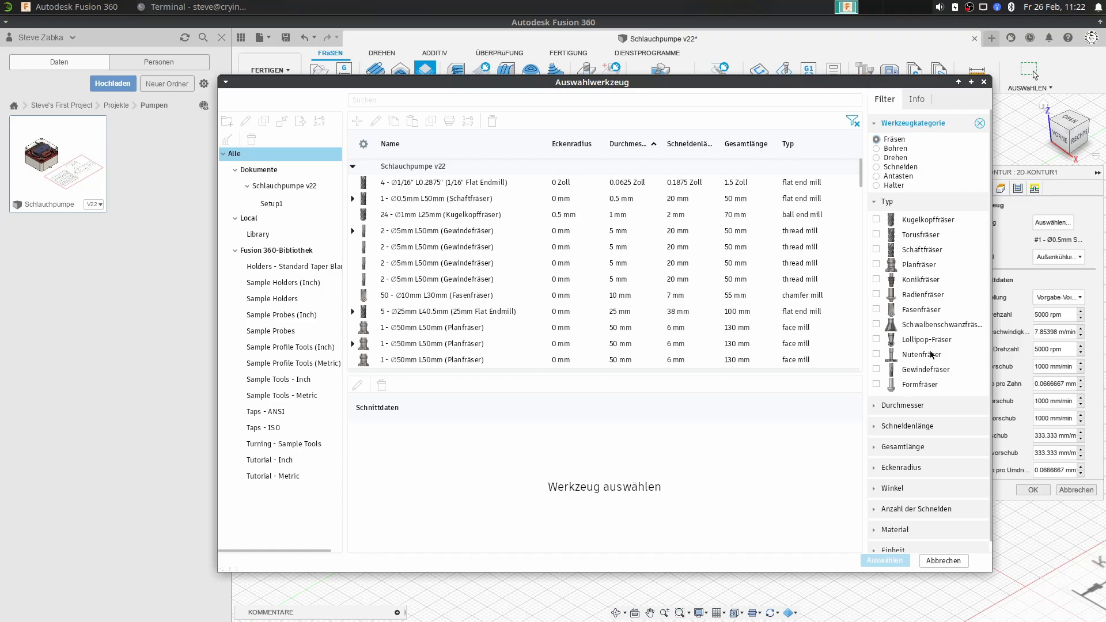
left_click(875, 249)
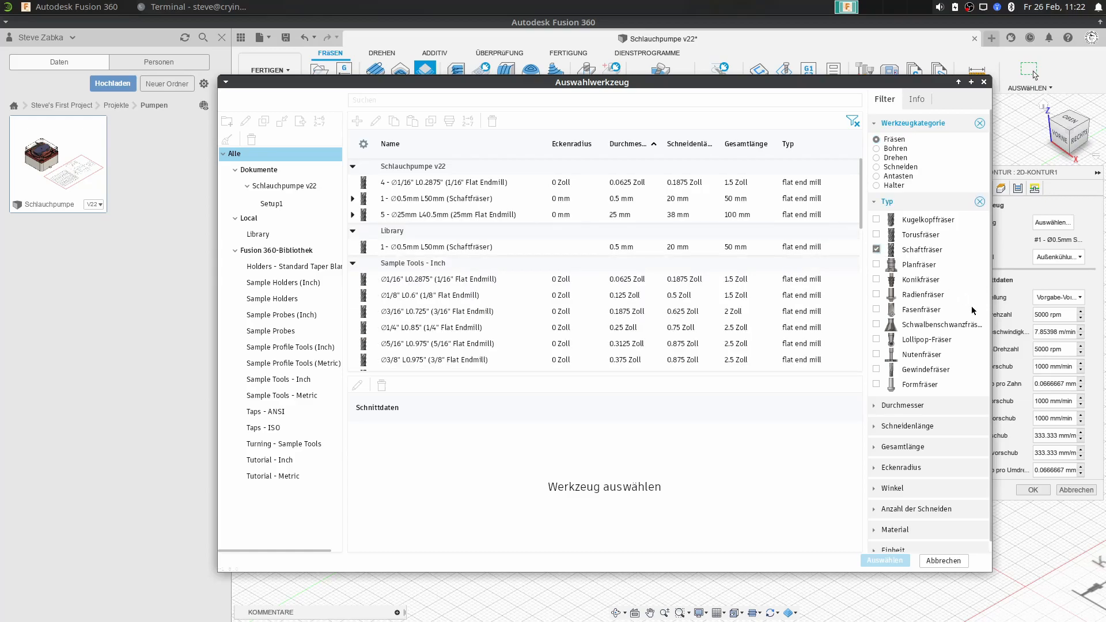
left_click(622, 215)
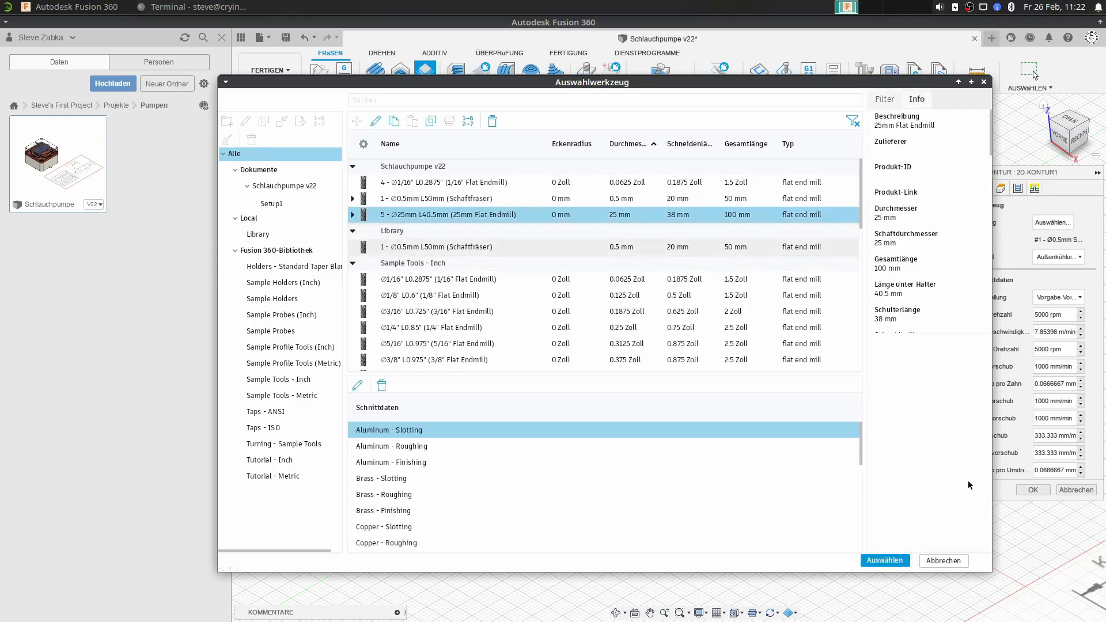
left_click(875, 561)
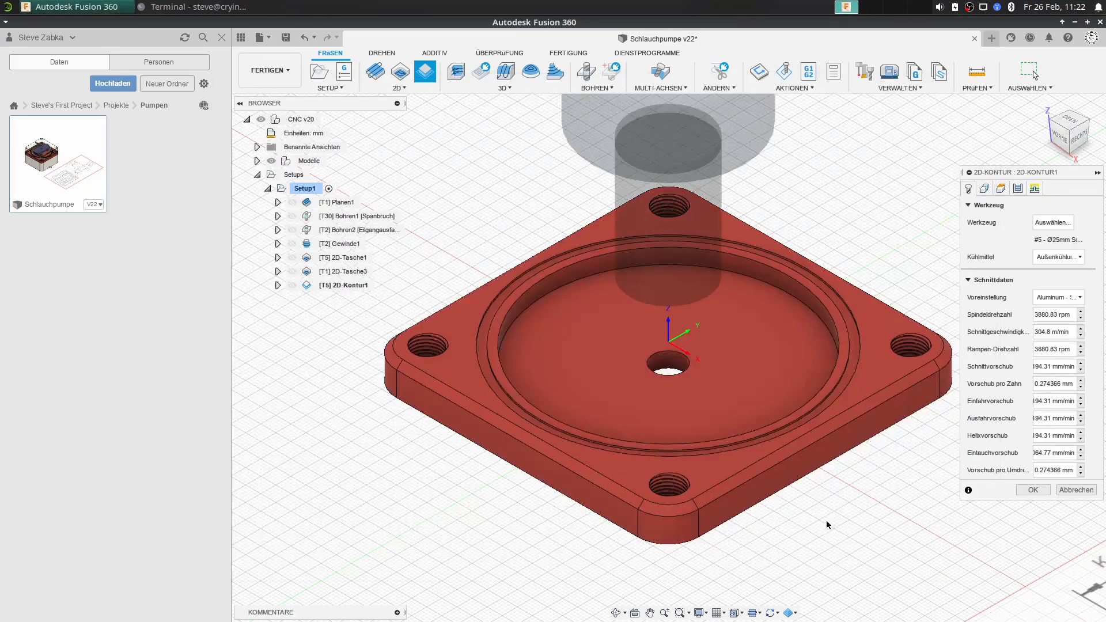
Choose the plate's outer edge along the underside of the chamfer as the contour to machine.
scroll(843, 464, "down", 1)
middle_click_drag(812, 422, 715, 438)
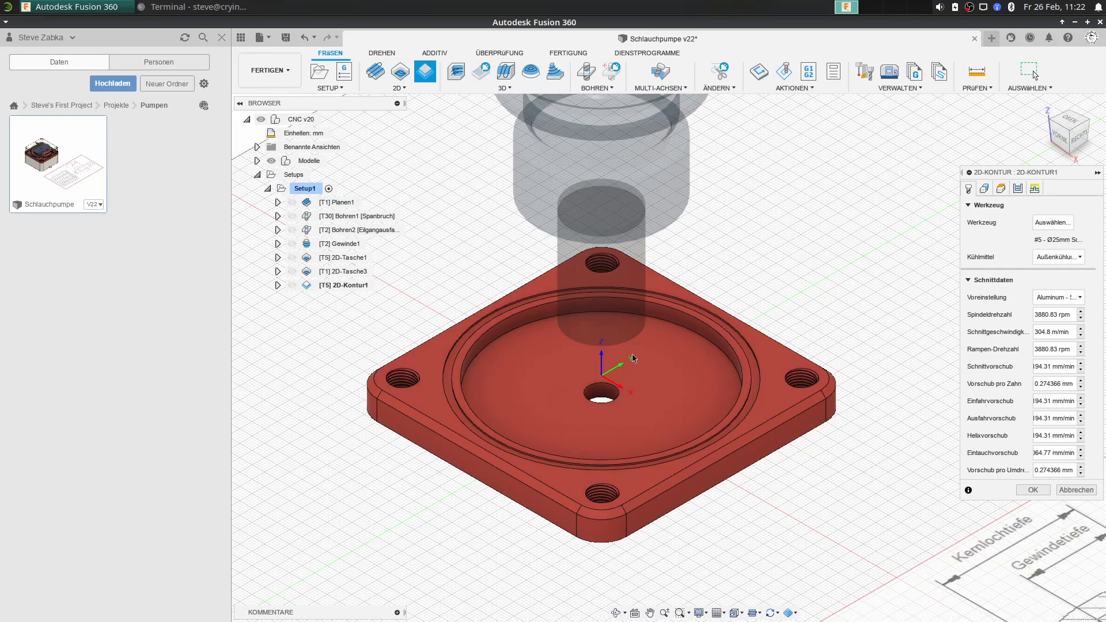
left_click(985, 189)
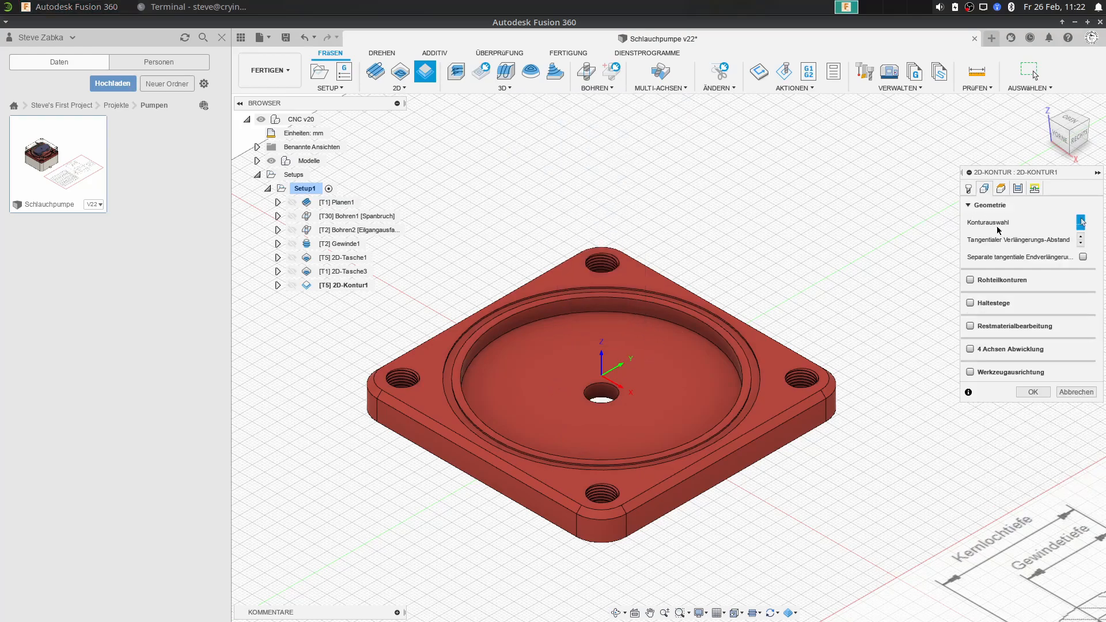
scroll(742, 439, "up", 5)
scroll(770, 438, "up", 1)
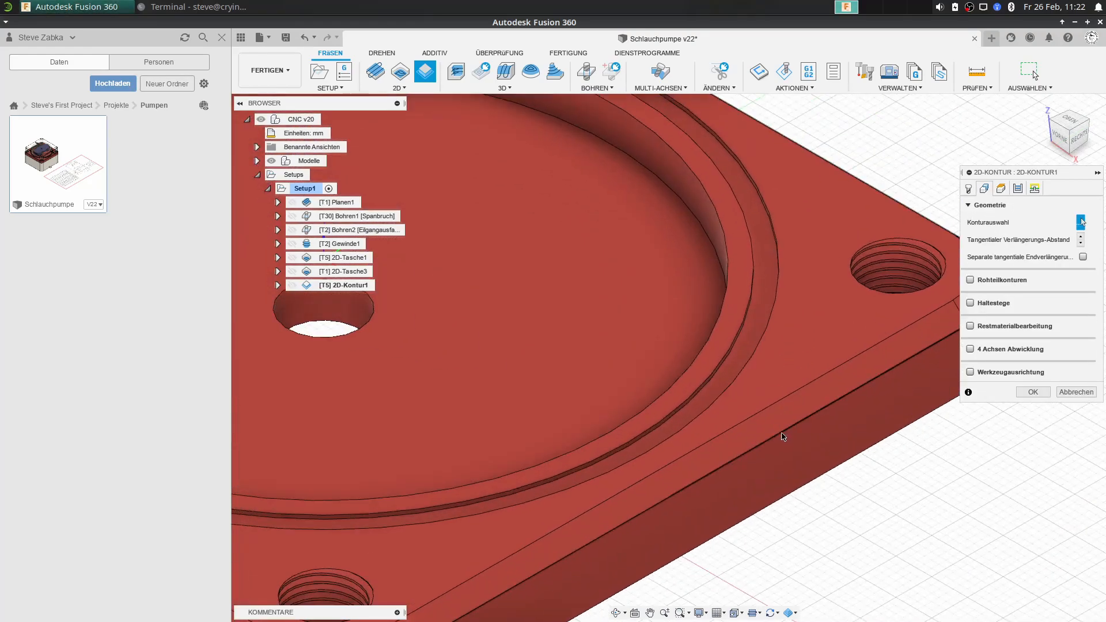
left_click(782, 436)
scroll(787, 499, "down", 6)
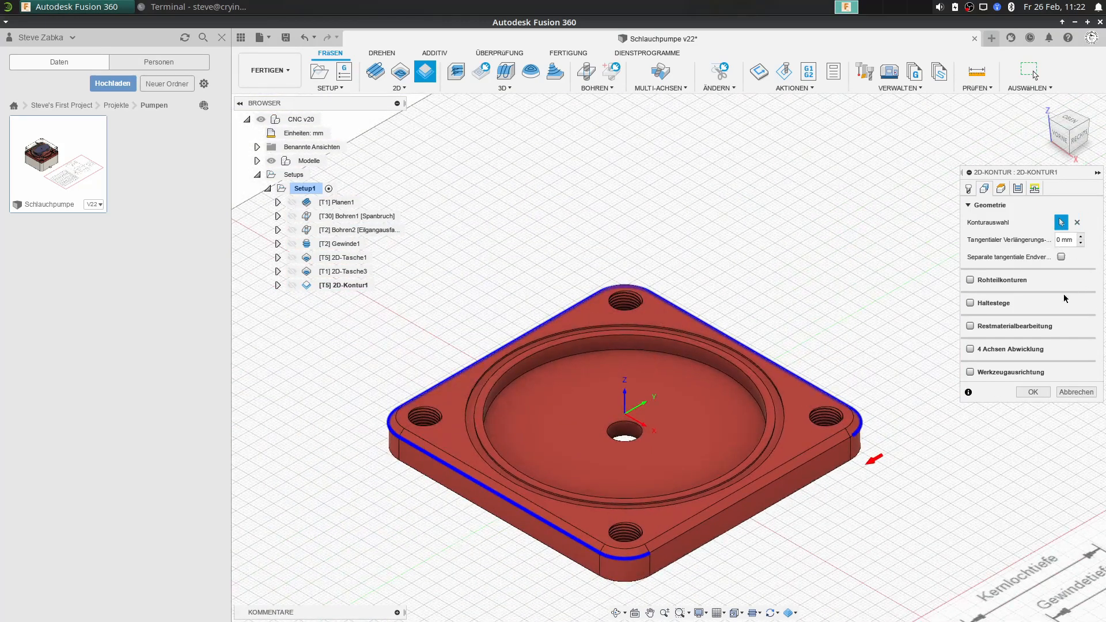
Generate the 2D-Kontur operation with its default heights, passes and linking settings, and check the cutting depth around the plate.
left_click(1001, 187)
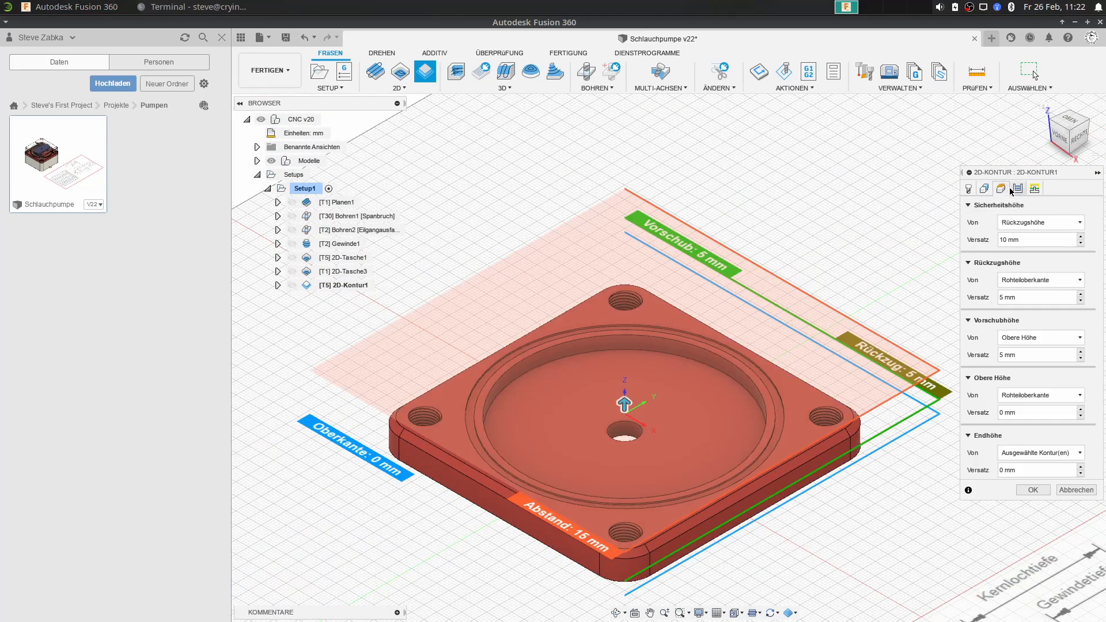
left_click(1015, 189)
left_click(1034, 188)
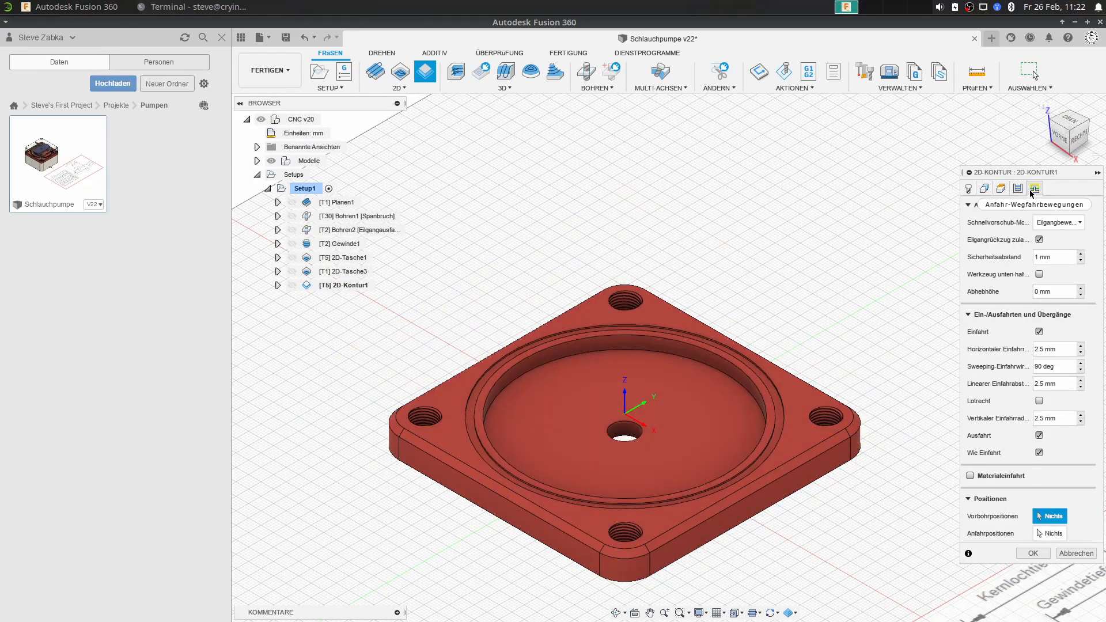
left_click(1032, 553)
middle_click_drag(862, 448, 905, 363)
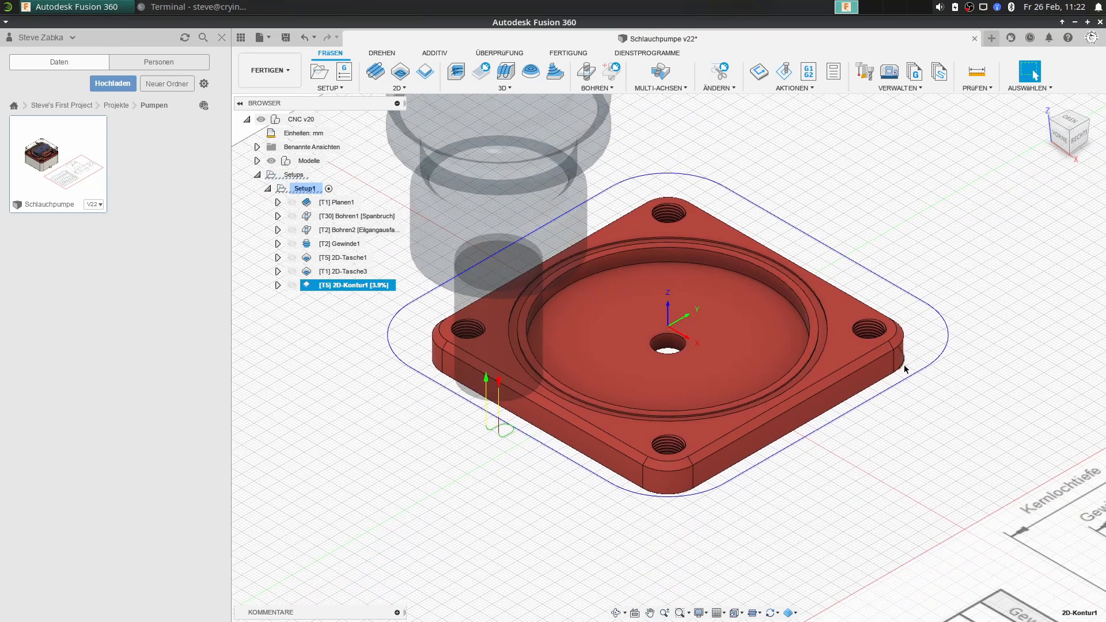
scroll(506, 449, "up", 8)
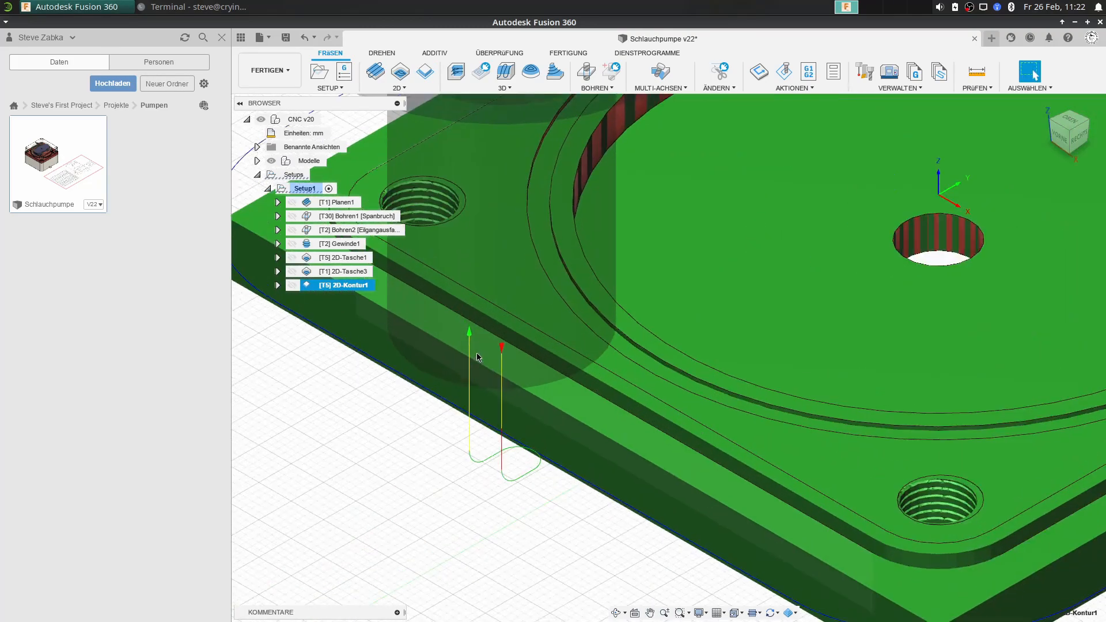
middle_click_drag(612, 313, 309, 399)
scroll(928, 424, "down", 4)
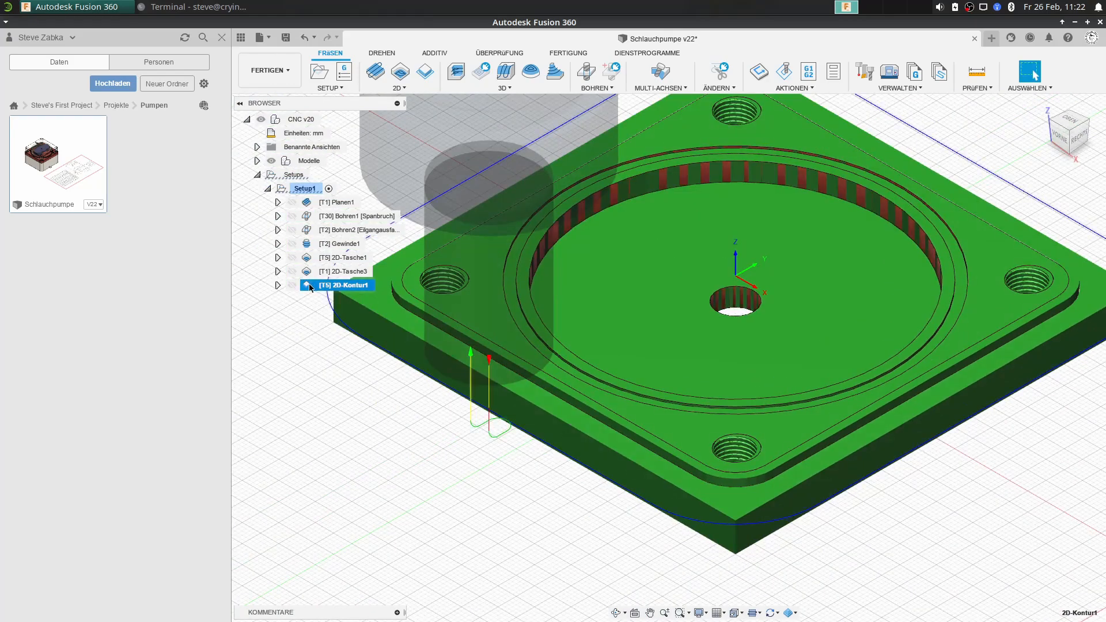
Edit the 2D-Kontur operation so that its Endhöhe is measured from Modellunterkante, checking the plate's side profile, and regenerate it.
double_click(340, 285)
left_click(1000, 189)
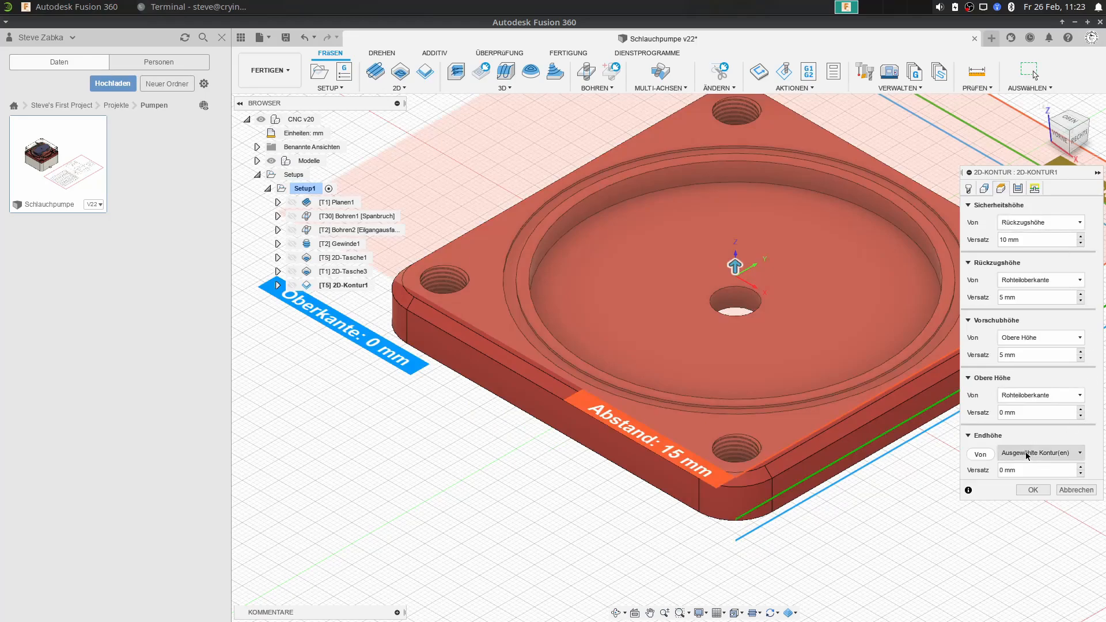
middle_click_drag(728, 415, 392, 393)
scroll(438, 403, "up", 4)
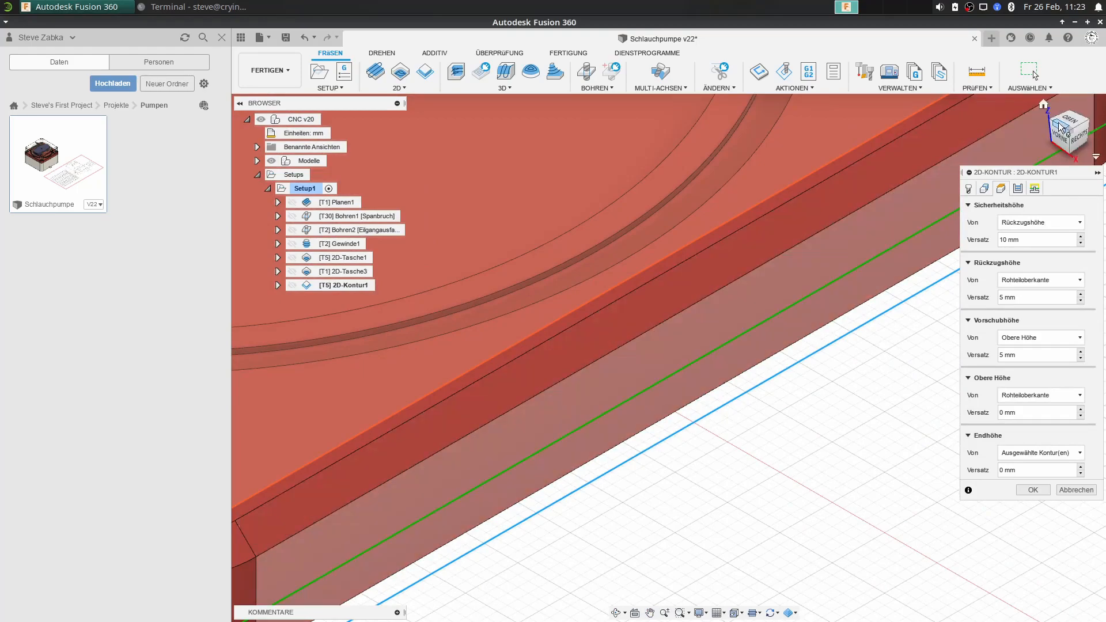
left_click(1082, 138)
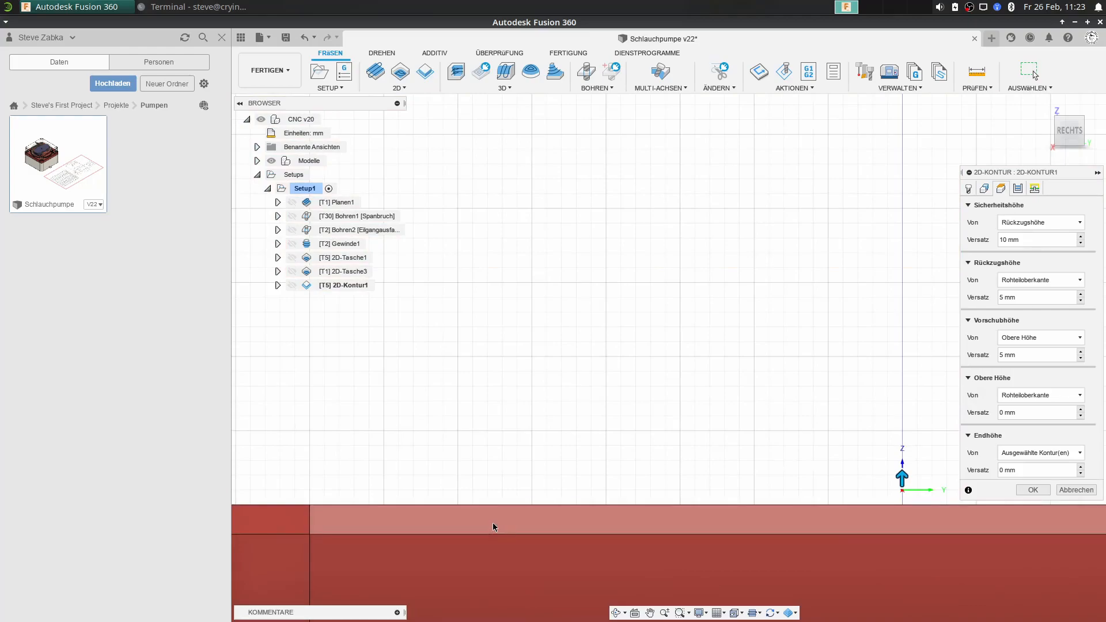
scroll(518, 517, "down", 3)
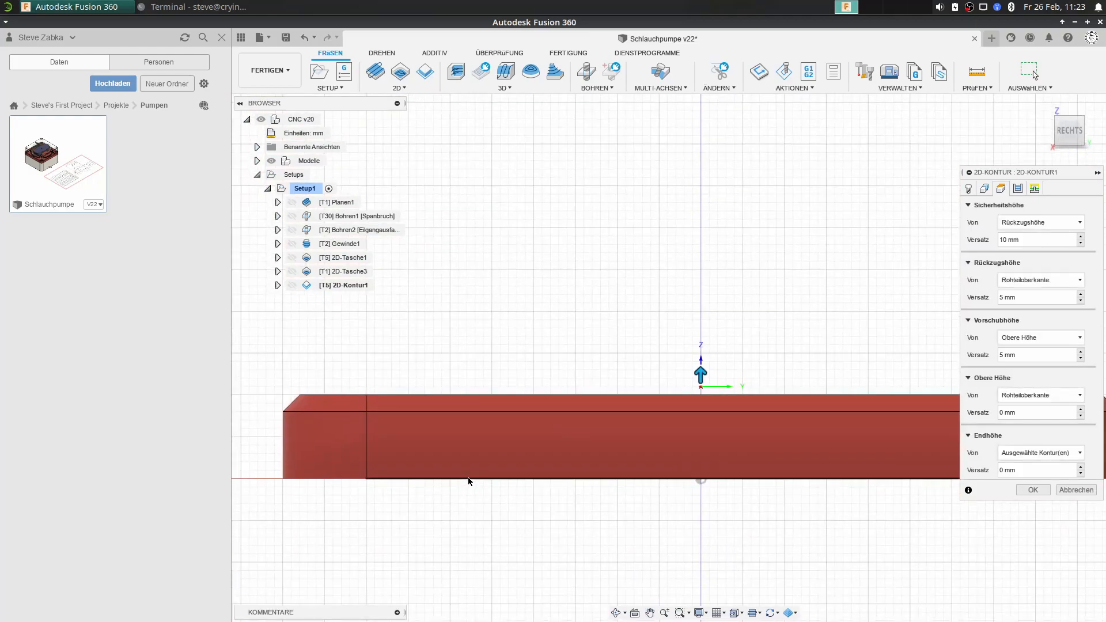
left_click(1025, 453)
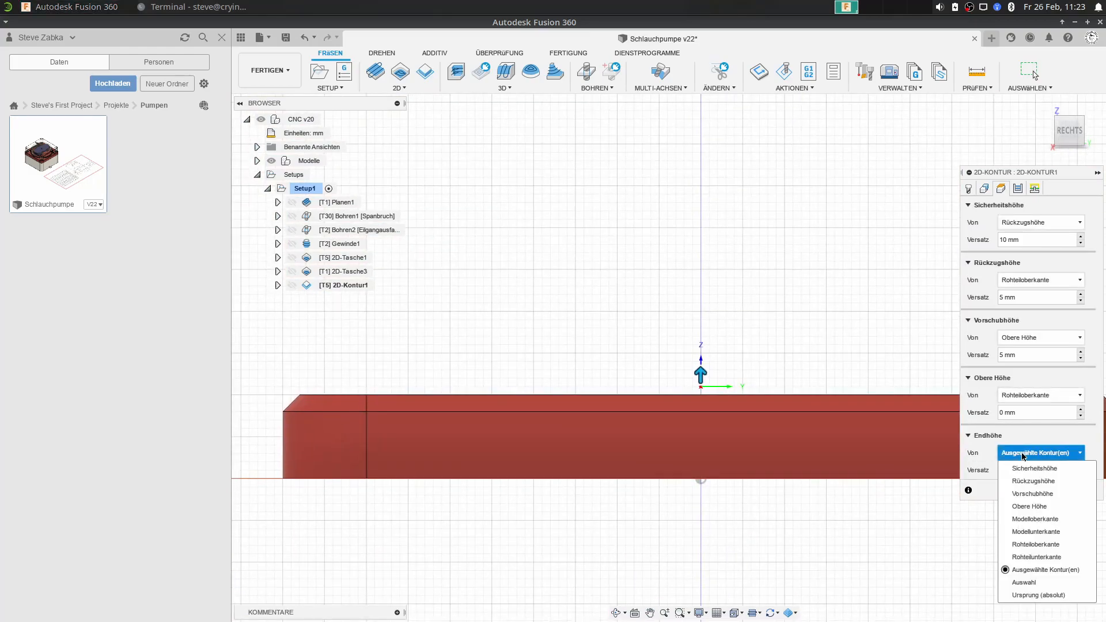
left_click(1059, 531)
left_click(1031, 489)
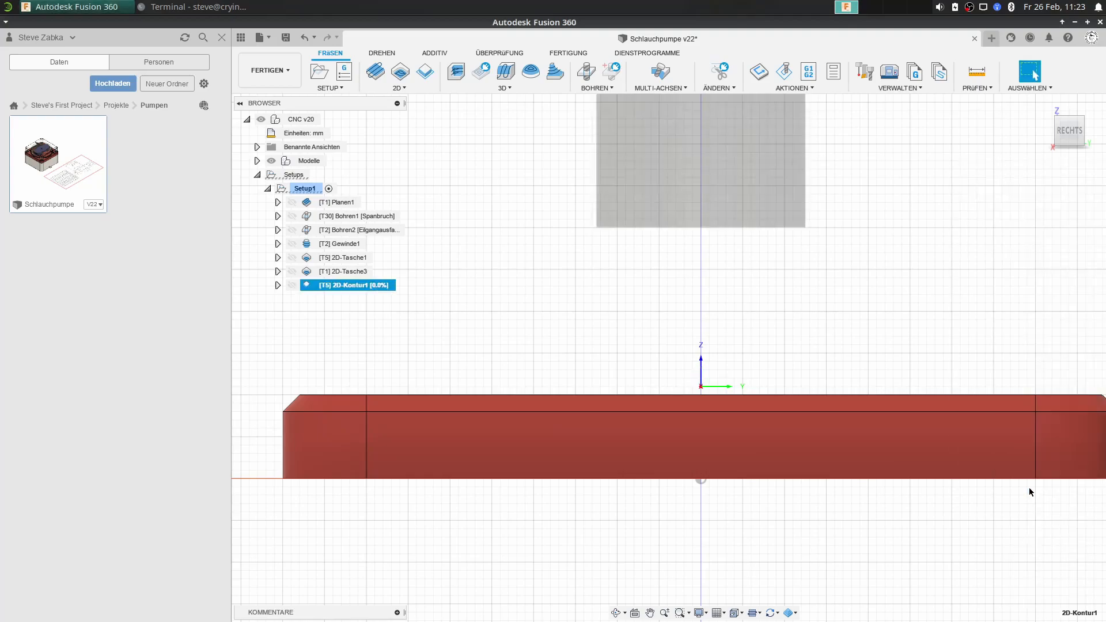
Simulate the 2D-Kontur operation on the whole plate to check the outer contour cut, and close the simulation.
left_click(1044, 107)
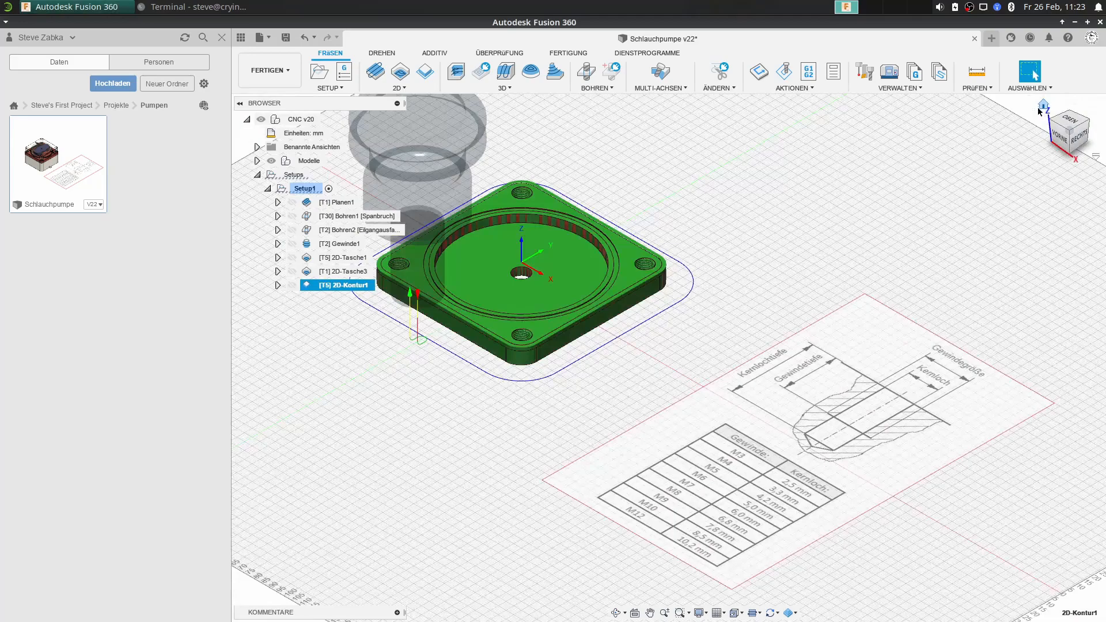
scroll(486, 242, "up", 3)
middle_click_drag(517, 281, 703, 371)
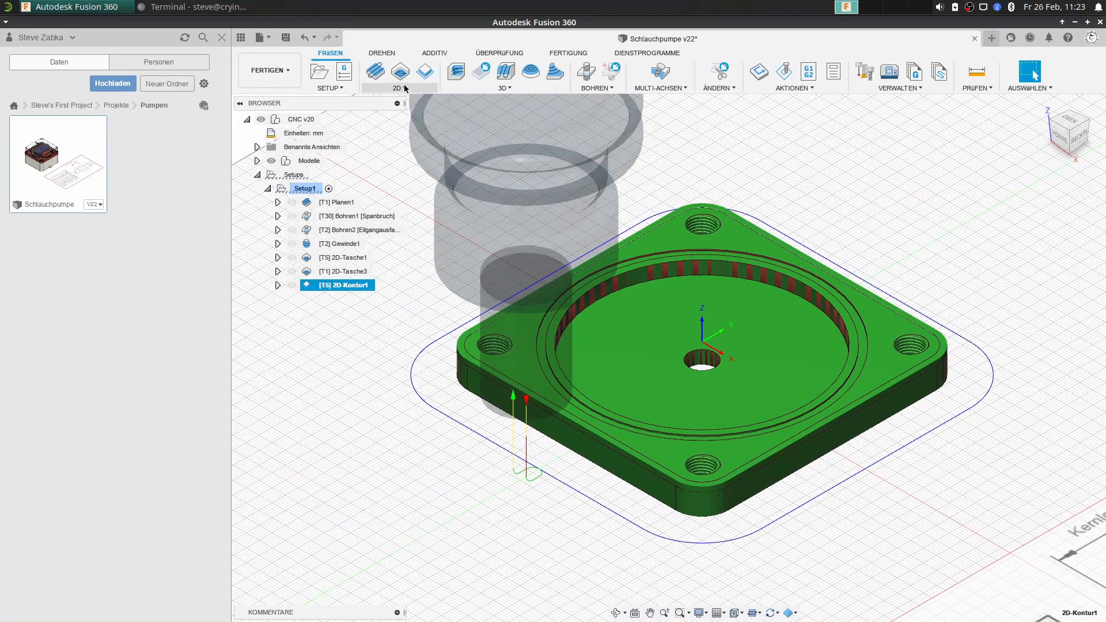
left_click(784, 72)
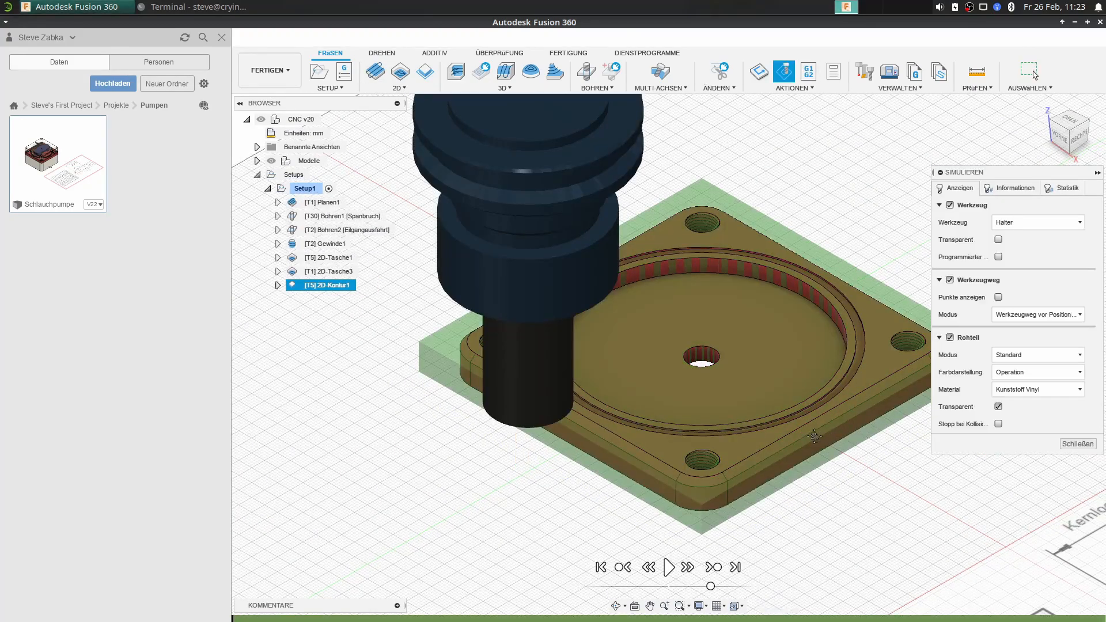
left_click(664, 569)
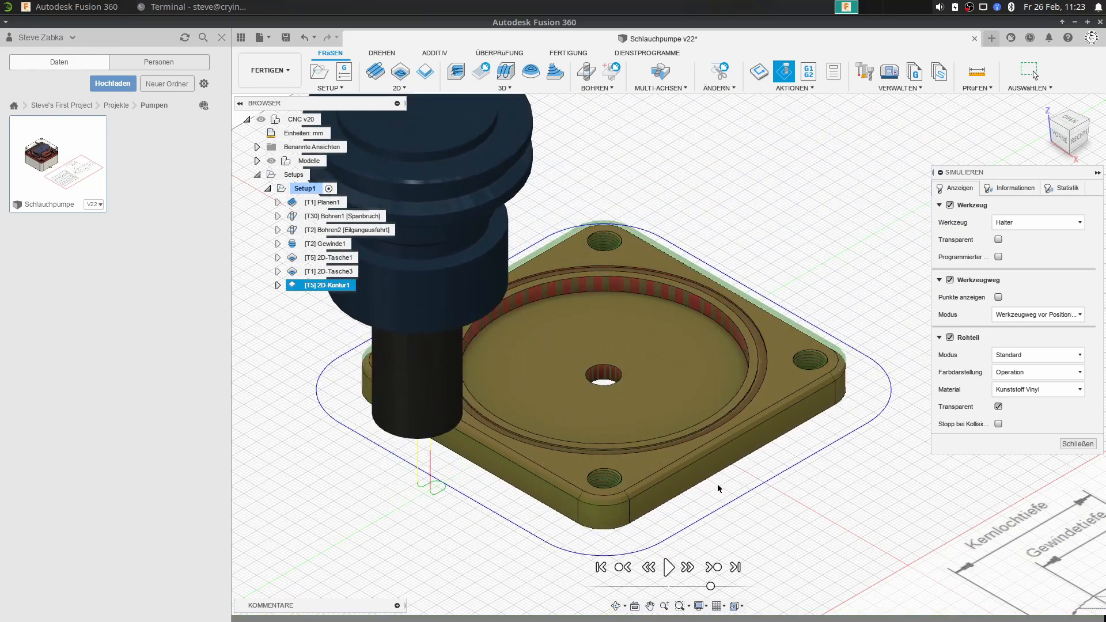
left_click(1066, 445)
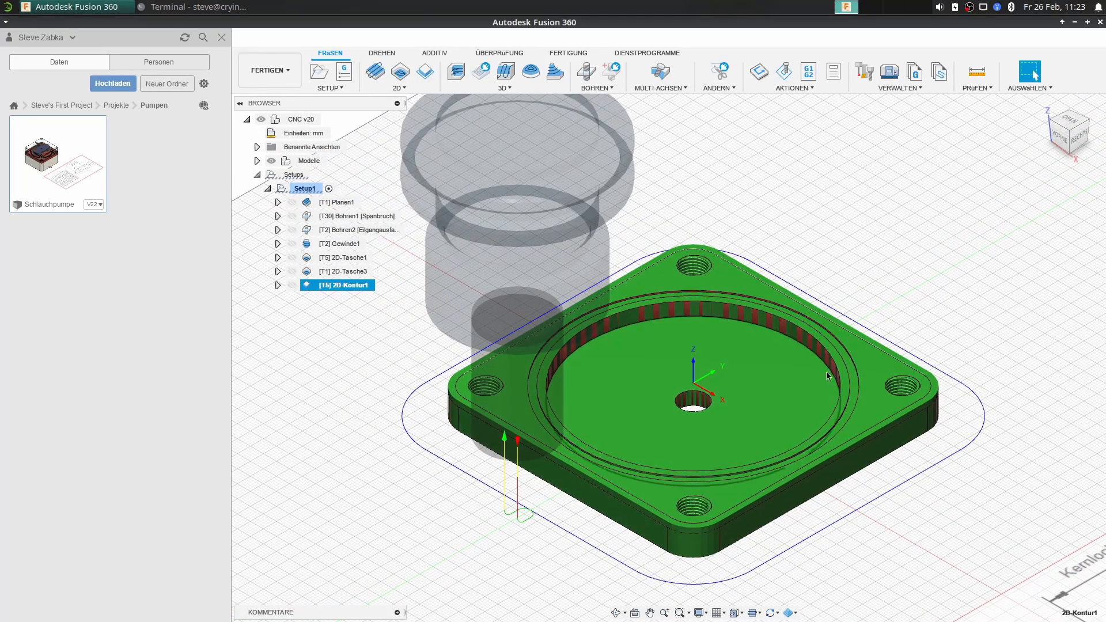
Compare Setup1's raw stock and model with the machined result of the 2D-Kontur operation.
left_click(303, 189)
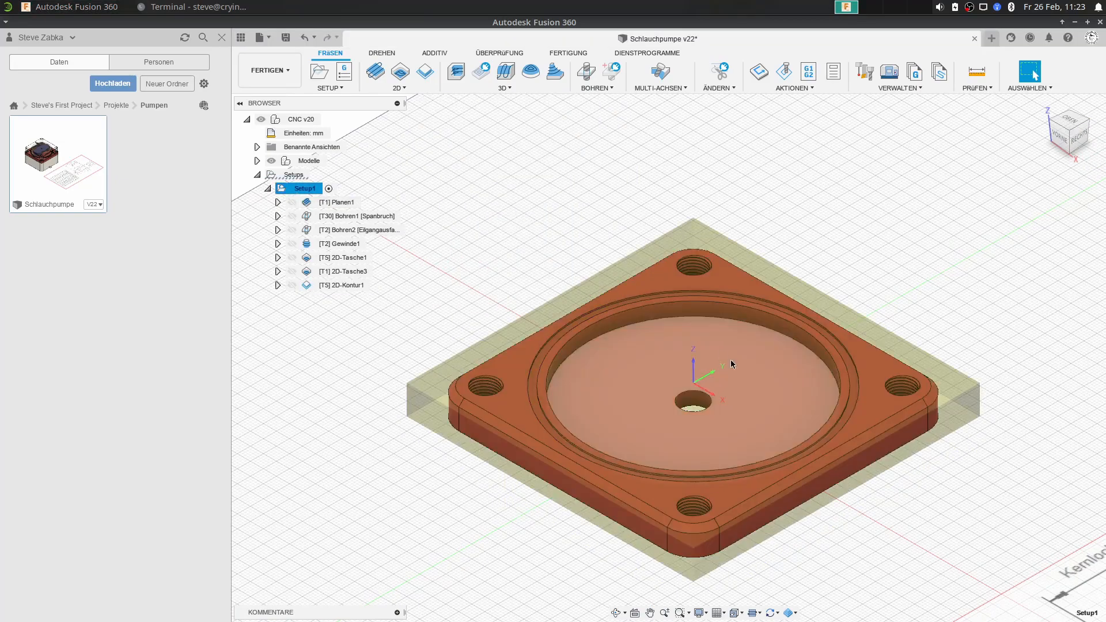
left_click(309, 285)
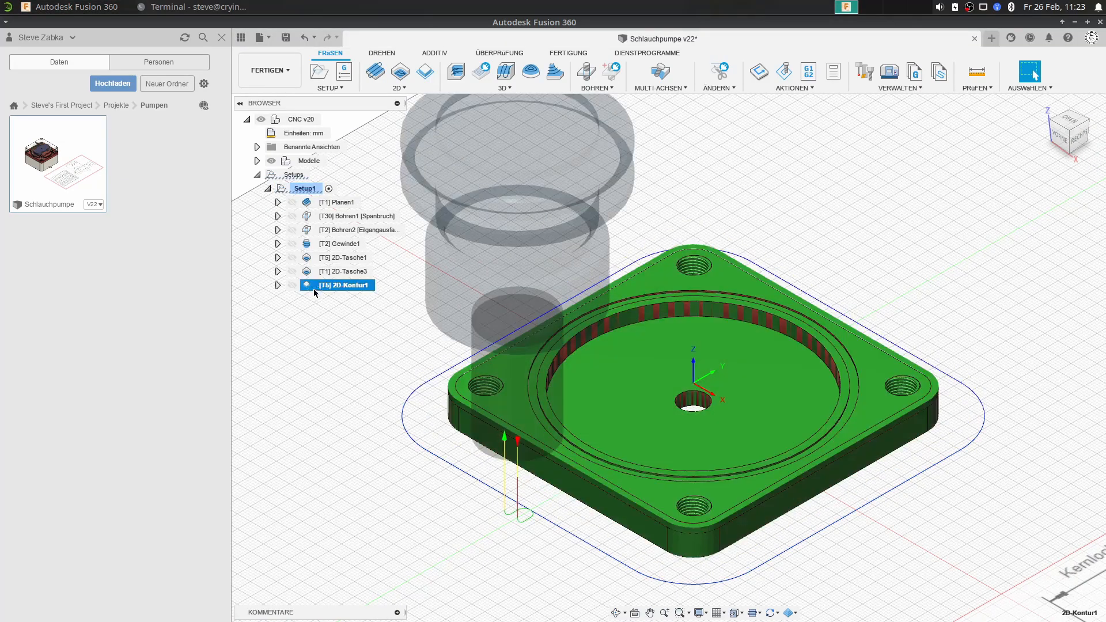
middle_click_drag(707, 333, 678, 347)
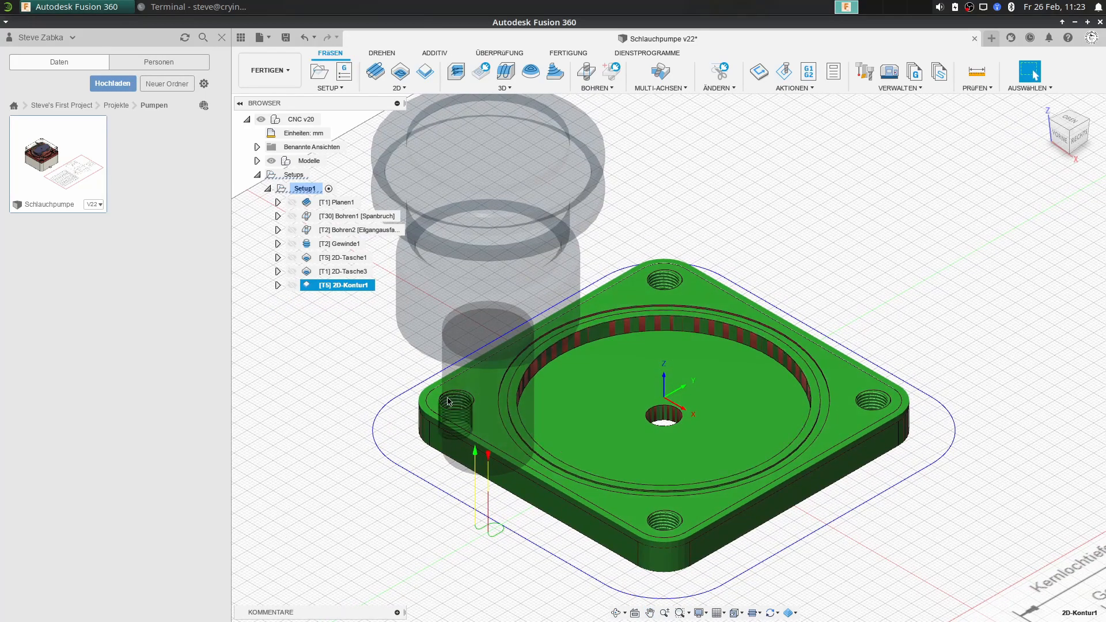
left_click(309, 189)
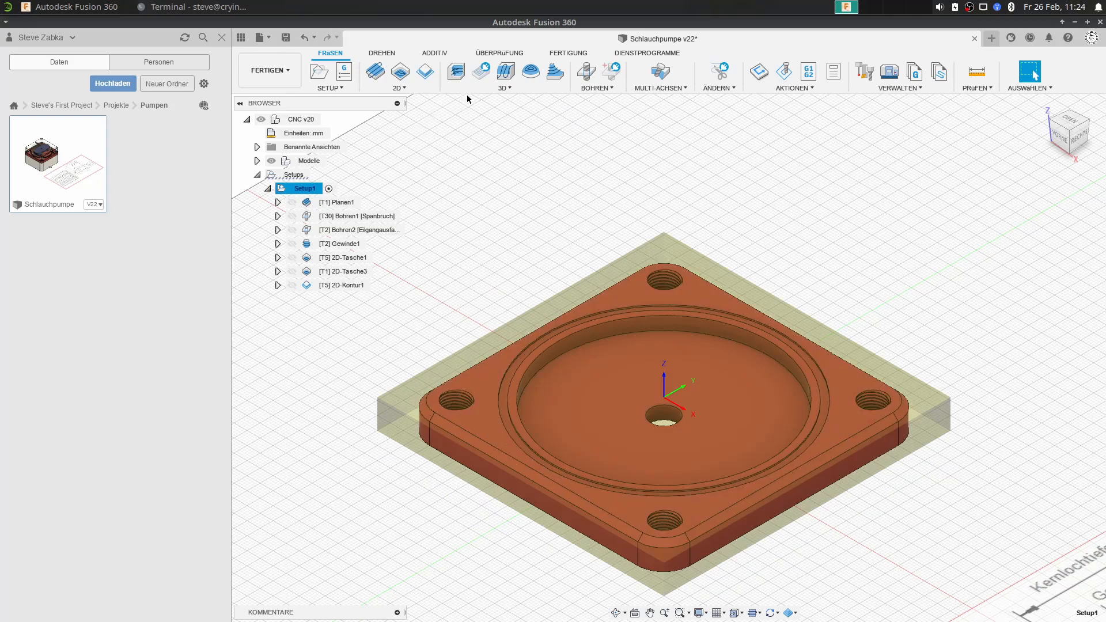
Create a second 2D-Kontur operation in Setup1 using the #50 Ø10mm L30mm Fasenfräser from the document's tools.
left_click(424, 73)
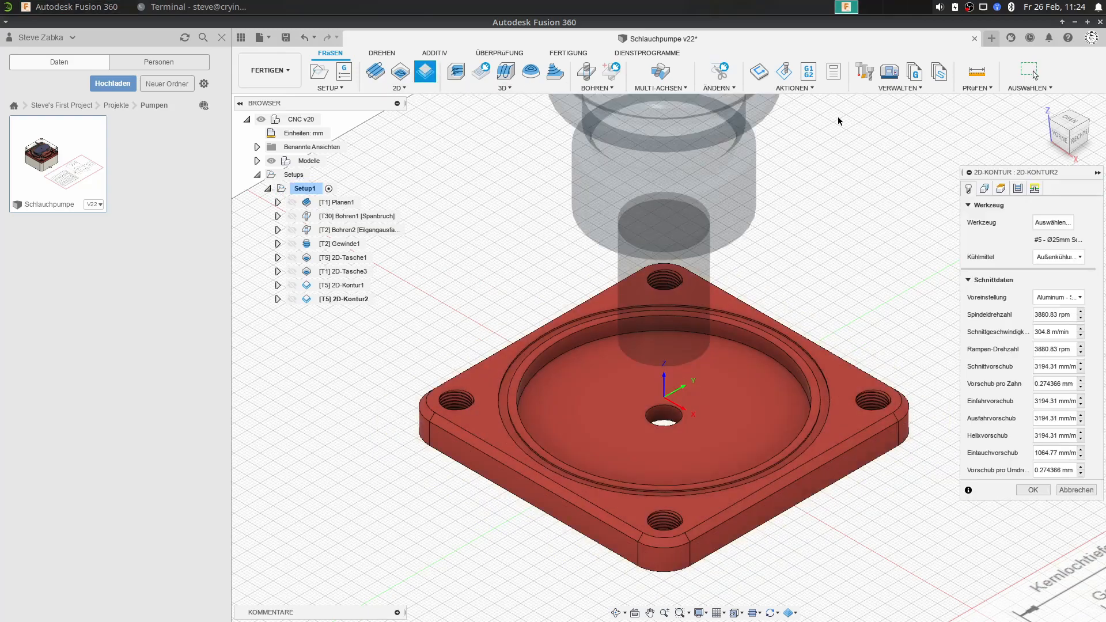
left_click(1062, 221)
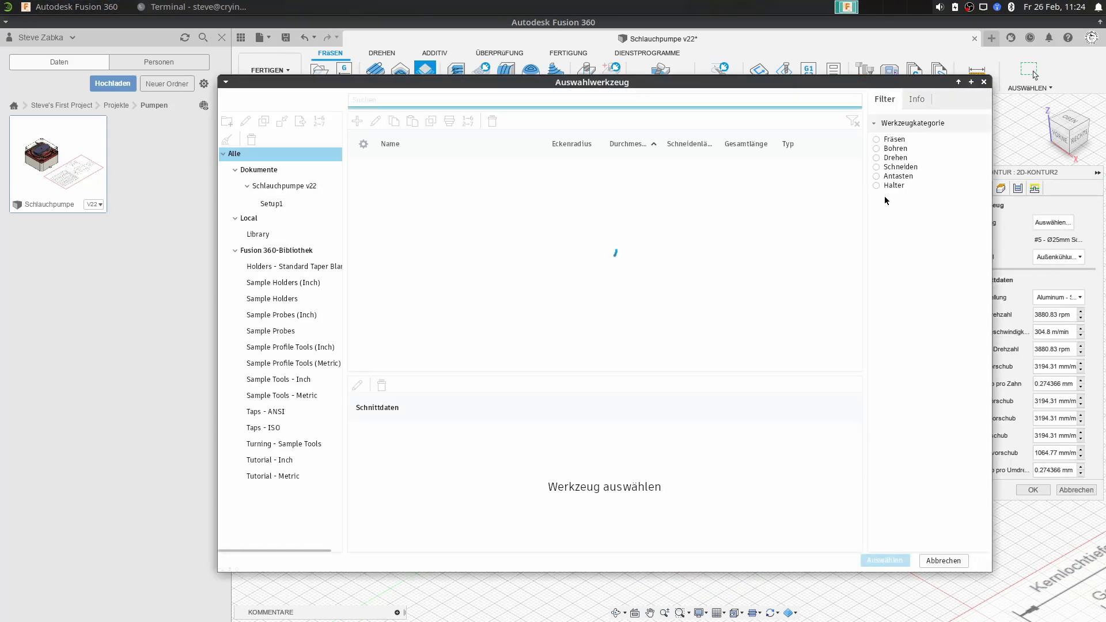
left_click(877, 140)
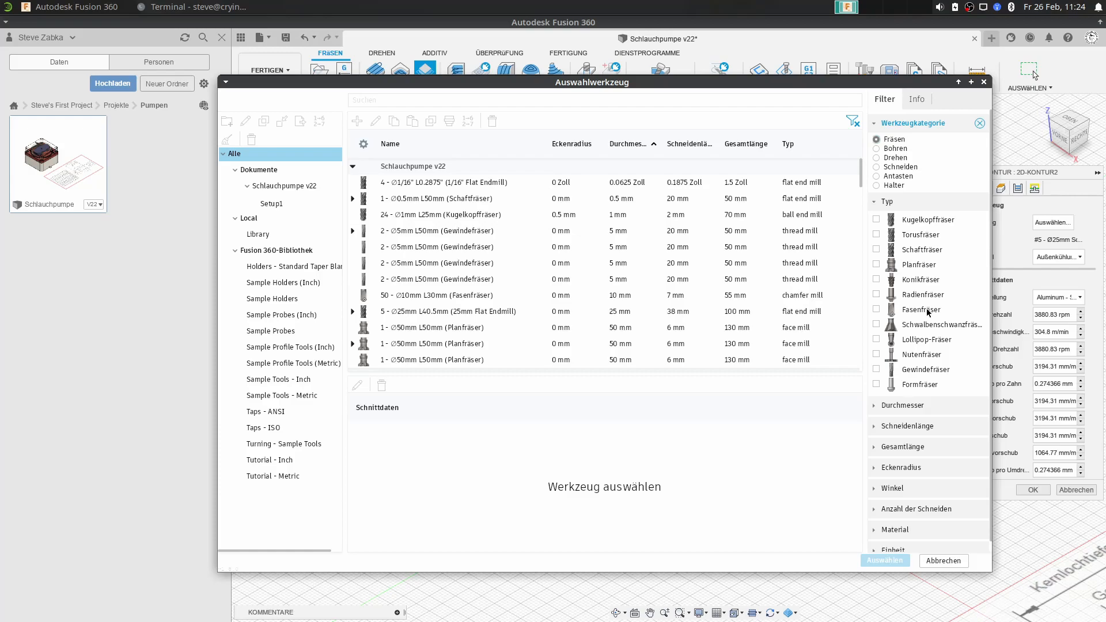
left_click(876, 309)
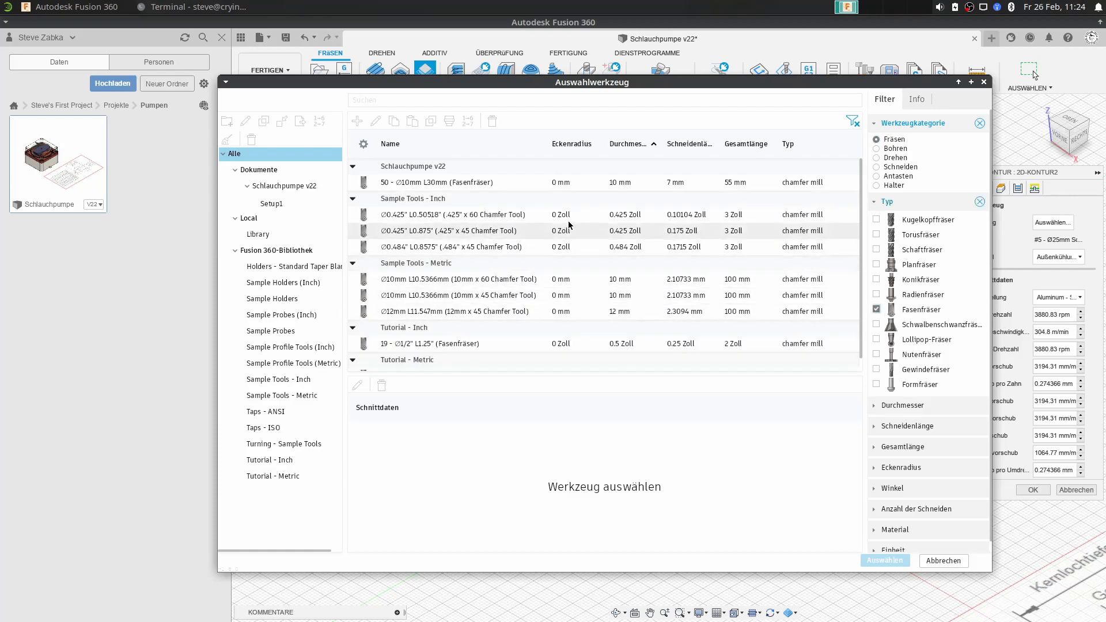
left_click(499, 182)
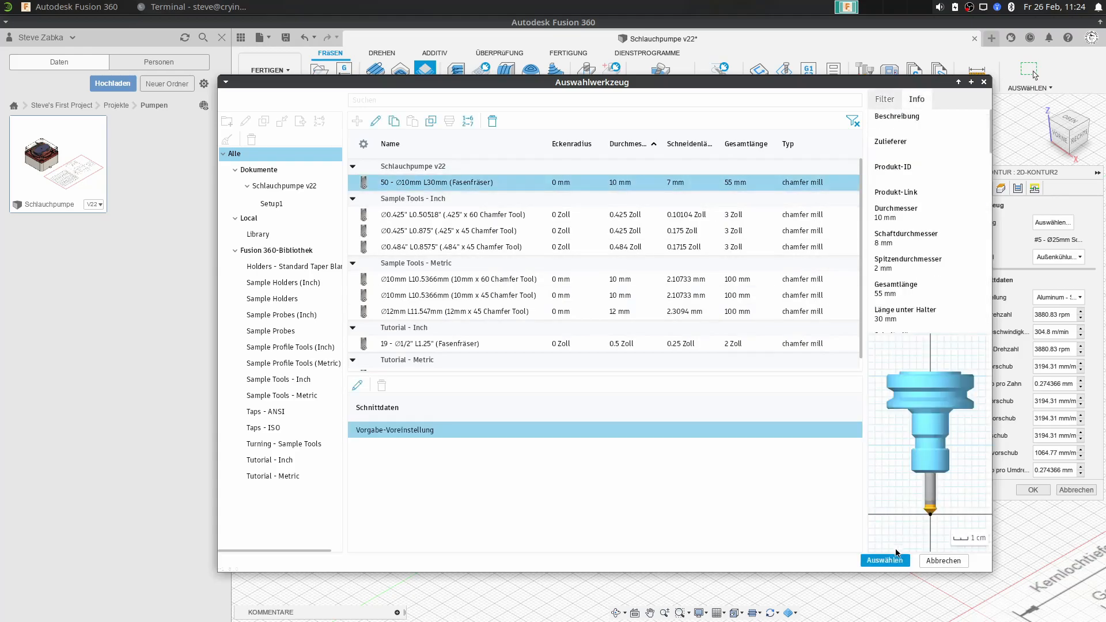
left_click(884, 560)
Select the outer chamfer's lower edge around the plate as the contour, keep Endhöhe at Ausgewählte Kontur(en), and generate the operation.
scroll(697, 346, "up", 5)
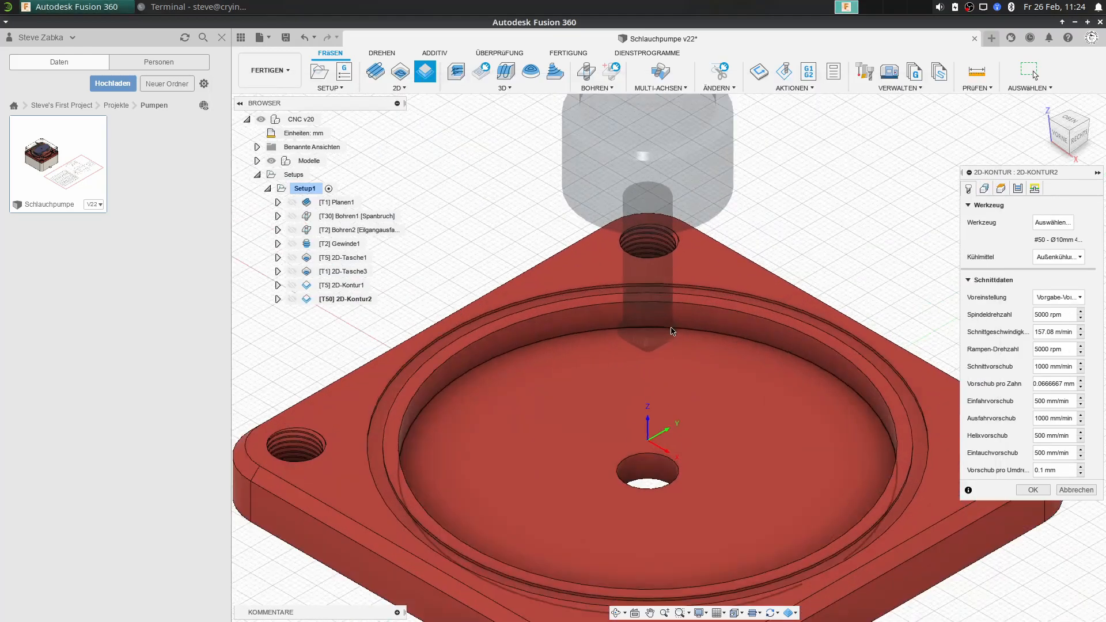
left_click(1068, 140)
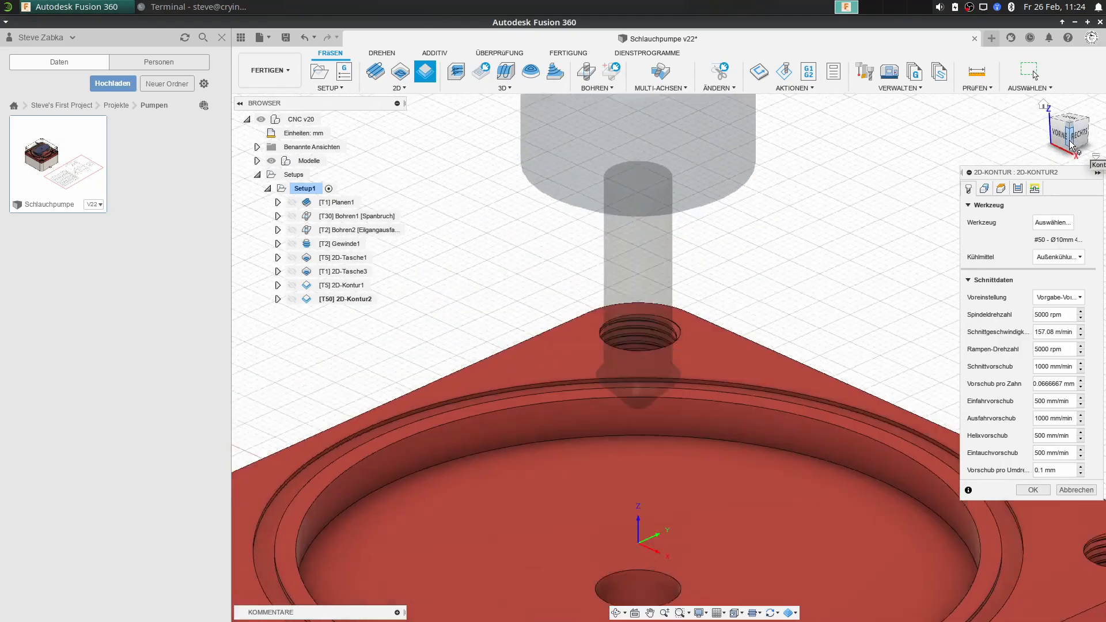
left_click(1041, 108)
middle_click_drag(585, 248, 657, 280)
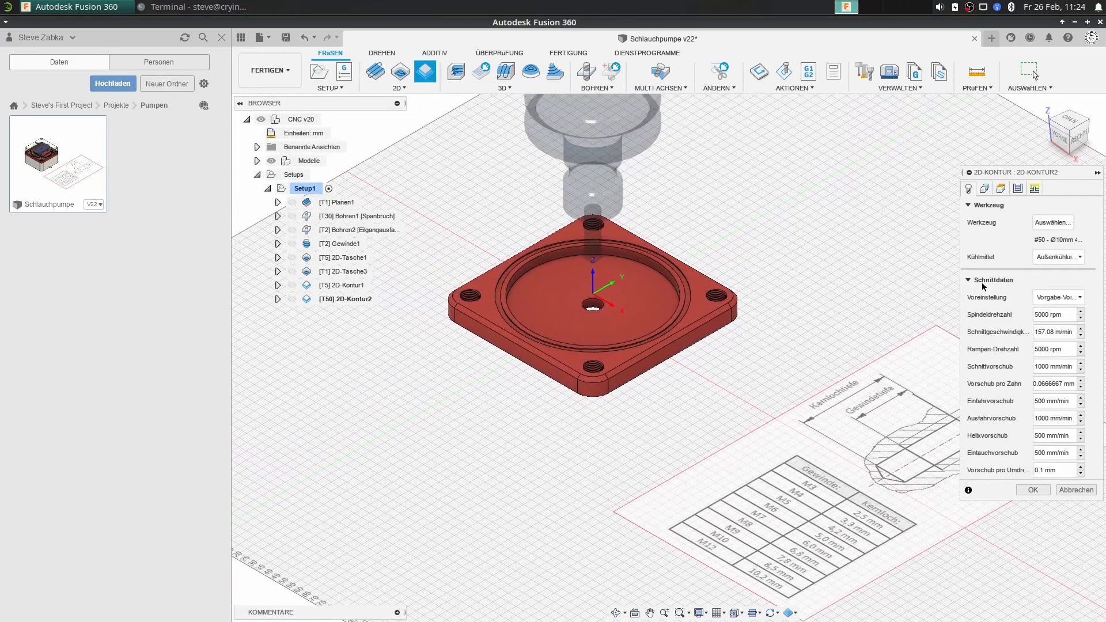
left_click(983, 188)
scroll(674, 347, "up", 10)
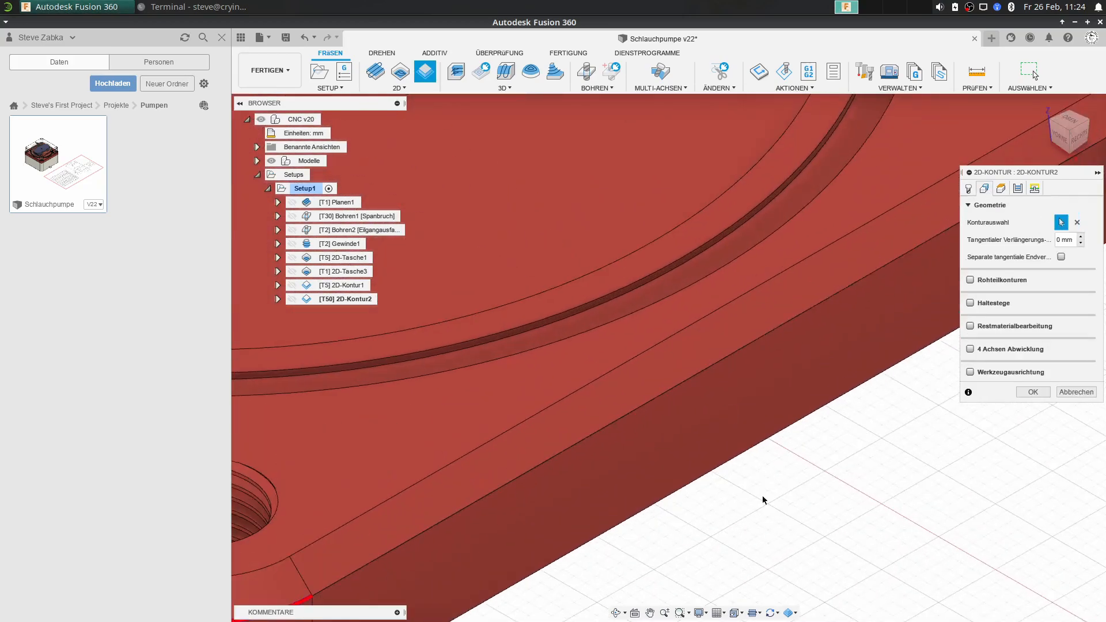
scroll(753, 468, "down", 10)
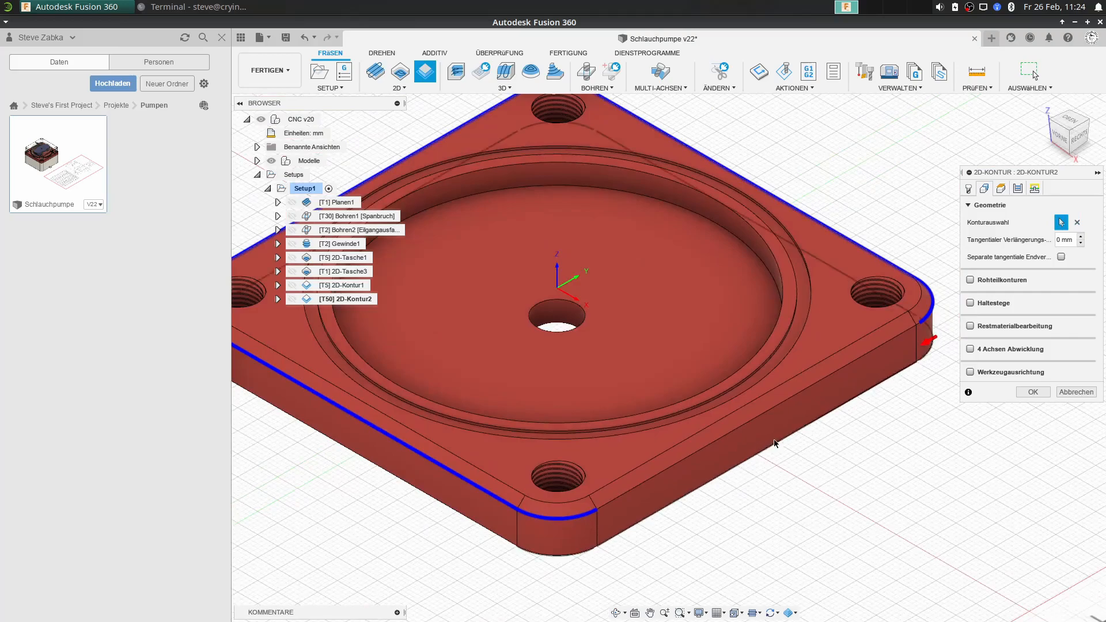
left_click(1001, 188)
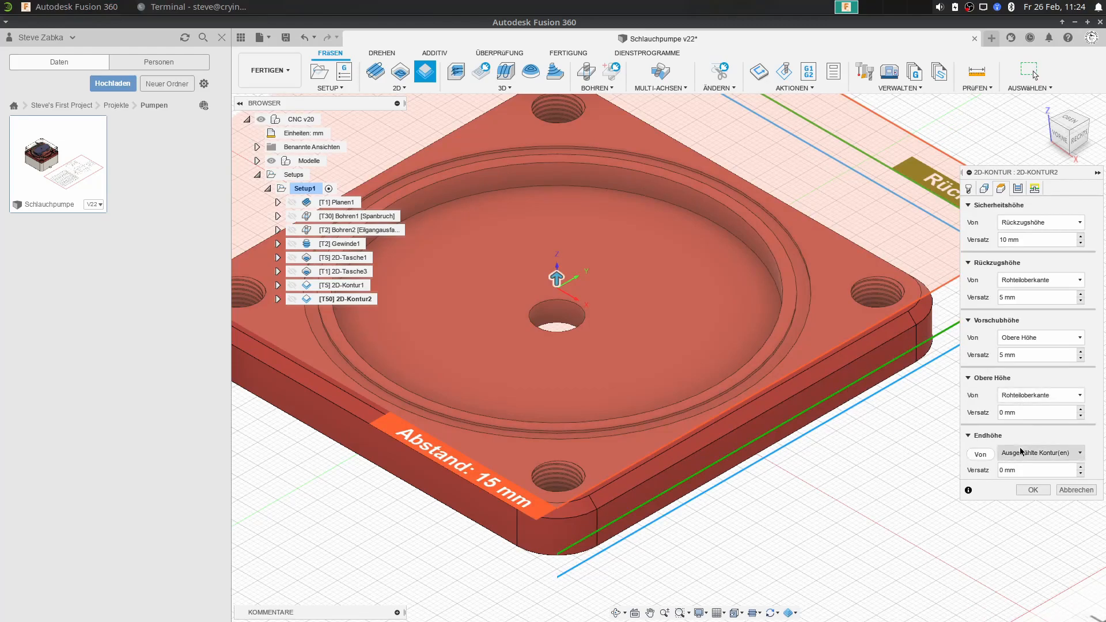
mouse_move(1020, 452)
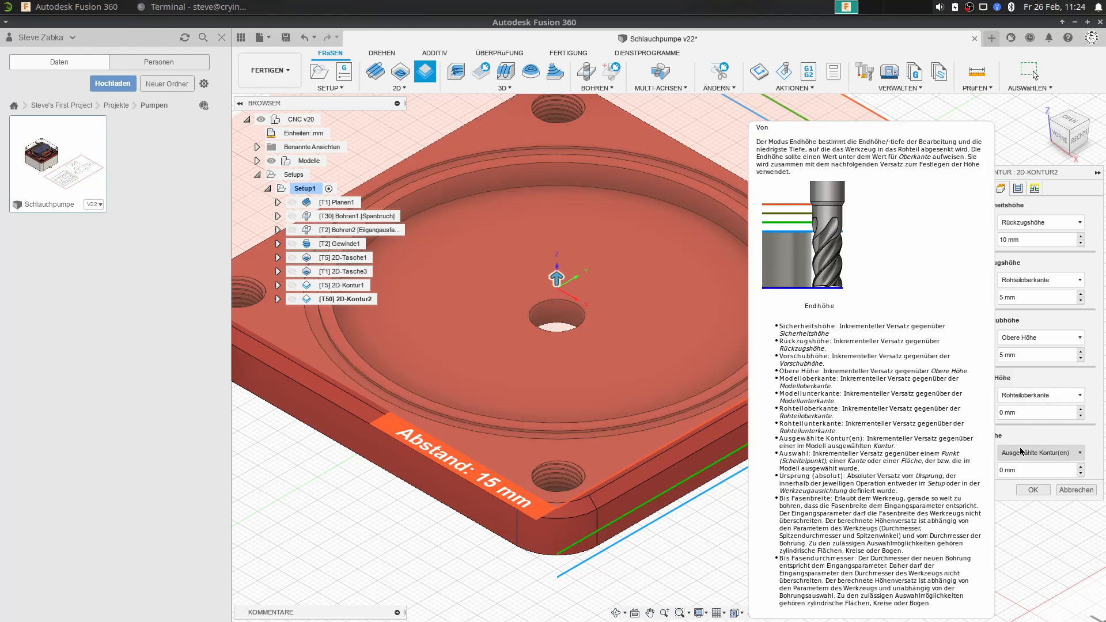
left_click(1032, 490)
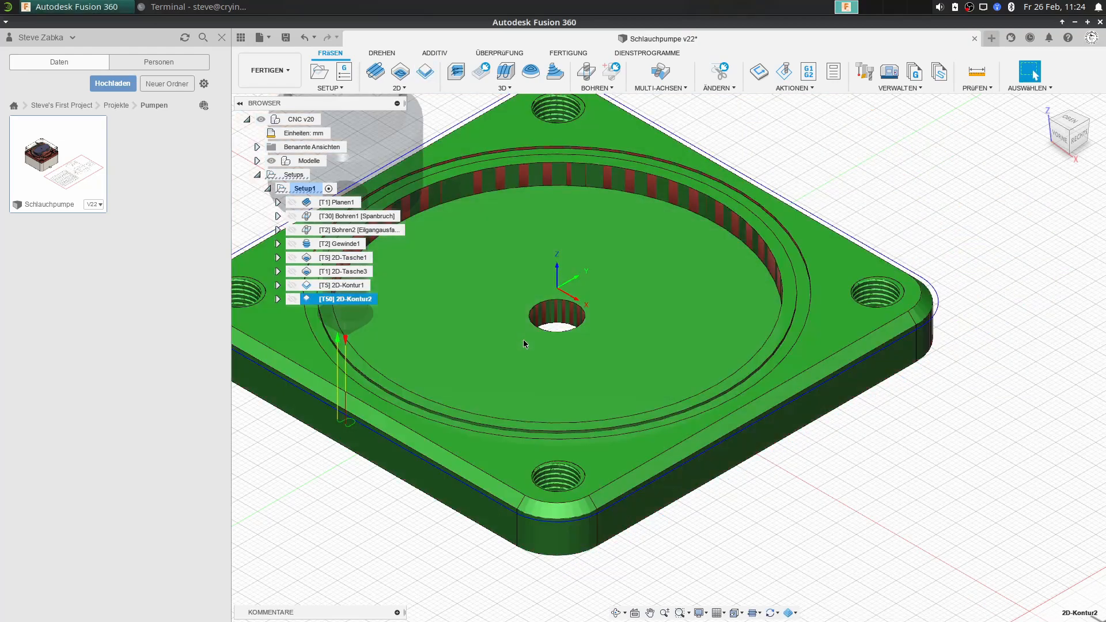
Simulate the 2D-Kontur2 operation on the whole plate to check the chamfer cut along the outer edge, and close the simulation.
middle_click_drag(545, 347, 661, 373)
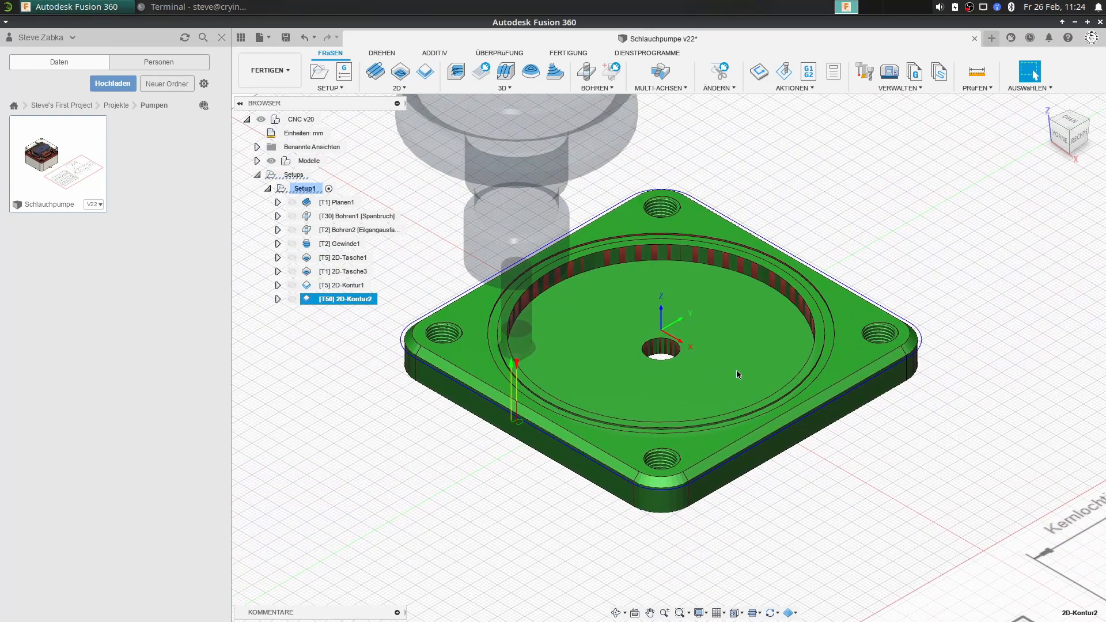
left_click(785, 72)
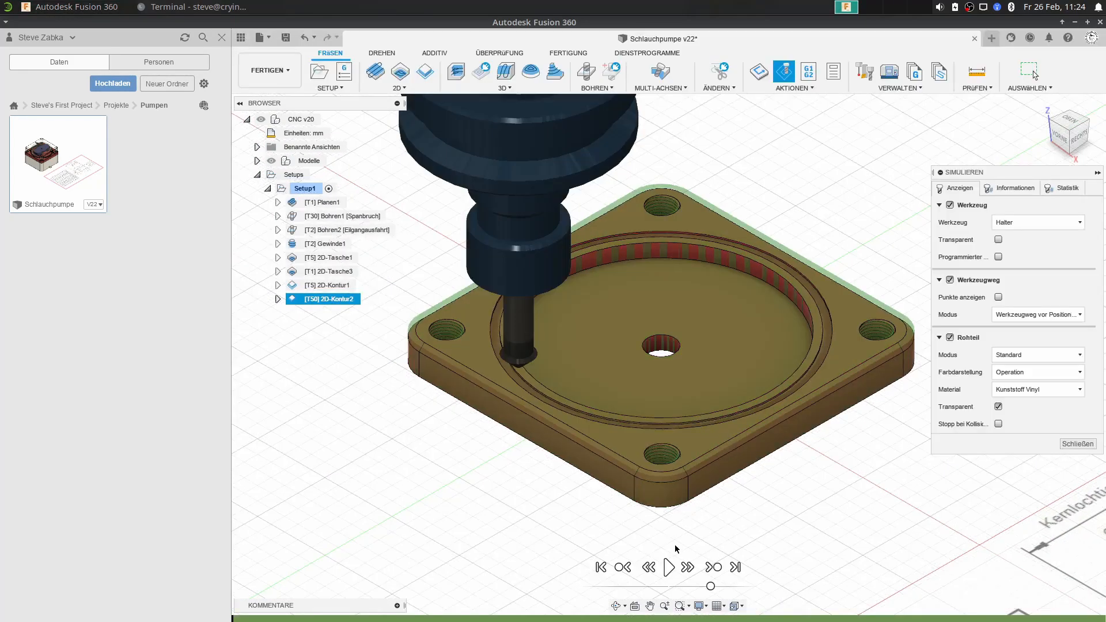
left_click(668, 567)
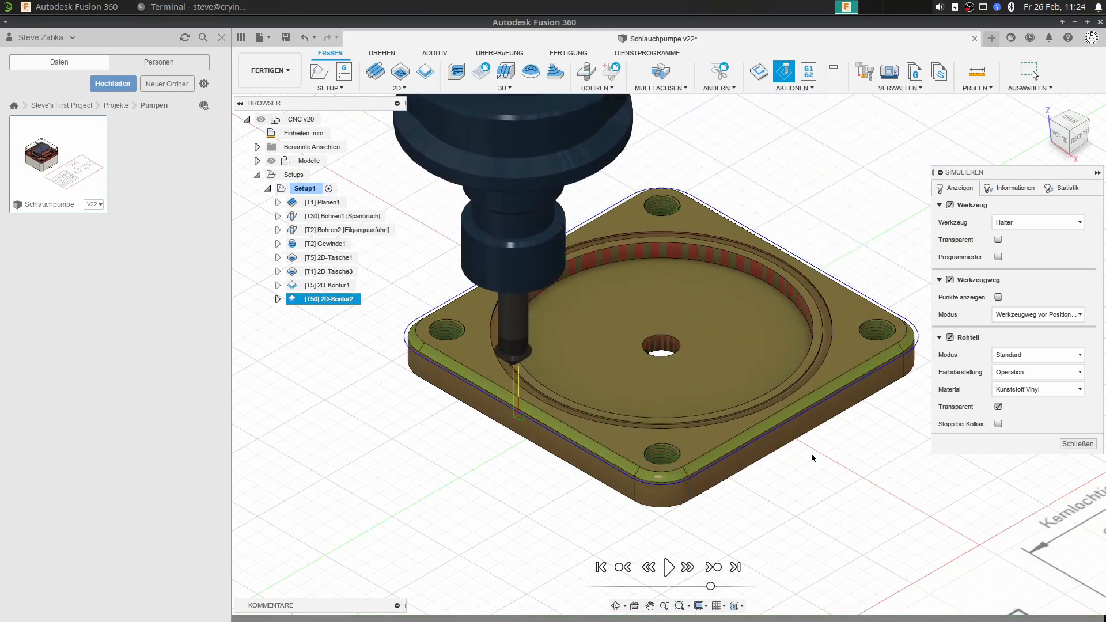
scroll(637, 402, "up", 3)
middle_click_drag(506, 350, 694, 362)
scroll(695, 362, "down", 1)
left_click(1070, 444)
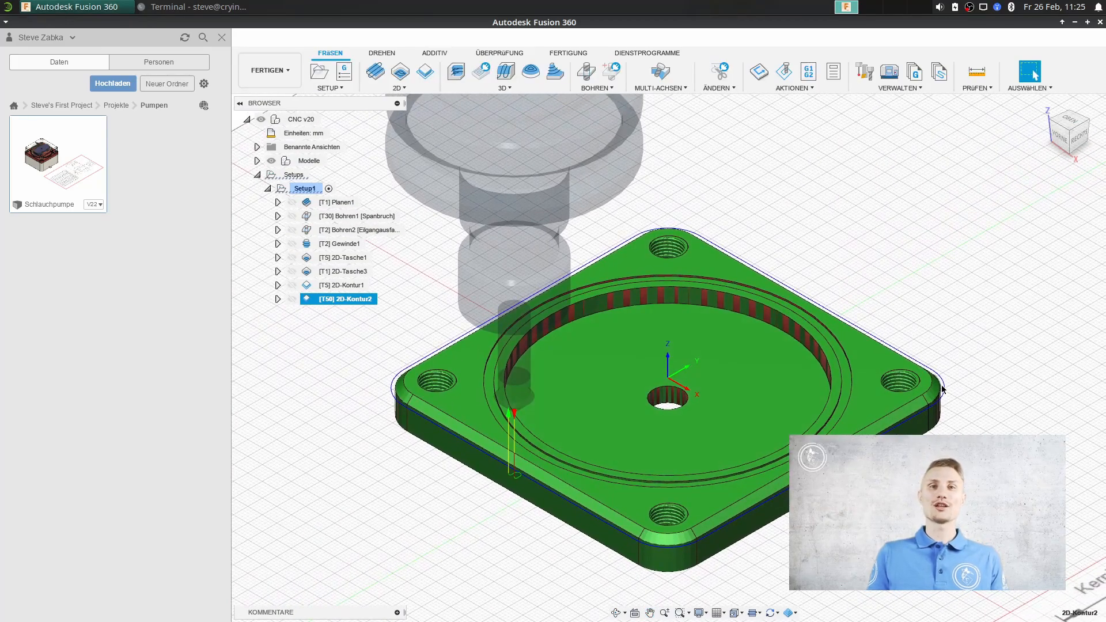
Inspect the chamfered plate from different angles and compare it with Setup1's raw stock and model.
mouse_move(1067, 140)
left_mouse_down()
mouse_move(1033, 145)
mouse_move(1056, 78)
mouse_move(1046, 88)
mouse_move(1057, 164)
mouse_move(1056, 100)
left_mouse_up()
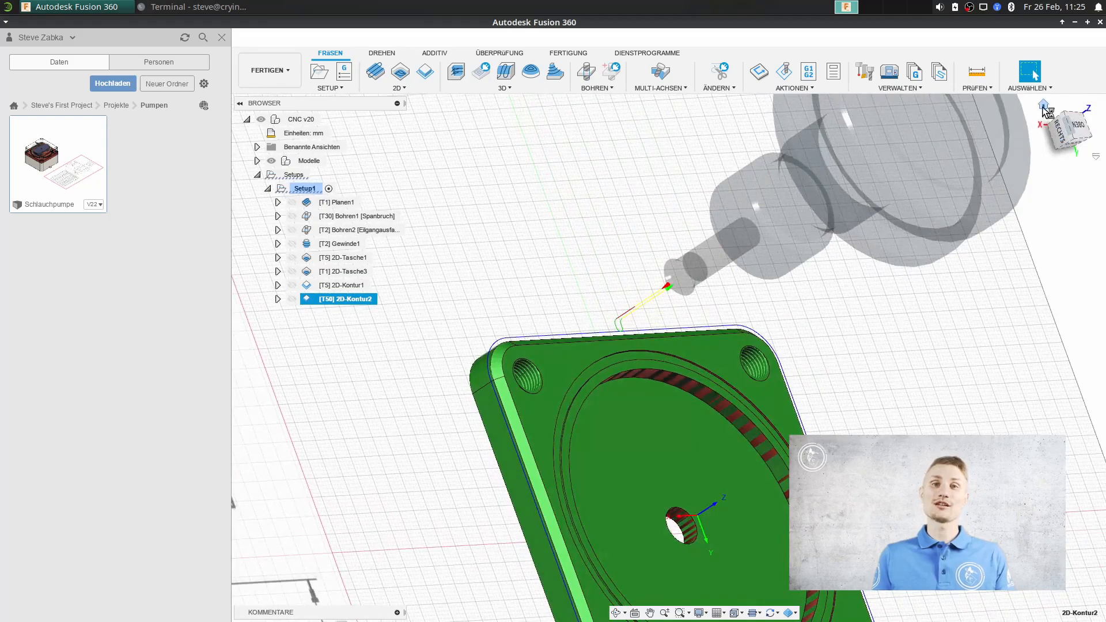
left_click(1042, 107)
middle_click_drag(474, 192, 621, 268)
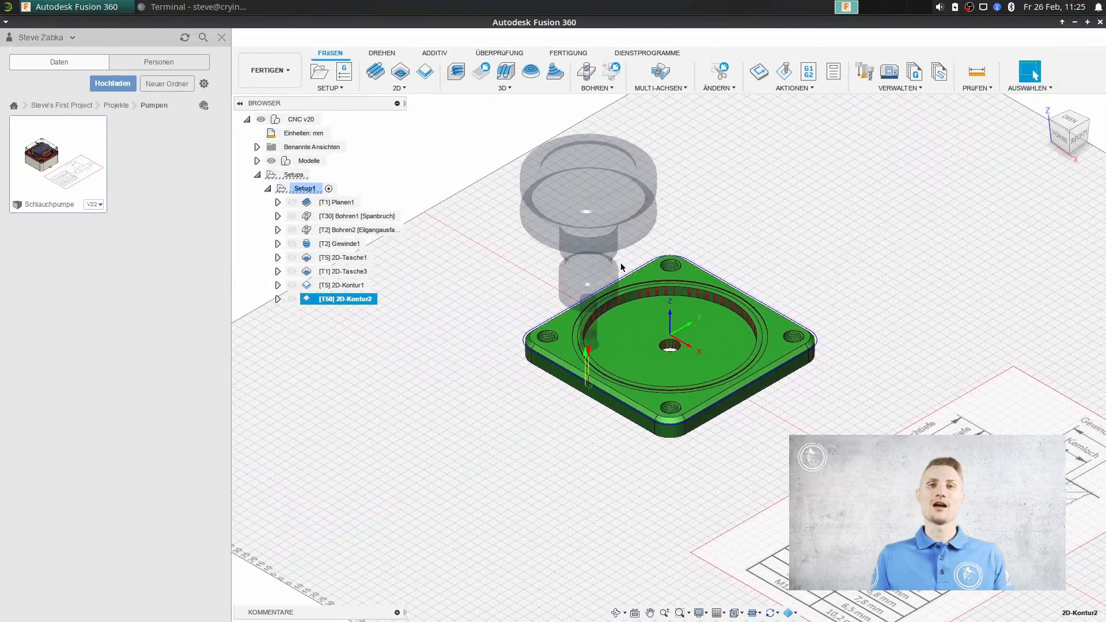
scroll(703, 354, "up", 4)
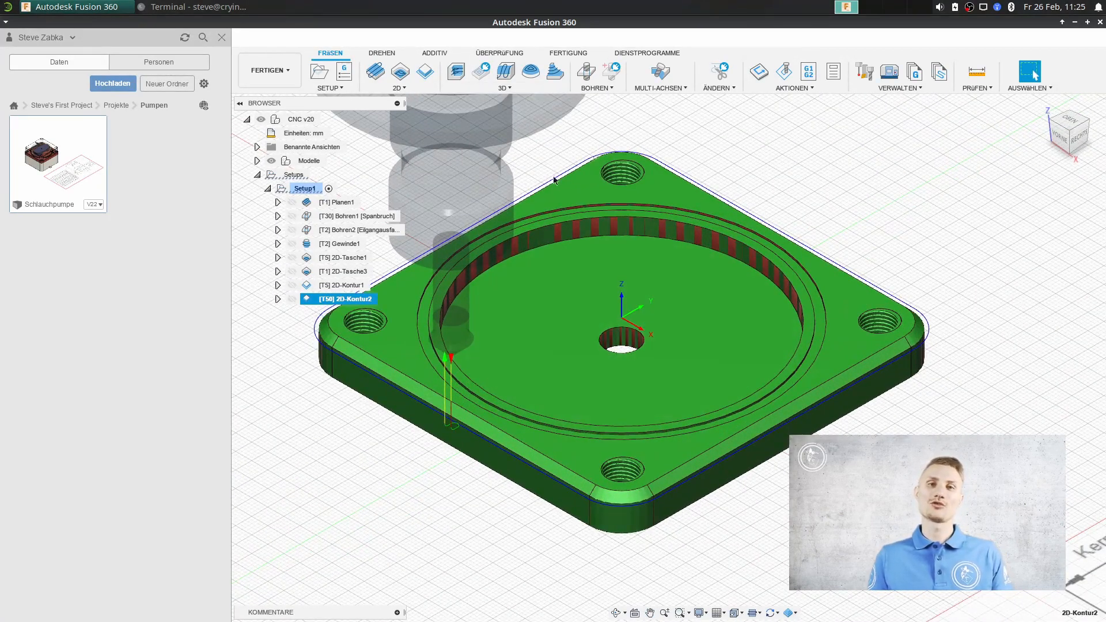
left_click(287, 189)
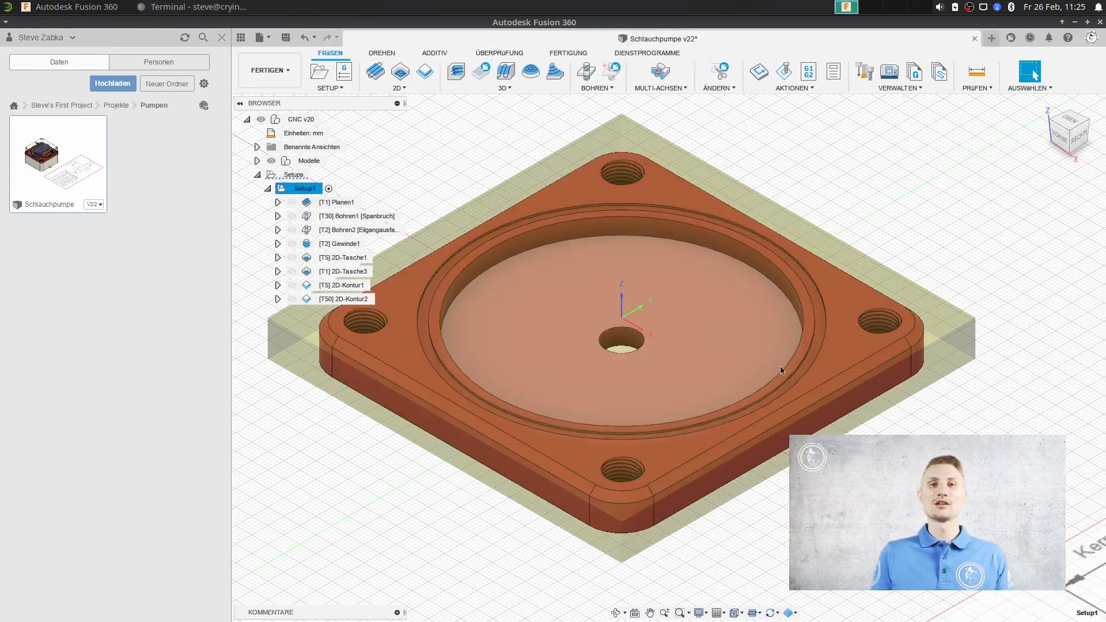
scroll(634, 308, "down", 2)
middle_click_drag(637, 309, 734, 359)
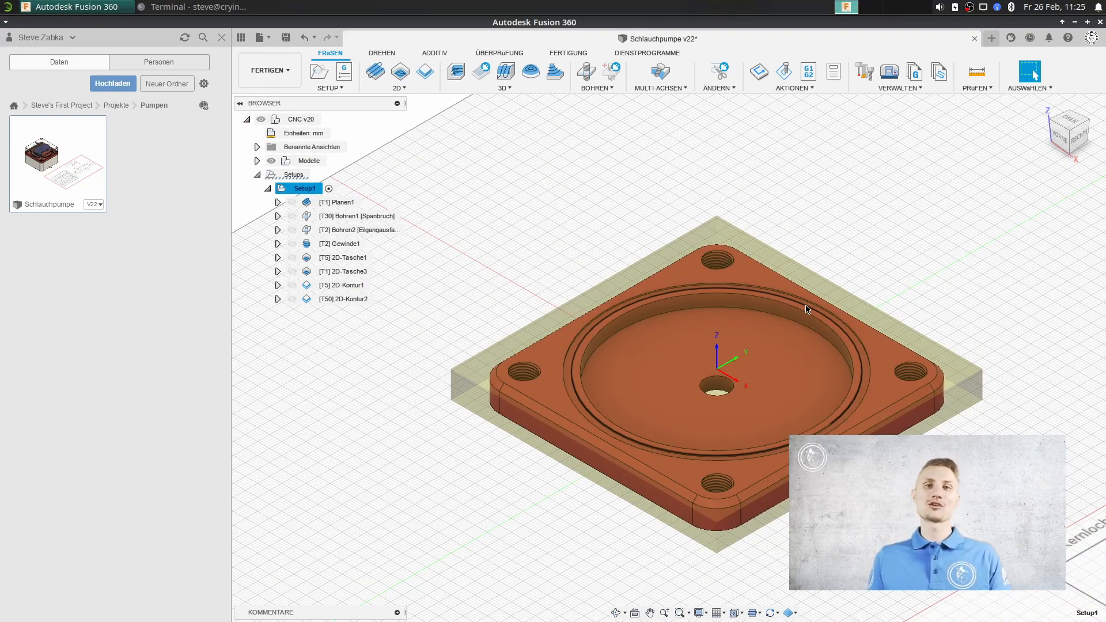
middle_click_drag(806, 309, 704, 376)
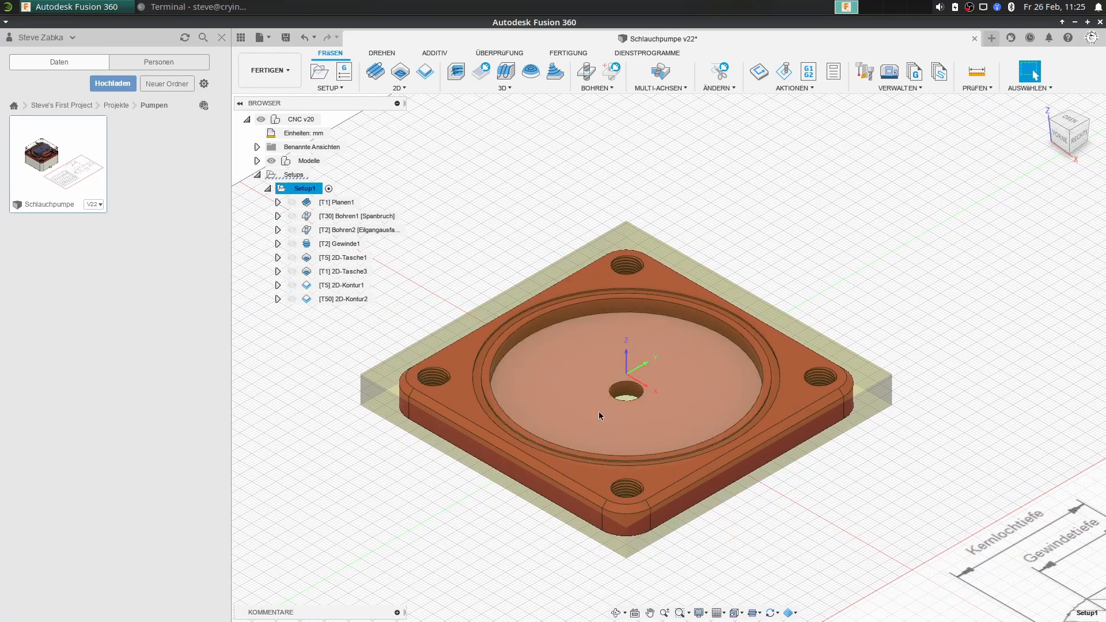
Review the toolpath and machined stock of each Setup1 operation in order, from Planen1 through 2D-Kontur2.
left_click(305, 204)
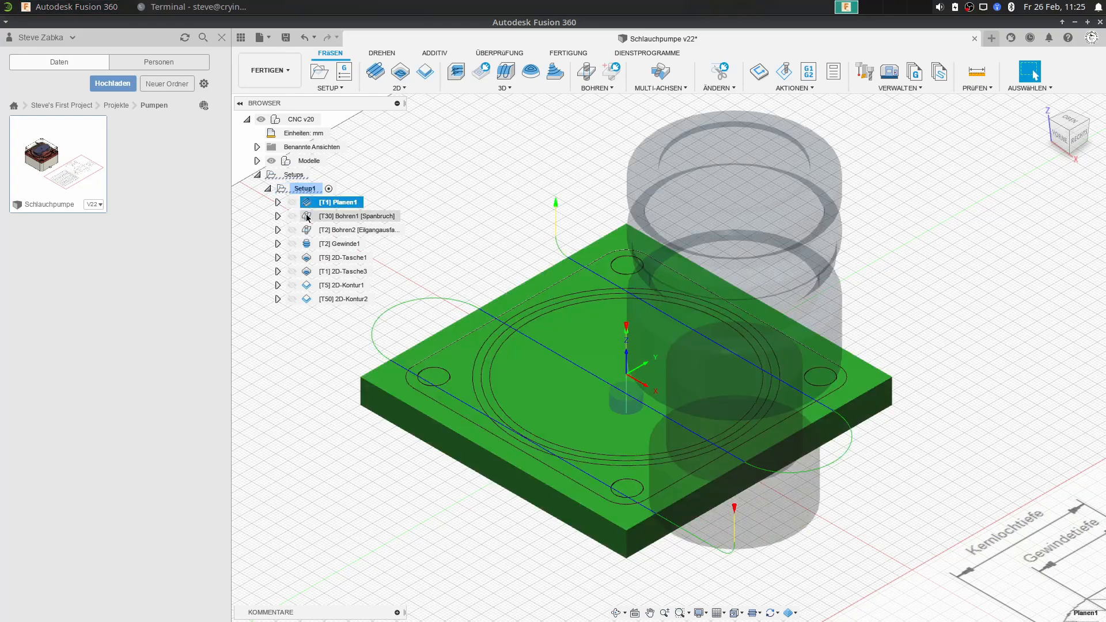
left_click(345, 216)
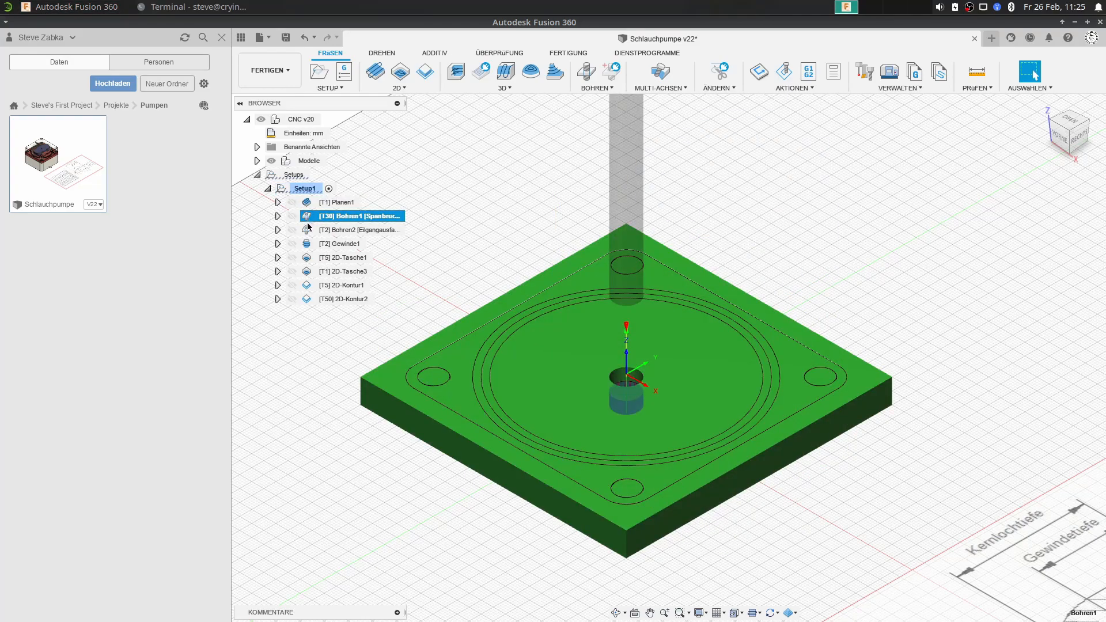
left_click(309, 229)
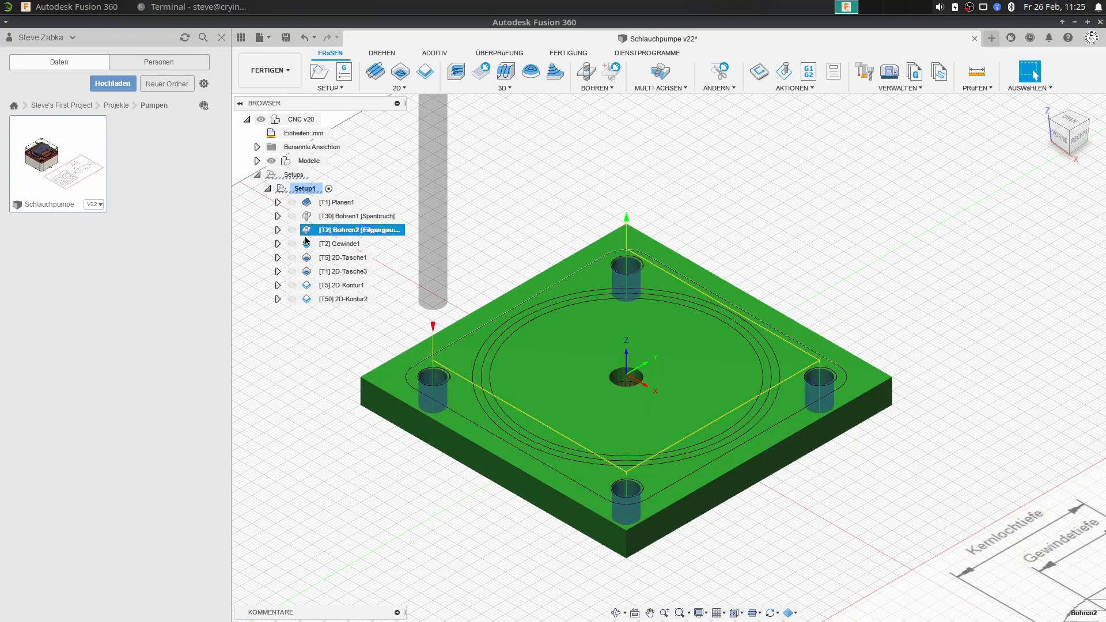
left_click(307, 243)
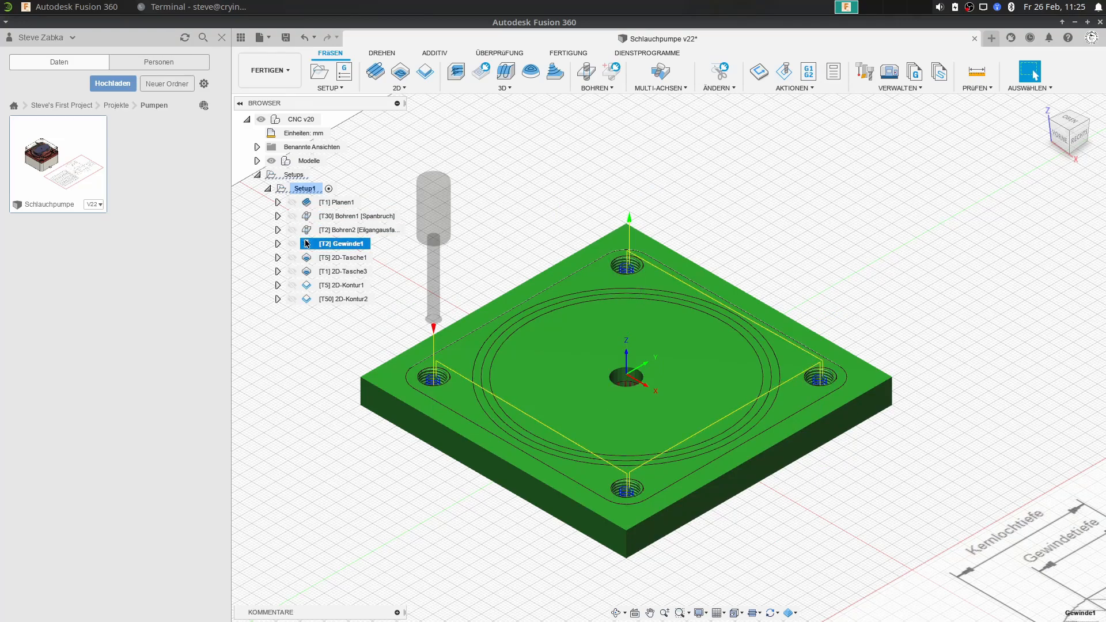
left_click(305, 259)
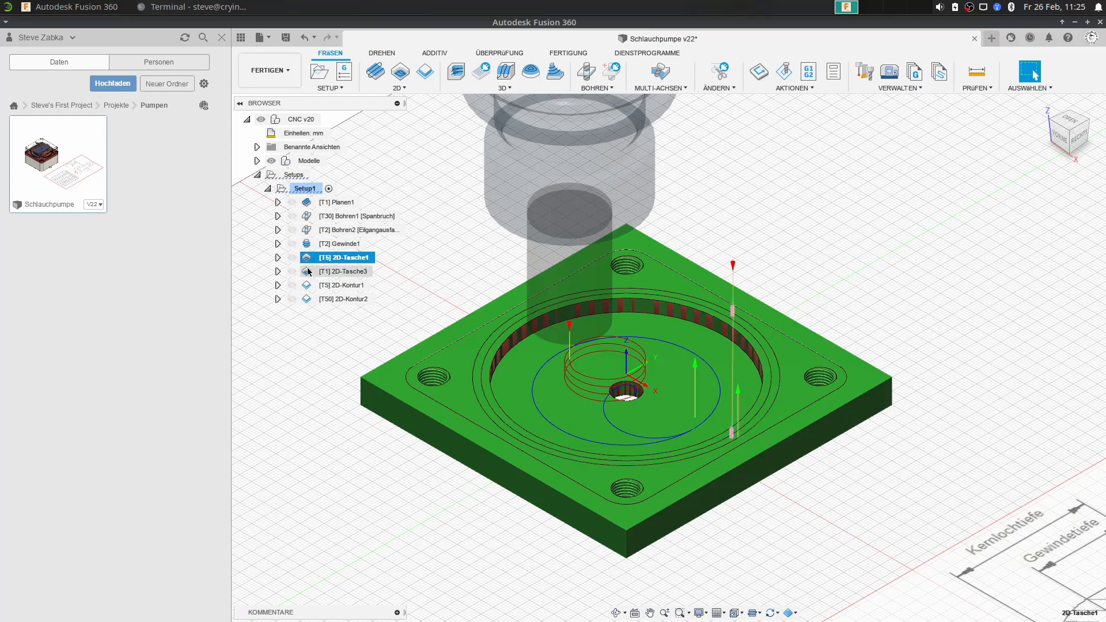
left_click(308, 272)
left_click(310, 284)
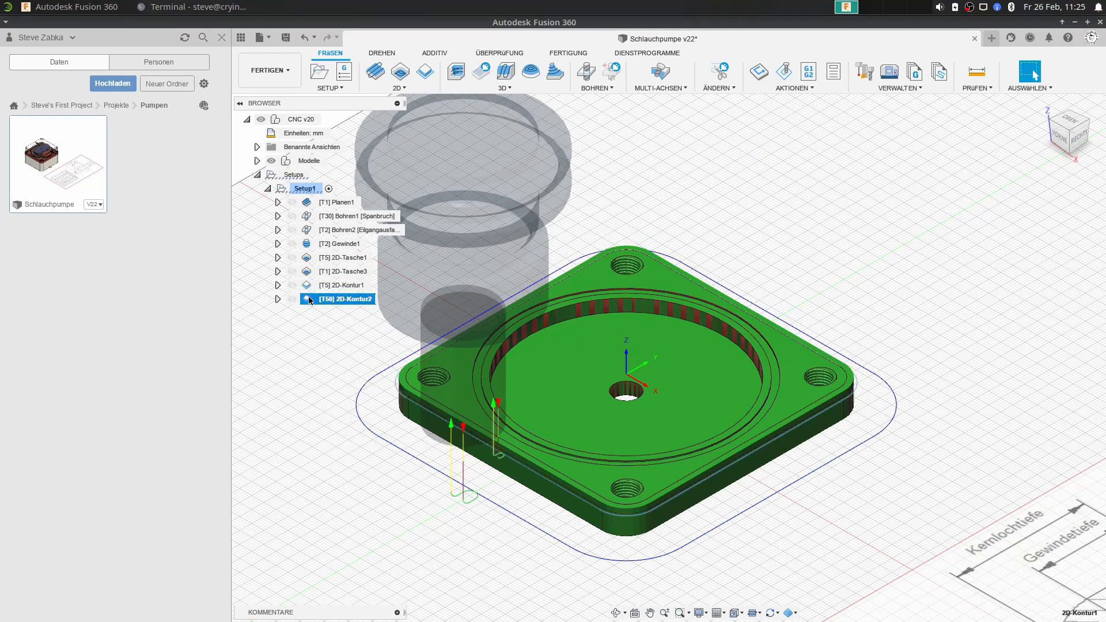
left_click(309, 298)
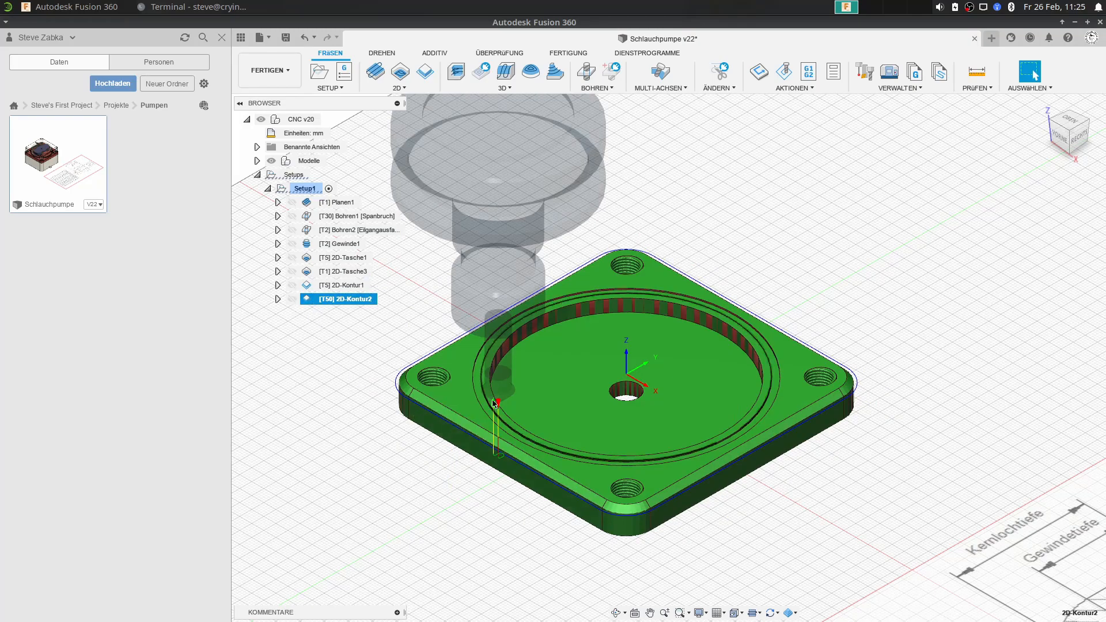
Simulate the Gewinde1 operation on the corner holes at a reduced playback speed to check the thread milling.
left_click(306, 248)
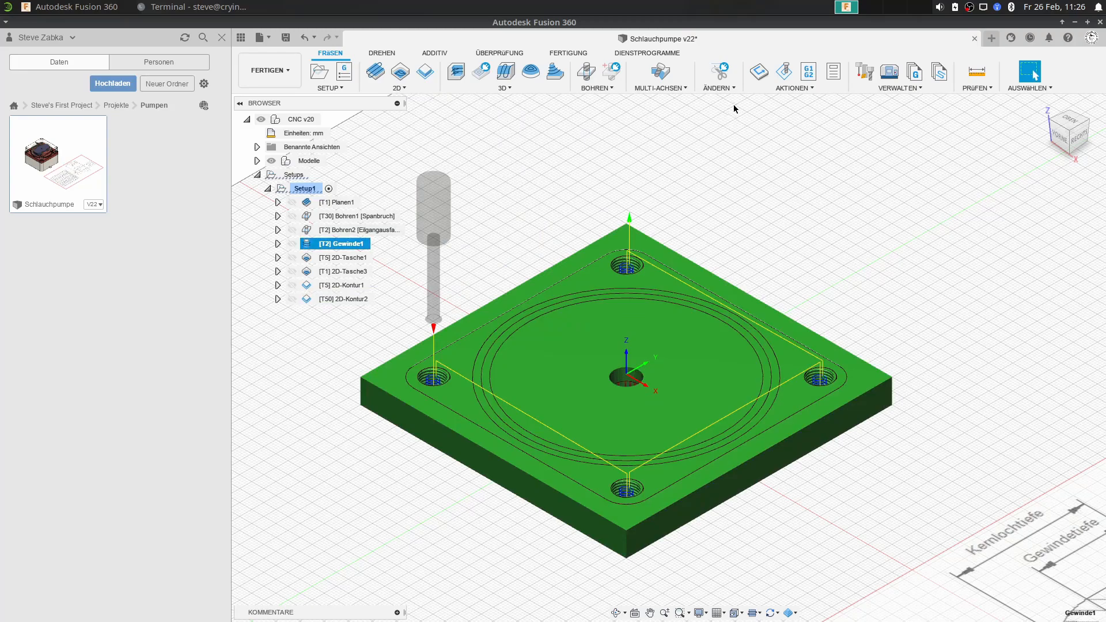
left_click(783, 72)
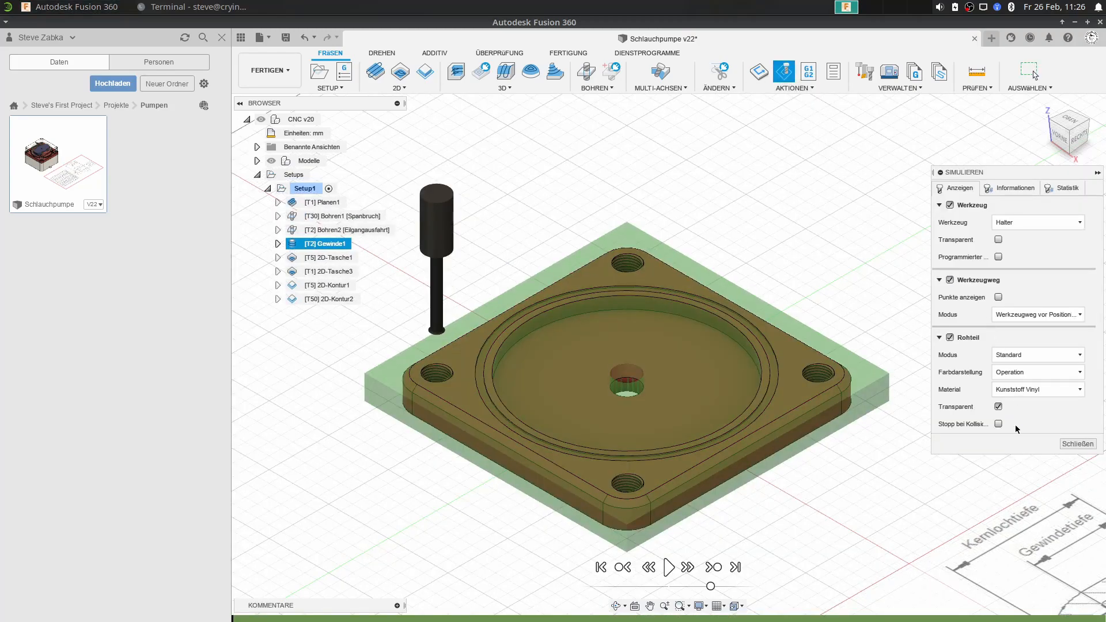
left_click(673, 570)
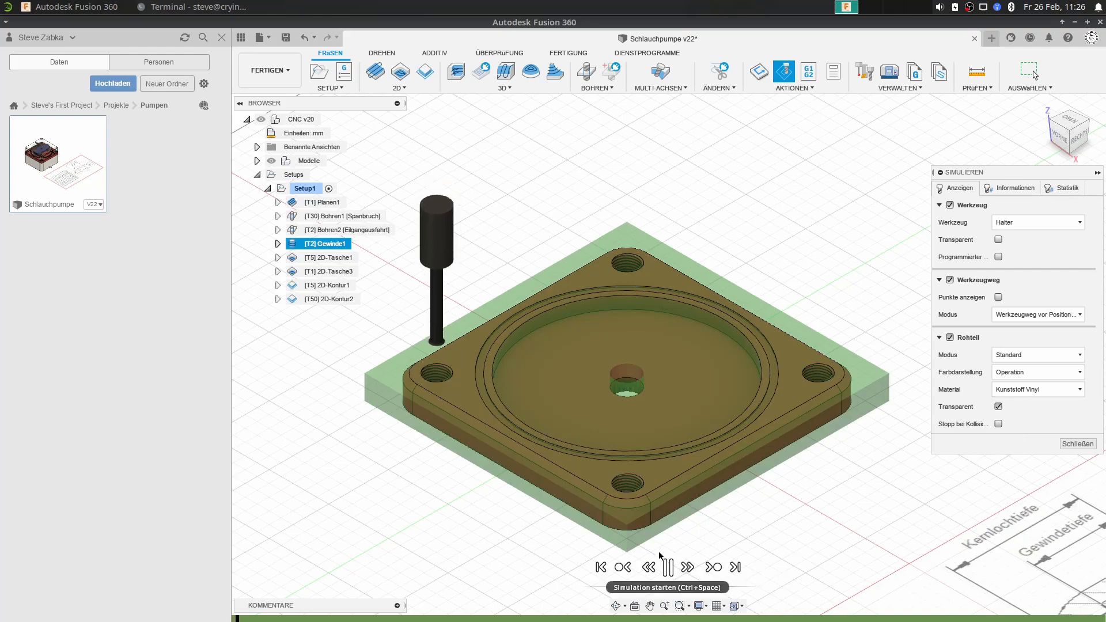
scroll(458, 394, "up", 5)
scroll(703, 460, "down", 4)
middle_click_drag(703, 459, 545, 450)
left_click_drag(706, 591, 689, 588)
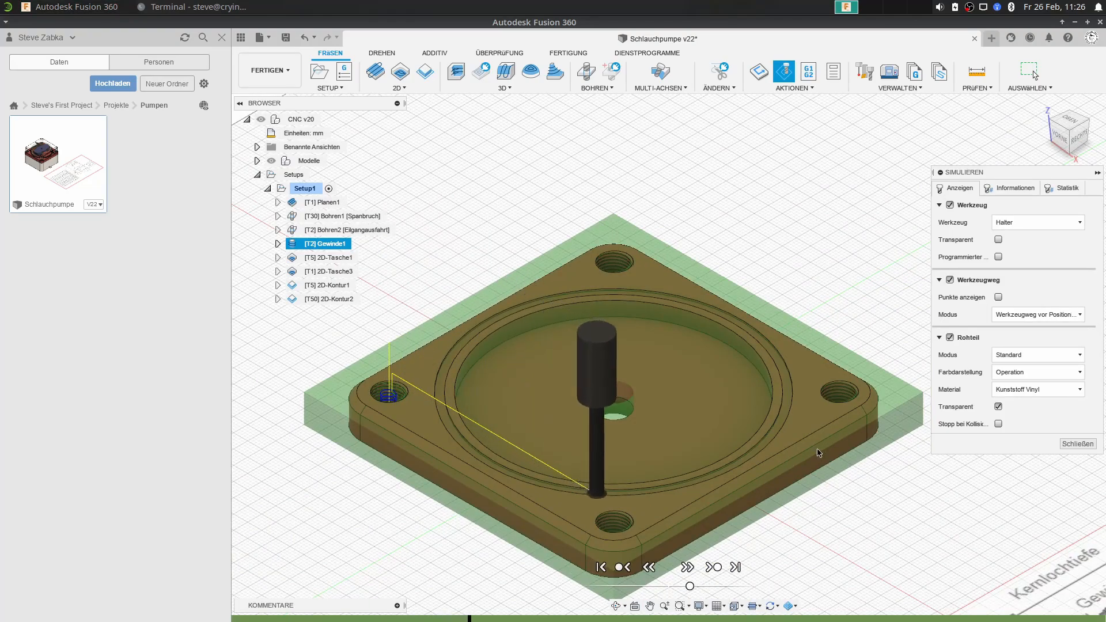